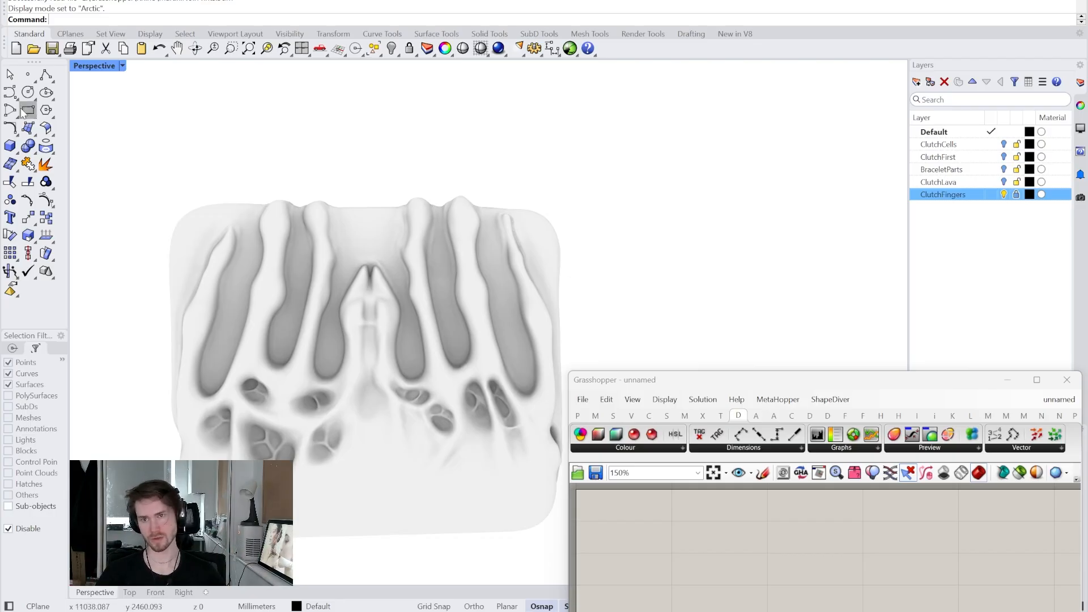
# - Start an interpolated curve in the Right view, tracing around the first finger, the slit, and the second finger
pyautogui.rightClick(10, 93)
pyautogui.scroll(3, 219, 403)
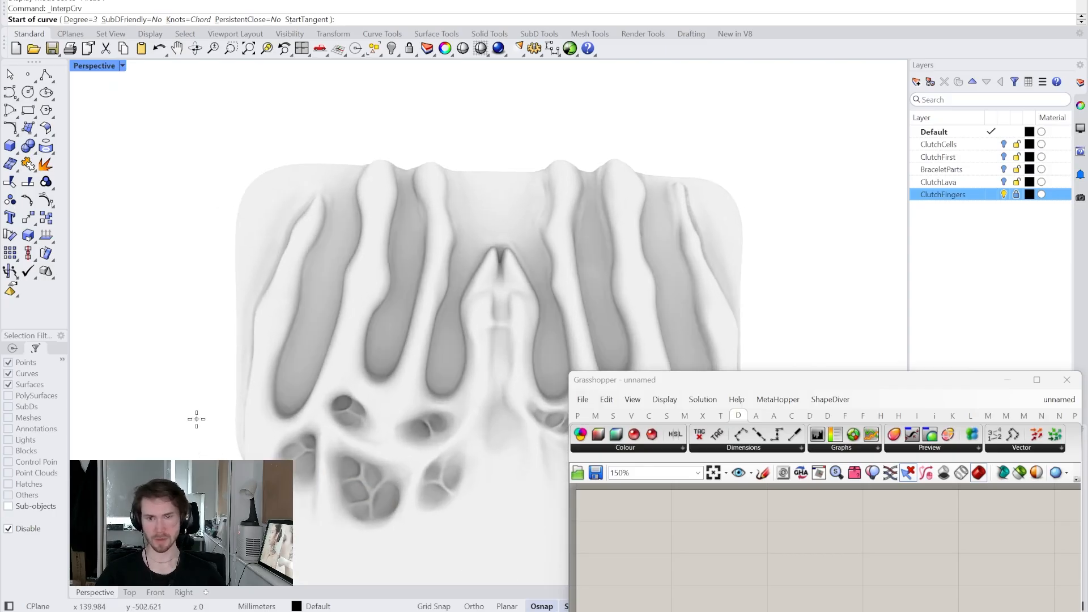
pyautogui.moveTo(216, 400); pyautogui.dragTo(213, 375, button='right')
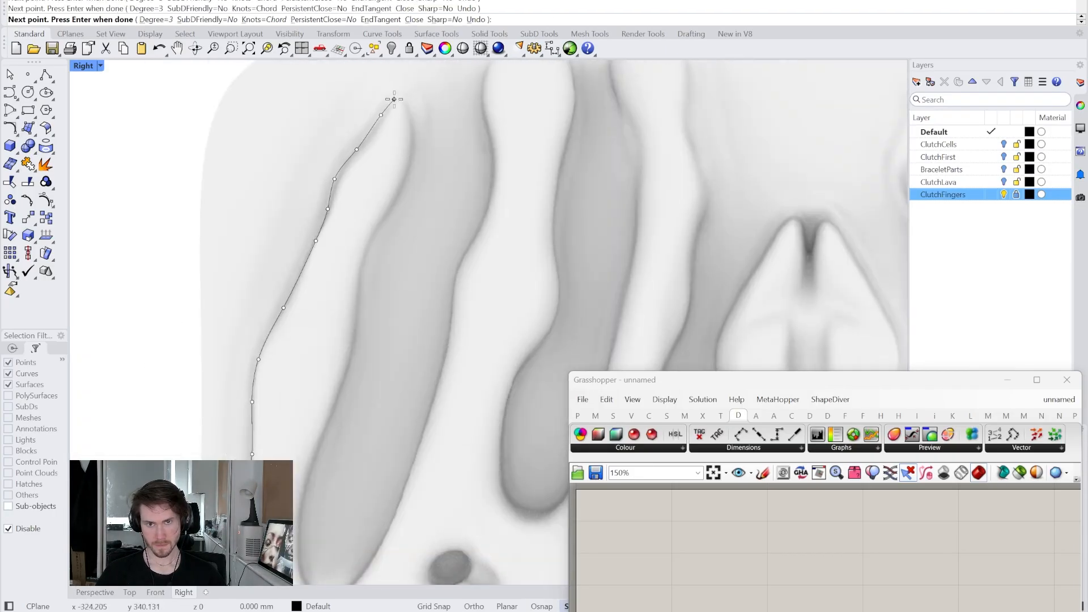
pyautogui.click(408, 101)
pyautogui.click(416, 123)
pyautogui.click(408, 176)
pyautogui.click(386, 218)
pyautogui.click(372, 245)
pyautogui.click(362, 272)
pyautogui.click(359, 308)
pyautogui.click(353, 362)
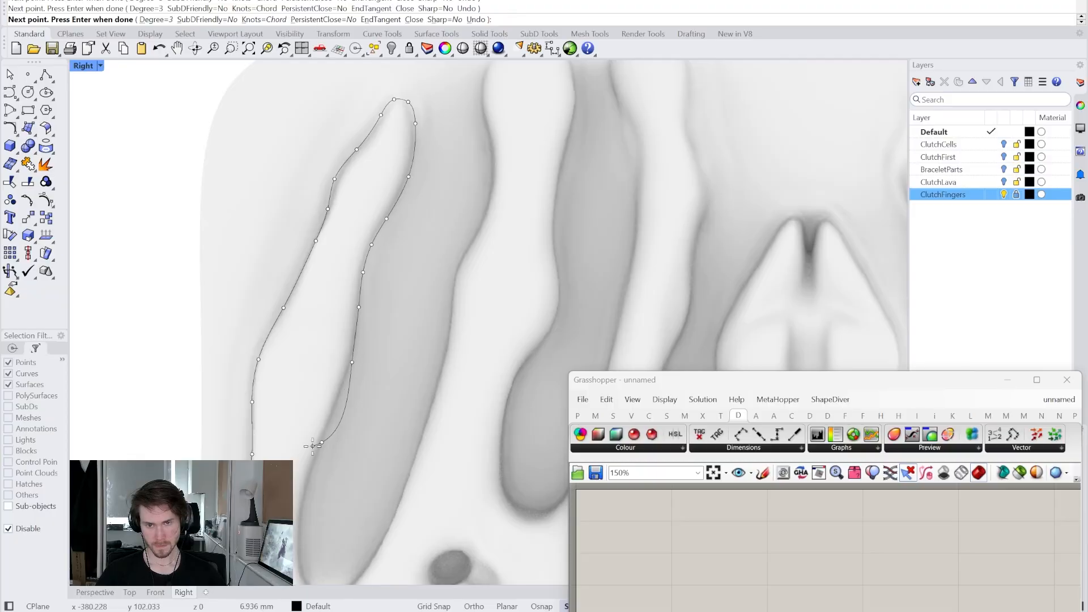
pyautogui.click(322, 442)
pyautogui.click(414, 138)
pyautogui.click(451, 92)
pyautogui.click(488, 89)
pyautogui.click(505, 108)
pyautogui.click(509, 139)
pyautogui.click(515, 170)
pyautogui.click(511, 203)
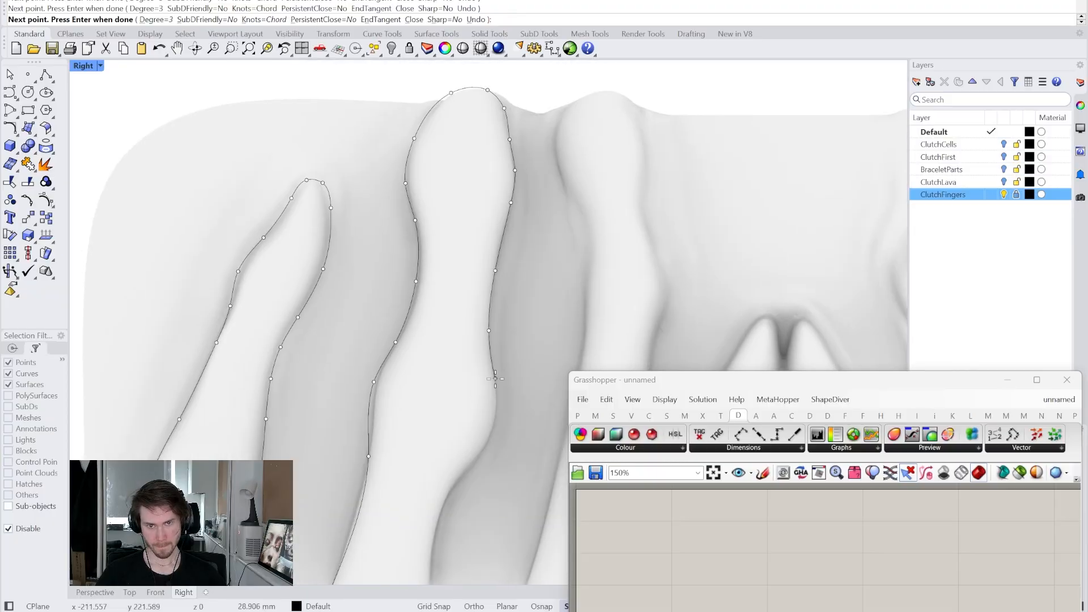
pyautogui.click(489, 330)
pyautogui.click(497, 381)
pyautogui.click(496, 417)
# - Continue the curve over the third and remaining fingers and gaps, down to the right seam
pyautogui.moveTo(445, 491); pyautogui.dragTo(428, 198, button='right')
pyautogui.click(564, 133)
pyautogui.moveTo(565, 134); pyautogui.dragTo(533, 454, button='right')
pyautogui.moveTo(616, 224); pyautogui.dragTo(474, 62, button='right')
pyautogui.click(475, 163)
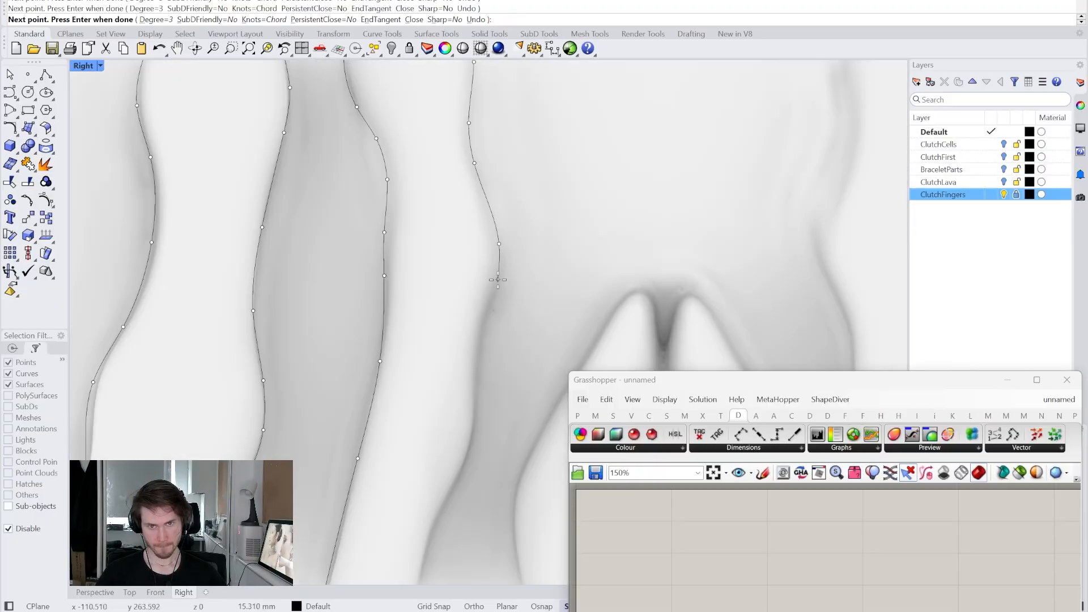
pyautogui.click(499, 244)
pyautogui.click(475, 380)
pyautogui.click(476, 422)
pyautogui.click(332, 508)
pyautogui.click(369, 525)
pyautogui.click(413, 505)
pyautogui.click(450, 449)
pyautogui.click(558, 143)
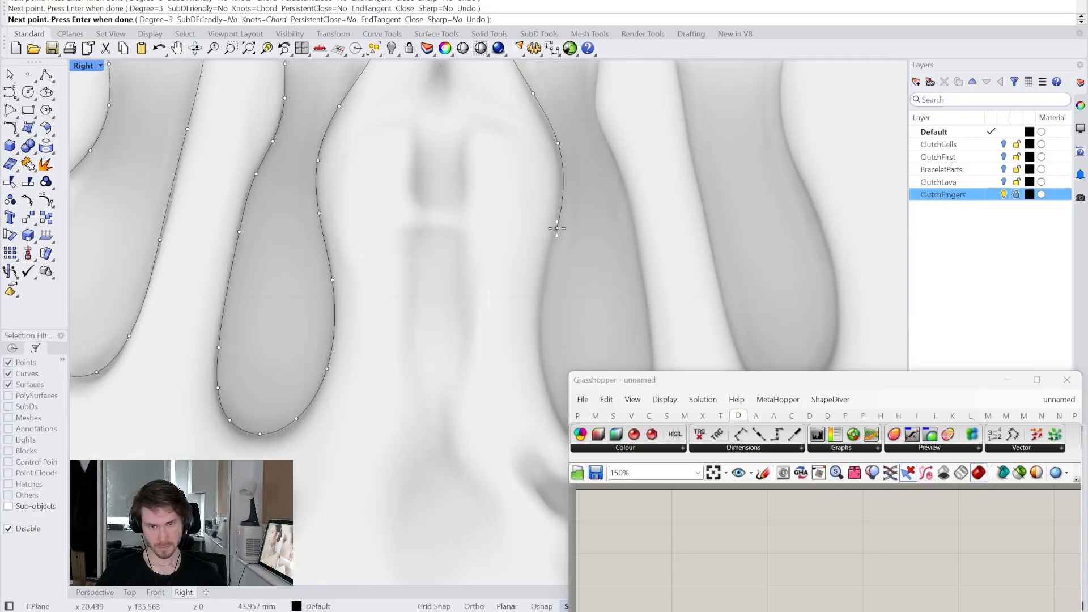
pyautogui.click(561, 223)
pyautogui.moveTo(561, 223); pyautogui.dragTo(417, 134, button='right')
pyautogui.click(458, 375)
pyautogui.moveTo(513, 278); pyautogui.dragTo(512, 471, button='right')
pyautogui.moveTo(457, 121); pyautogui.dragTo(457, 387, button='right')
pyautogui.click(425, 323)
pyautogui.click(459, 214)
pyautogui.click(504, 302)
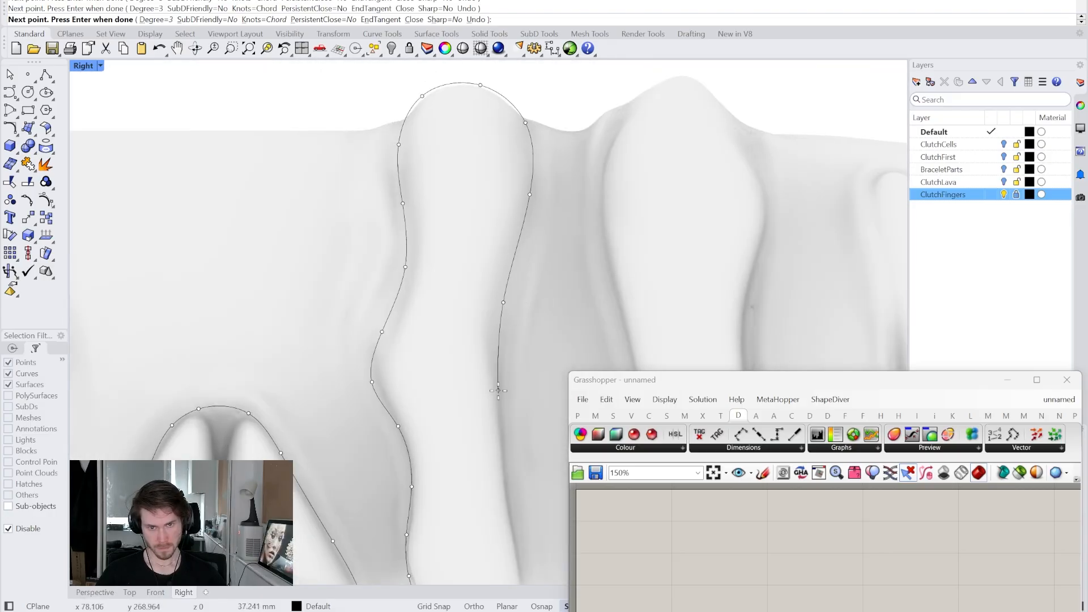
pyautogui.click(500, 396)
pyautogui.moveTo(500, 431); pyautogui.dragTo(397, 141, button='right')
pyautogui.click(457, 447)
pyautogui.moveTo(539, 170); pyautogui.dragTo(488, 442, button='right')
pyautogui.click(482, 275)
pyautogui.click(564, 138)
pyautogui.moveTo(578, 290); pyautogui.dragTo(371, 122, button='right')
pyautogui.click(378, 300)
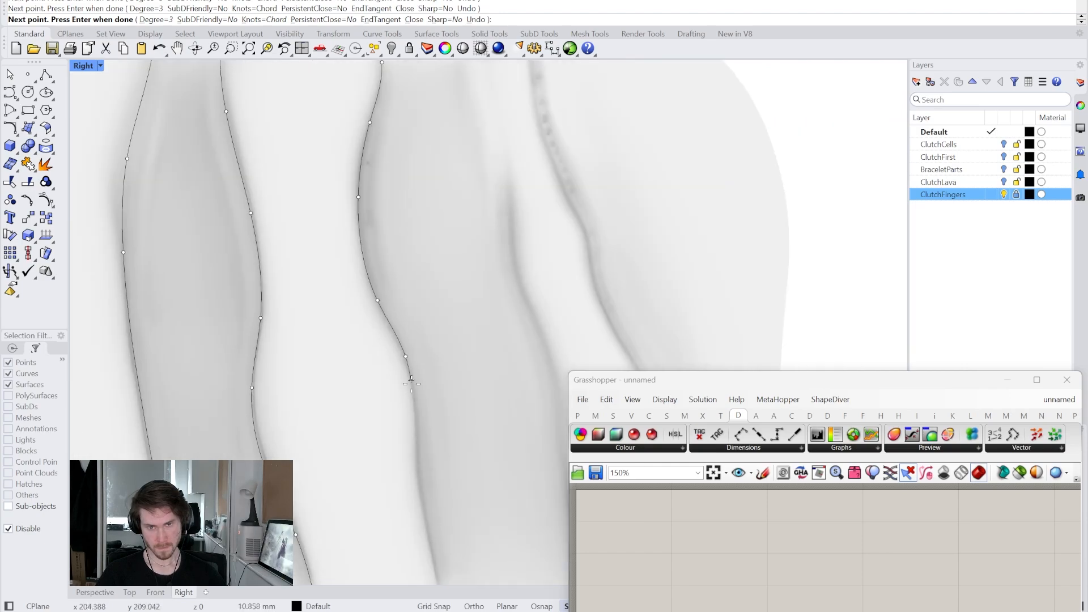
pyautogui.click(405, 356)
pyautogui.moveTo(418, 435); pyautogui.dragTo(363, 130, button='right')
pyautogui.click(545, 462)
pyautogui.moveTo(528, 255); pyautogui.dragTo(528, 453, button='right')
pyautogui.click(474, 163)
pyautogui.moveTo(474, 163); pyautogui.dragTo(493, 425, button='right')
pyautogui.moveTo(527, 380); pyautogui.dragTo(301, 146, button='right')
pyautogui.click(317, 196)
pyautogui.click(372, 292)
pyautogui.click(413, 390)
# - Wrap the curve outward around the whole block, finish it, and select it
pyautogui.moveTo(417, 437)
pyautogui.mouseDown(button='right')
pyautogui.moveTo(414, 131)
pyautogui.moveTo(416, 158)
pyautogui.mouseUp(button='right')
pyautogui.click(433, 410)
pyautogui.scroll(-8, 420, 307)
pyautogui.click(478, 510)
pyautogui.click(532, 125)
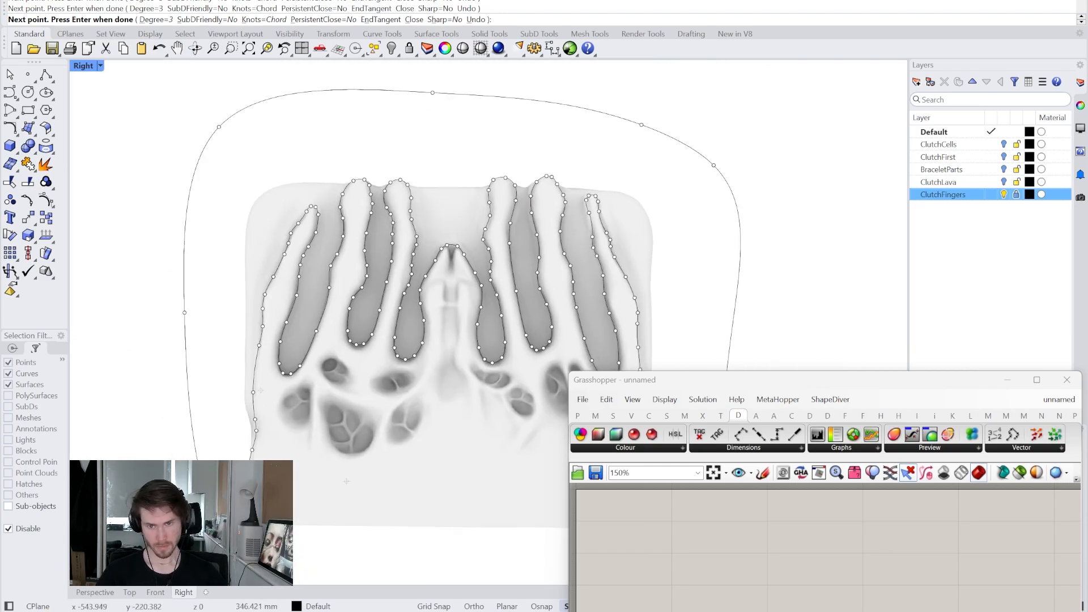
pyautogui.scroll(4, 244, 545)
pyautogui.click(238, 449)
pyautogui.press('Return')
pyautogui.scroll(-7, 170, 454)
pyautogui.click(497, 341)
pyautogui.moveTo(671, 382); pyautogui.dragTo(661, 5)
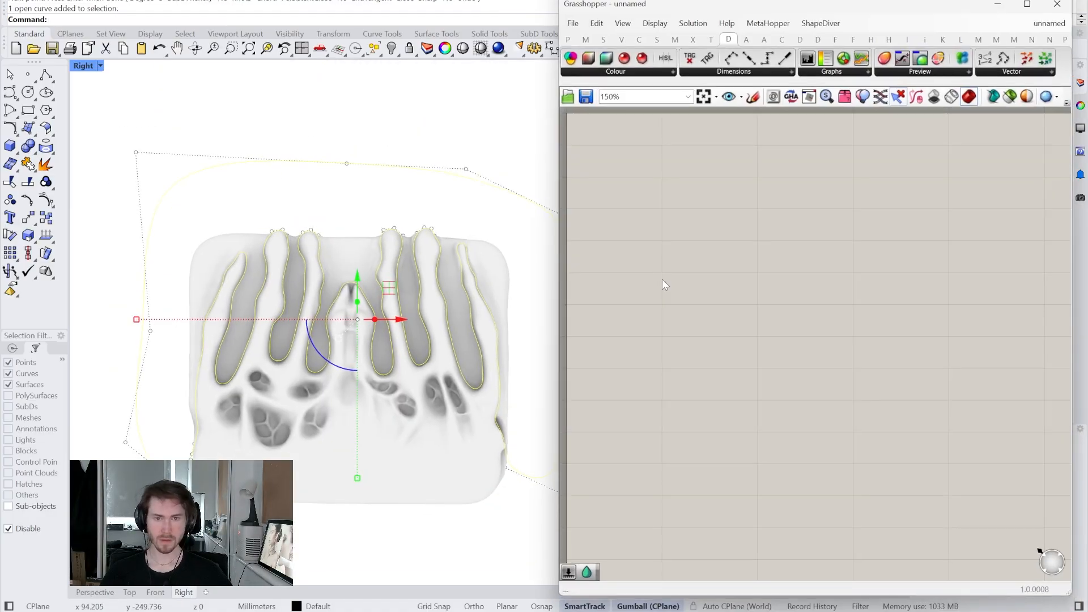
# - Add a Curve parameter and set it to the traced Rhino curve
pyautogui.doubleClick(674, 367)
pyautogui.write('vr')
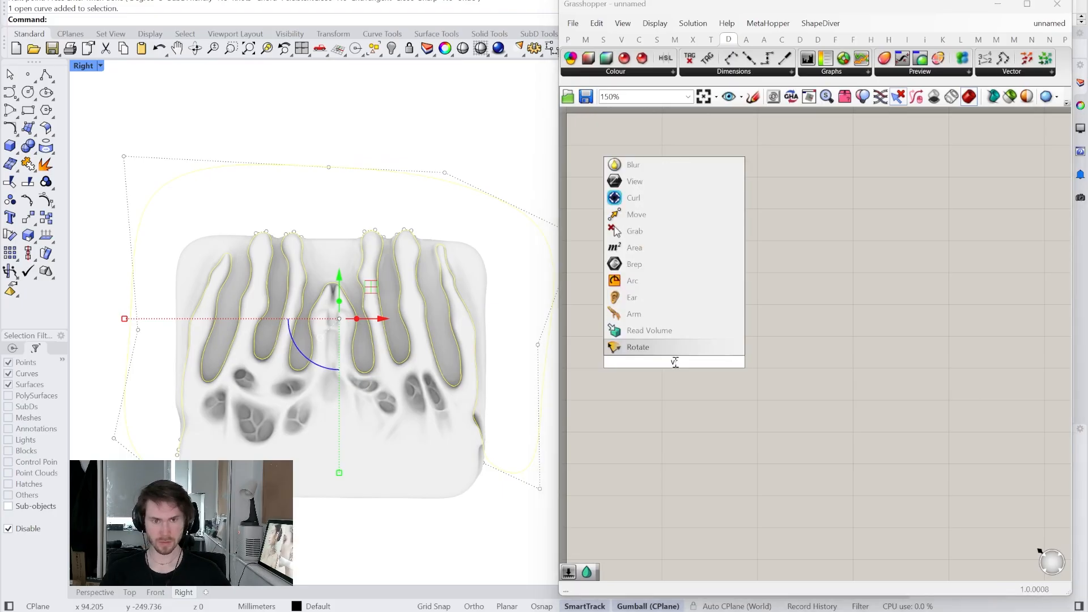
pyautogui.write('crv')
pyautogui.click(647, 348)
pyautogui.moveTo(679, 364); pyautogui.dragTo(658, 251)
pyautogui.rightClick(659, 255)
pyautogui.click(694, 418)
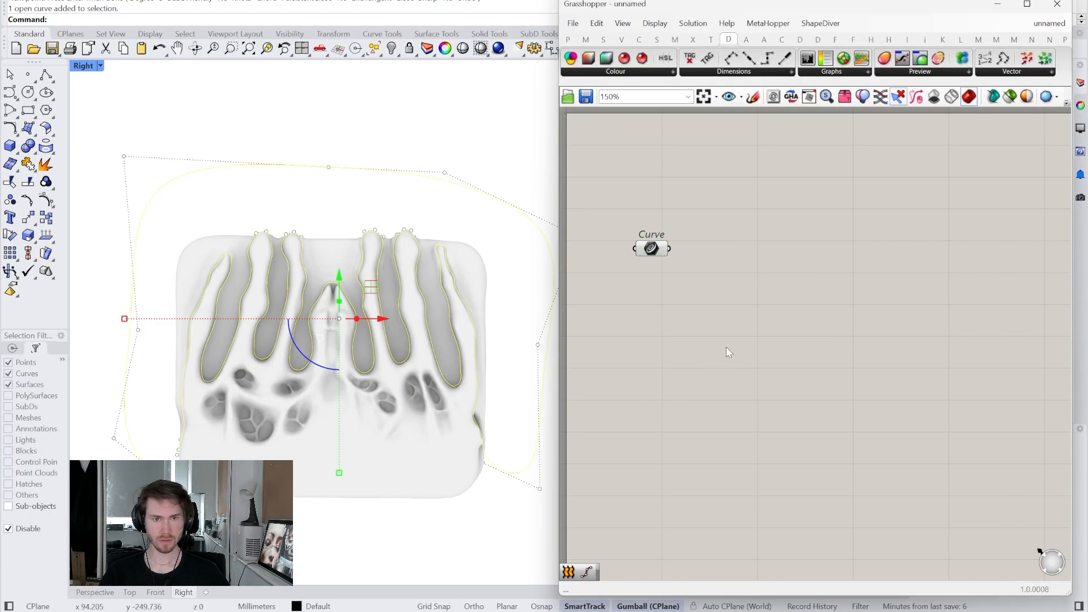
# - Add a Close Curve component fed by the Curve parameter, then clear the Rhino selection
pyautogui.doubleClick(727, 263)
pyautogui.write('close')
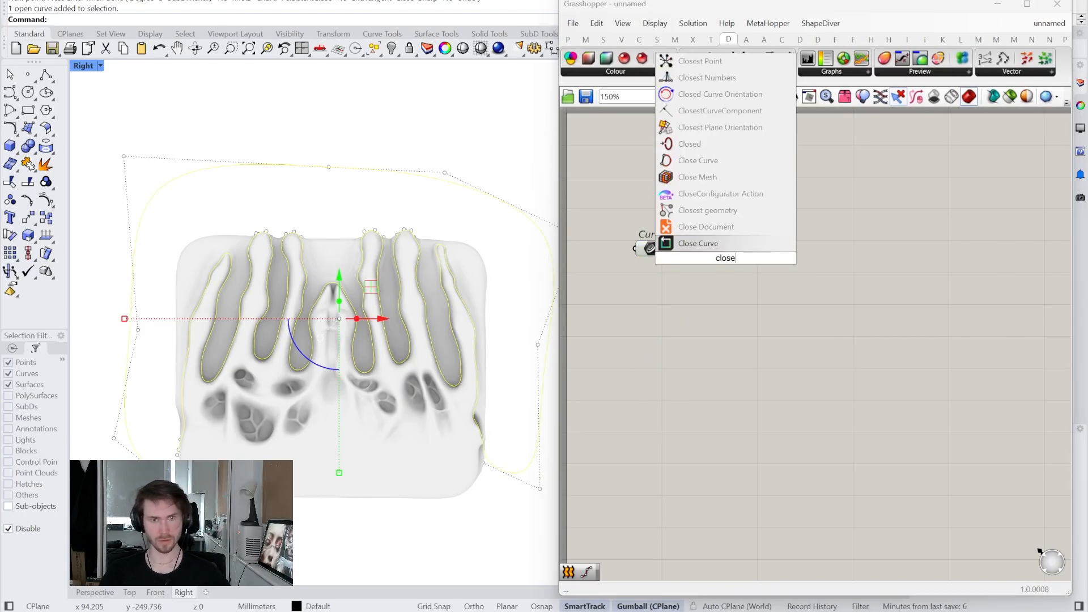
pyautogui.click(703, 160)
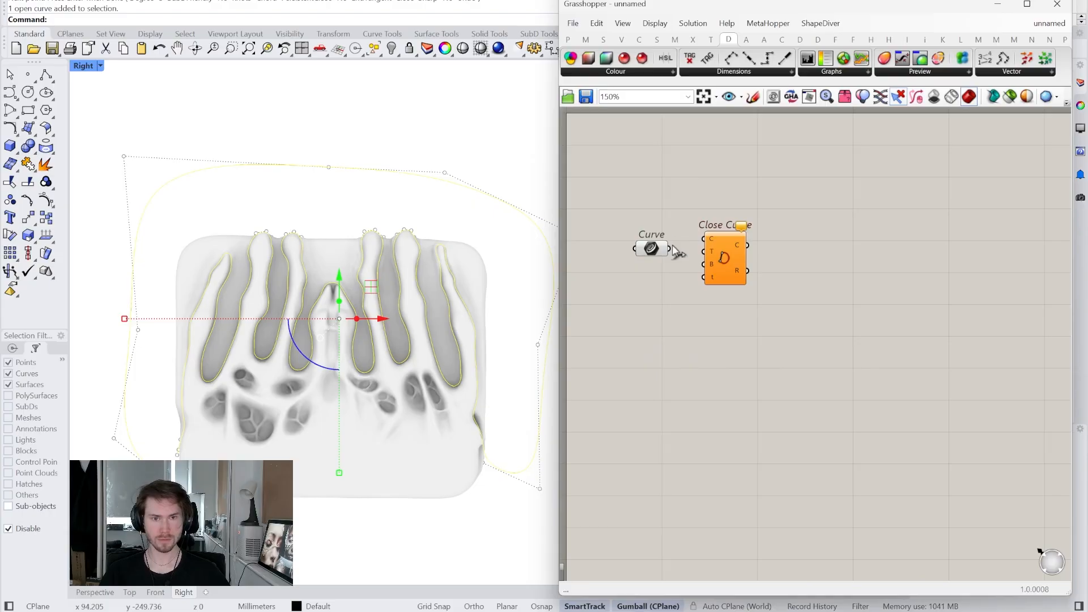
pyautogui.moveTo(707, 233); pyautogui.dragTo(706, 239)
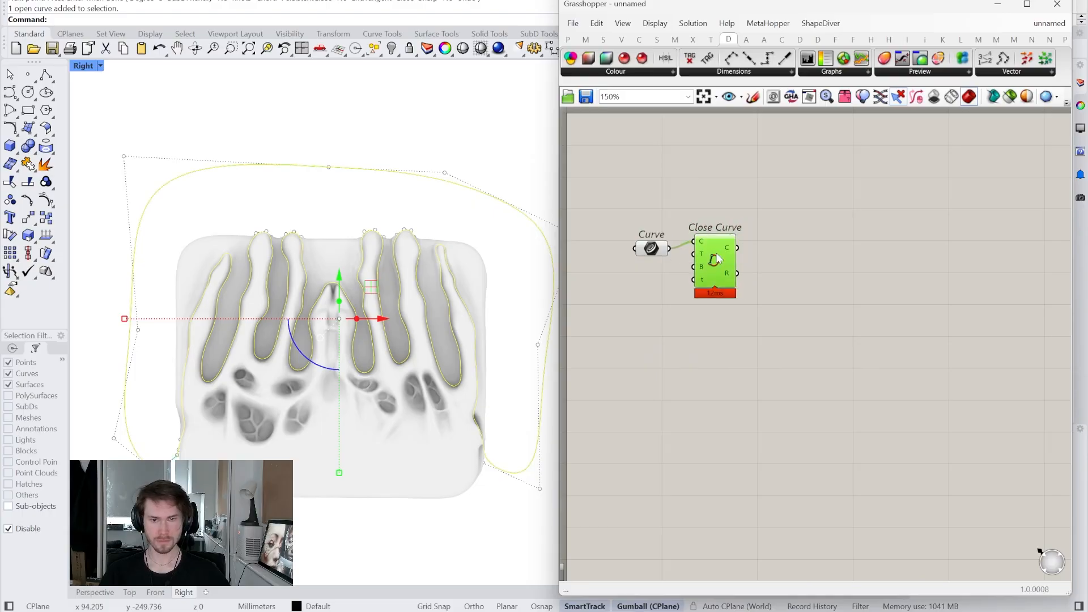
pyautogui.click(326, 533)
pyautogui.doubleClick(783, 278)
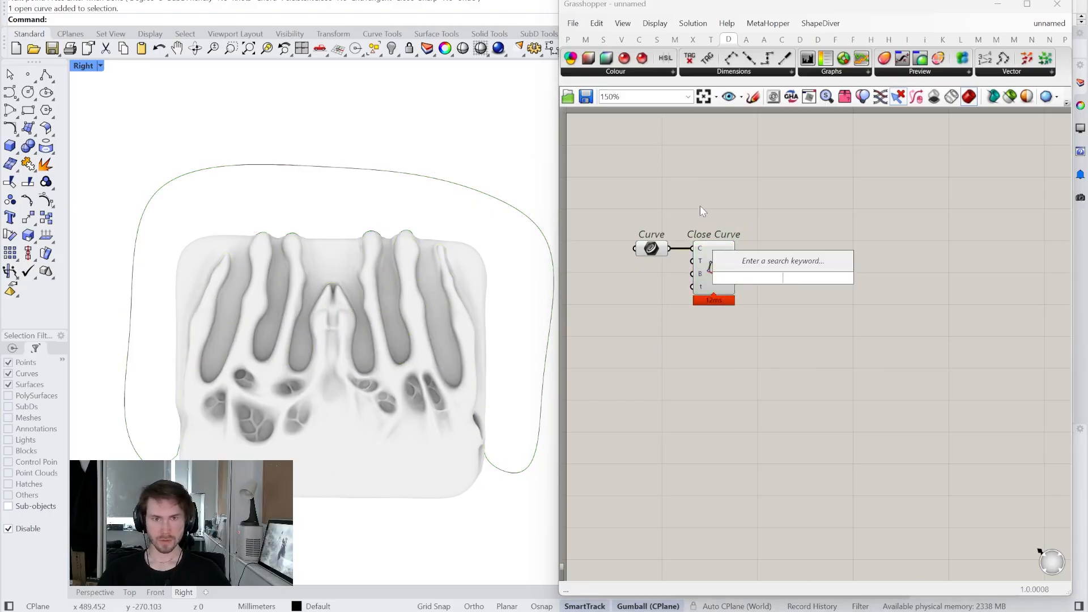
# - Place a Patch component from Surface > Freeform and feed the closed curve into it
pyautogui.press('Escape')
pyautogui.click(657, 40)
pyautogui.click(723, 73)
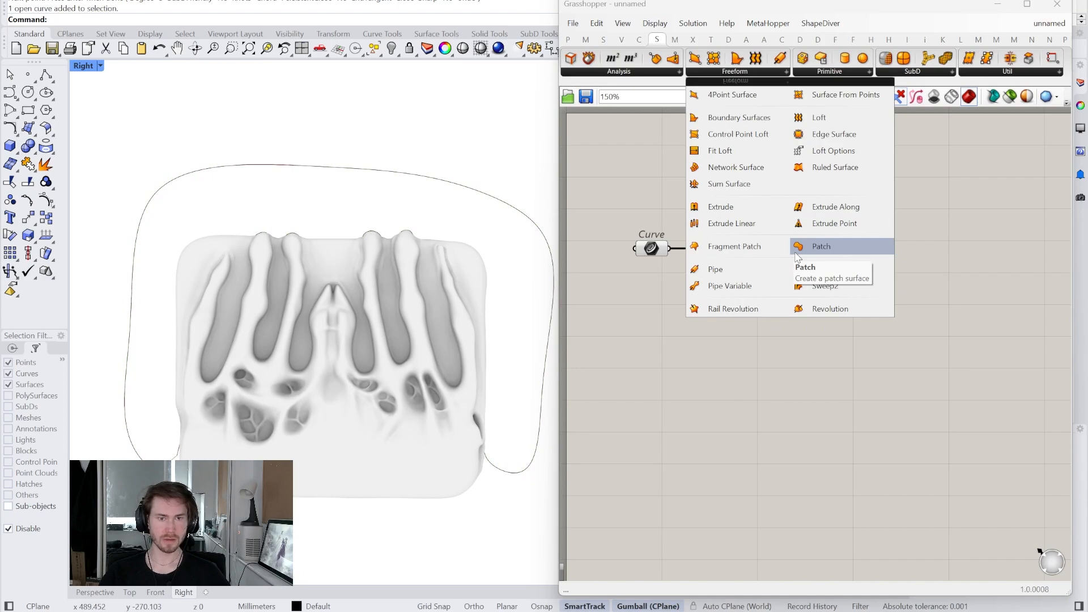
pyautogui.moveTo(797, 255); pyautogui.dragTo(798, 264)
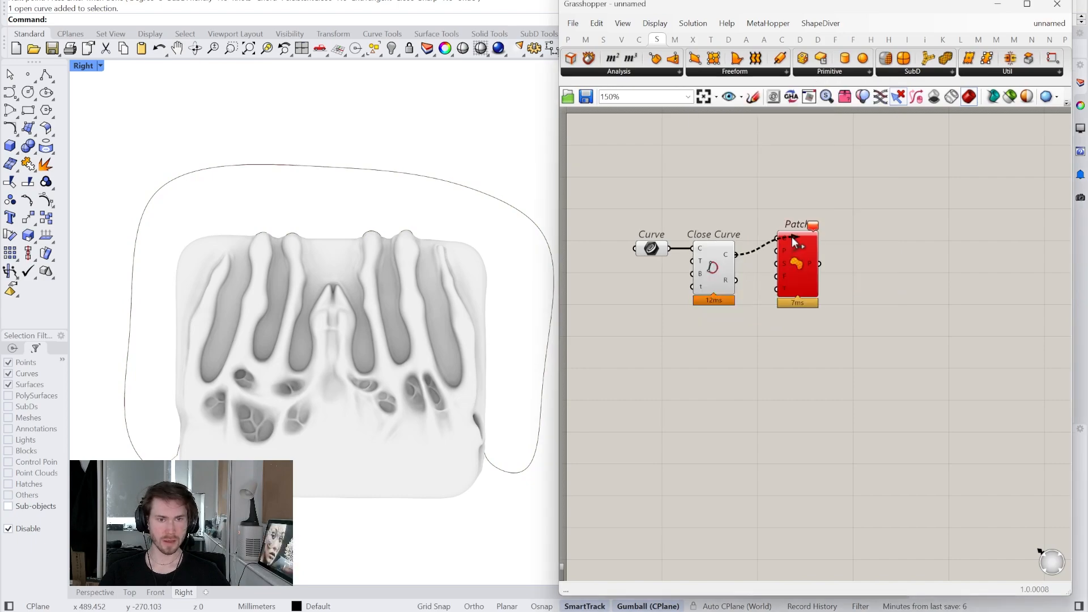
pyautogui.moveTo(795, 249); pyautogui.dragTo(776, 267)
# - Add an Extrude component fed by the patch, with a Unit X vector as its direction
pyautogui.doubleClick(845, 259)
pyautogui.write('ext')
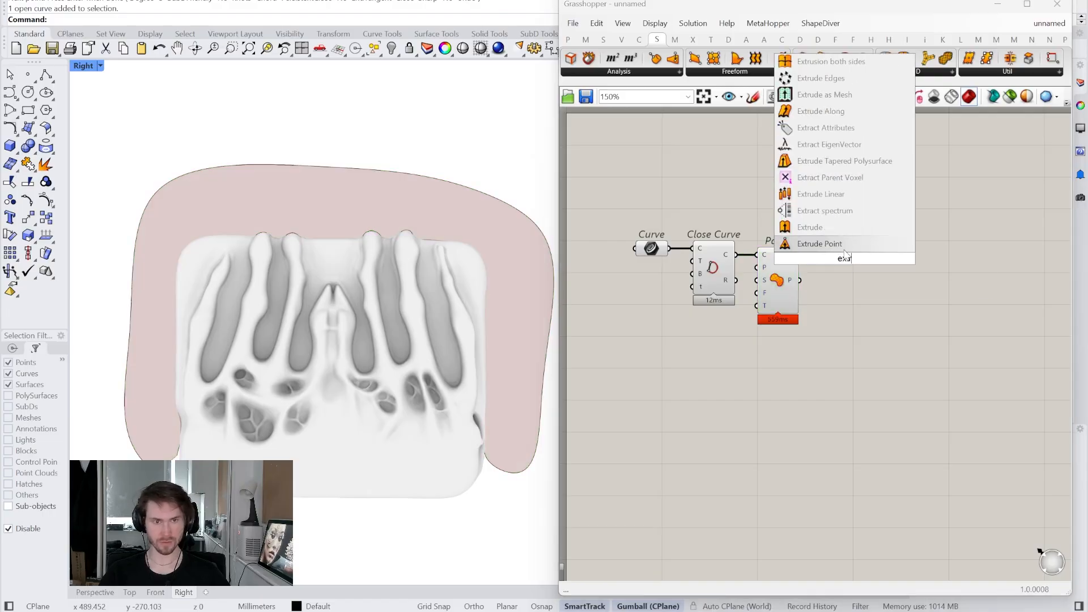
pyautogui.click(845, 229)
pyautogui.click(834, 258)
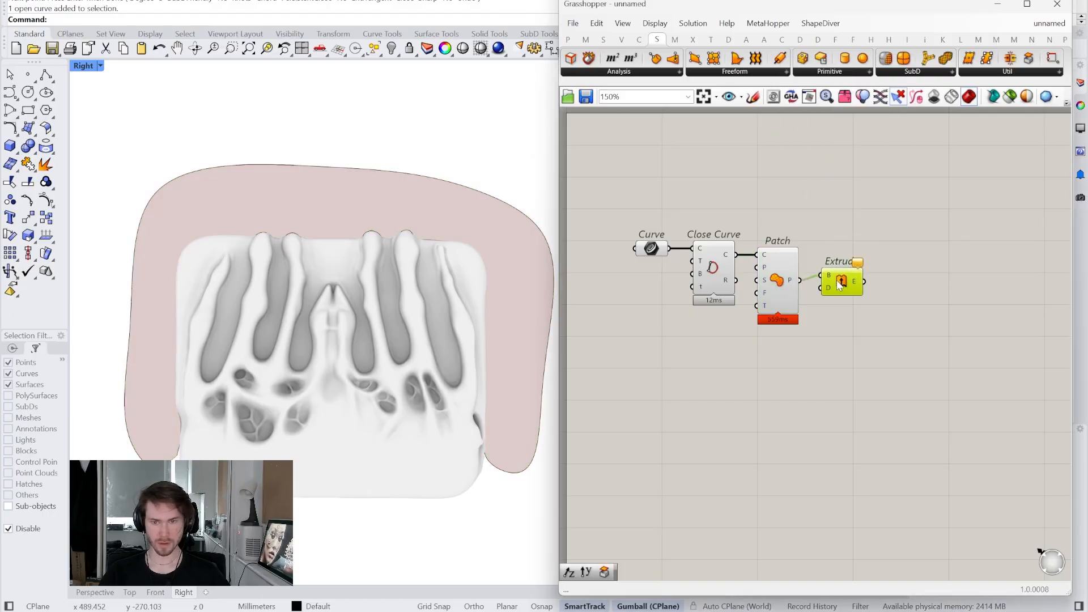
pyautogui.click(836, 355)
pyautogui.doubleClick(836, 355)
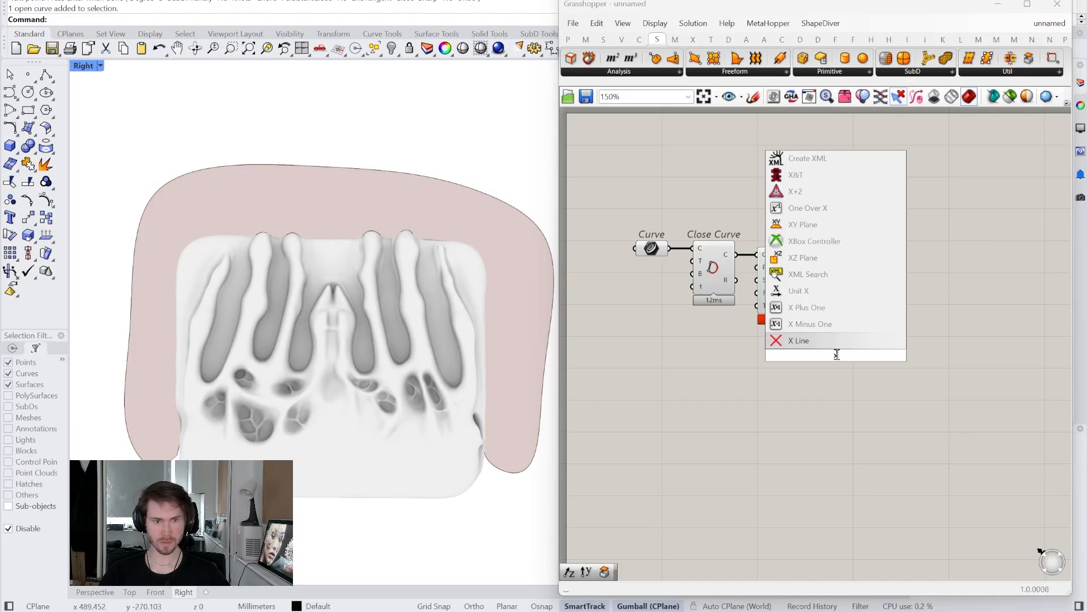
pyautogui.click(841, 292)
pyautogui.moveTo(857, 356); pyautogui.dragTo(785, 363)
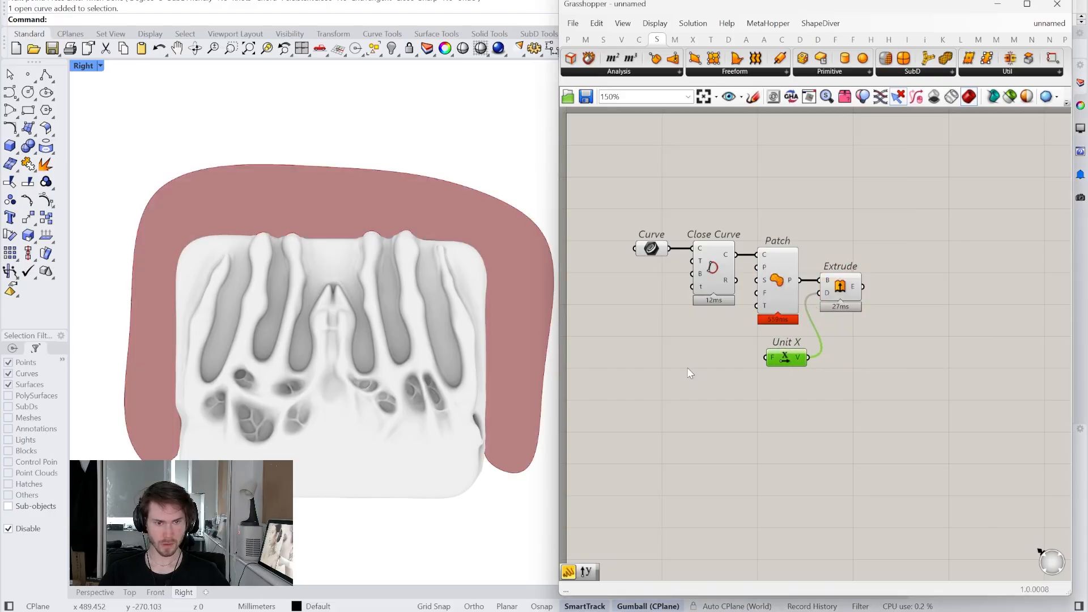
# - Create a 0 to 100 Number Slider driving the Unit X factor, and preview the extrusion
pyautogui.doubleClick(688, 367)
pyautogui.write('.00')
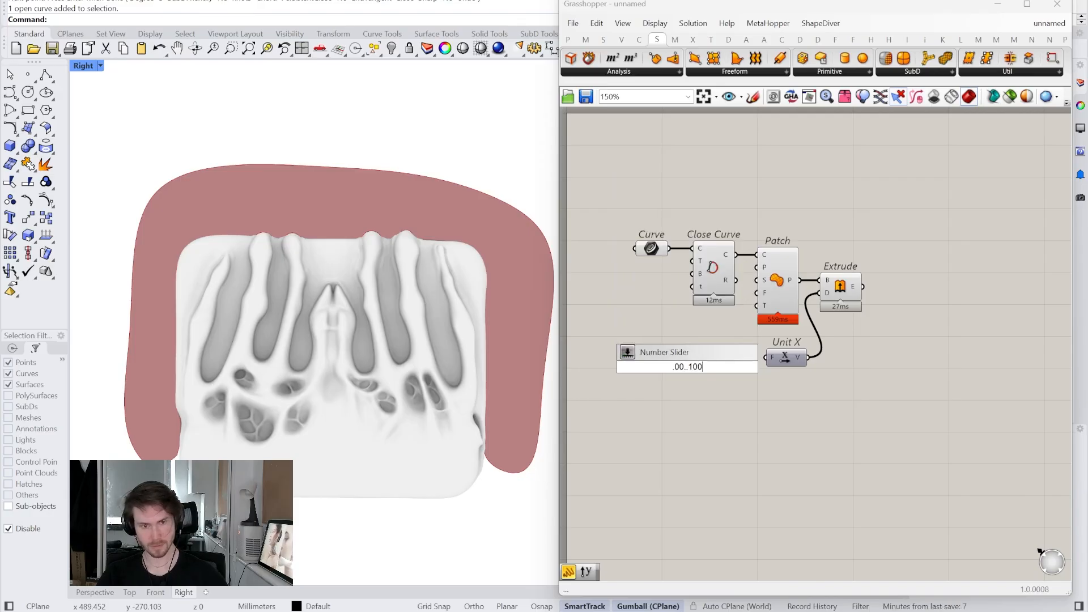
pyautogui.write('..100')
pyautogui.press('Return')
pyautogui.moveTo(740, 366); pyautogui.dragTo(713, 362)
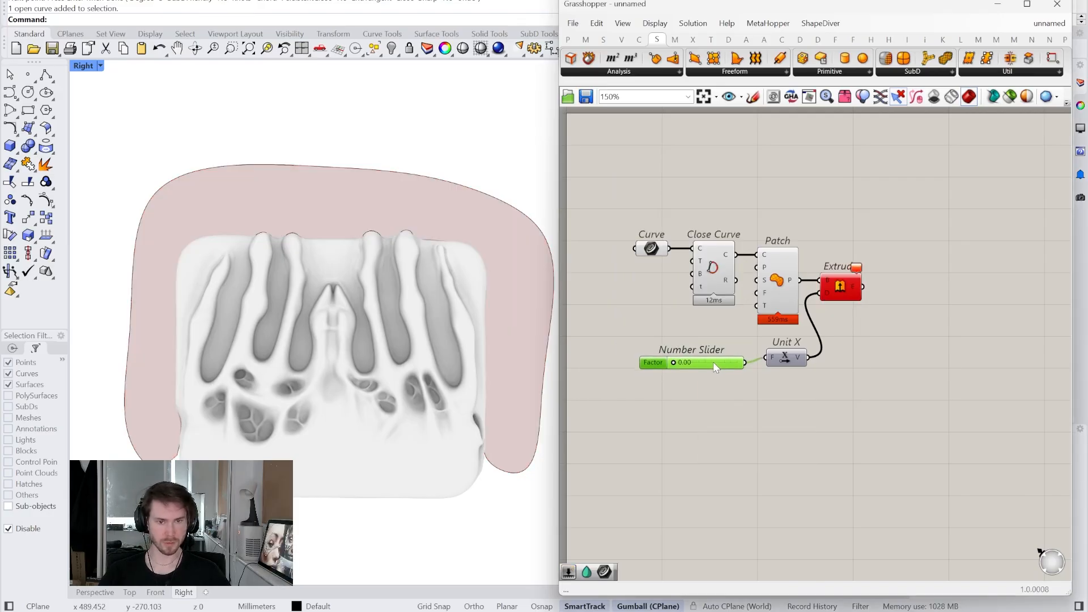
pyautogui.click(851, 293)
# - Maximize the Perspective view and drag the slider to 100
pyautogui.doubleClick(83, 65)
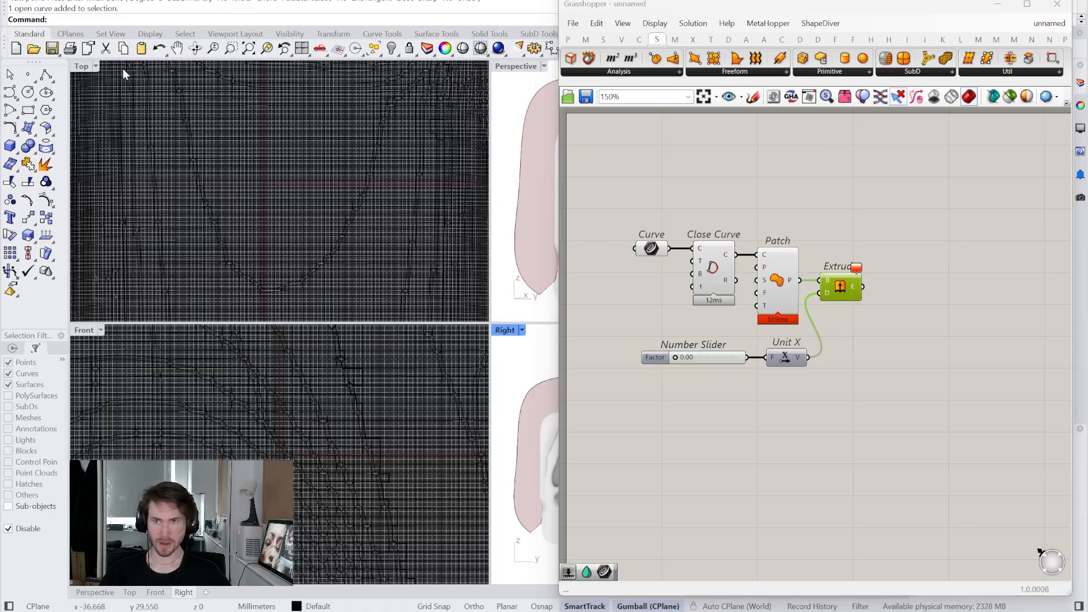
pyautogui.doubleClick(516, 65)
pyautogui.scroll(-3, 351, 295)
pyautogui.scroll(4, 691, 365)
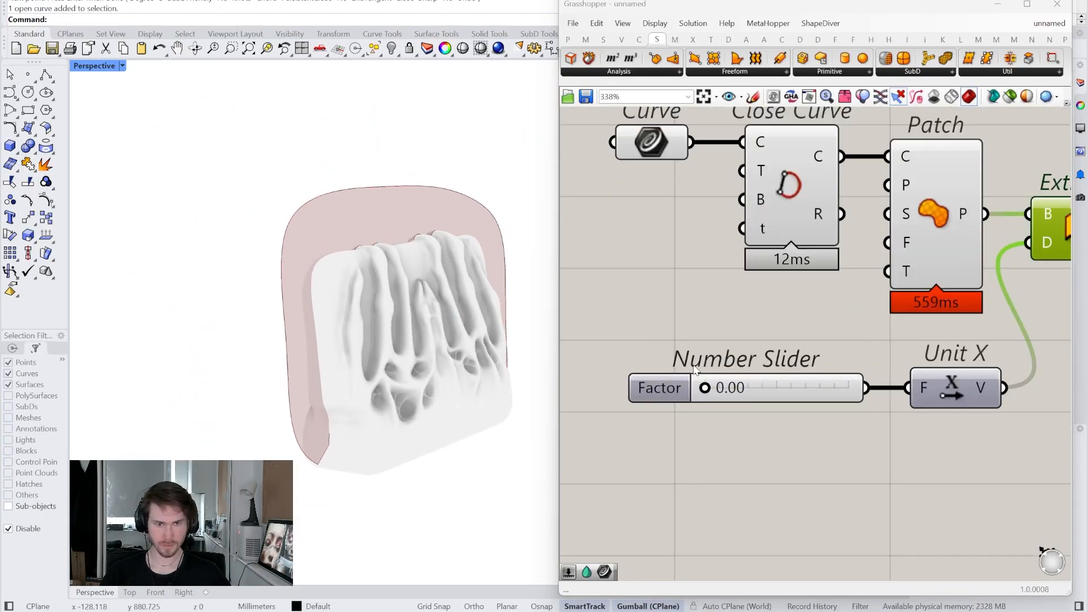
pyautogui.moveTo(705, 388); pyautogui.dragTo(894, 388)
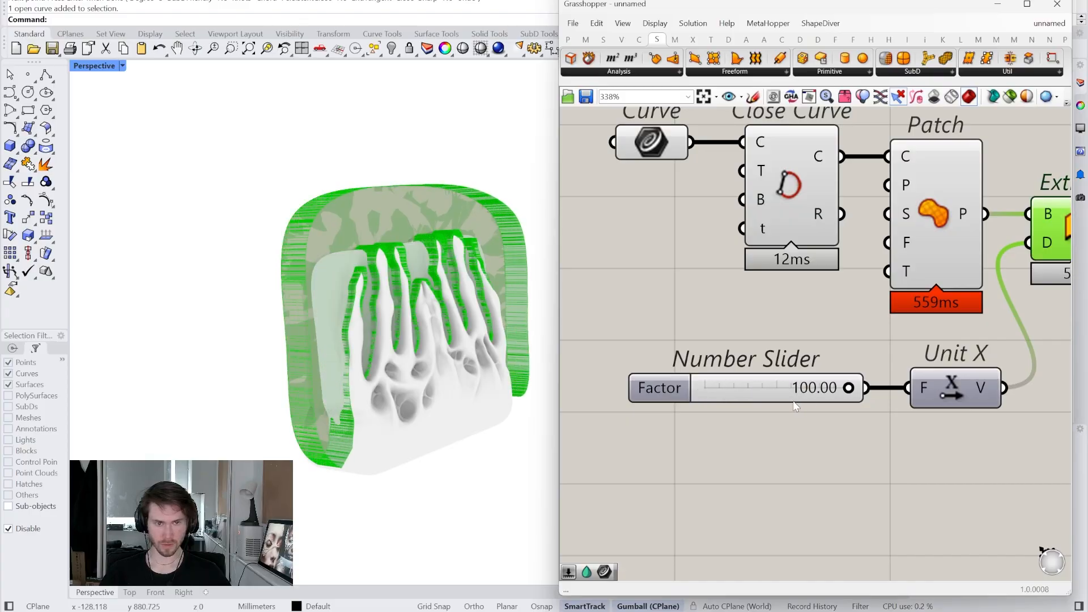
# - Raise the slider's maximum to 1000, set the depth to 354.39, and orbit to inspect the slab
pyautogui.rightClick(770, 390)
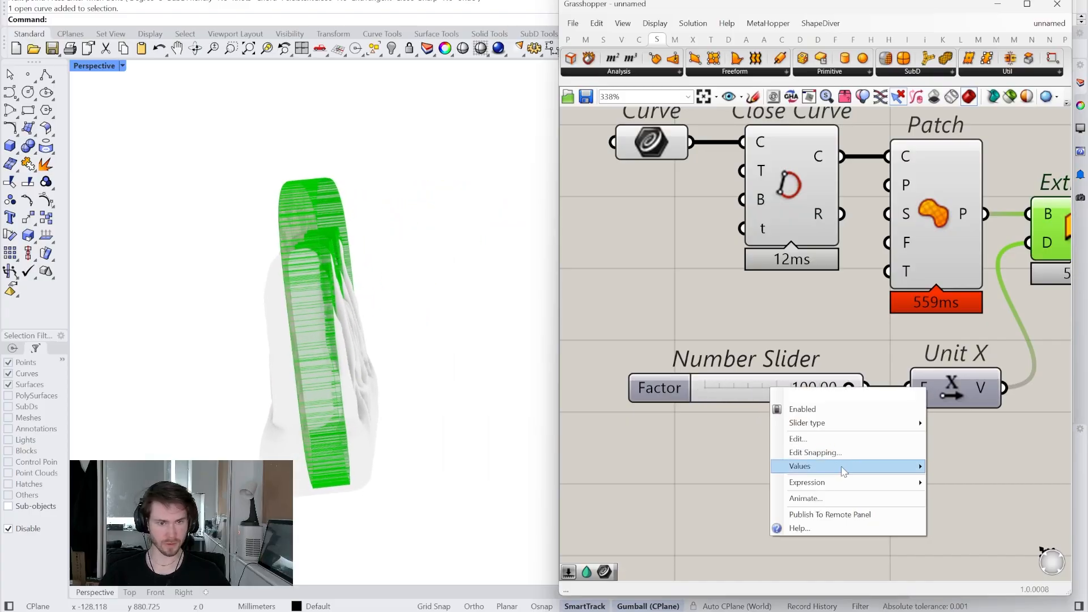
pyautogui.moveTo(843, 472)
pyautogui.click(686, 488)
pyautogui.click(671, 487)
pyautogui.click(641, 523)
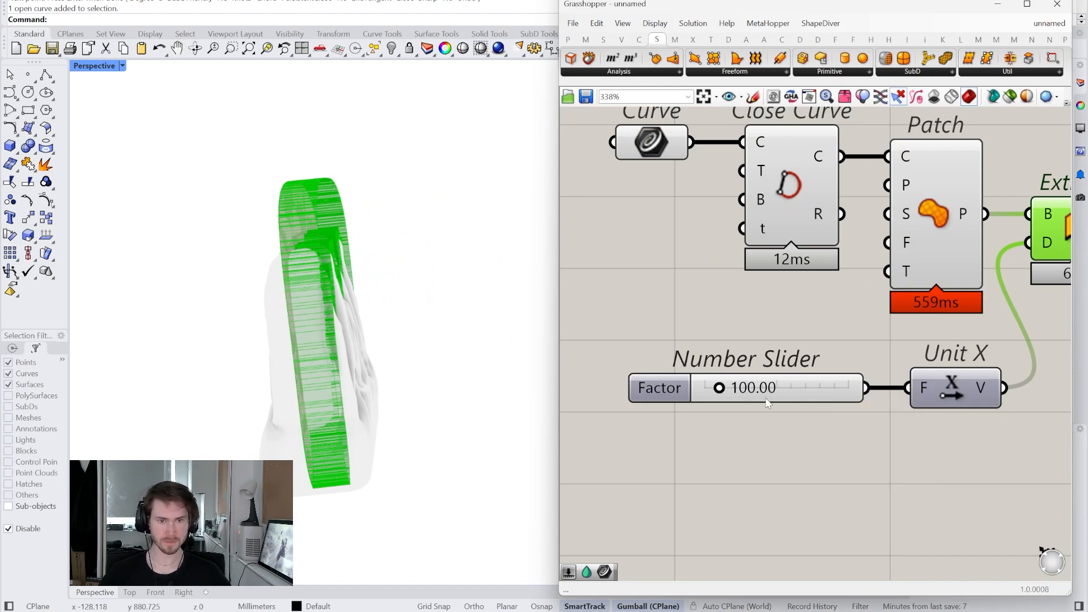
pyautogui.moveTo(727, 397); pyautogui.dragTo(765, 397)
pyautogui.scroll(-3, 844, 391)
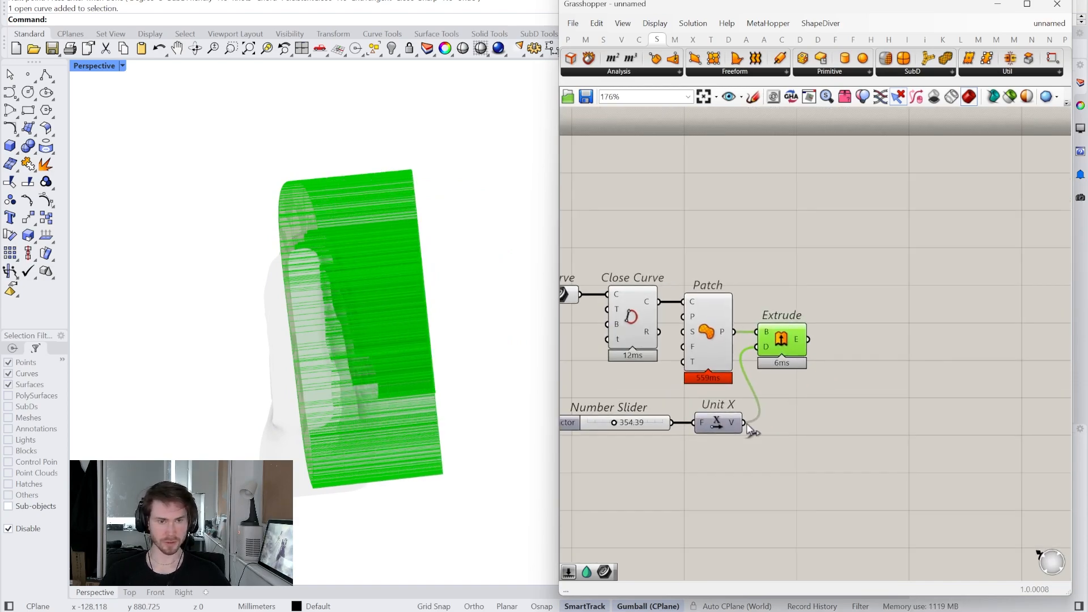
pyautogui.scroll(2, 845, 391)
pyautogui.moveTo(368, 419); pyautogui.dragTo(417, 379, button='right')
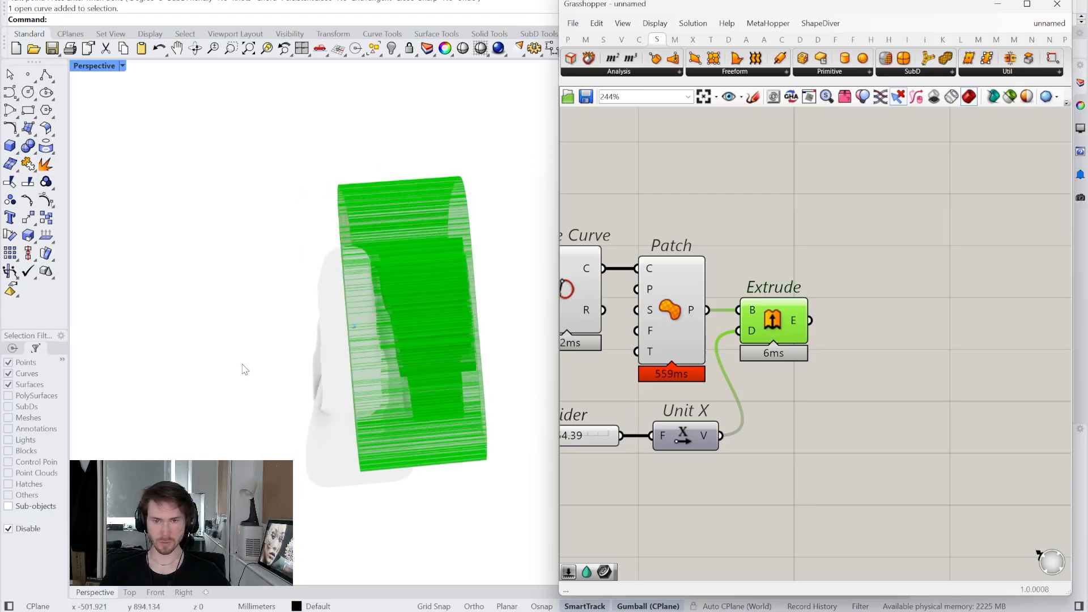
# - Add a Move component fed by the Extrude output, placed beside Extrude
pyautogui.doubleClick(866, 380)
pyautogui.write('move')
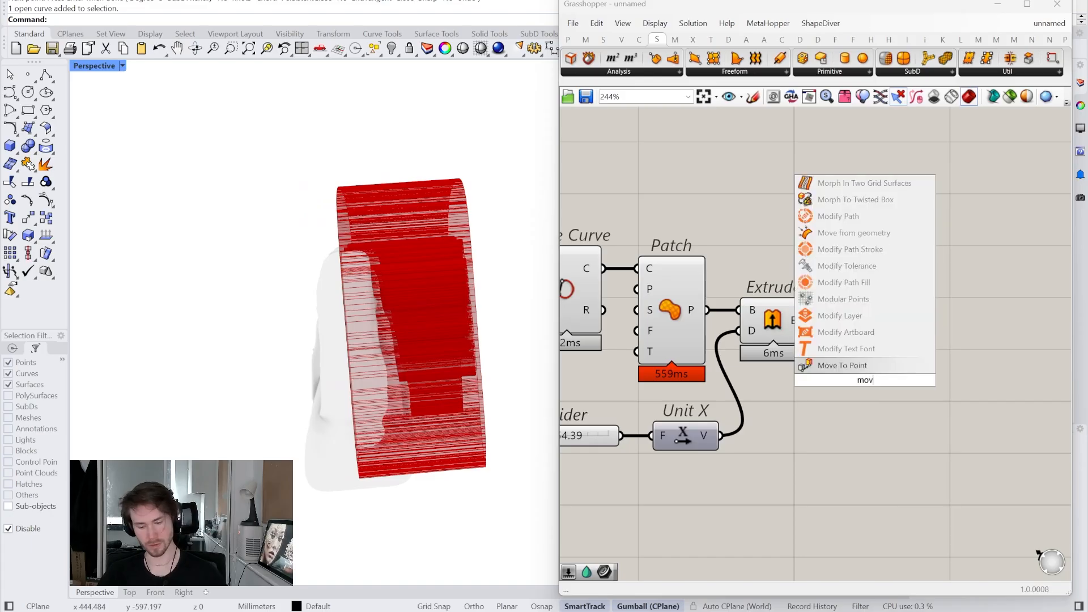
pyautogui.click(844, 360)
pyautogui.moveTo(846, 346); pyautogui.dragTo(811, 321)
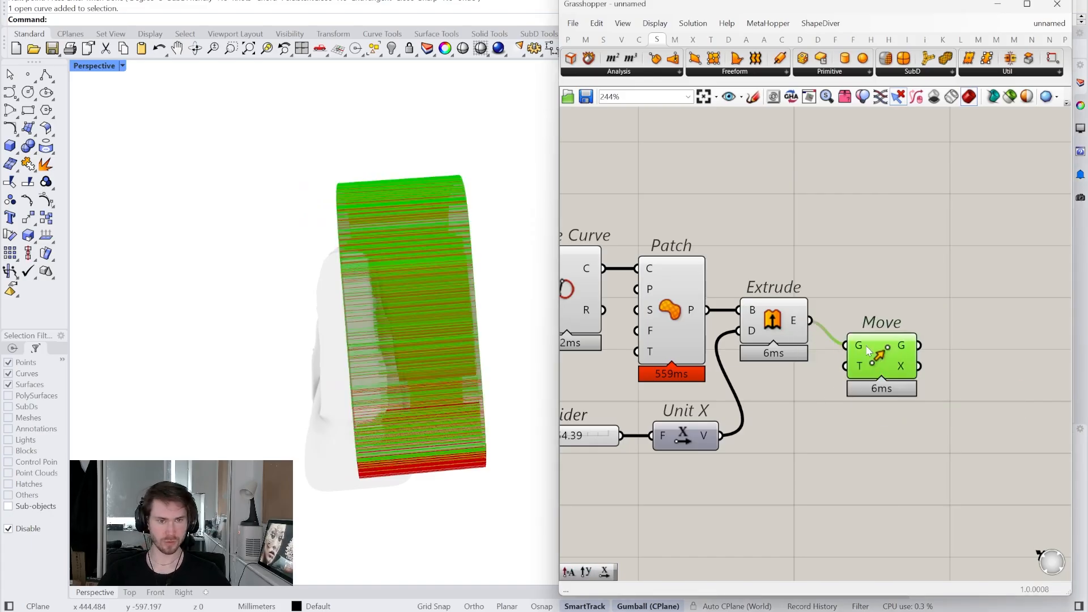
pyautogui.moveTo(856, 379); pyautogui.dragTo(863, 354)
pyautogui.moveTo(837, 407); pyautogui.dragTo(849, 389, button='right')
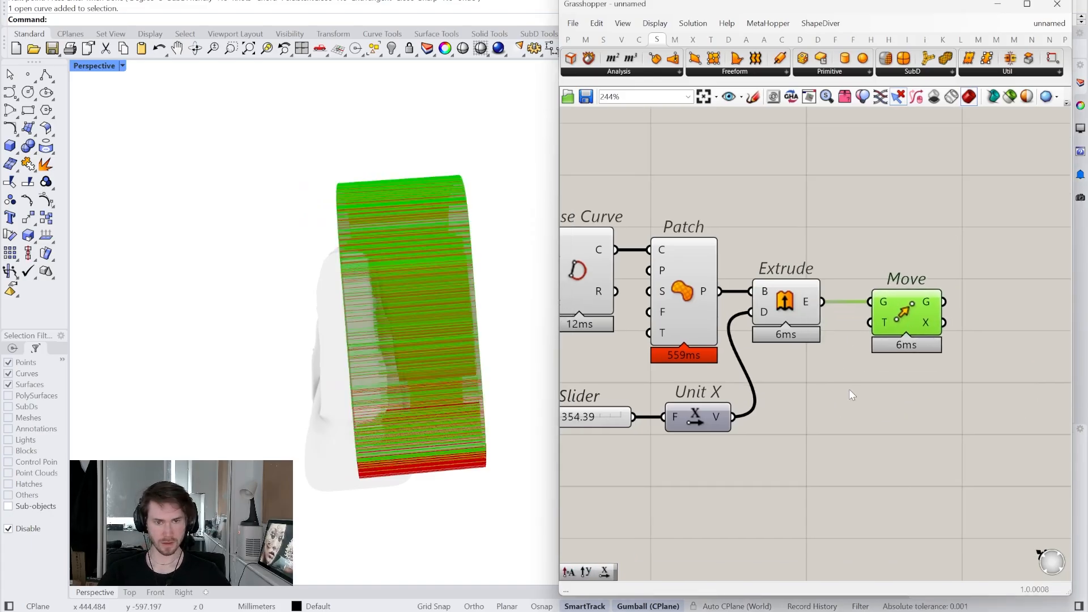
# - Reverse the Unit X vector, divide it by 2, and use it as Move's translation
pyautogui.doubleClick(813, 429)
pyautogui.write('rev')
pyautogui.click(814, 415)
pyautogui.moveTo(734, 419); pyautogui.dragTo(818, 421)
pyautogui.moveTo(818, 421); pyautogui.dragTo(766, 429, button='right')
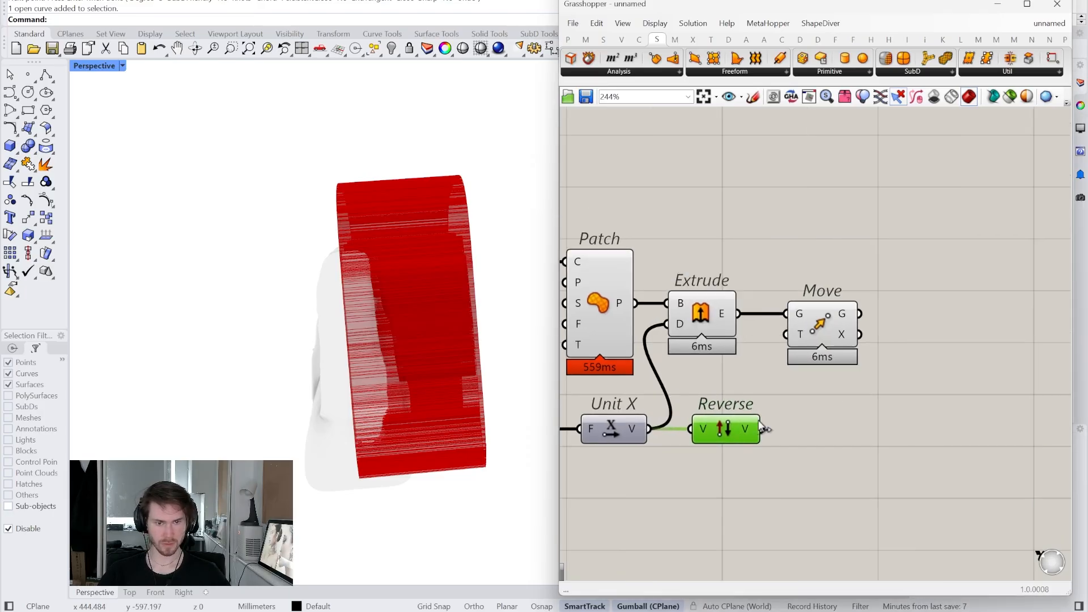
pyautogui.doubleClick(813, 424)
pyautogui.press('Return')
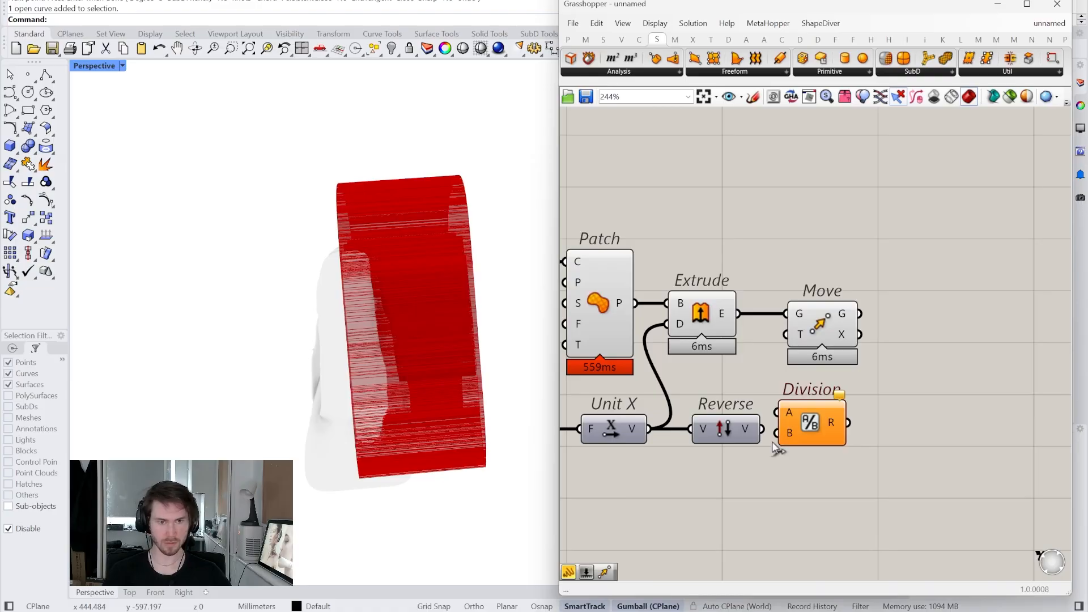
pyautogui.click(817, 439)
pyautogui.moveTo(852, 438); pyautogui.dragTo(801, 335)
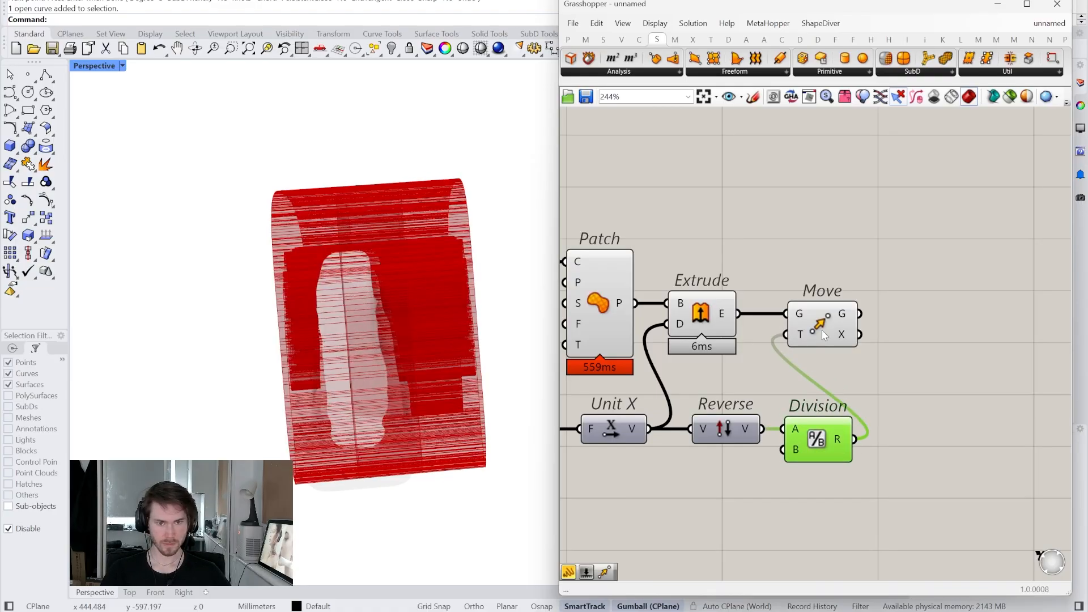
pyautogui.moveTo(835, 391); pyautogui.dragTo(880, 430, button='right')
# - Hide the Extrude, Patch and Close Curve previews in the viewport
pyautogui.rightClick(748, 362)
pyautogui.click(749, 396)
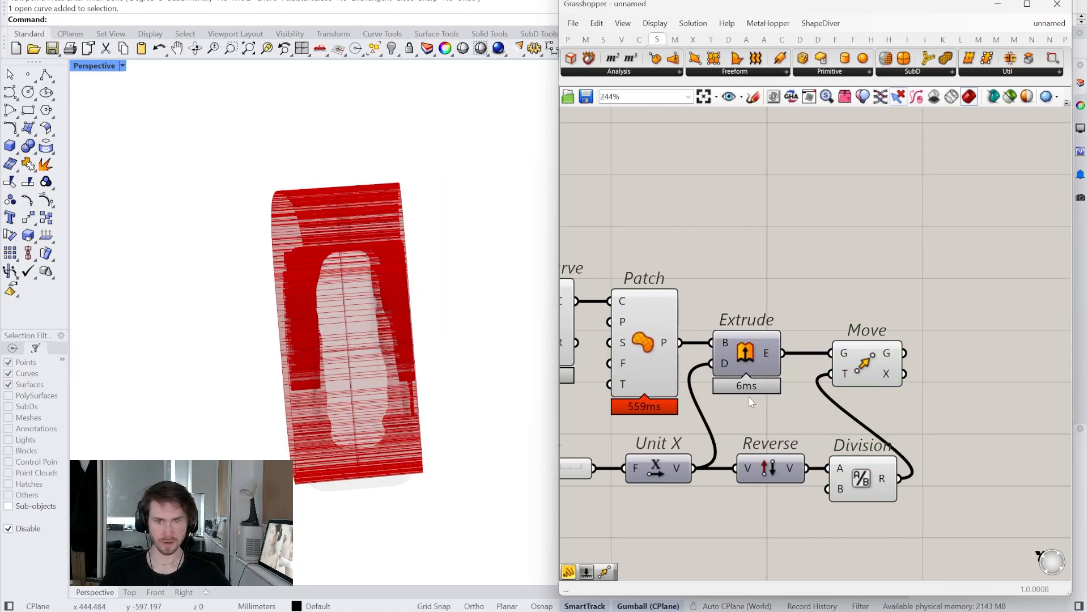
pyautogui.rightClick(643, 343)
pyautogui.click(667, 371)
pyautogui.moveTo(754, 285); pyautogui.dragTo(840, 304, button='right')
pyautogui.moveTo(465, 318); pyautogui.dragTo(351, 320, button='right')
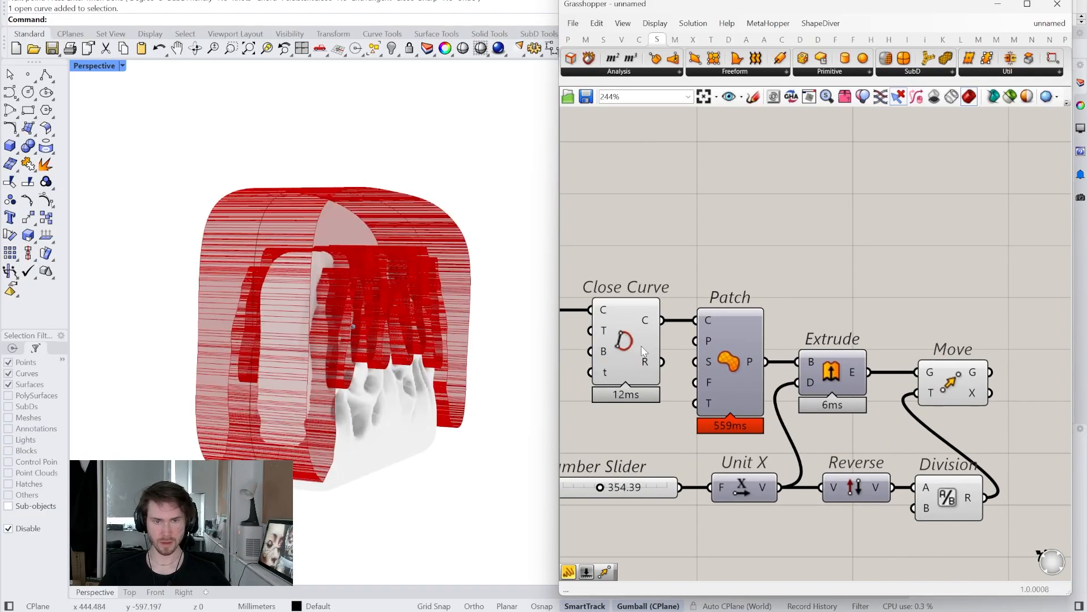
pyautogui.rightClick(626, 344)
pyautogui.click(647, 368)
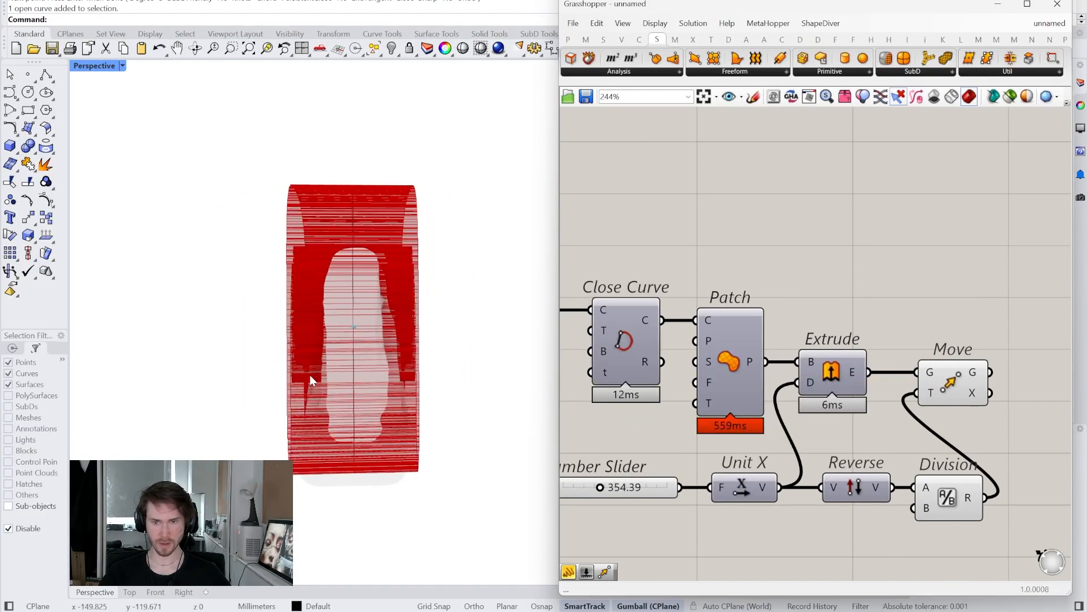
pyautogui.scroll(5, 674, 462)
# - Raise the extrusion depth slider to 423.42
pyautogui.moveTo(710, 448); pyautogui.dragTo(724, 444)
pyautogui.moveTo(180, 398); pyautogui.dragTo(185, 394, button='right')
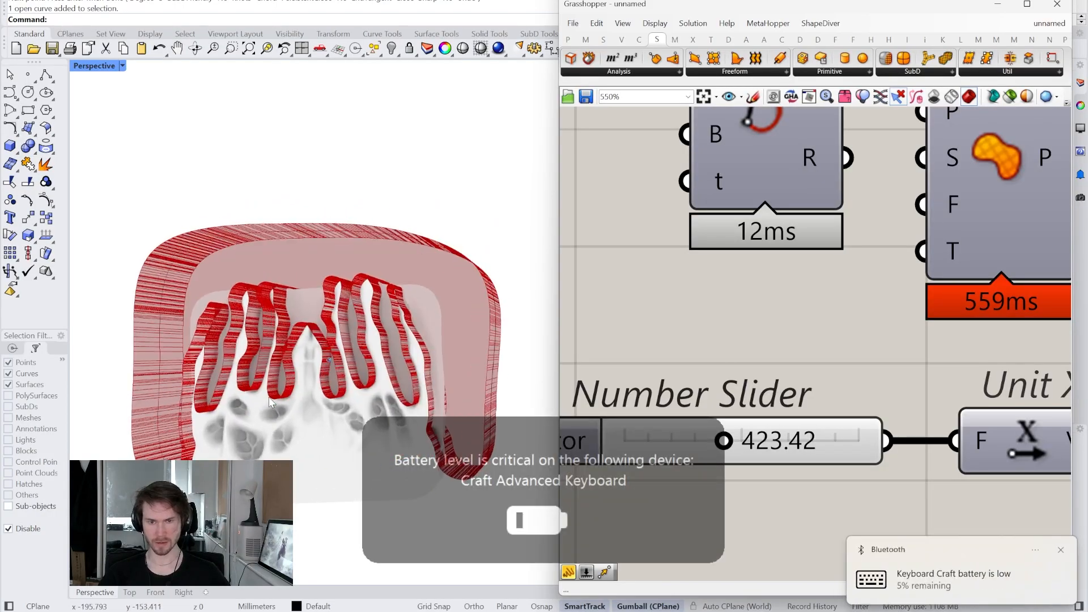
pyautogui.scroll(-4, 914, 457)
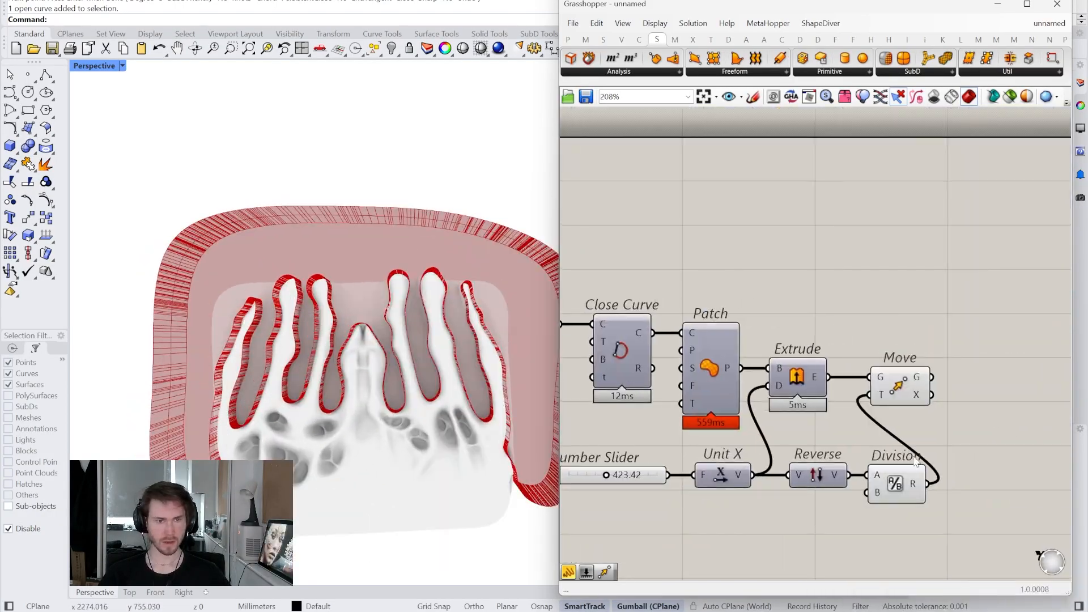
pyautogui.moveTo(921, 445); pyautogui.dragTo(788, 453, button='right')
pyautogui.scroll(3, 791, 447)
pyautogui.click(710, 365)
pyautogui.scroll(-3, 708, 367)
pyautogui.moveTo(700, 382); pyautogui.dragTo(832, 427, button='right')
pyautogui.scroll(1, 837, 453)
# - Add Cap Holes fed by the moved block and hide Move's preview
pyautogui.rightClick(809, 515)
pyautogui.doubleClick(908, 369)
pyautogui.write('cap')
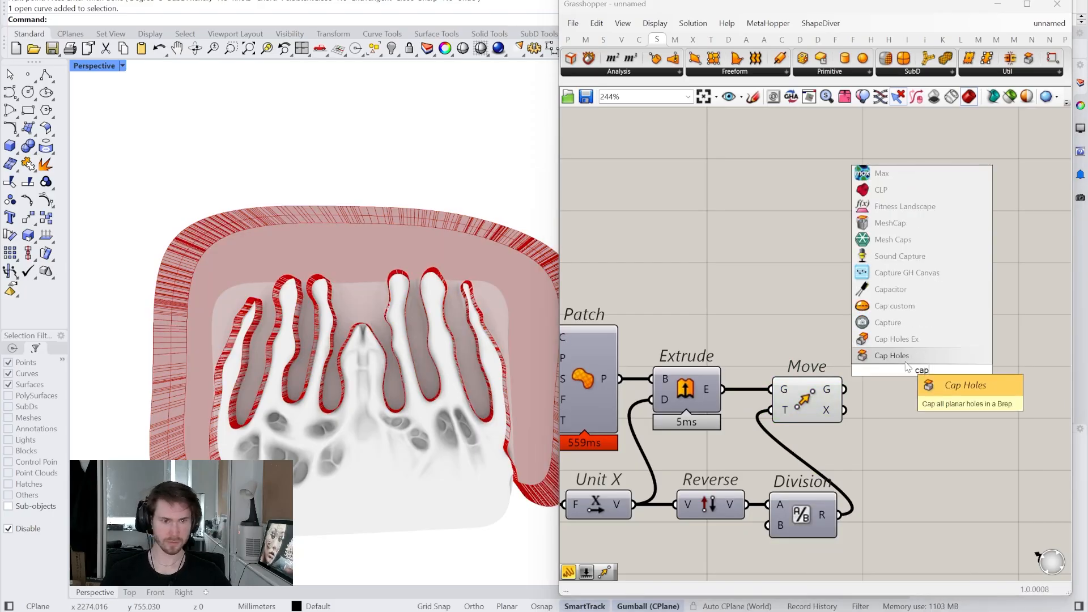
pyautogui.click(906, 363)
pyautogui.moveTo(846, 389); pyautogui.dragTo(902, 391)
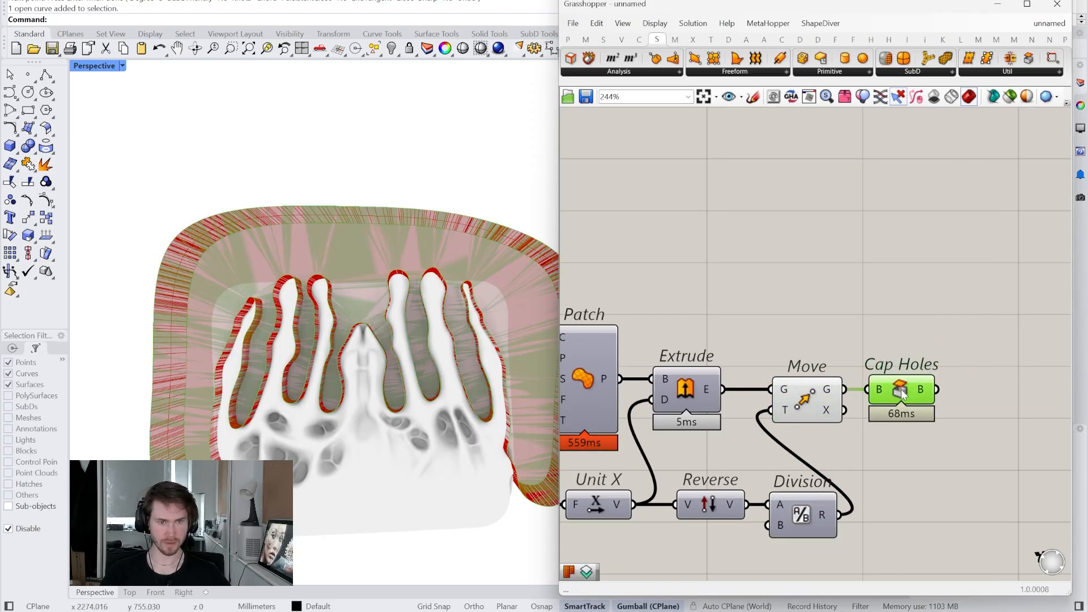
pyautogui.rightClick(817, 400)
pyautogui.click(828, 422)
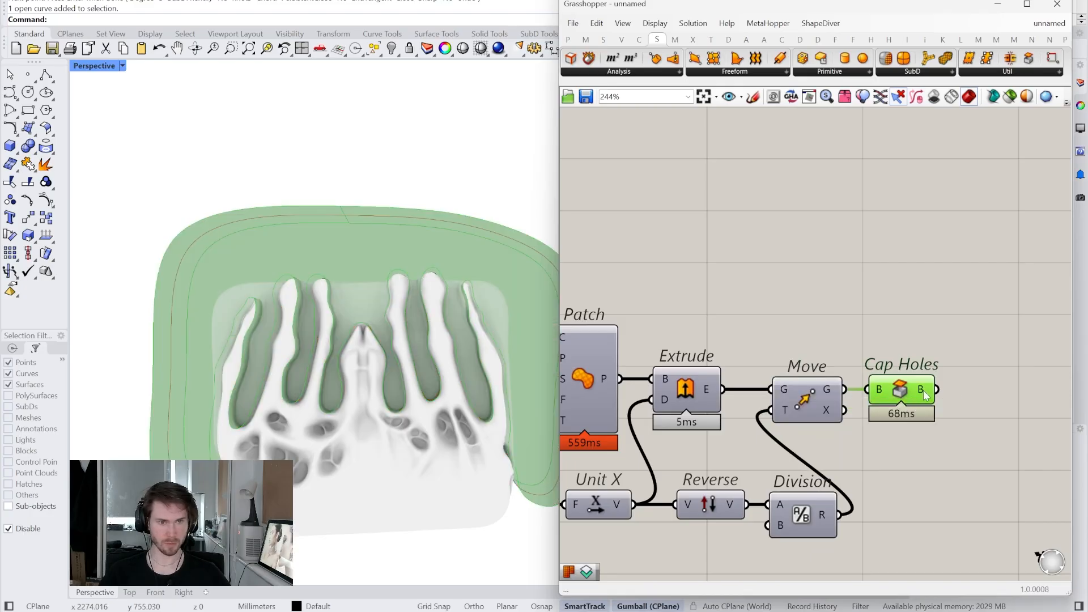
pyautogui.moveTo(924, 395)
# - Reveal the D ribbon tab's Convert, Filters and Intersect volume components, then clear canvas space
pyautogui.moveTo(924, 391); pyautogui.dragTo(801, 445, button='right')
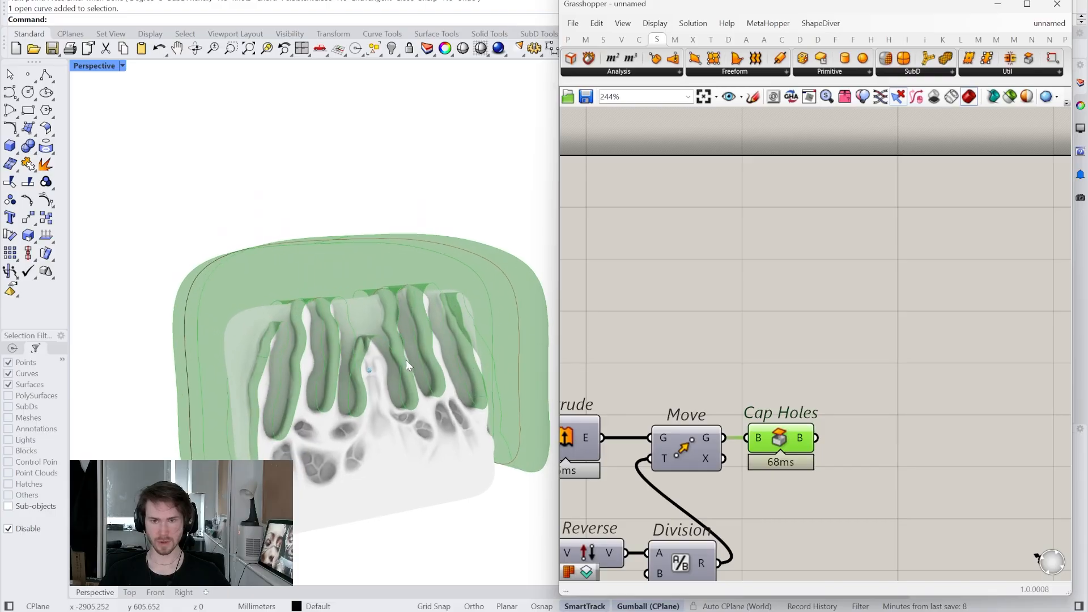
pyautogui.moveTo(731, 277); pyautogui.dragTo(712, 275, button='right')
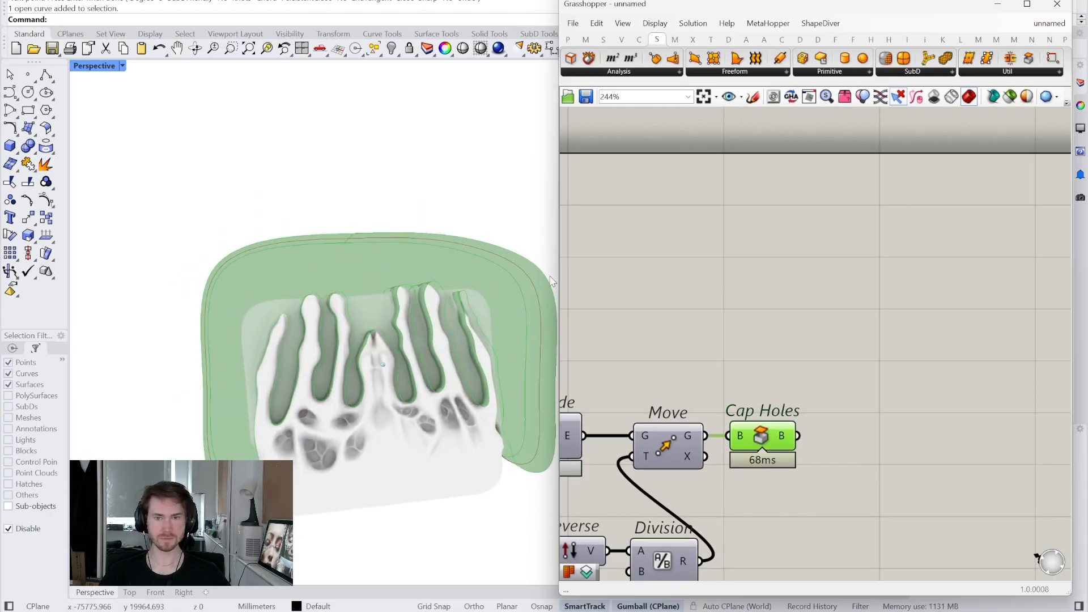
pyautogui.click(800, 40)
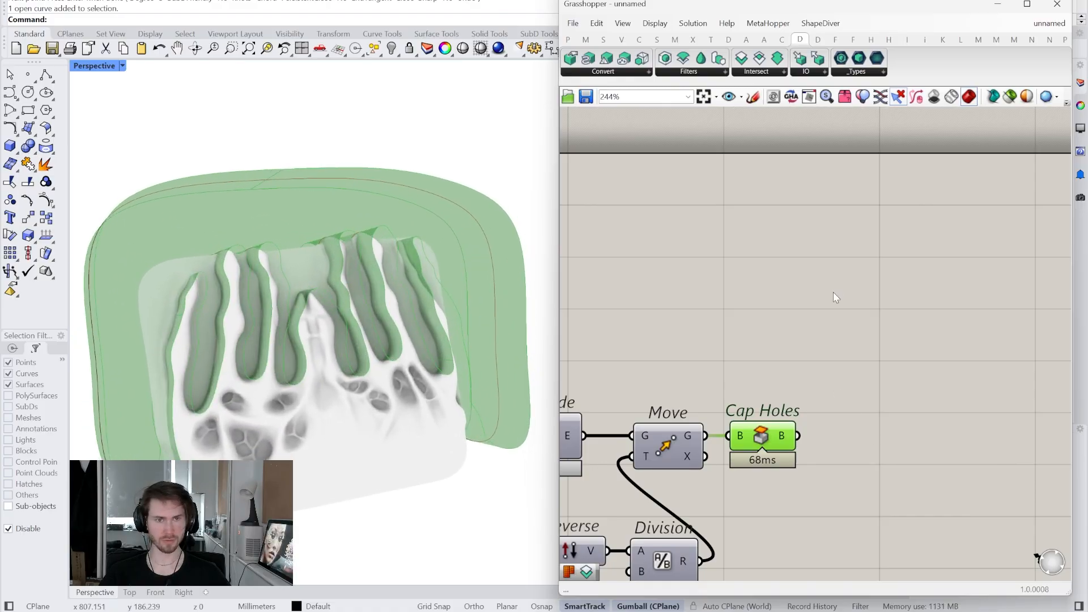
pyautogui.moveTo(825, 383); pyautogui.dragTo(763, 352, button='right')
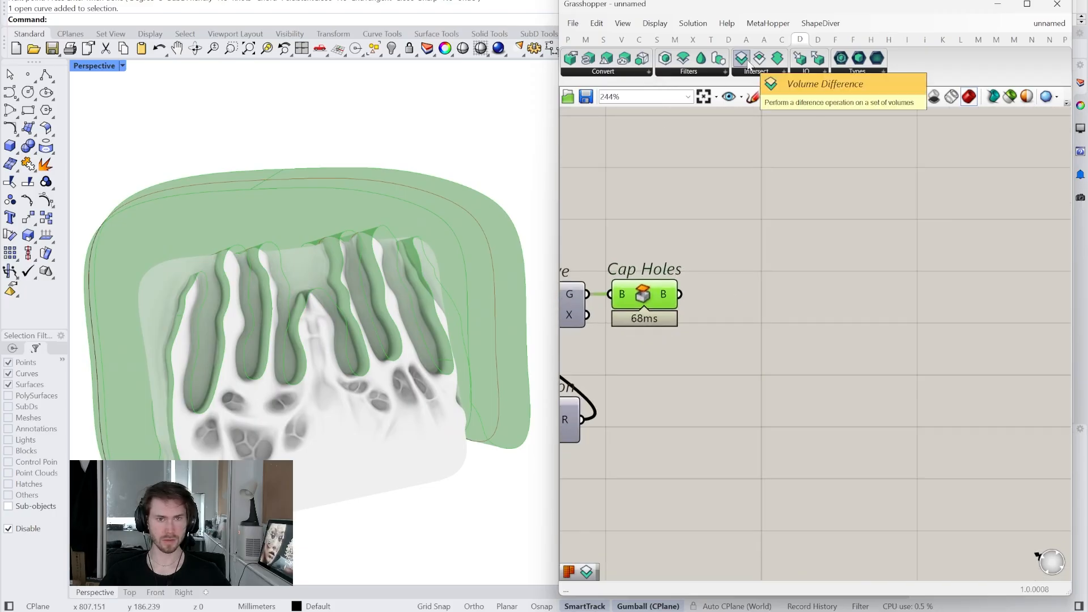
# - Place Volume Difference and Create Settings components on the canvas
pyautogui.moveTo(743, 59); pyautogui.dragTo(967, 300)
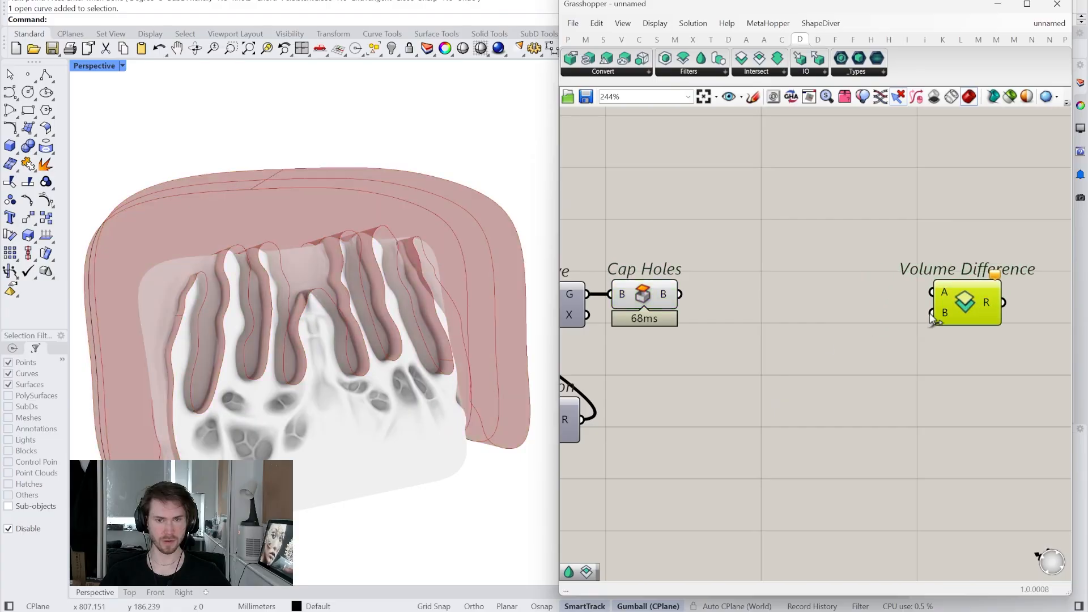
pyautogui.moveTo(822, 343); pyautogui.dragTo(773, 335, button='right')
pyautogui.moveTo(200, 411); pyautogui.dragTo(184, 378, button='right')
pyautogui.moveTo(696, 301); pyautogui.dragTo(780, 298, button='right')
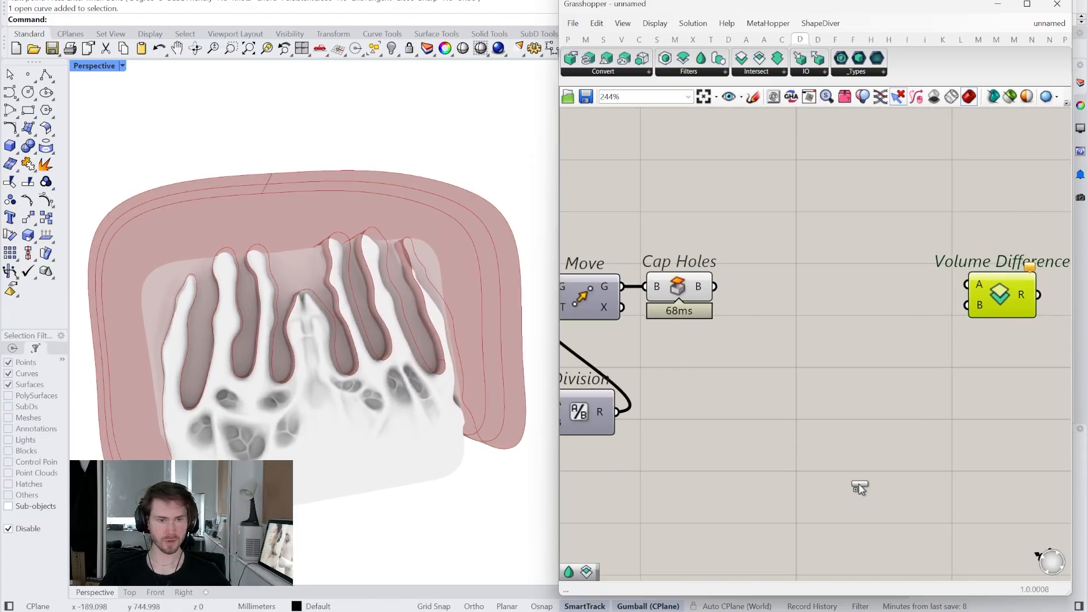
pyautogui.moveTo(859, 485); pyautogui.dragTo(862, 477)
# - Add a 0.01–1 Voxel Size slider set to 1.00 beside Create Settings
pyautogui.doubleClick(730, 466)
pyautogui.write('01..1')
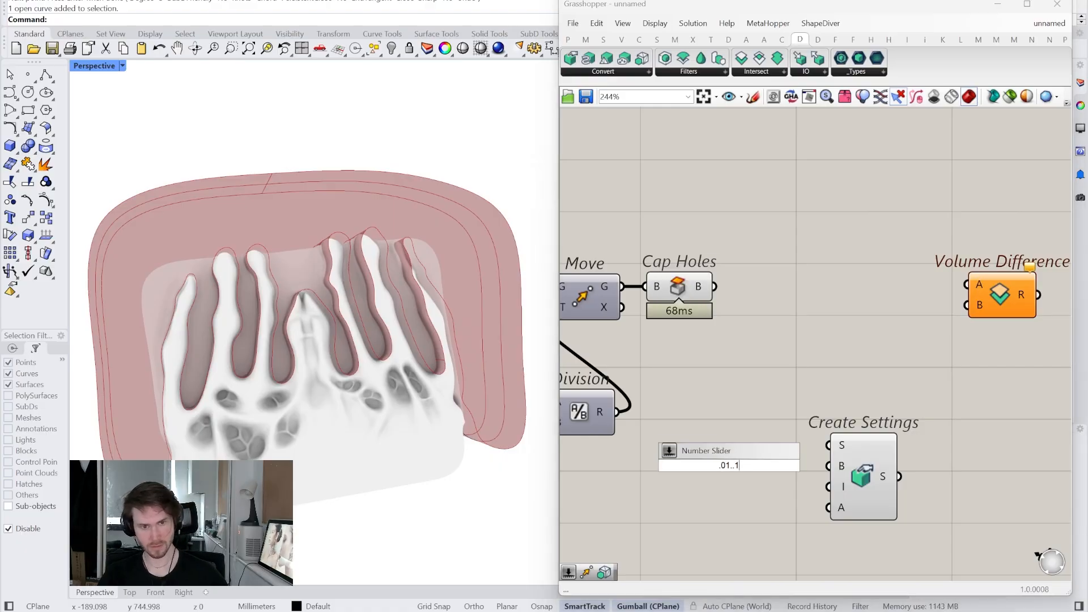
pyautogui.press('Return')
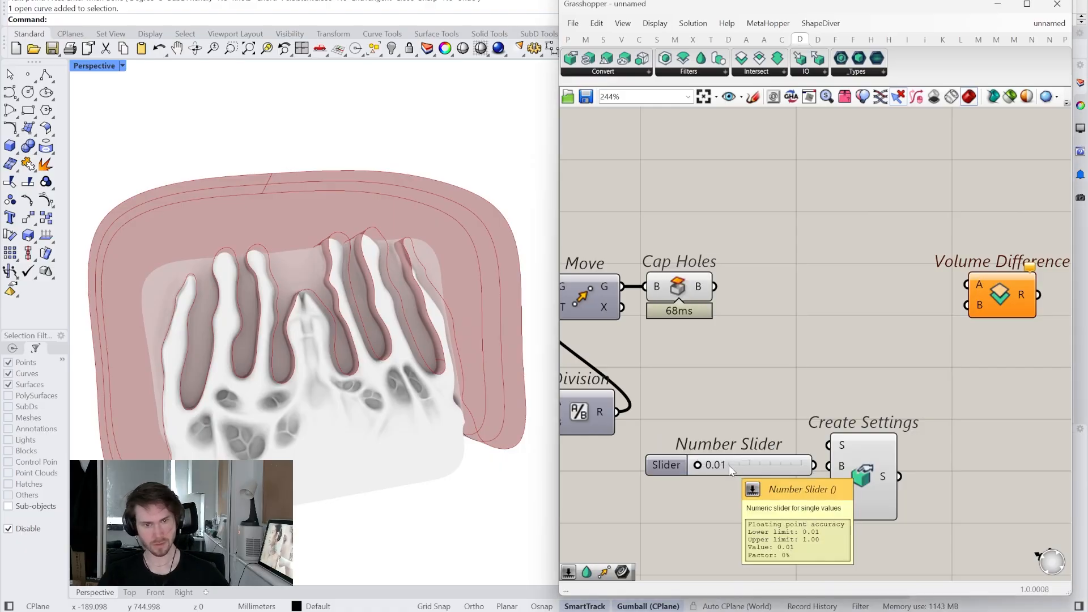
pyautogui.moveTo(699, 466); pyautogui.dragTo(809, 456)
pyautogui.click(808, 467)
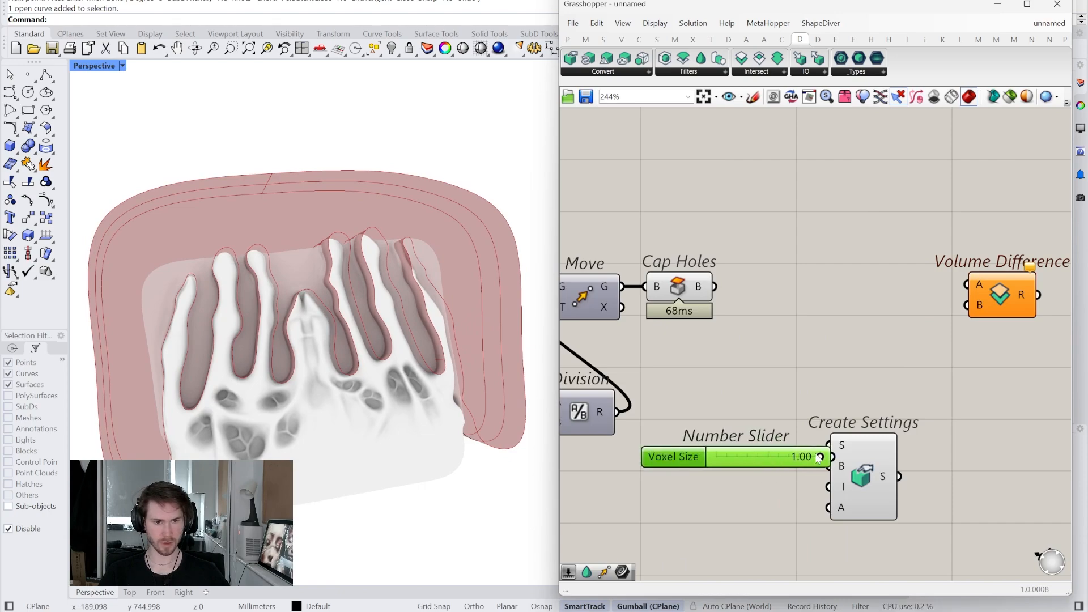
pyautogui.moveTo(773, 459); pyautogui.dragTo(756, 449)
pyautogui.moveTo(862, 460); pyautogui.dragTo(883, 461)
pyautogui.moveTo(745, 444); pyautogui.dragTo(758, 445)
pyautogui.moveTo(775, 498); pyautogui.dragTo(772, 487, button='right')
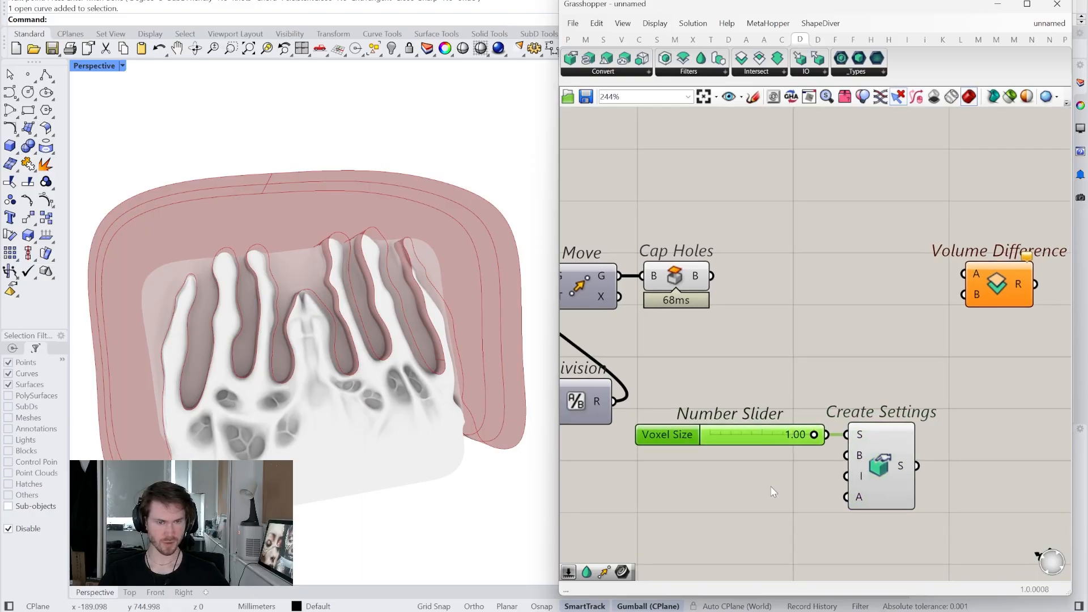
# - Add panels 3 and 0 into Create Settings, and wire its settings into Volume Difference B
pyautogui.doubleClick(771, 487)
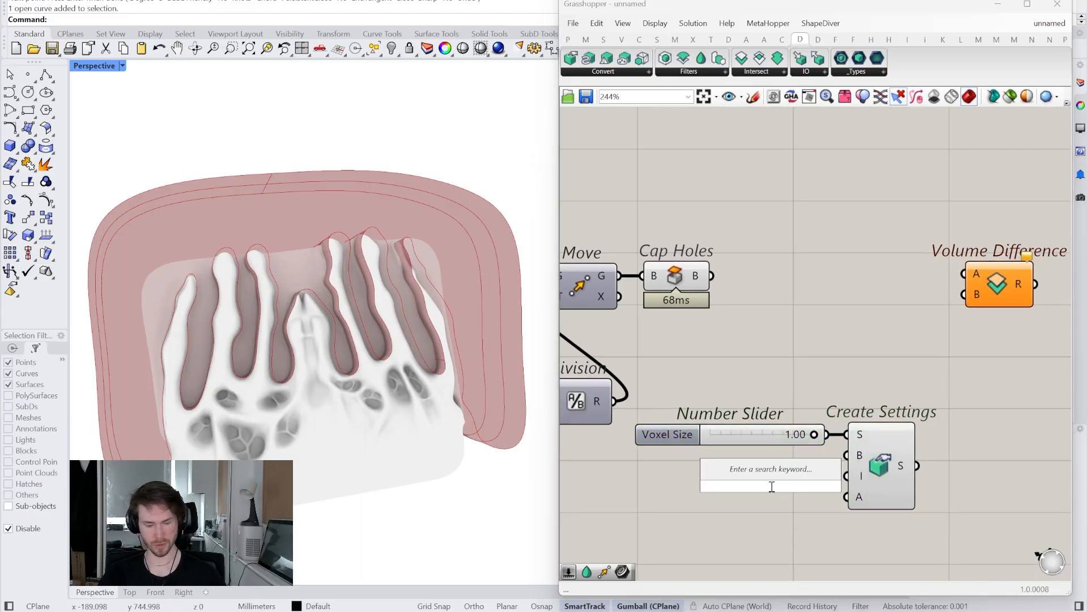
pyautogui.write('//3')
pyautogui.press('Return')
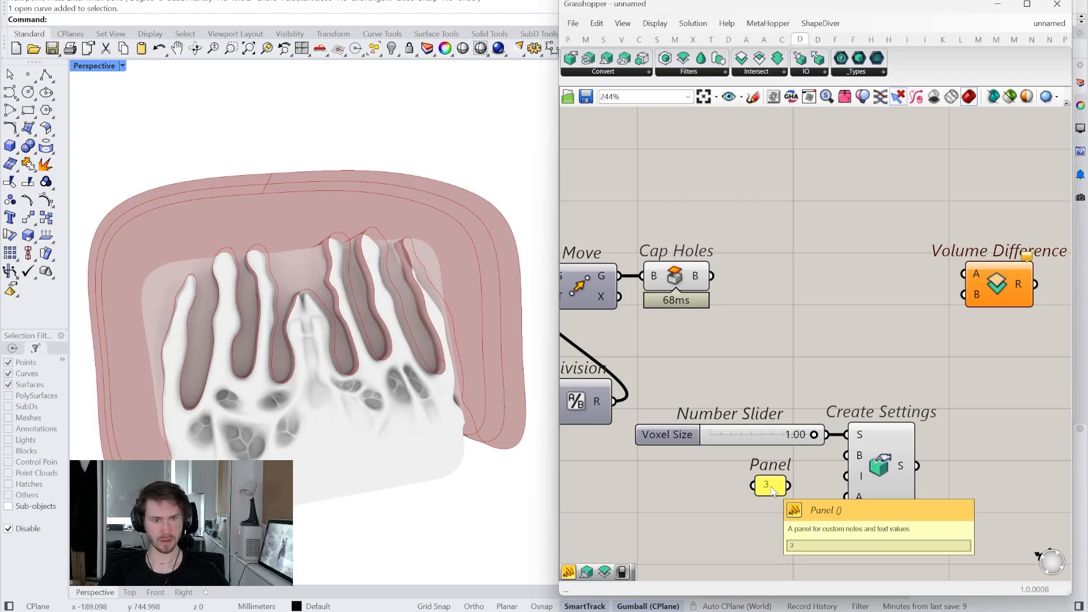
pyautogui.moveTo(771, 495); pyautogui.dragTo(796, 476)
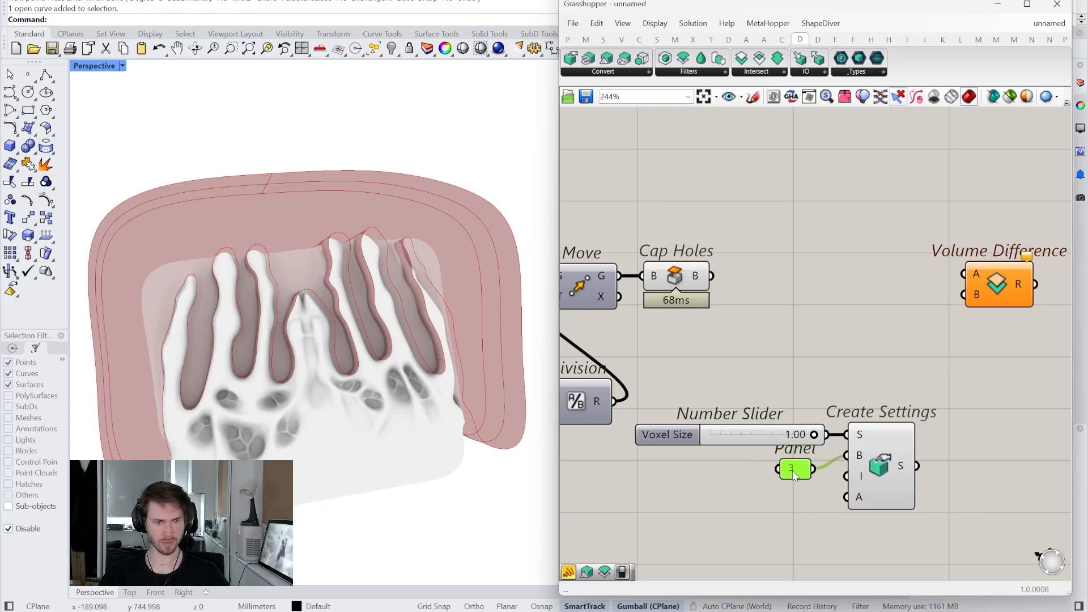
pyautogui.doubleClick(780, 502)
pyautogui.write('//0')
pyautogui.press('Return')
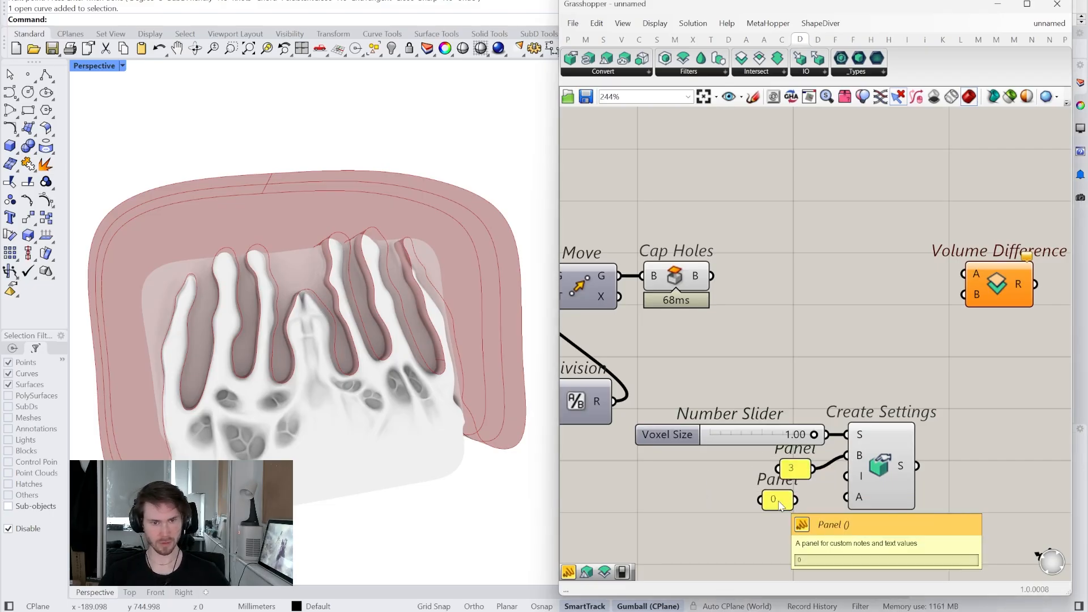
pyautogui.moveTo(775, 503); pyautogui.dragTo(795, 500)
pyautogui.moveTo(843, 475); pyautogui.dragTo(766, 509, button='right')
pyautogui.moveTo(840, 500); pyautogui.dragTo(822, 283)
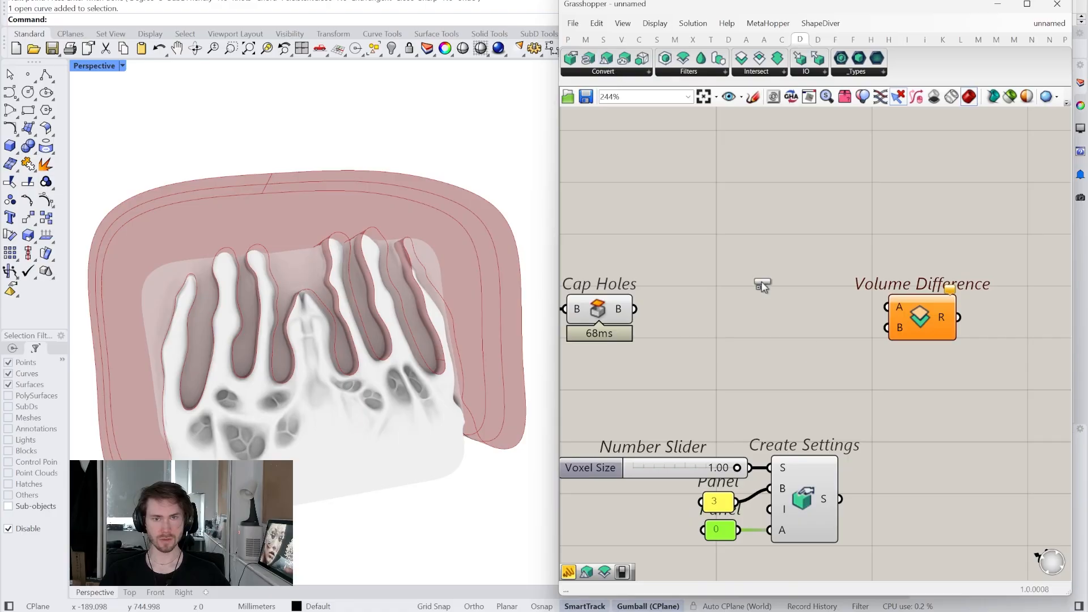
# - Place Mesh to Volume and feed it the voxel settings
pyautogui.click(804, 349)
pyautogui.moveTo(917, 329); pyautogui.dragTo(950, 343)
pyautogui.moveTo(832, 347); pyautogui.dragTo(847, 343)
pyautogui.moveTo(842, 500); pyautogui.dragTo(769, 358)
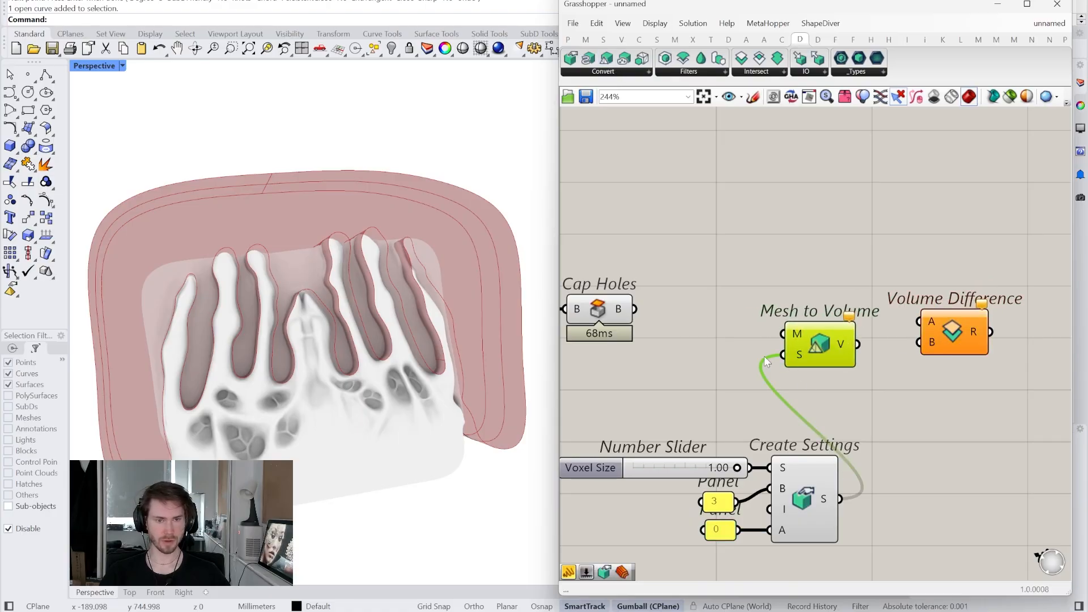
pyautogui.moveTo(660, 313); pyautogui.dragTo(704, 314, button='right')
# - Add Mesh Brep fed by Cap Holes, and turn off both components' previews
pyautogui.doubleClick(749, 305)
pyautogui.press('Escape')
pyautogui.doubleClick(733, 273)
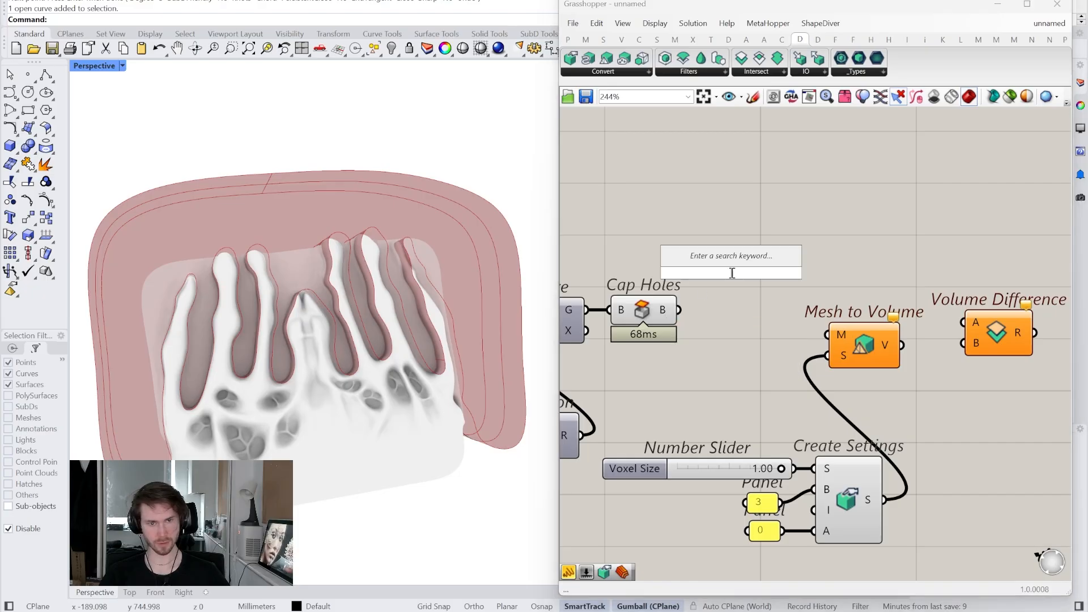
pyautogui.write('mre bre')
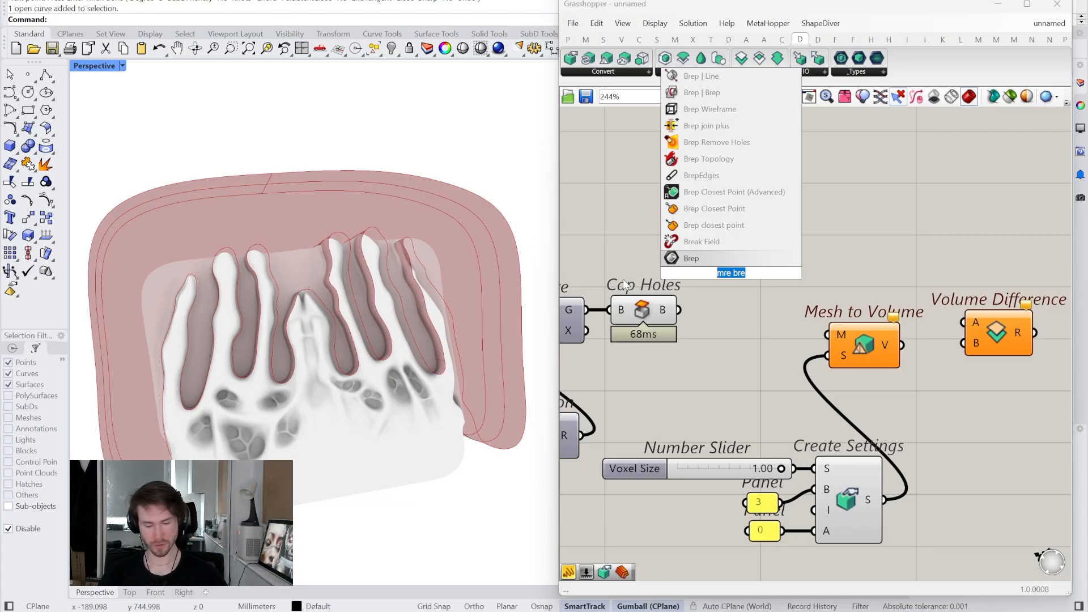
pyautogui.write('bre mes')
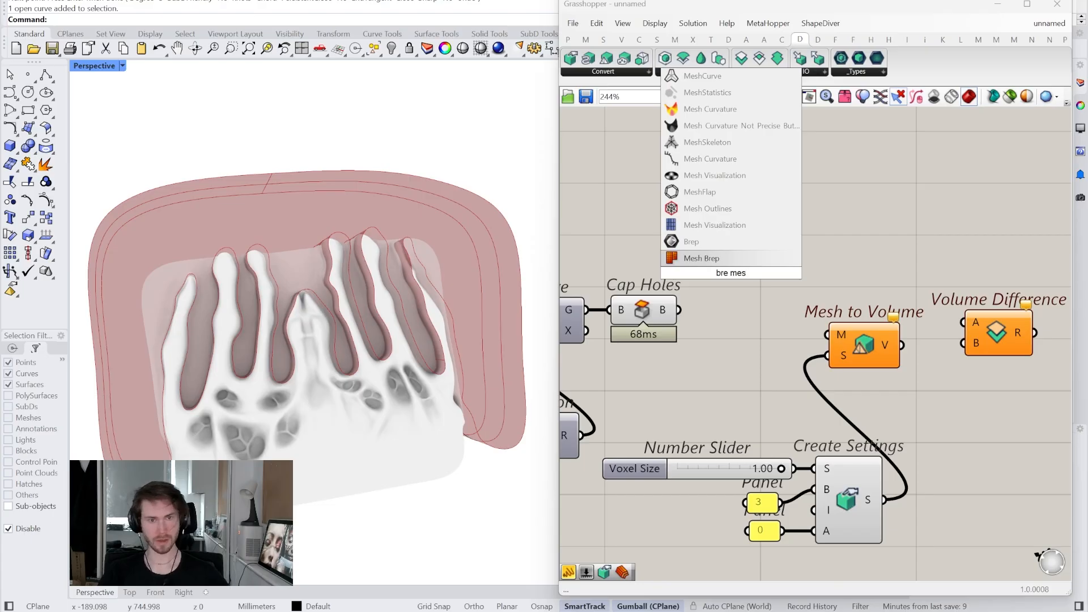
pyautogui.click(701, 259)
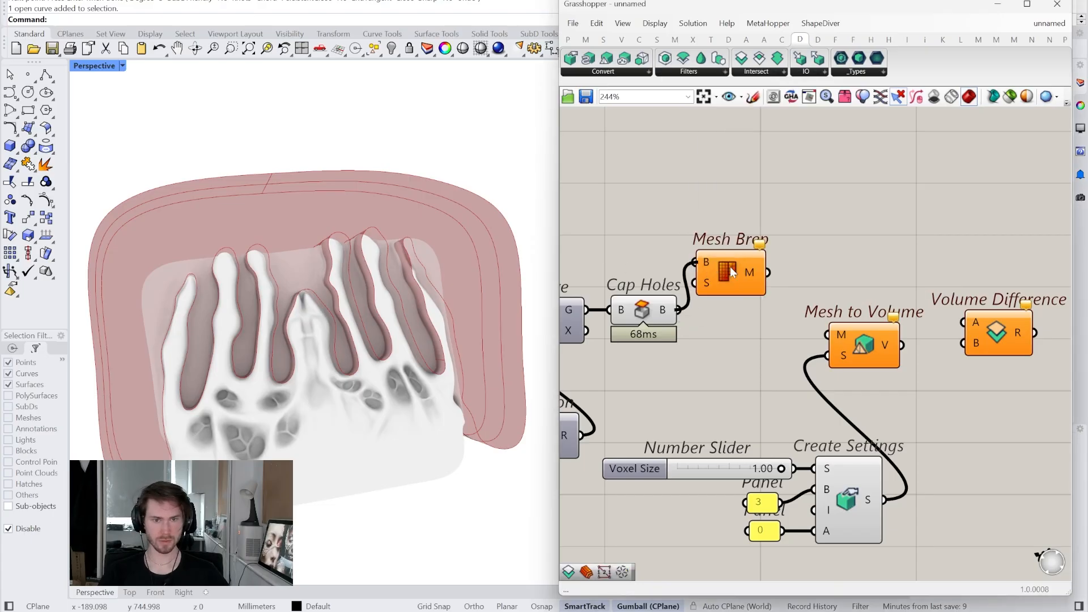
pyautogui.moveTo(731, 271); pyautogui.dragTo(742, 318)
pyautogui.moveTo(750, 372); pyautogui.dragTo(652, 284)
pyautogui.middleClick(629, 210)
pyautogui.click(652, 229)
pyautogui.click(706, 249)
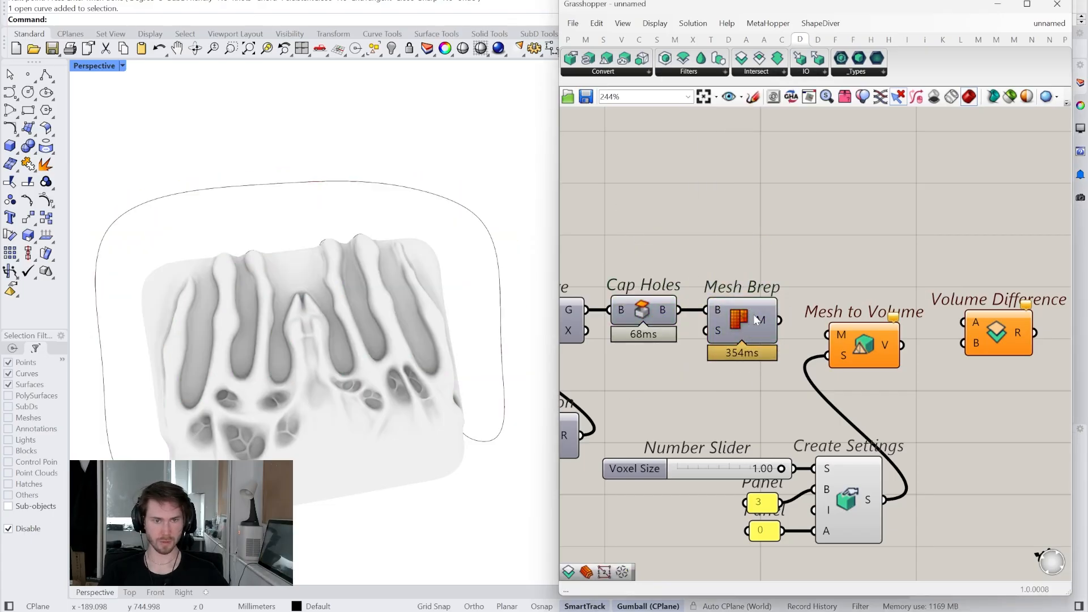
# - Check Mesh Brep's preview, then arrange Mesh to Volume and Volume Difference on the canvas
pyautogui.rightClick(757, 322)
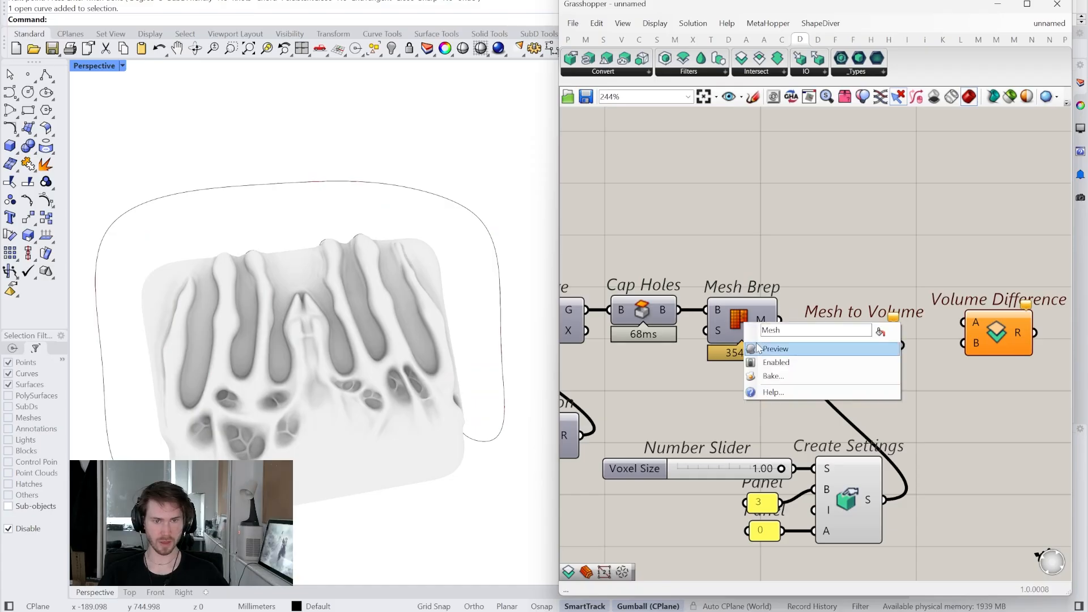
pyautogui.click(763, 343)
pyautogui.rightClick(733, 323)
pyautogui.click(763, 344)
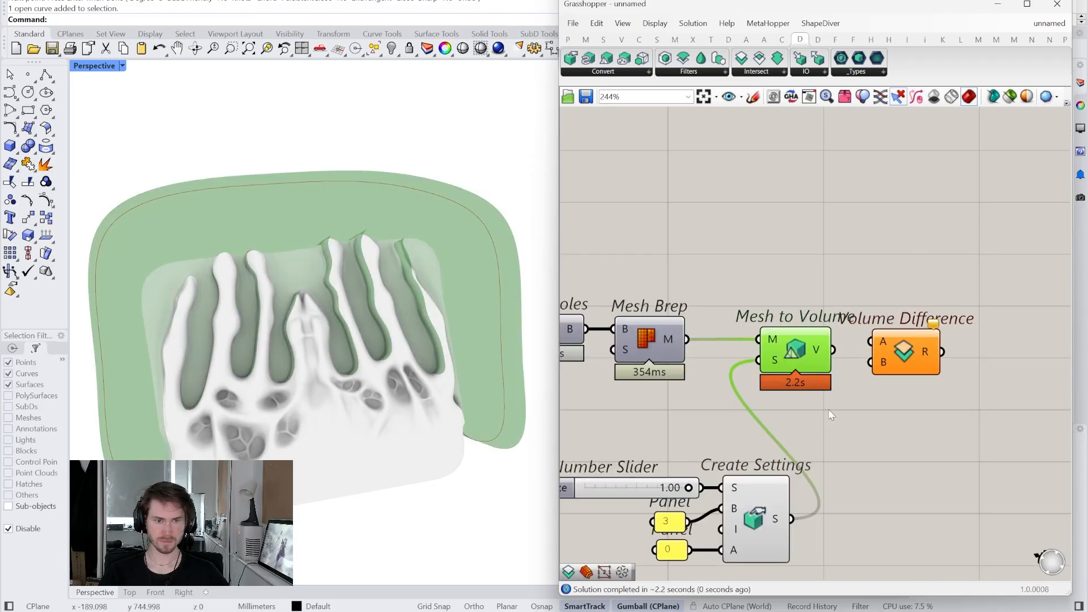
pyautogui.moveTo(889, 360); pyautogui.dragTo(921, 254)
pyautogui.moveTo(799, 359); pyautogui.dragTo(763, 359, button='right')
pyautogui.moveTo(764, 359); pyautogui.dragTo(812, 352)
pyautogui.moveTo(898, 259); pyautogui.dragTo(938, 305)
pyautogui.moveTo(804, 351); pyautogui.dragTo(821, 362)
pyautogui.scroll(-3, 903, 361)
pyautogui.moveTo(873, 377); pyautogui.dragTo(910, 388, button='right')
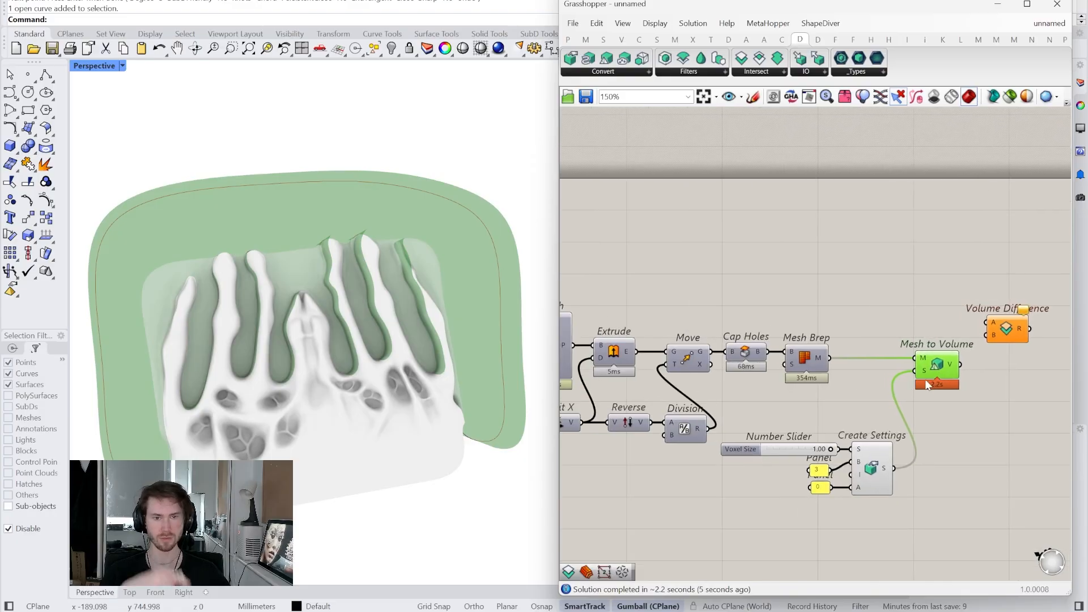
# - Duplicate Mesh to Volume and place the copy above the original
pyautogui.hotkey('ctrl', 'c')
pyautogui.hotkey('ctrl', 'v')
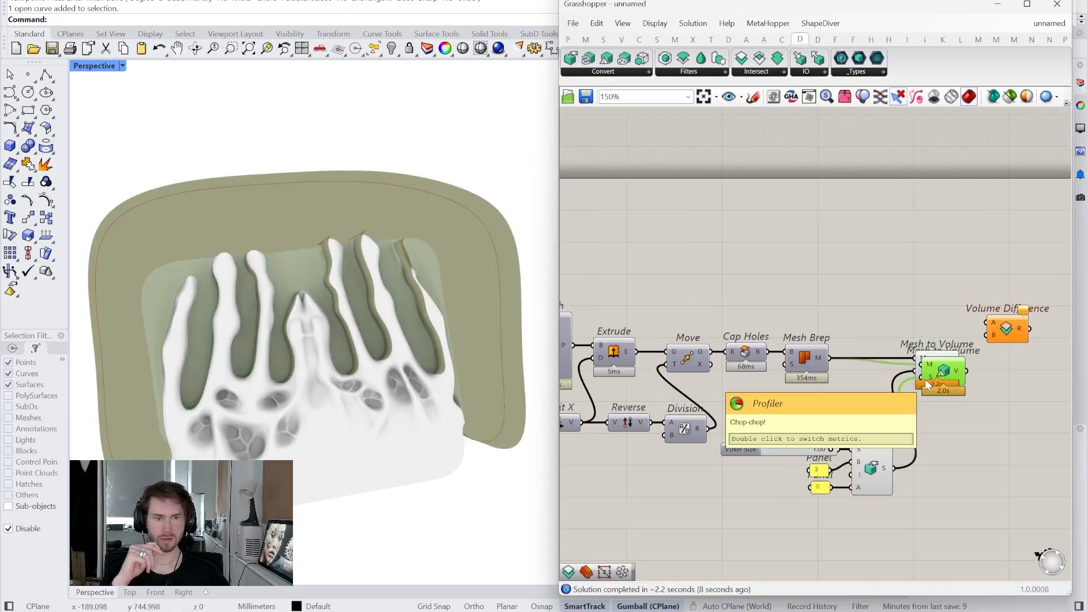
pyautogui.moveTo(945, 375); pyautogui.dragTo(946, 324)
pyautogui.moveTo(686, 340); pyautogui.dragTo(931, 361, button='right')
pyautogui.moveTo(814, 384); pyautogui.dragTo(618, 410, button='right')
# - Add a Mesh parameter set to the Rhino relief mesh, feeding the upper Mesh to Volume
pyautogui.doubleClick(826, 321)
pyautogui.write('mesh')
pyautogui.click(833, 289)
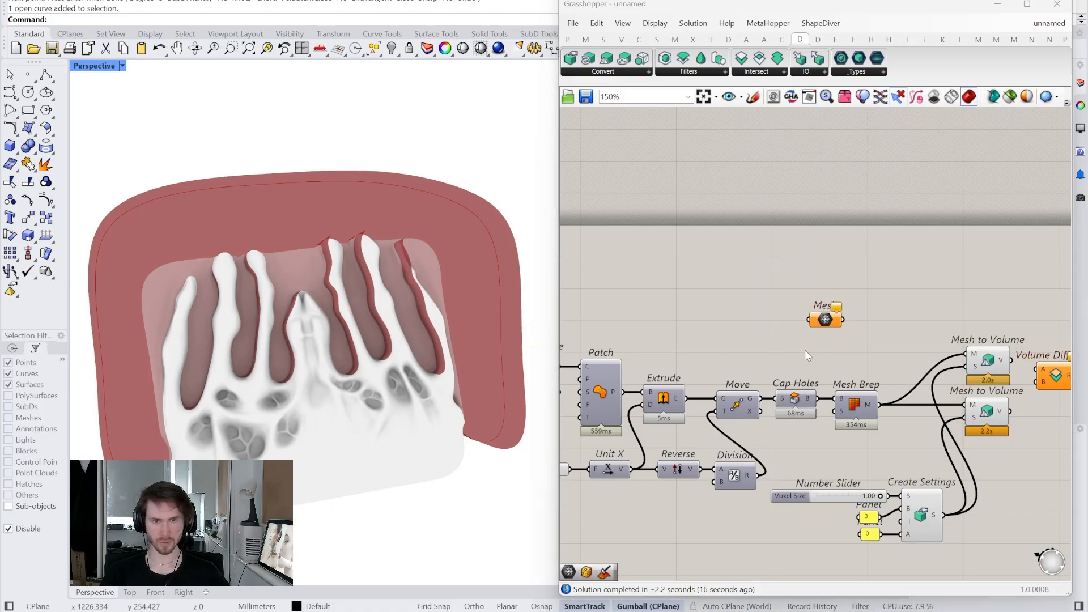
pyautogui.moveTo(928, 6); pyautogui.dragTo(807, 11)
pyautogui.click(1023, 196)
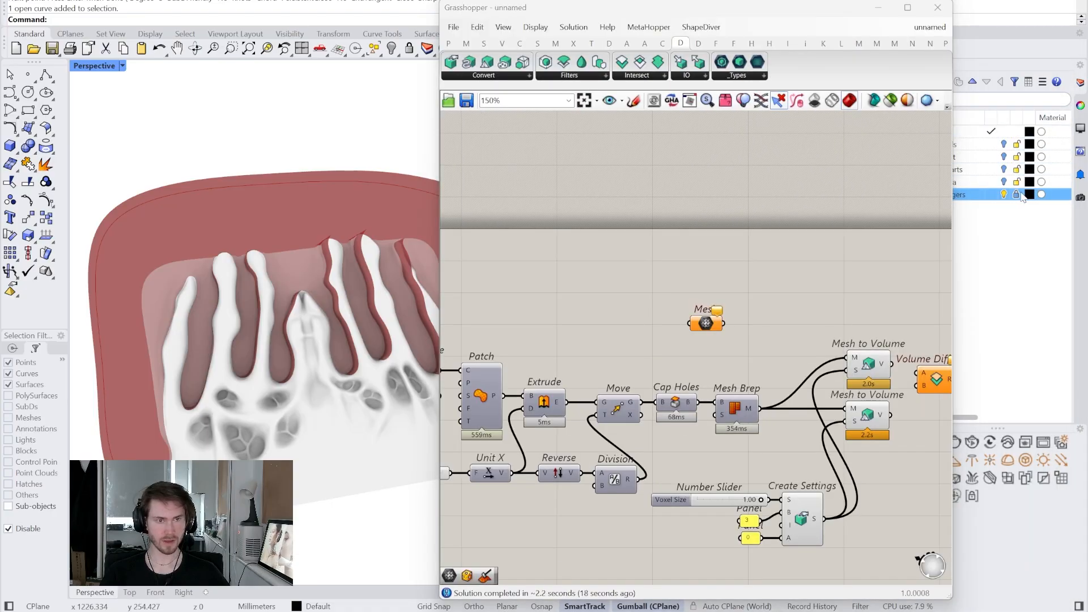
pyautogui.click(383, 413)
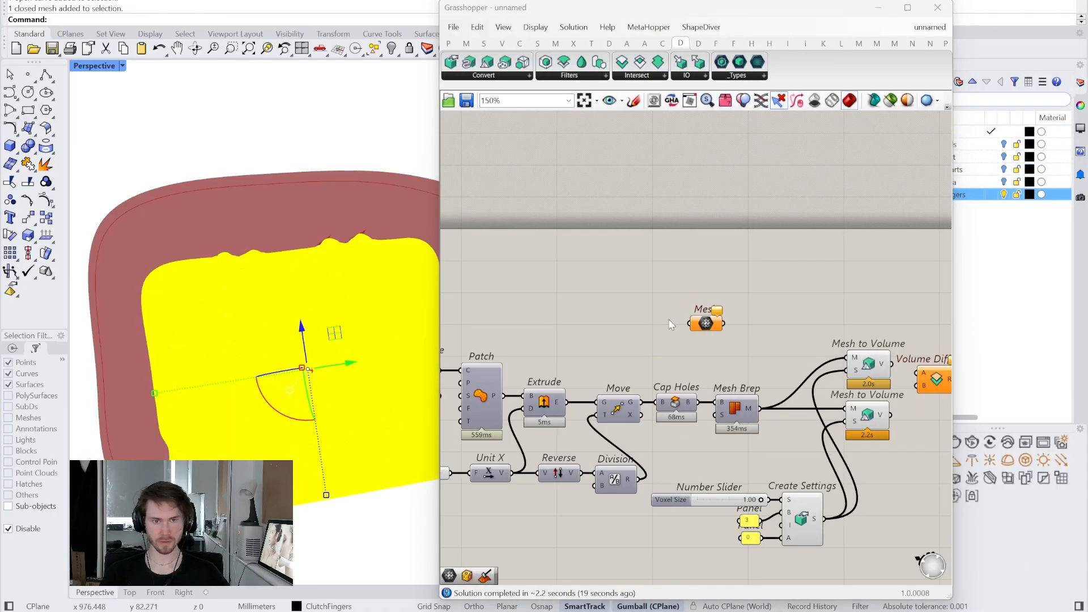
pyautogui.rightClick(705, 323)
pyautogui.click(737, 481)
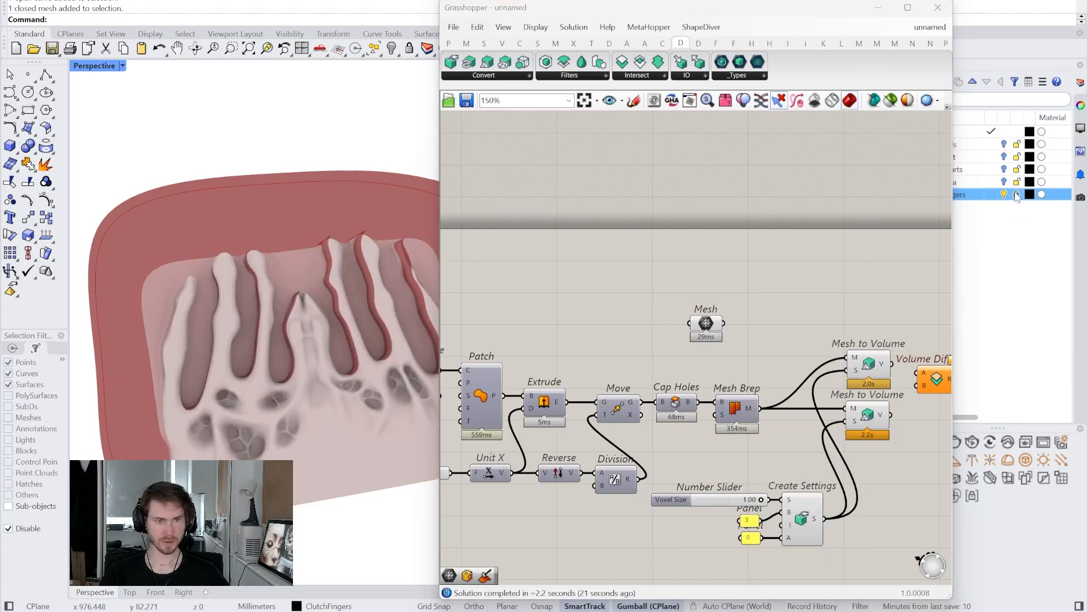
pyautogui.moveTo(729, 10); pyautogui.dragTo(852, 5)
pyautogui.moveTo(891, 311); pyautogui.dragTo(672, 287, button='right')
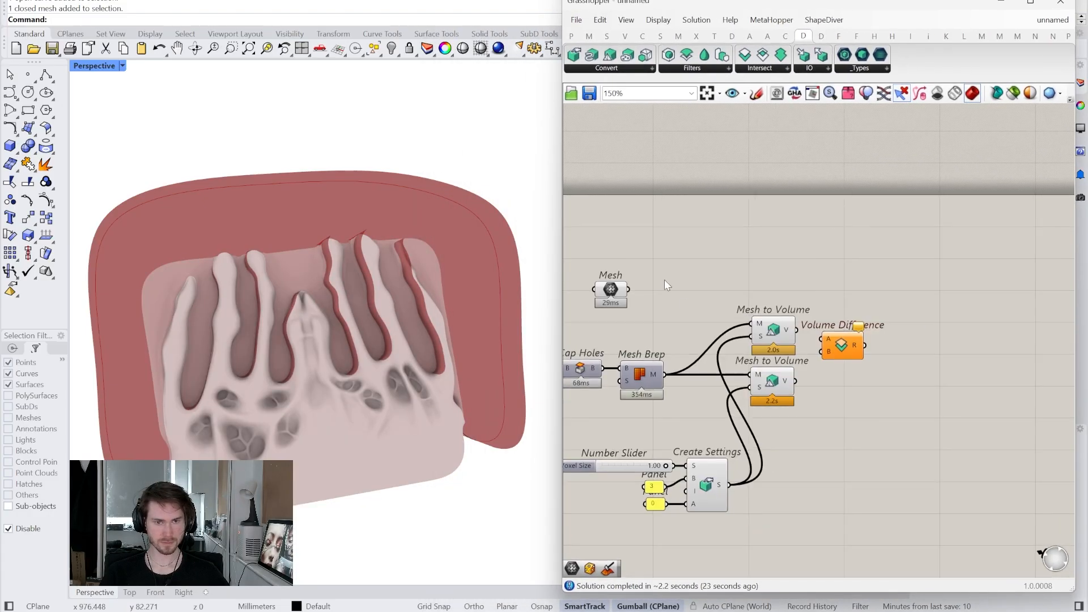
pyautogui.moveTo(629, 290); pyautogui.dragTo(747, 326)
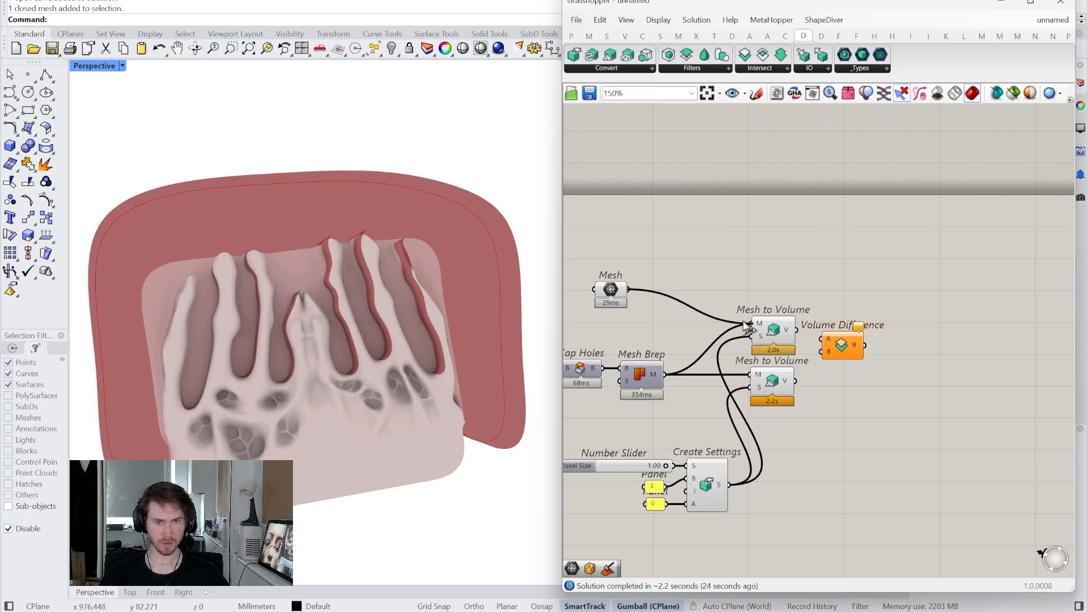
# - Wire the relief volume into Volume Difference A and the block volume into B
pyautogui.scroll(4, 849, 345)
pyautogui.moveTo(848, 345); pyautogui.dragTo(882, 350)
pyautogui.moveTo(834, 378); pyautogui.dragTo(891, 388, button='right')
pyautogui.scroll(-2, 873, 398)
pyautogui.click(860, 347)
pyautogui.moveTo(869, 348); pyautogui.dragTo(841, 347, button='right')
pyautogui.moveTo(840, 345); pyautogui.dragTo(901, 368)
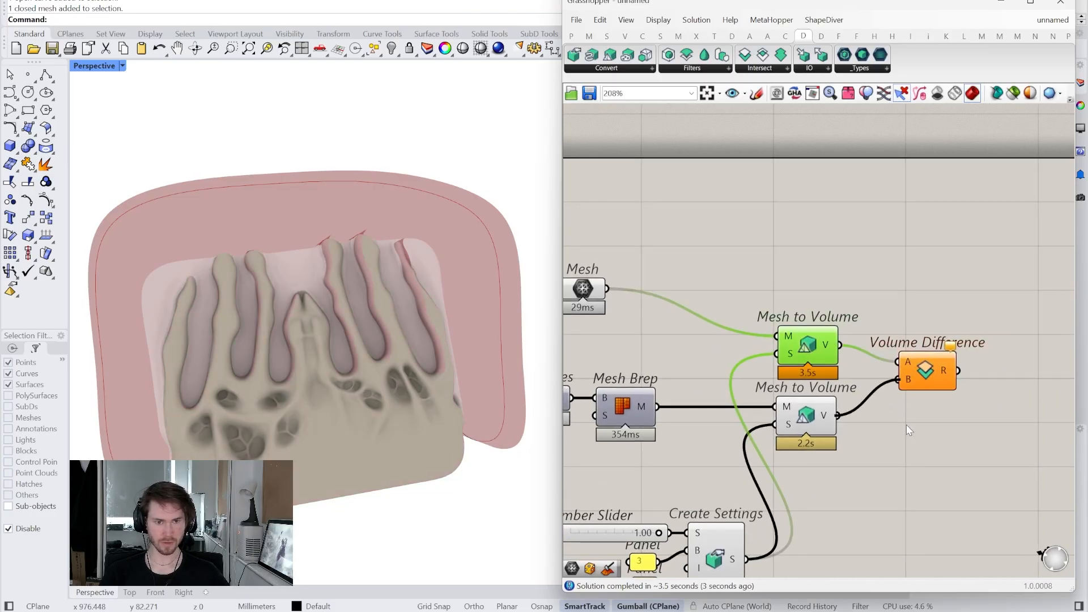
# - Turn off the previews of the volume components
pyautogui.moveTo(843, 560); pyautogui.dragTo(764, 210)
pyautogui.moveTo(835, 546); pyautogui.dragTo(588, 179)
pyautogui.middleClick(633, 174)
pyautogui.click(644, 195)
pyautogui.click(669, 213)
pyautogui.moveTo(669, 212); pyautogui.dragTo(670, 215, button='right')
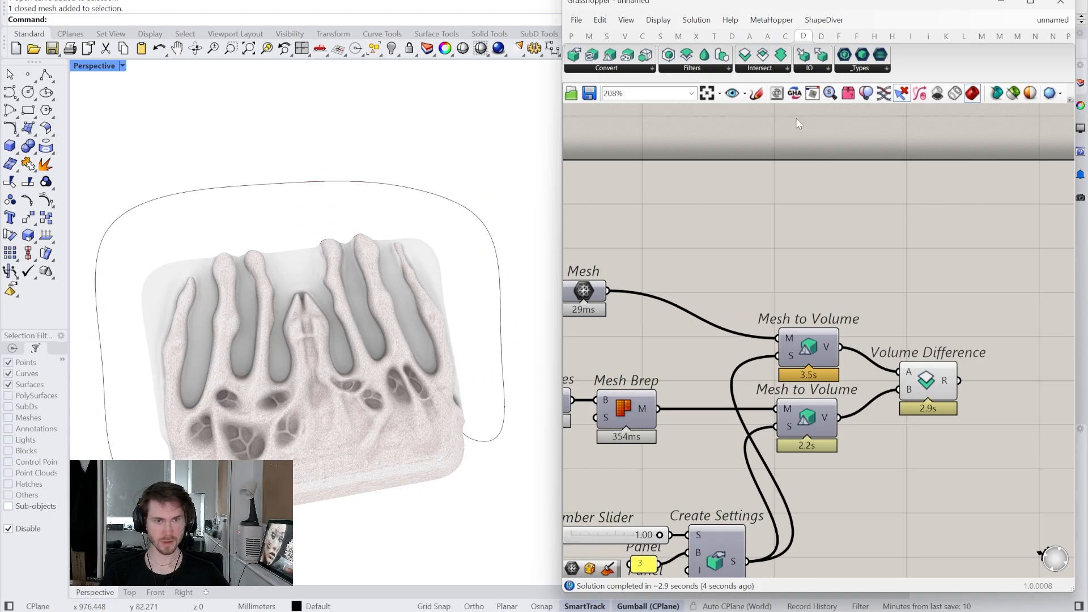
# - Change the component preview shading and select Volume Difference to preview its result
pyautogui.moveTo(555, 132); pyautogui.dragTo(523, 131)
pyautogui.click(834, 93)
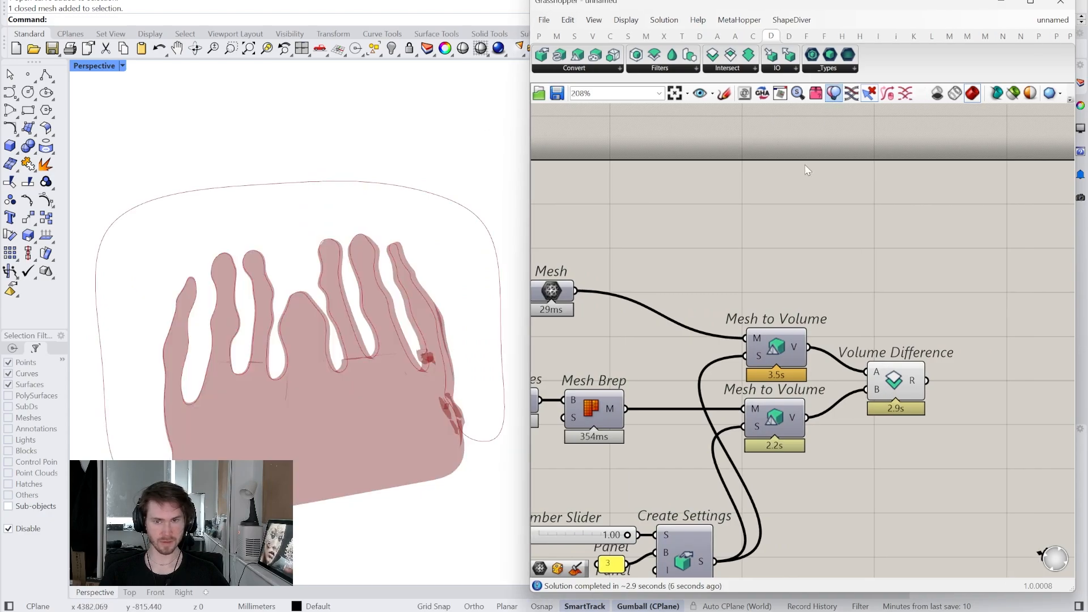
pyautogui.moveTo(530, 203); pyautogui.dragTo(652, 209)
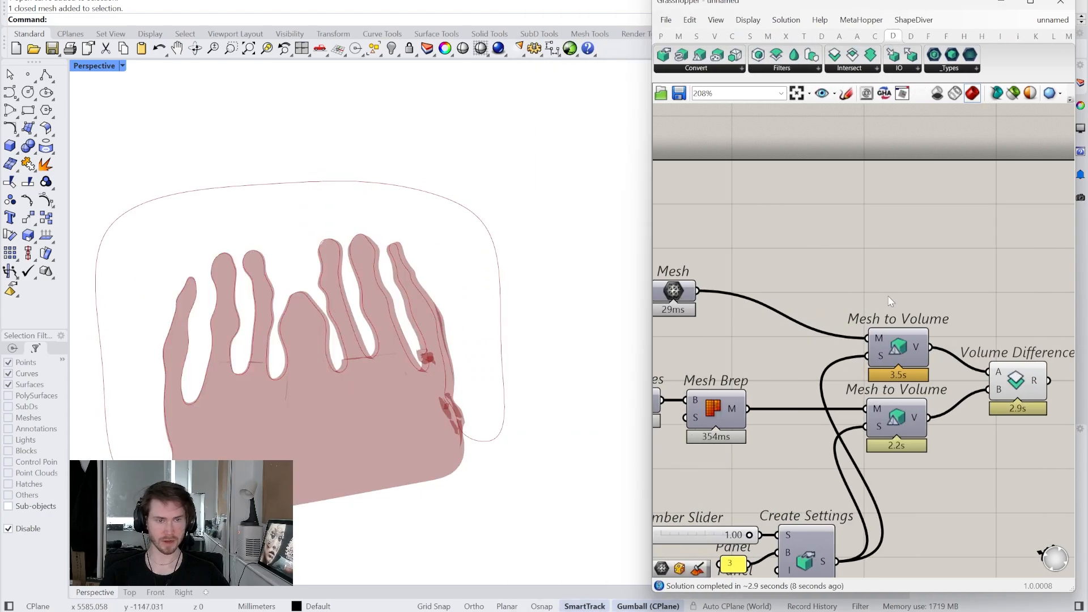
pyautogui.moveTo(1012, 383); pyautogui.dragTo(849, 333, button='right')
pyautogui.click(850, 334)
pyautogui.moveTo(485, 317); pyautogui.dragTo(574, 323, button='right')
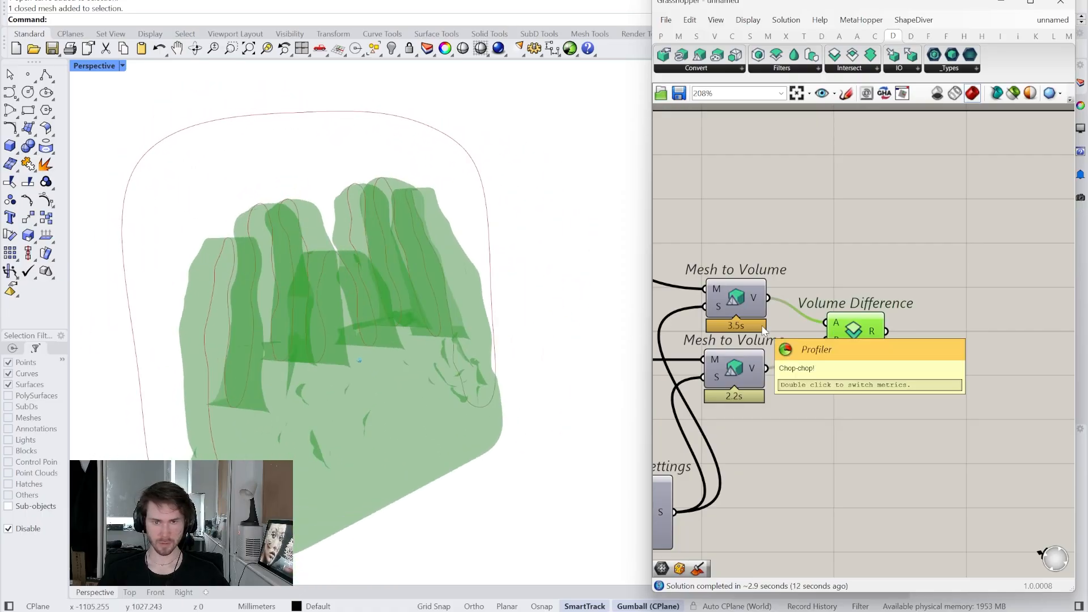
pyautogui.moveTo(847, 193); pyautogui.dragTo(830, 214, button='right')
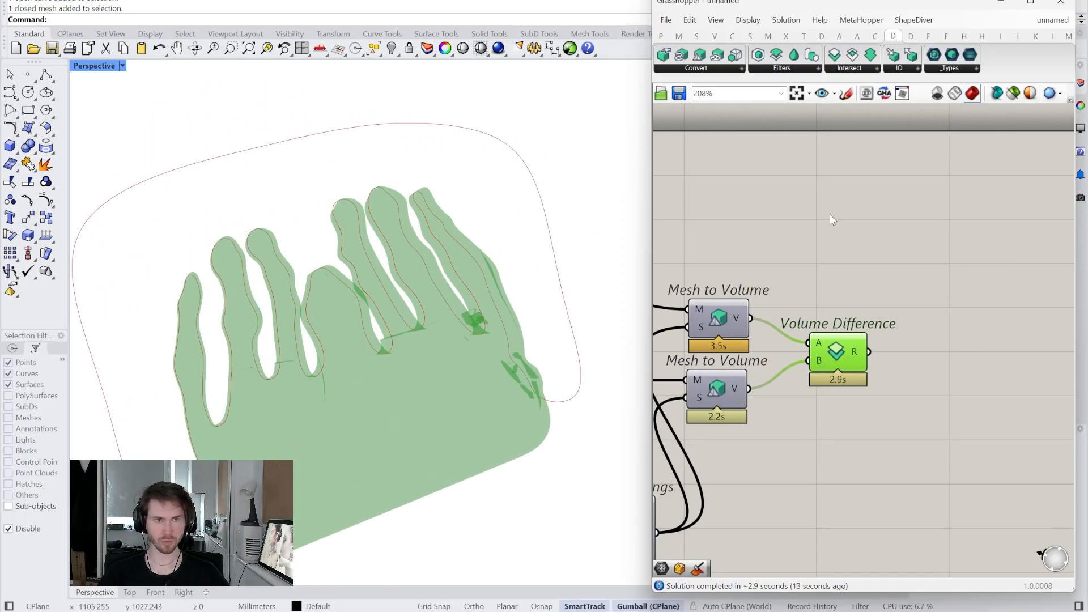
# - Add a Custom Preview component and a Colour Swatch ('swat') to the canvas
pyautogui.click(821, 36)
pyautogui.moveTo(951, 63); pyautogui.dragTo(972, 207)
pyautogui.doubleClick(884, 245)
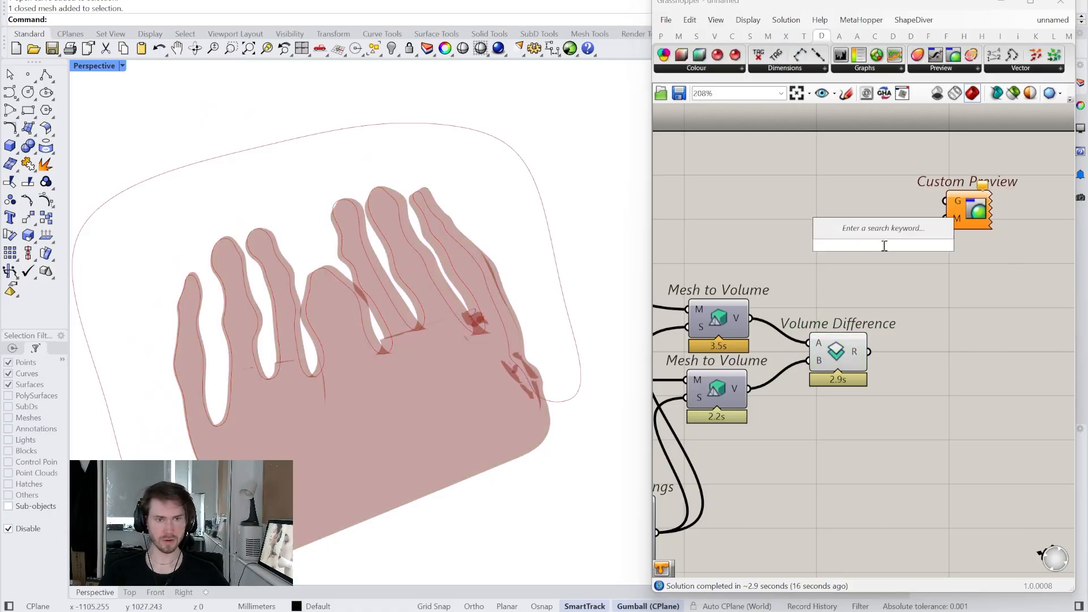
pyautogui.write('swatc')
pyautogui.press('Return')
pyautogui.click(907, 246)
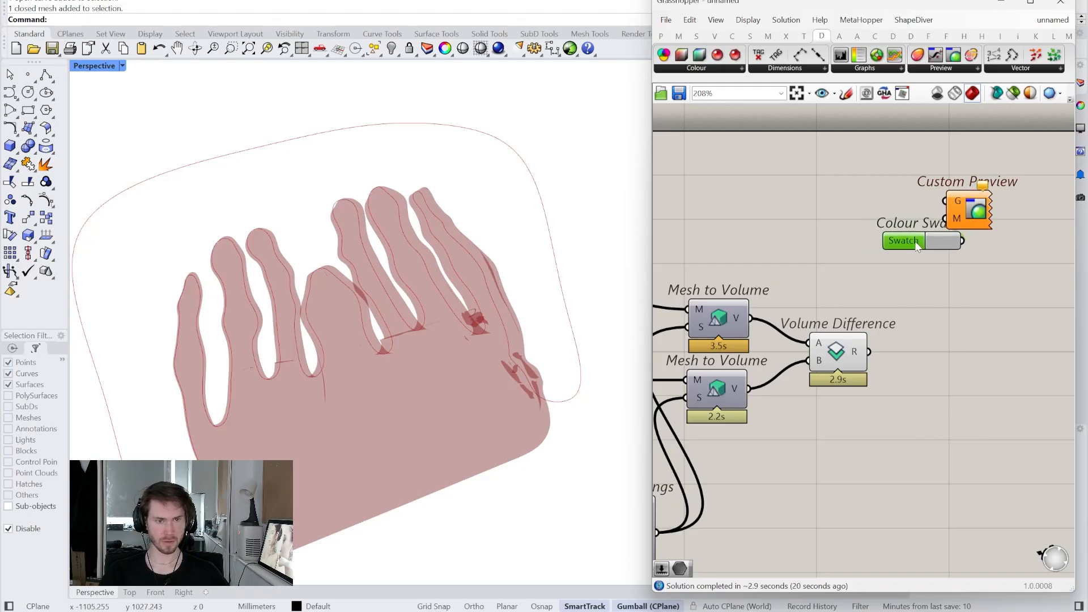
# - Wire Volume Difference's R output into Custom Preview's G and disable Volume Difference's own preview
pyautogui.moveTo(940, 214); pyautogui.dragTo(945, 202)
pyautogui.rightClick(838, 351)
pyautogui.click(859, 379)
# - Set the Rhino viewport to Wireframe and orbit around the white shaded relief
pyautogui.click(122, 65)
pyautogui.click(131, 116)
pyautogui.moveTo(224, 209); pyautogui.dragTo(292, 243, button='right')
pyautogui.moveTo(1040, 327); pyautogui.dragTo(844, 358, button='right')
pyautogui.doubleClick(845, 358)
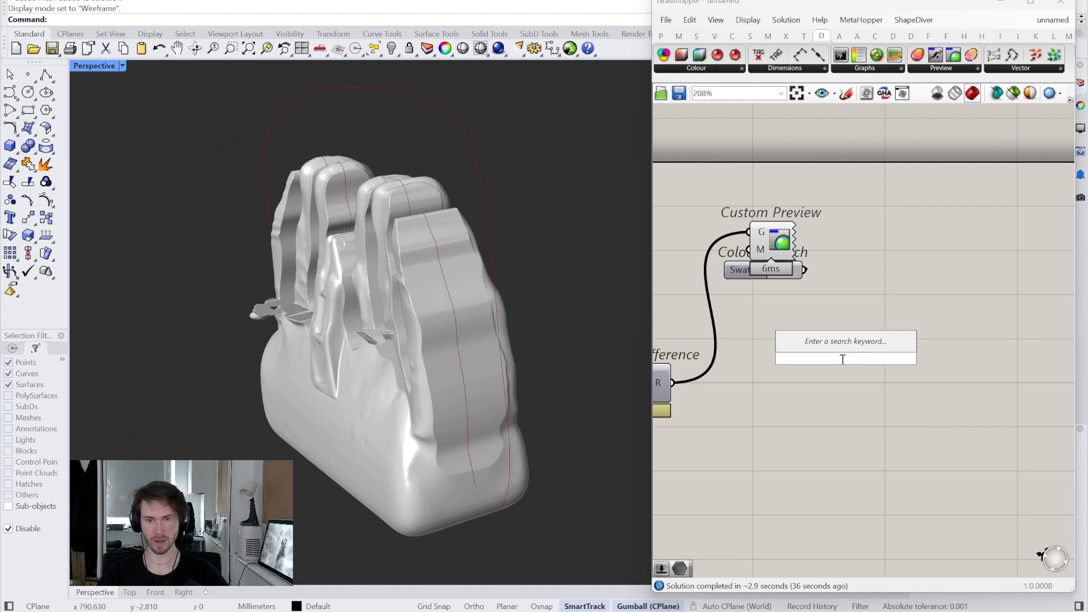
# - Add a Mirror Cut Mesh ('mirr cut mes') with a YZ Plane wired into its MP input
pyautogui.moveTo(448, 360); pyautogui.dragTo(869, 302, button='right')
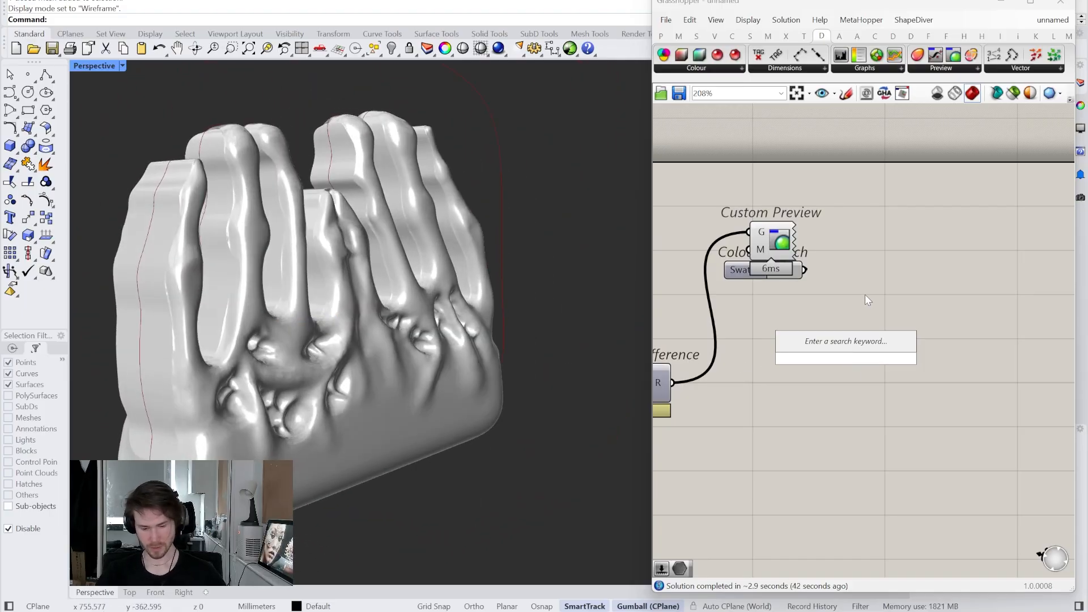
pyautogui.write('mirr cut mes')
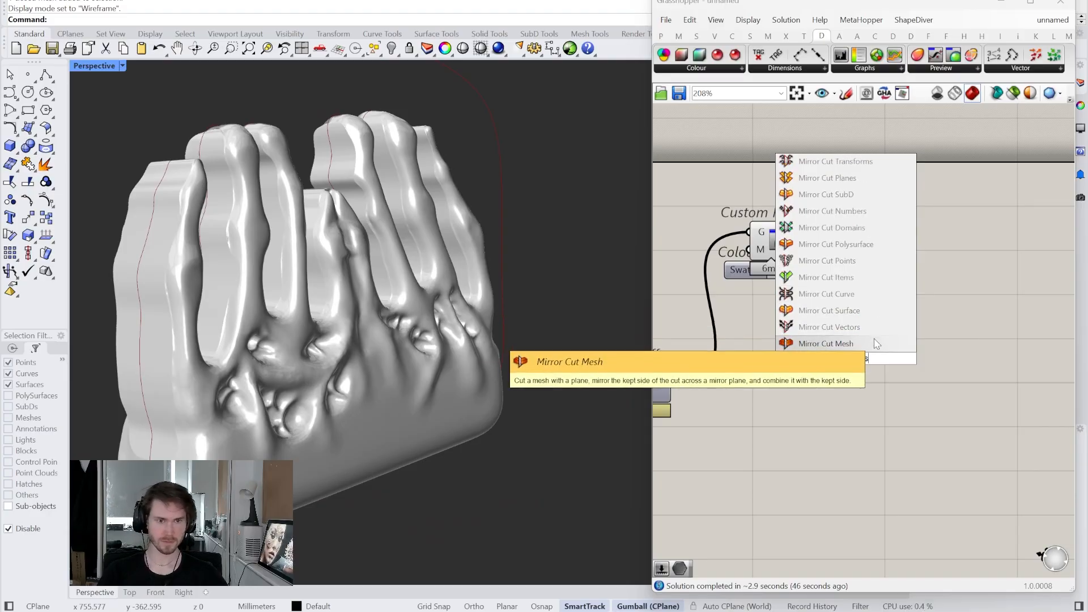
pyautogui.press('Return')
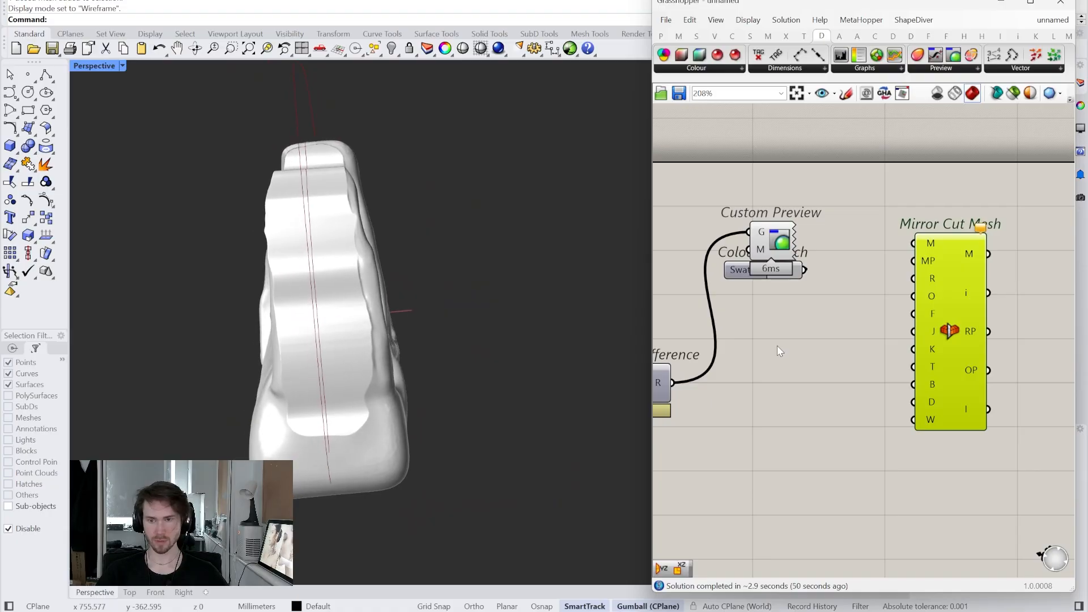
pyautogui.doubleClick(832, 372)
pyautogui.write('yz')
pyautogui.click(835, 358)
pyautogui.moveTo(863, 372); pyautogui.dragTo(919, 262)
# - Move the YZ Plane and Mirror Cut Mesh components down and left on the canvas
pyautogui.click(838, 370)
pyautogui.moveTo(837, 369); pyautogui.dragTo(813, 336)
pyautogui.click(756, 326)
pyautogui.moveTo(757, 326); pyautogui.dragTo(848, 327, button='right')
pyautogui.scroll(-2, 895, 372)
pyautogui.moveTo(967, 437); pyautogui.dragTo(825, 278)
pyautogui.moveTo(941, 294); pyautogui.dragTo(857, 407)
pyautogui.click(769, 354)
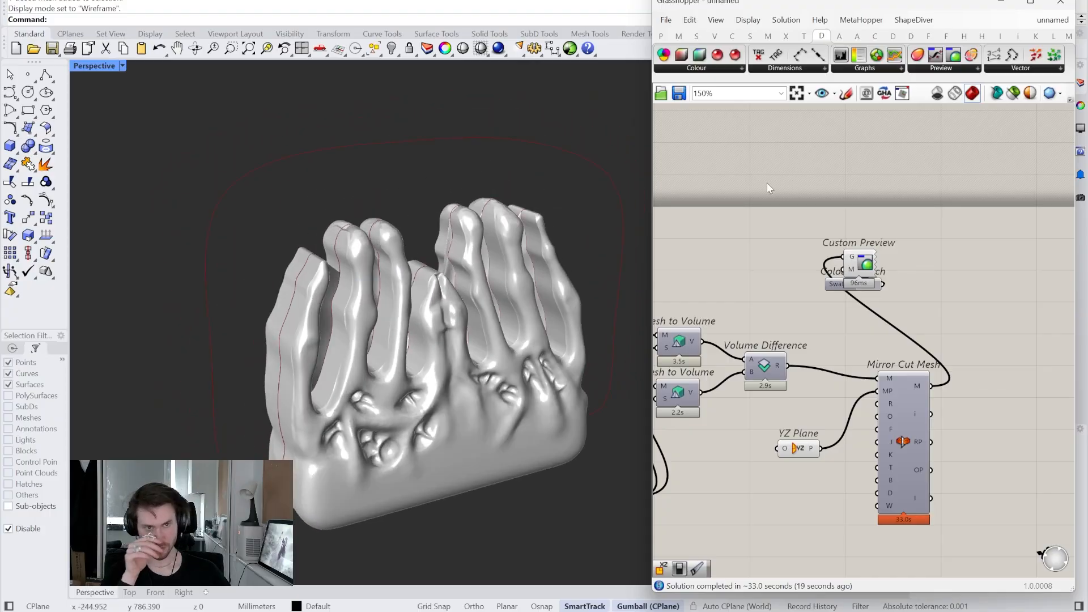
pyautogui.moveTo(825, 396); pyautogui.dragTo(841, 387, button='right')
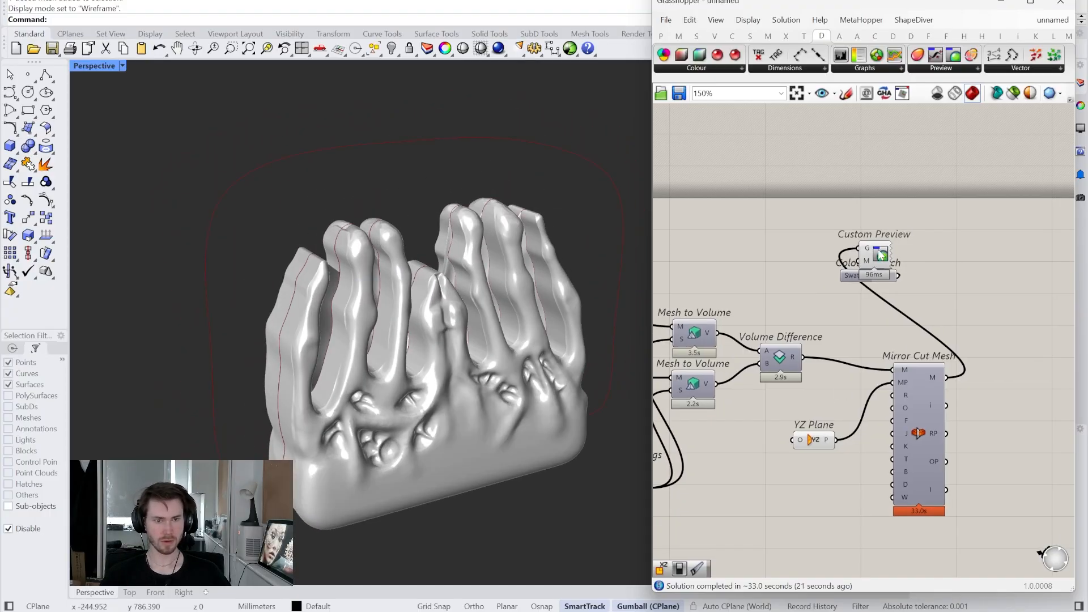
# - Turn off the Custom Preview and pan back to the start of the definition
pyautogui.rightClick(880, 255)
pyautogui.click(902, 274)
pyautogui.scroll(-3, 820, 314)
pyautogui.moveTo(819, 312); pyautogui.dragTo(1054, 300, button='right')
pyautogui.scroll(5, 927, 308)
# - Enable the Mesh parameter's preview, orbit to the red input mesh, and narrow Grasshopper
pyautogui.moveTo(927, 307); pyautogui.dragTo(815, 320, button='right')
pyautogui.rightClick(876, 301)
pyautogui.click(904, 325)
pyautogui.moveTo(401, 286); pyautogui.dragTo(347, 172, button='right')
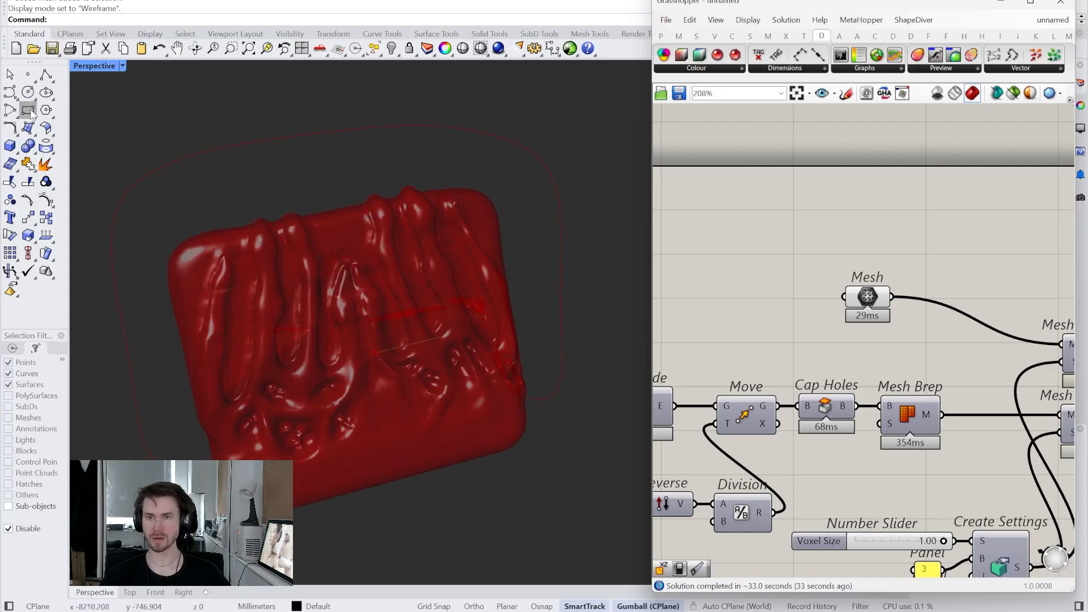
pyautogui.moveTo(649, 147); pyautogui.dragTo(765, 136)
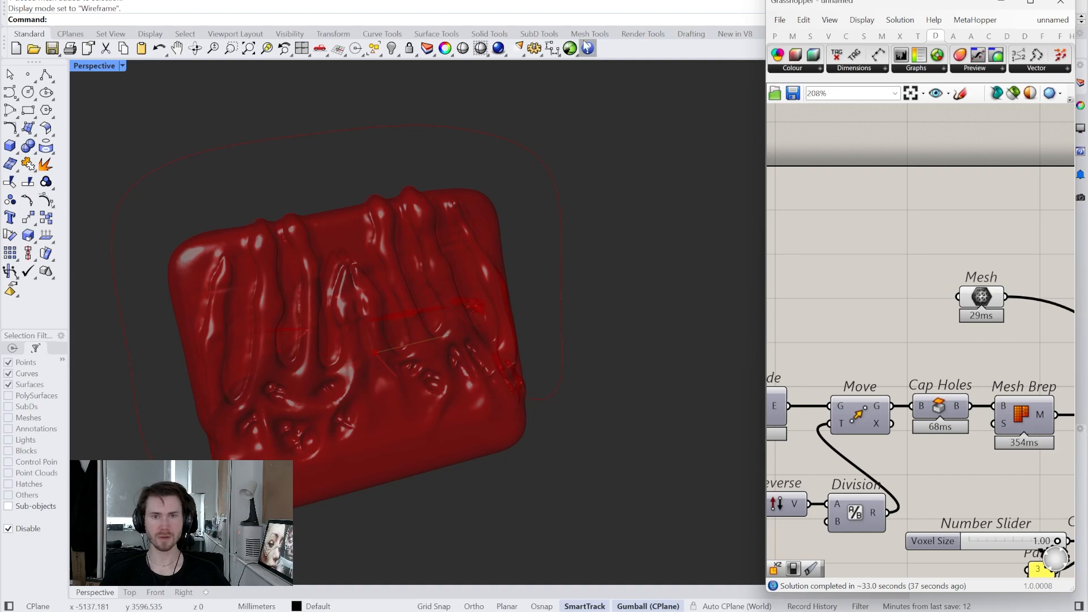
pyautogui.click(542, 35)
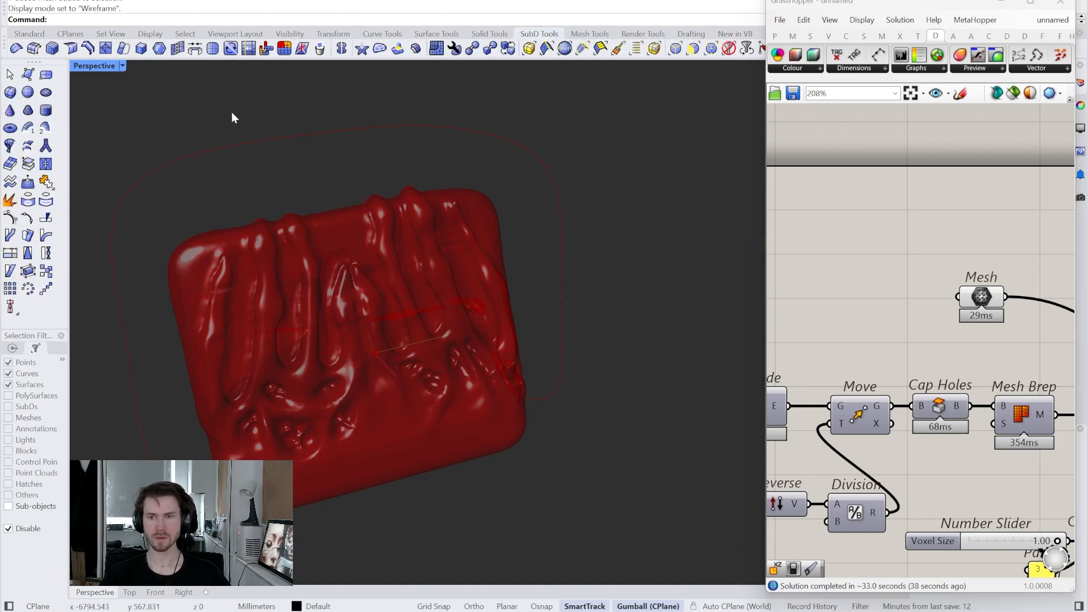
# - Create a SubD box inside the relief and switch the viewport to a see-through display mode
pyautogui.click(10, 93)
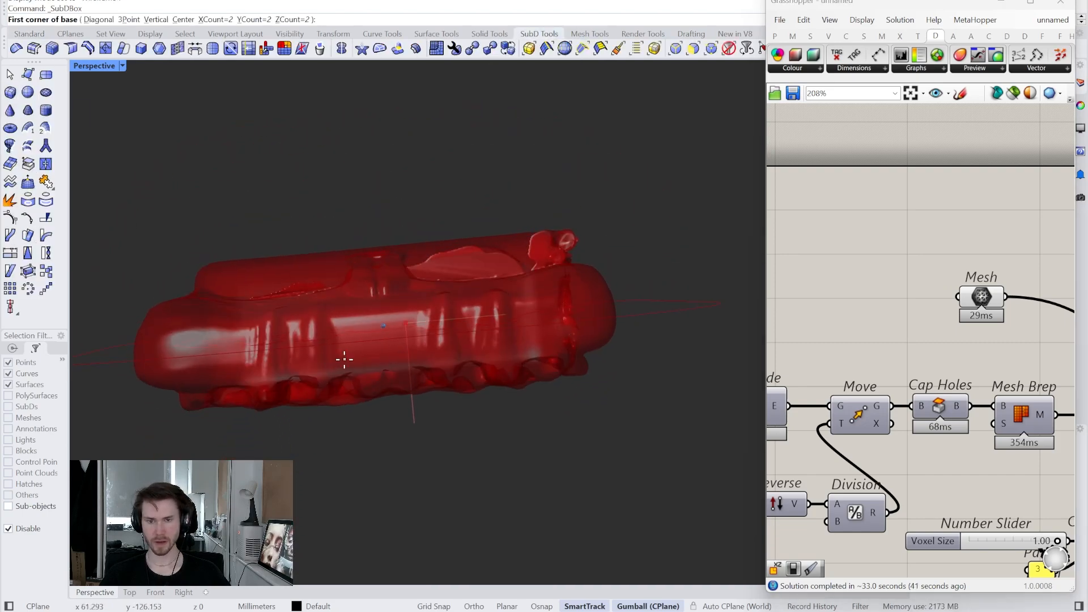
pyautogui.click(360, 364)
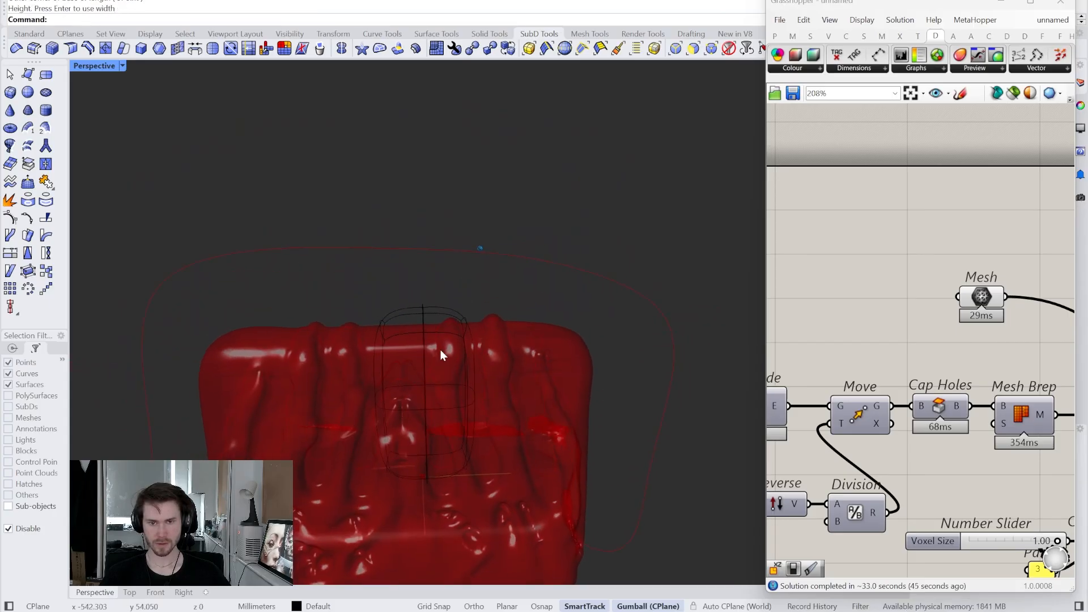
pyautogui.click(423, 309)
pyautogui.click(121, 67)
pyautogui.click(113, 131)
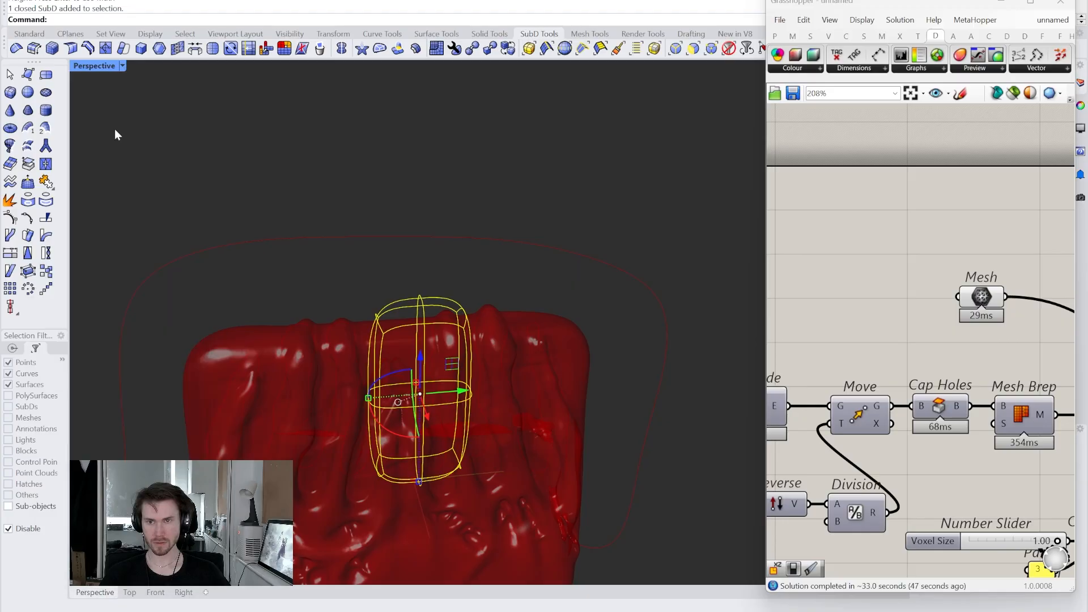
pyautogui.moveTo(382, 285); pyautogui.dragTo(376, 258, button='right')
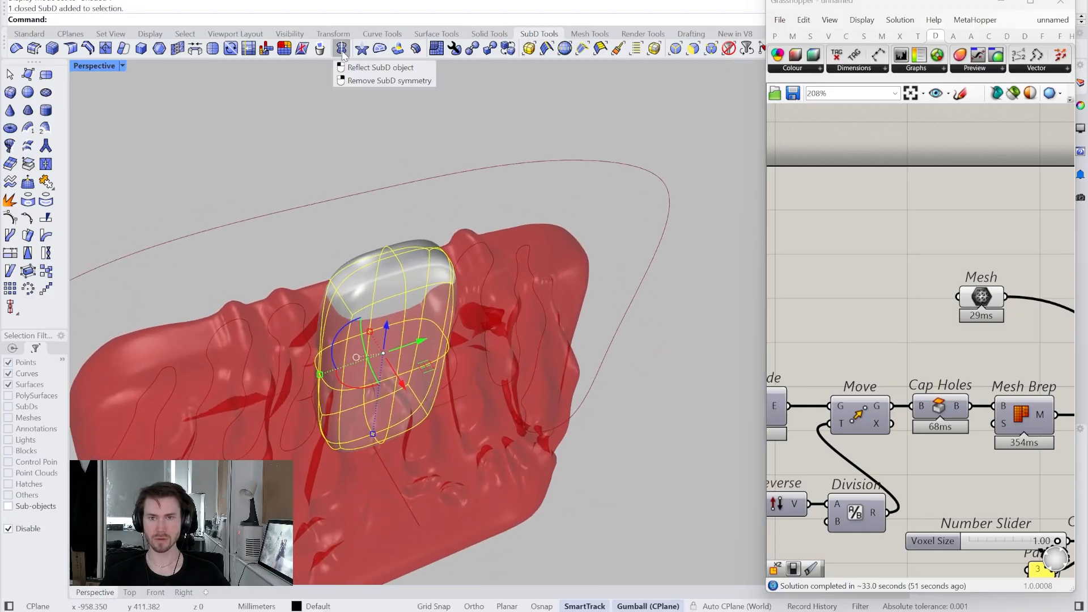
# - Reflect the SubD box about a plane snapped to one of its vertices
pyautogui.click(342, 55)
pyautogui.moveTo(284, 276); pyautogui.dragTo(428, 306, button='right')
pyautogui.click(547, 606)
pyautogui.click(320, 334)
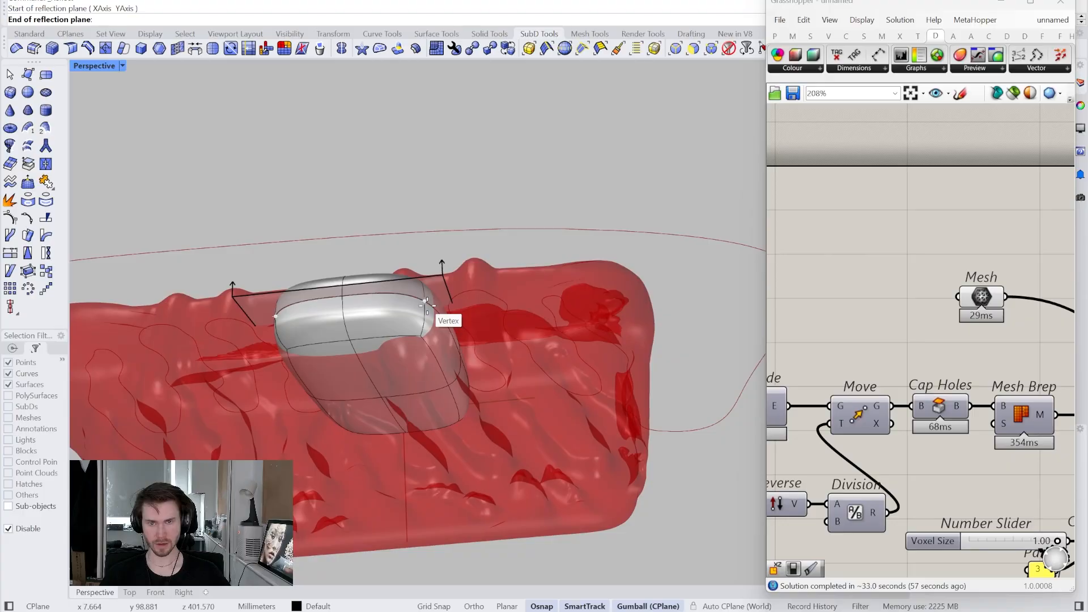
pyautogui.press('Return')
pyautogui.moveTo(427, 305); pyautogui.dragTo(417, 292, button='right')
# - Move the rounded SubD block about -6.483 mm along X with the gumball
pyautogui.click(417, 282)
pyautogui.click(349, 259)
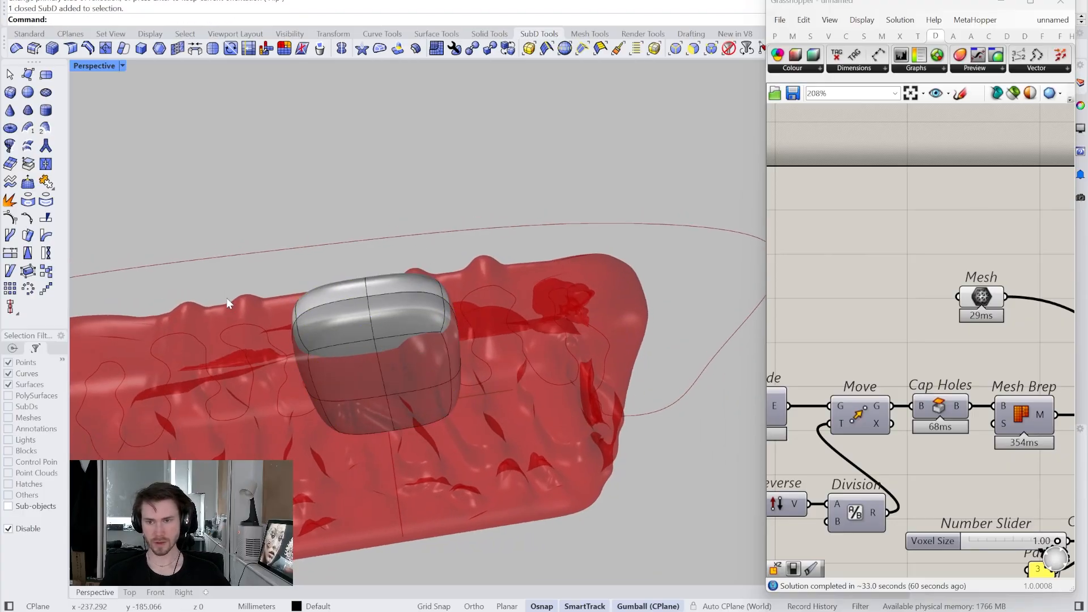
pyautogui.moveTo(375, 308); pyautogui.dragTo(374, 306, button='right')
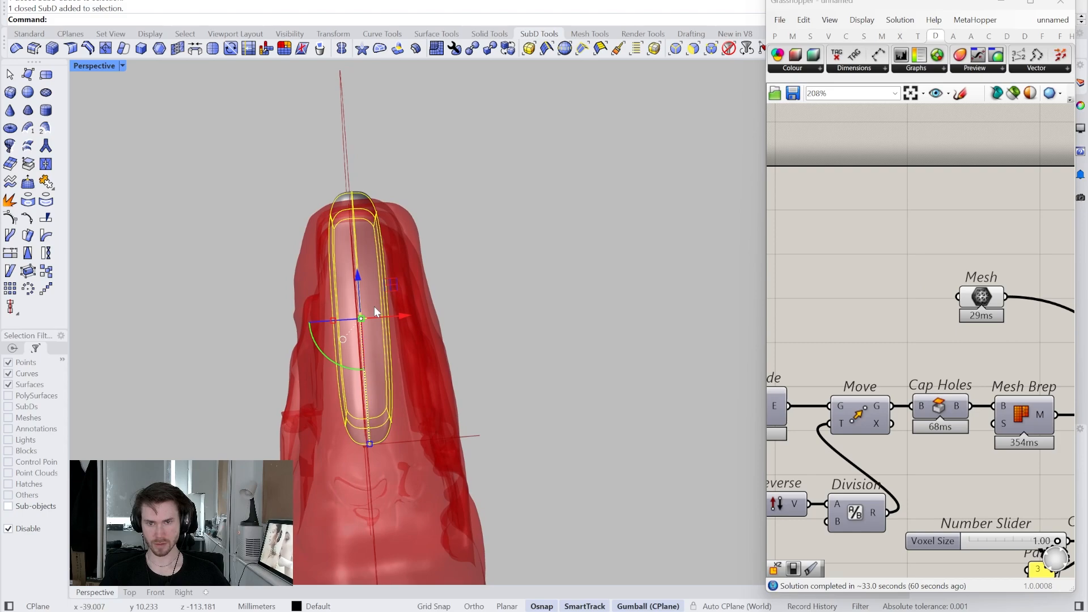
pyautogui.moveTo(258, 250); pyautogui.dragTo(393, 277, button='right')
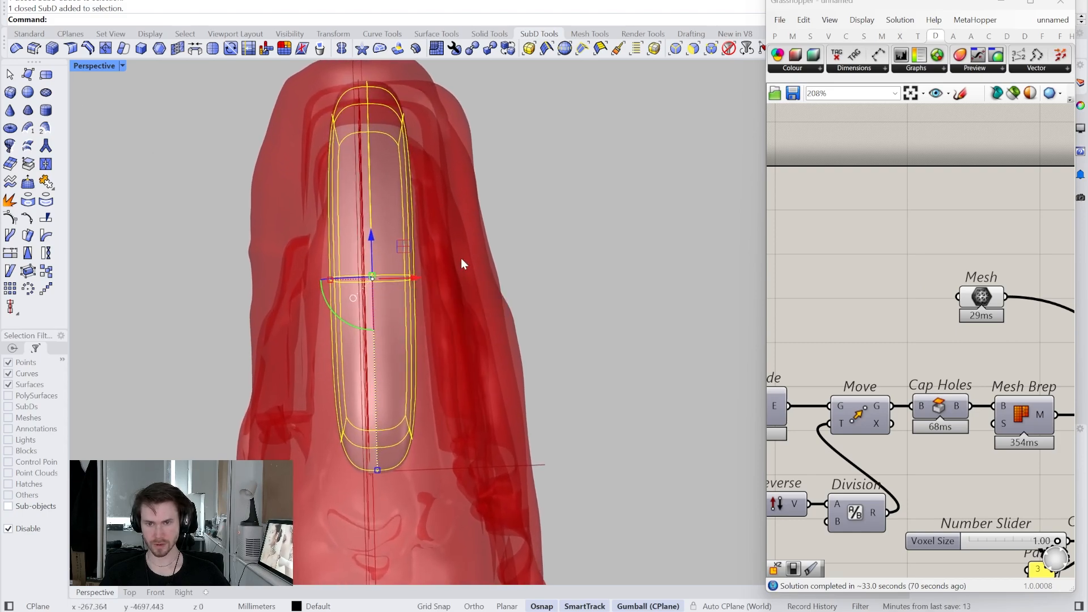
pyautogui.click(473, 247)
pyautogui.moveTo(473, 247); pyautogui.dragTo(470, 248, button='right')
pyautogui.click(422, 275)
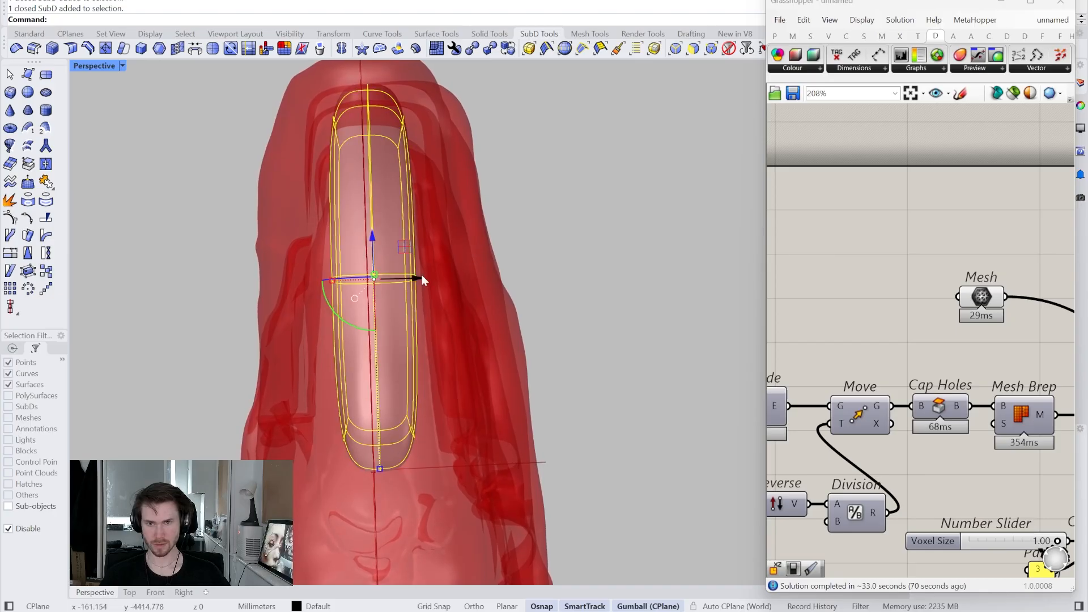
pyautogui.moveTo(417, 280); pyautogui.dragTo(411, 281)
pyautogui.click(415, 260)
pyautogui.moveTo(415, 260); pyautogui.dragTo(433, 261, button='right')
# - Zoom the Grasshopper canvas to the Mesh component and open its context menu
pyautogui.scroll(-4, 808, 297)
pyautogui.moveTo(1025, 312); pyautogui.dragTo(888, 344, button='right')
pyautogui.scroll(4, 954, 325)
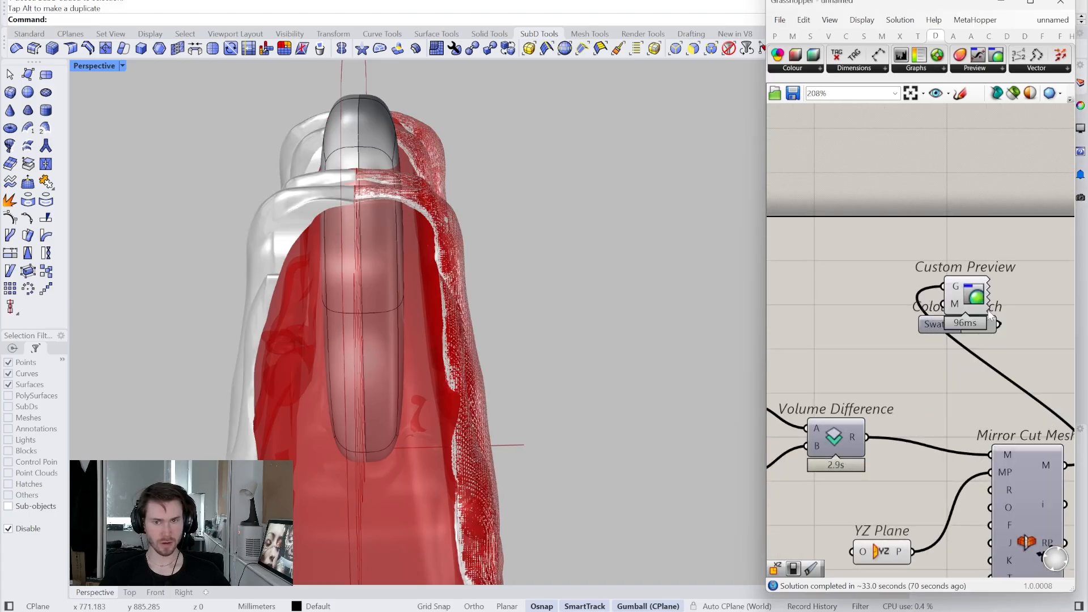
pyautogui.scroll(-4, 957, 335)
pyautogui.scroll(5, 941, 339)
pyautogui.rightClick(940, 340)
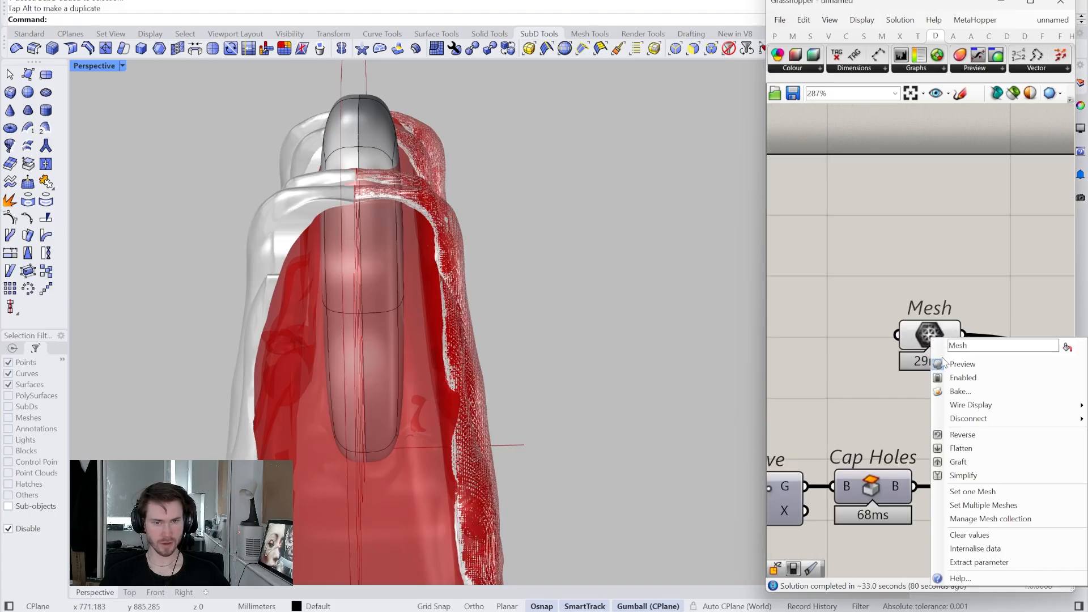
# - Hide the red Mesh preview and orbit to inspect the glossy relief fingers from the front
pyautogui.click(953, 366)
pyautogui.moveTo(485, 247); pyautogui.dragTo(674, 54, button='right')
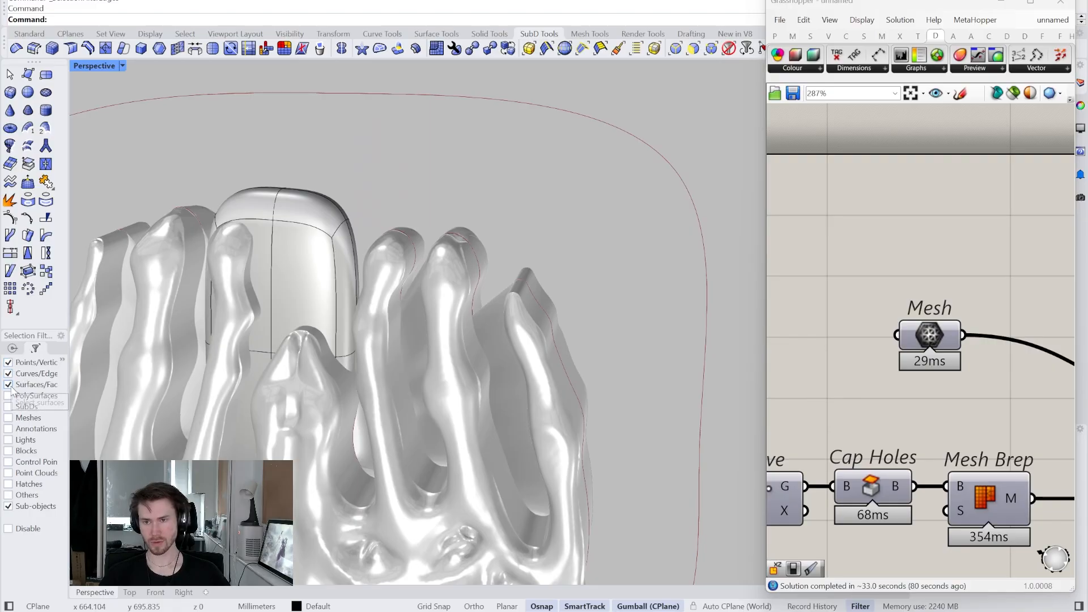
pyautogui.moveTo(535, 142); pyautogui.dragTo(367, 245, button='right')
pyautogui.scroll(-6, 918, 292)
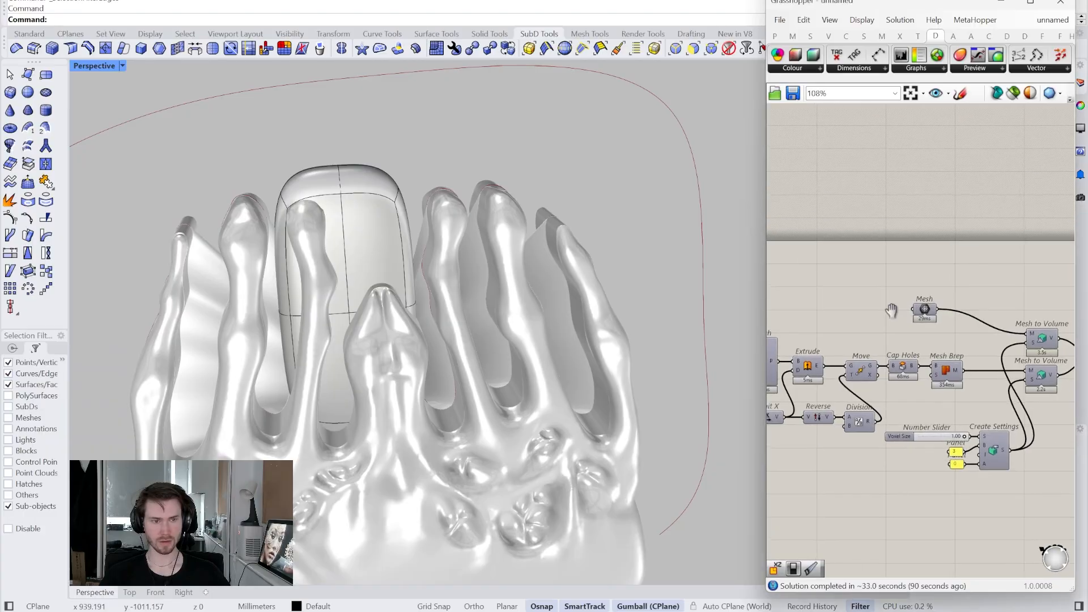
pyautogui.scroll(5, 828, 344)
# - Turn the red Mesh component preview back on
pyautogui.moveTo(1032, 339); pyautogui.dragTo(735, 387, button='right')
pyautogui.rightClick(967, 330)
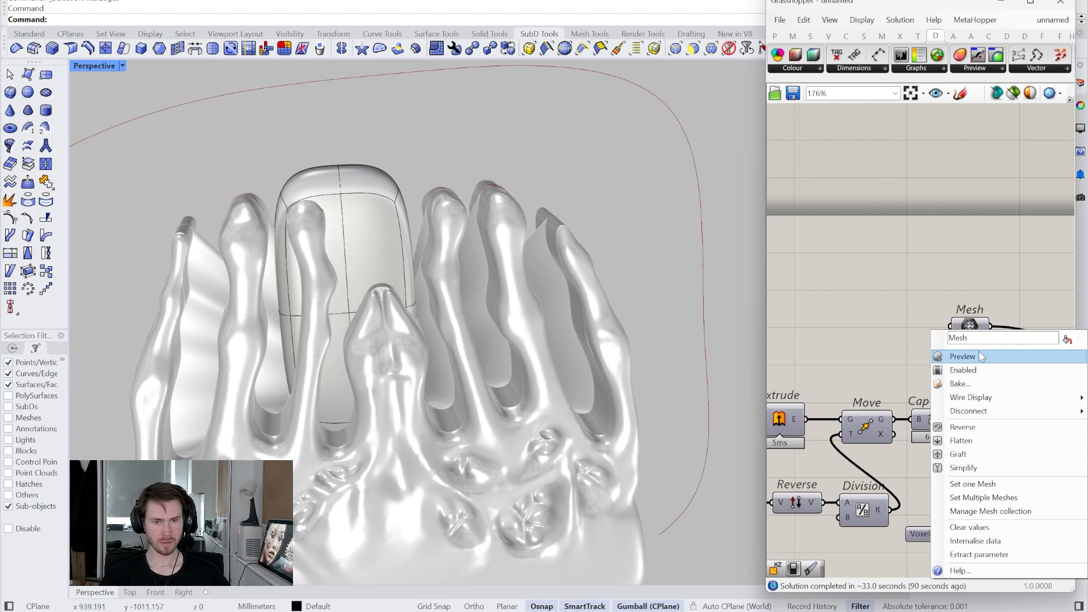
pyautogui.click(964, 356)
pyautogui.moveTo(388, 204); pyautogui.dragTo(391, 127, button='right')
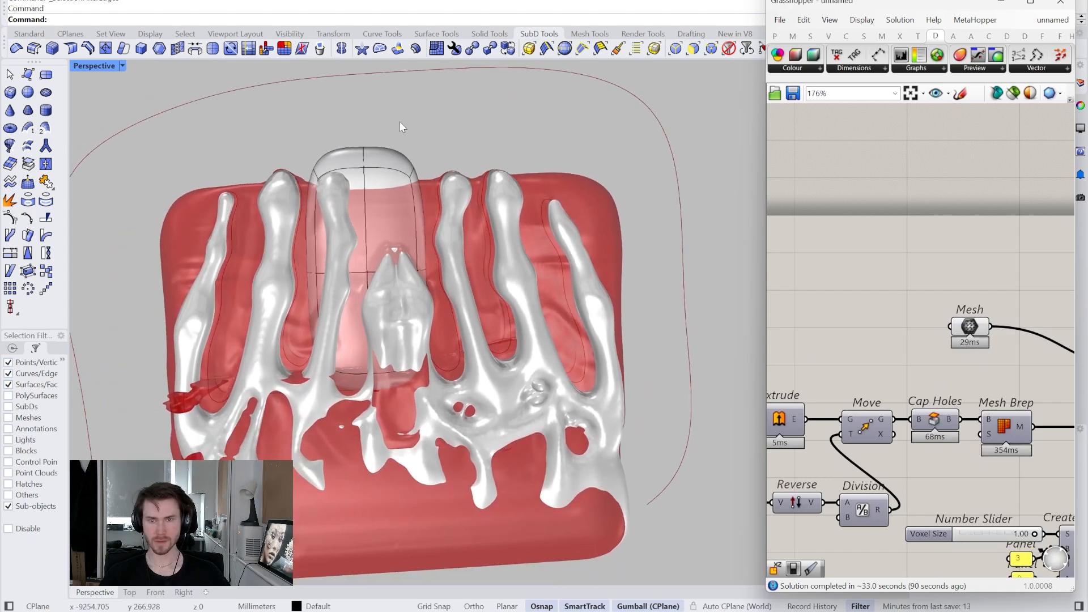
# - Uncheck Sub-objects in the Selection Filter and select the whole SubD block
pyautogui.click(33, 507)
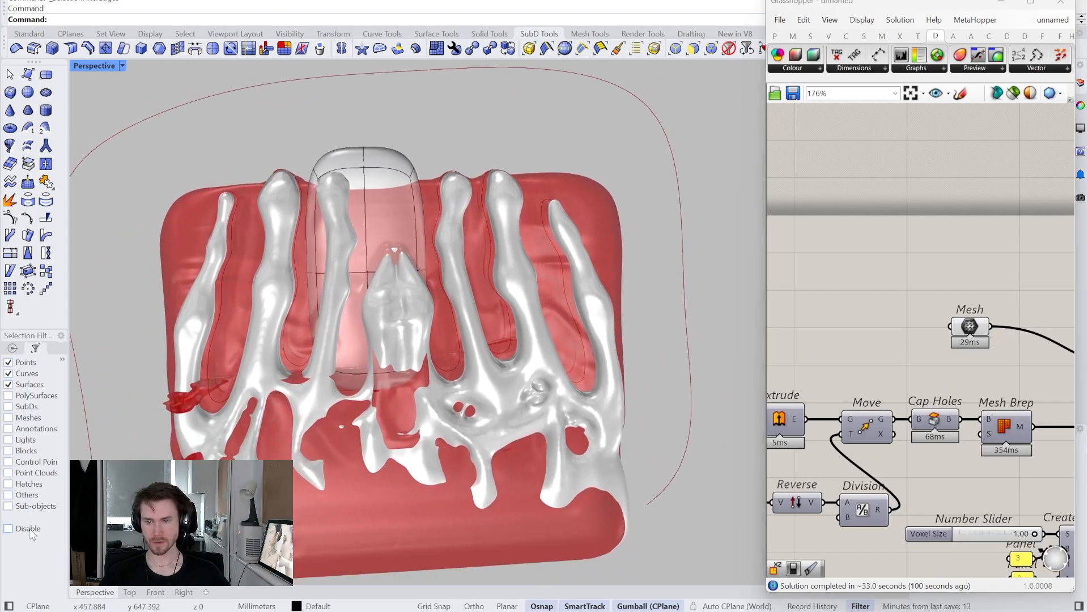
pyautogui.scroll(-2, 389, 229)
pyautogui.click(387, 231)
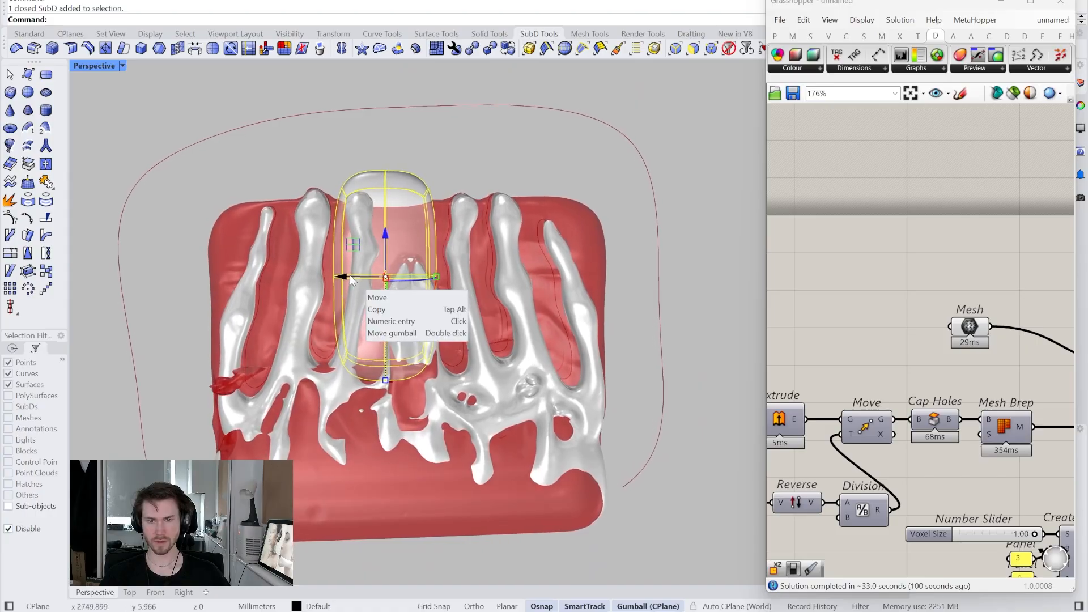
# - Slide the SubD block sideways to re-centre it and re-enable sub-object selection
pyautogui.moveTo(351, 277); pyautogui.dragTo(366, 278)
pyautogui.click(349, 158)
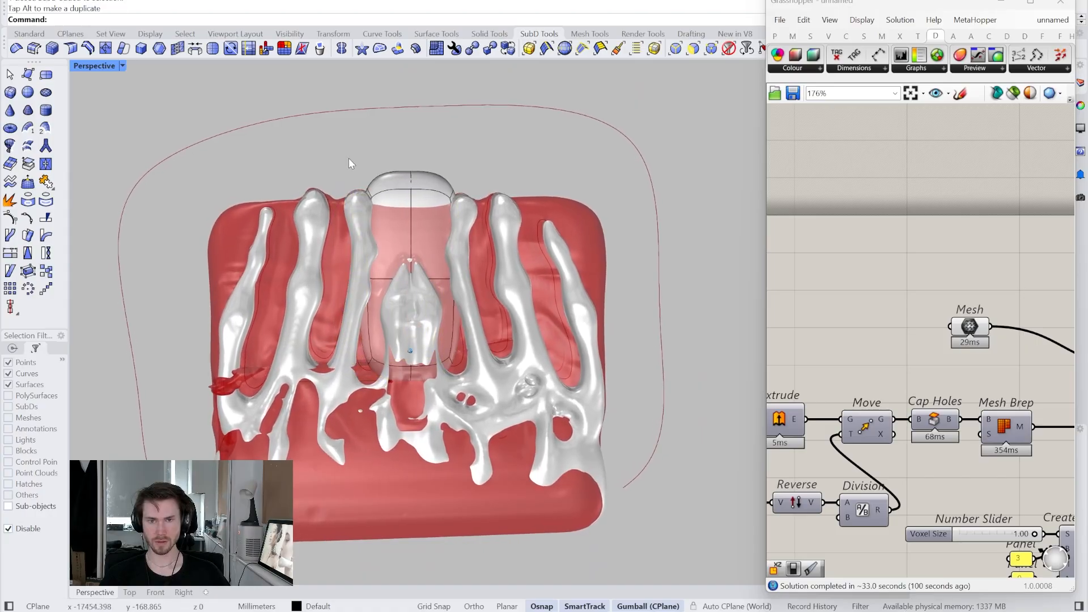
pyautogui.click(23, 530)
pyautogui.scroll(5, 554, 205)
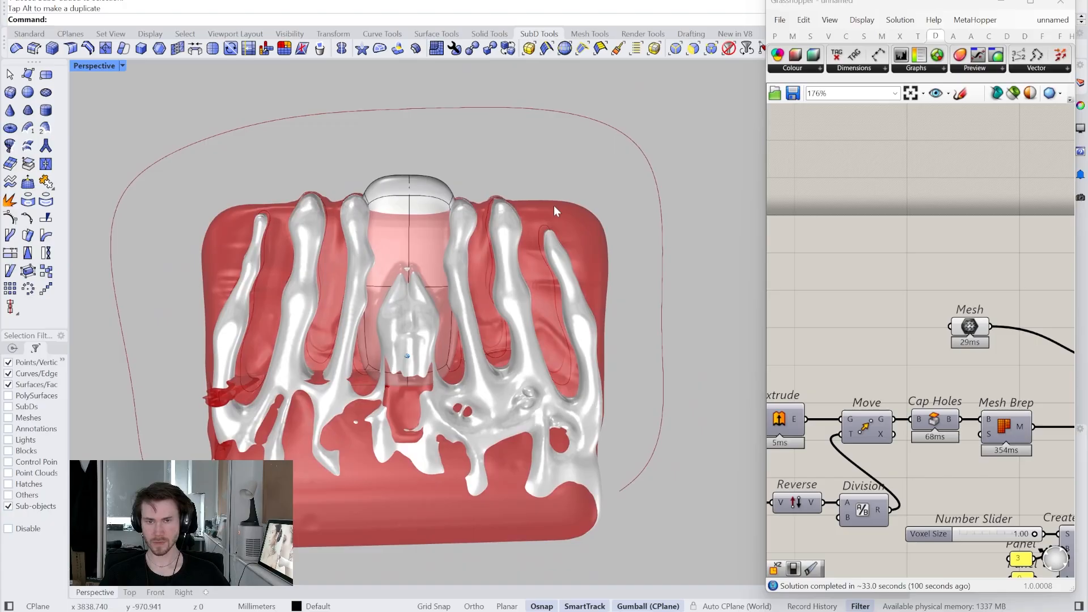
pyautogui.moveTo(331, 145); pyautogui.dragTo(359, 131, button='right')
# - Window-select the whole SubD block and stretch it wider, downward, upward and thicker
pyautogui.moveTo(359, 131); pyautogui.dragTo(588, 414)
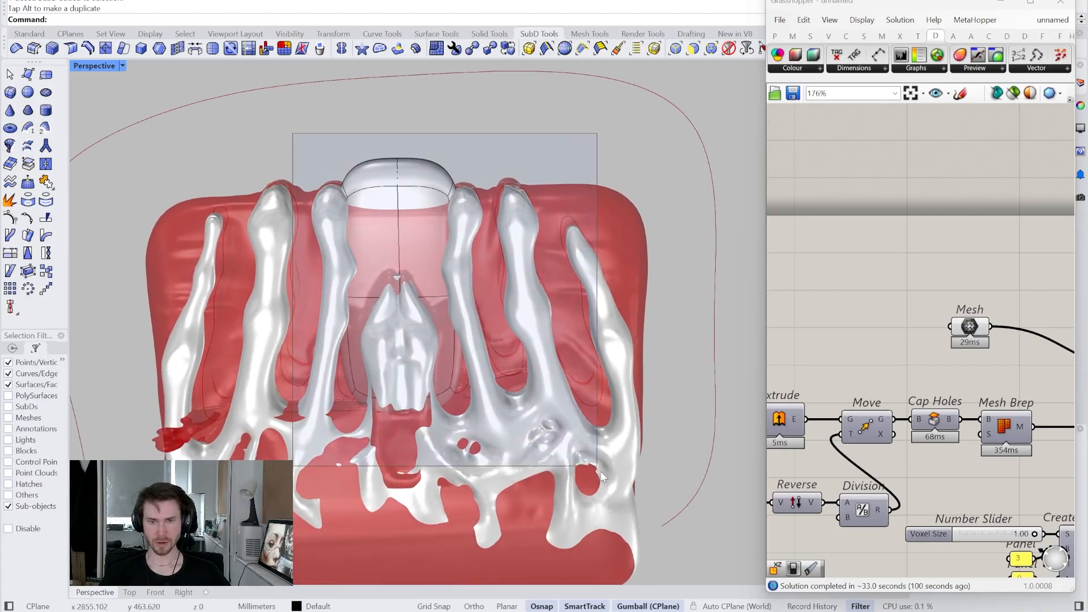
pyautogui.scroll(-1, 474, 378)
pyautogui.moveTo(464, 289); pyautogui.dragTo(627, 281)
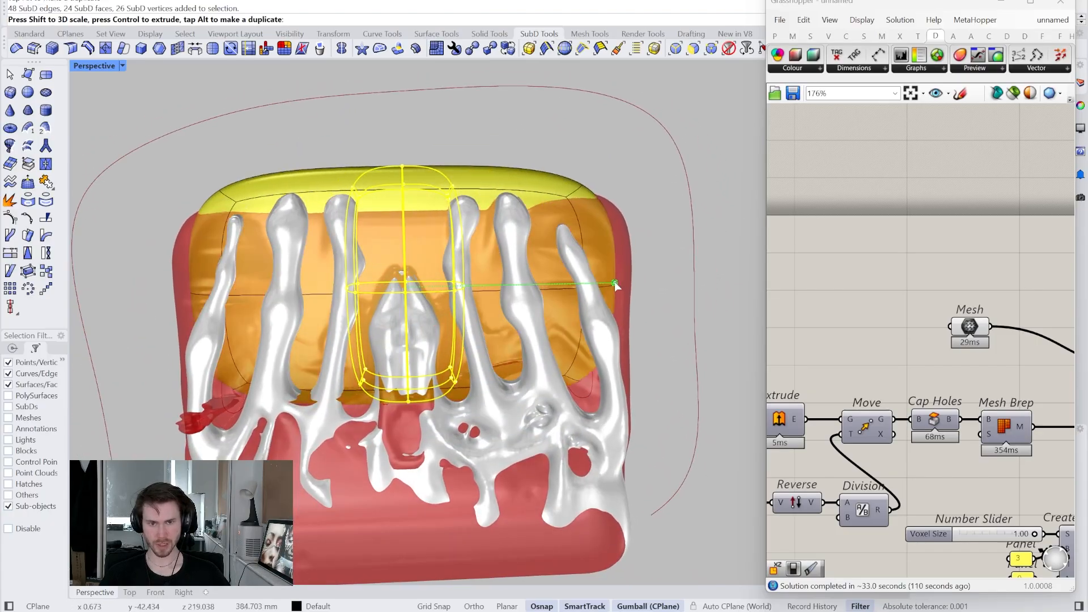
pyautogui.moveTo(627, 281); pyautogui.dragTo(336, 299, button='right')
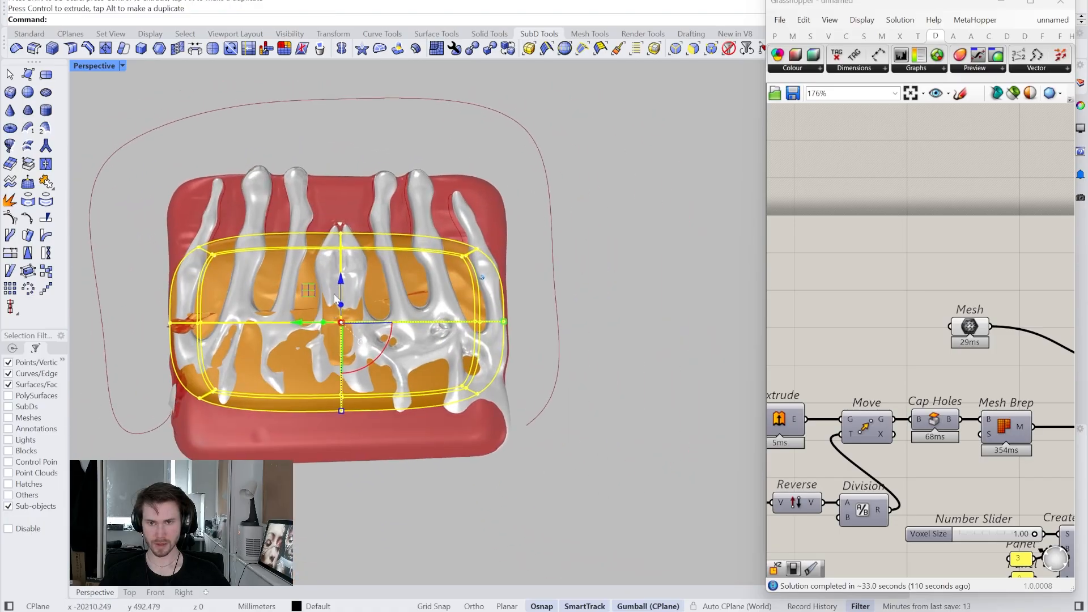
pyautogui.moveTo(343, 411); pyautogui.dragTo(346, 461)
pyautogui.moveTo(337, 335); pyautogui.dragTo(344, 296, button='right')
pyautogui.moveTo(347, 287); pyautogui.dragTo(348, 278)
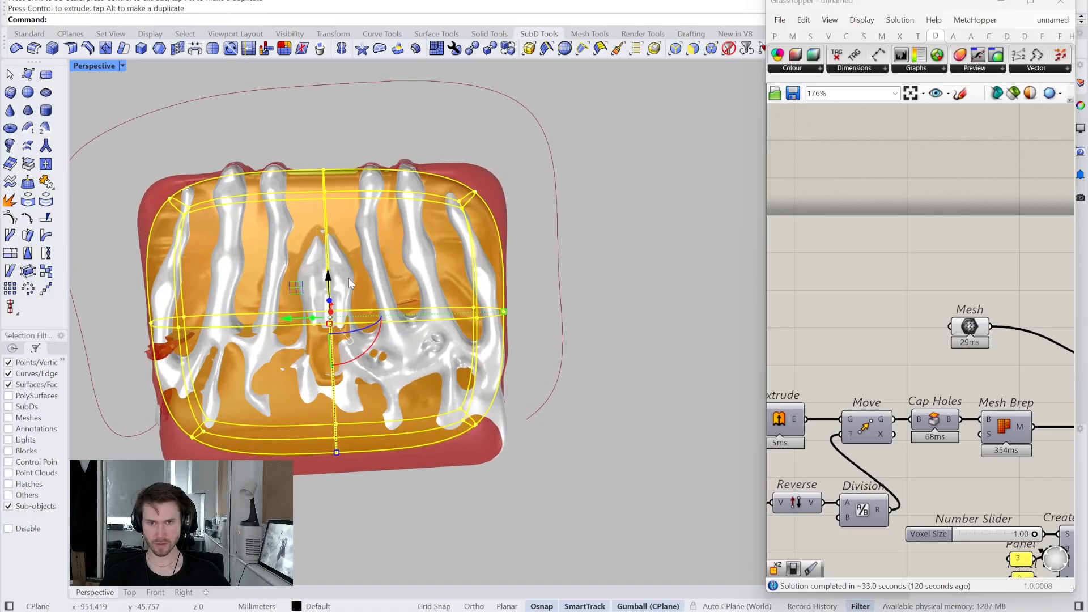
pyautogui.moveTo(348, 278); pyautogui.dragTo(371, 324, button='right')
pyautogui.scroll(2, 343, 285)
pyautogui.moveTo(404, 308); pyautogui.dragTo(429, 309)
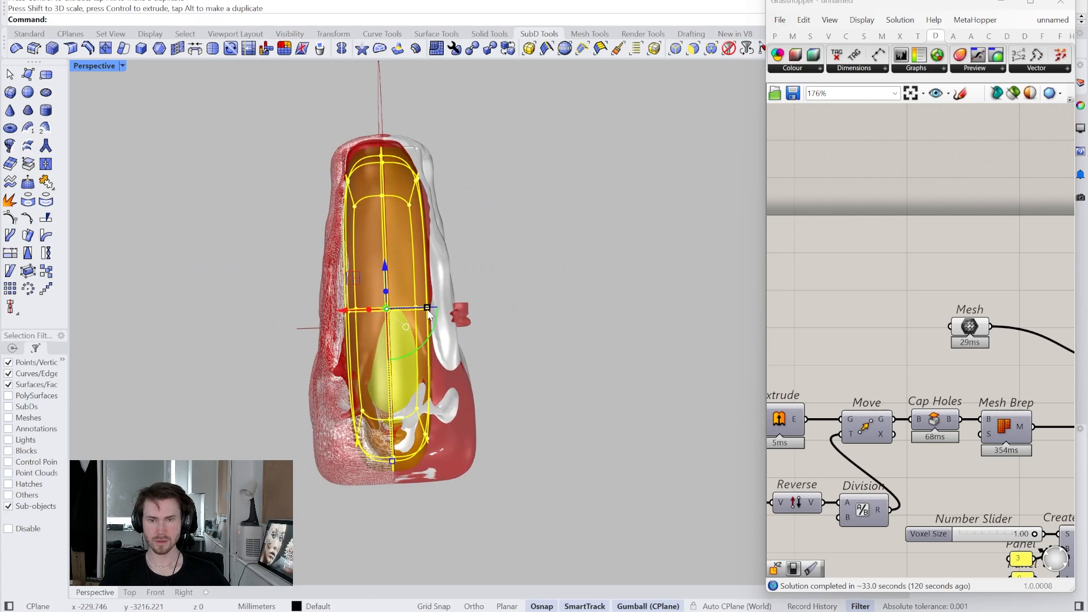
pyautogui.moveTo(388, 286); pyautogui.dragTo(389, 289, button='right')
pyautogui.keyDown('shift'); pyautogui.moveTo(419, 481); pyautogui.dragTo(421, 414, button='right'); pyautogui.keyUp('shift')
# - Select the block's bottom edges and faces and stretch that section sideways
pyautogui.press('Escape')
pyautogui.moveTo(463, 369); pyautogui.dragTo(462, 366)
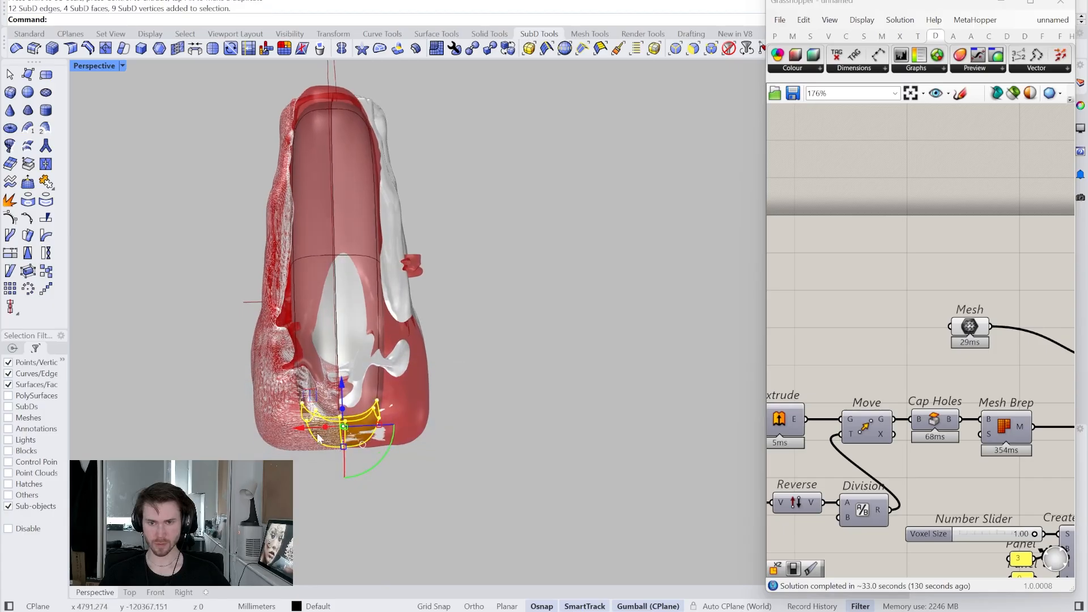
pyautogui.moveTo(384, 428); pyautogui.dragTo(417, 429)
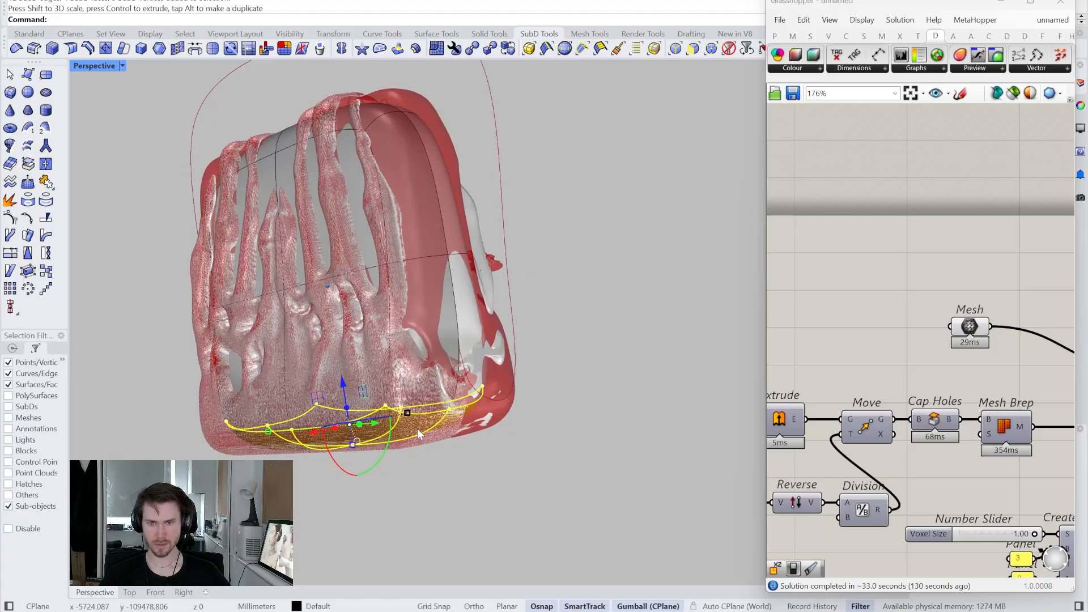
pyautogui.moveTo(417, 428); pyautogui.dragTo(417, 428, button='right')
pyautogui.moveTo(227, 315); pyautogui.dragTo(226, 314, button='right')
# - Scale a selected edge loop and slightly narrow another section of the block
pyautogui.moveTo(214, 291); pyautogui.dragTo(501, 391)
pyautogui.scroll(3, 433, 383)
pyautogui.moveTo(430, 382); pyautogui.dragTo(430, 382, button='right')
pyautogui.moveTo(391, 325); pyautogui.dragTo(392, 325)
pyautogui.moveTo(518, 298); pyautogui.dragTo(518, 298, button='right')
pyautogui.scroll(-2, 518, 298)
pyautogui.moveTo(252, 145); pyautogui.dragTo(488, 280)
pyautogui.moveTo(488, 280); pyautogui.dragTo(664, 527, button='right')
pyautogui.moveTo(320, 232); pyautogui.dragTo(326, 230)
pyautogui.moveTo(326, 231); pyautogui.dragTo(159, 250, button='right')
# - Widen the block's lower band with the gumball scale handles, then clear the selection
pyautogui.moveTo(158, 250); pyautogui.dragTo(429, 467)
pyautogui.moveTo(475, 445); pyautogui.dragTo(353, 381, button='right')
pyautogui.moveTo(359, 372); pyautogui.dragTo(359, 372)
pyautogui.moveTo(361, 373); pyautogui.dragTo(451, 388, button='right')
pyautogui.moveTo(451, 388); pyautogui.dragTo(458, 394)
pyautogui.moveTo(448, 394); pyautogui.dragTo(341, 352, button='right')
pyautogui.moveTo(332, 309); pyautogui.dragTo(697, 314, button='right')
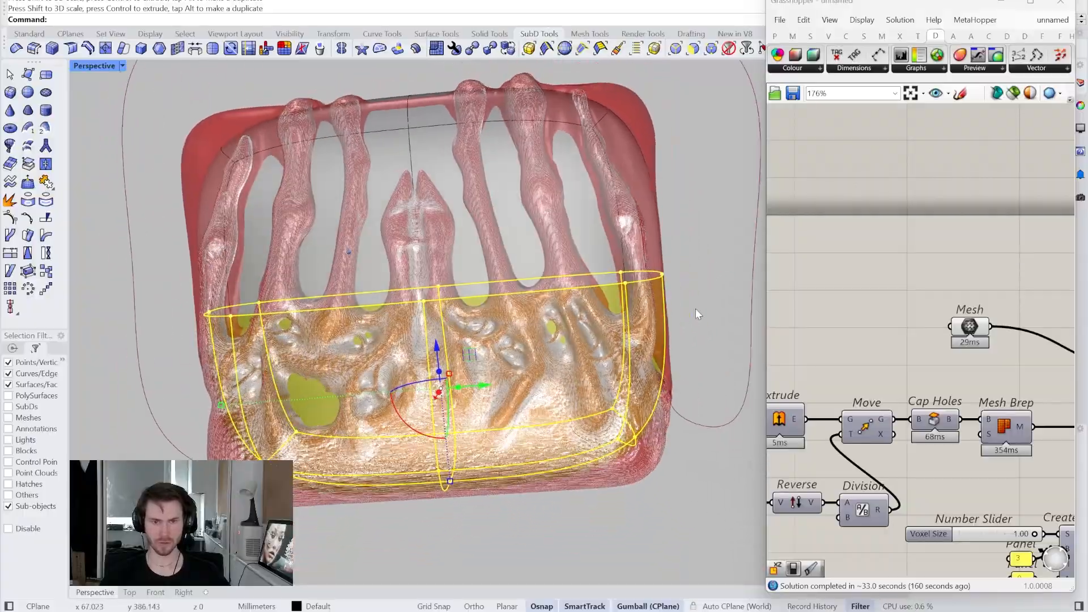
pyautogui.click(672, 287)
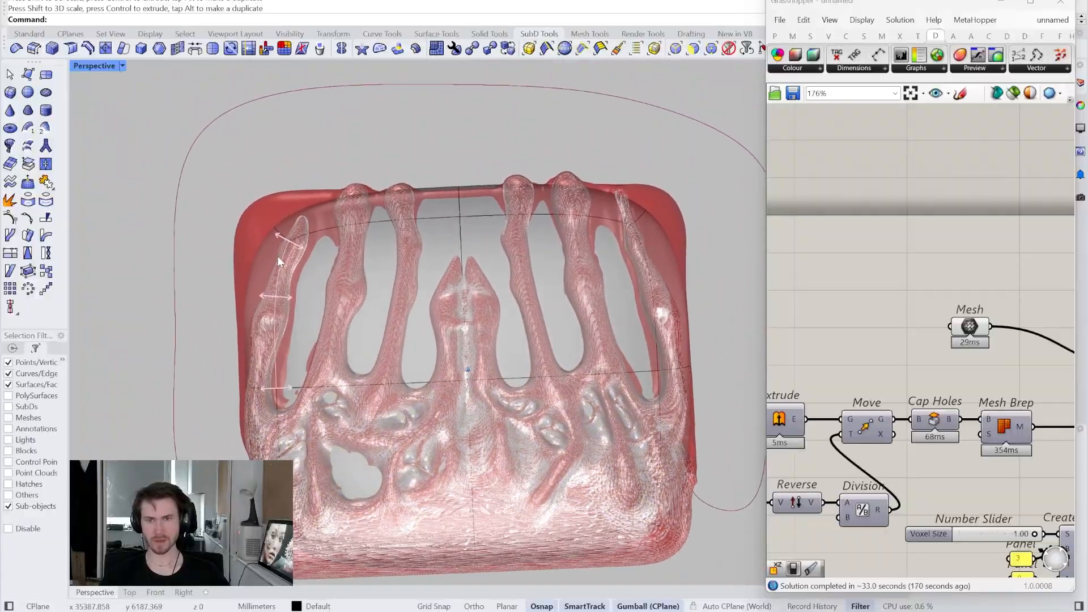
pyautogui.moveTo(278, 257); pyautogui.dragTo(239, 251, button='right')
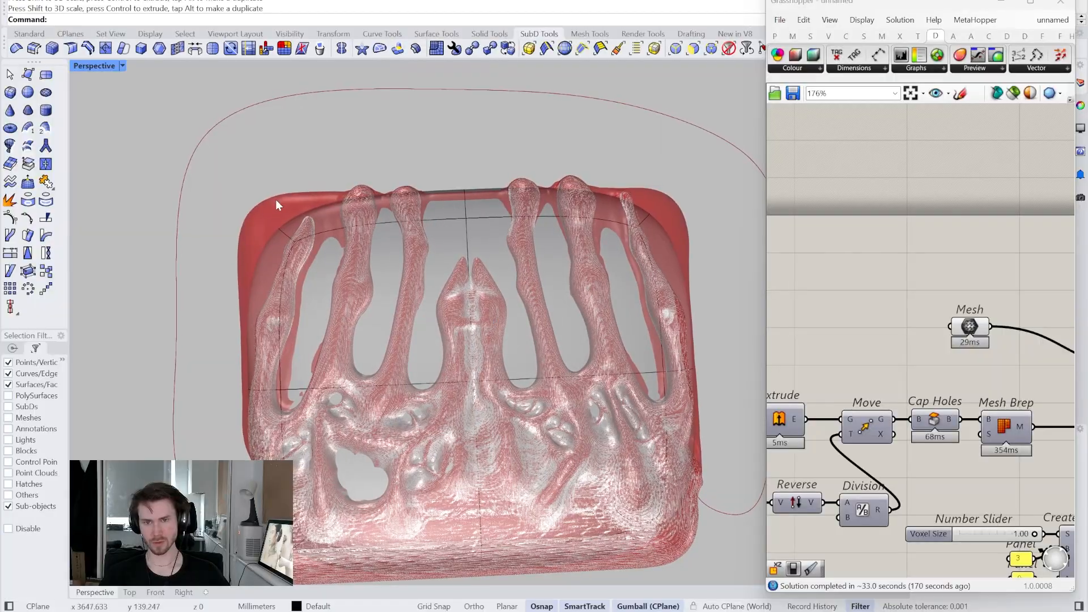
pyautogui.moveTo(349, 278); pyautogui.dragTo(424, 247, button='right')
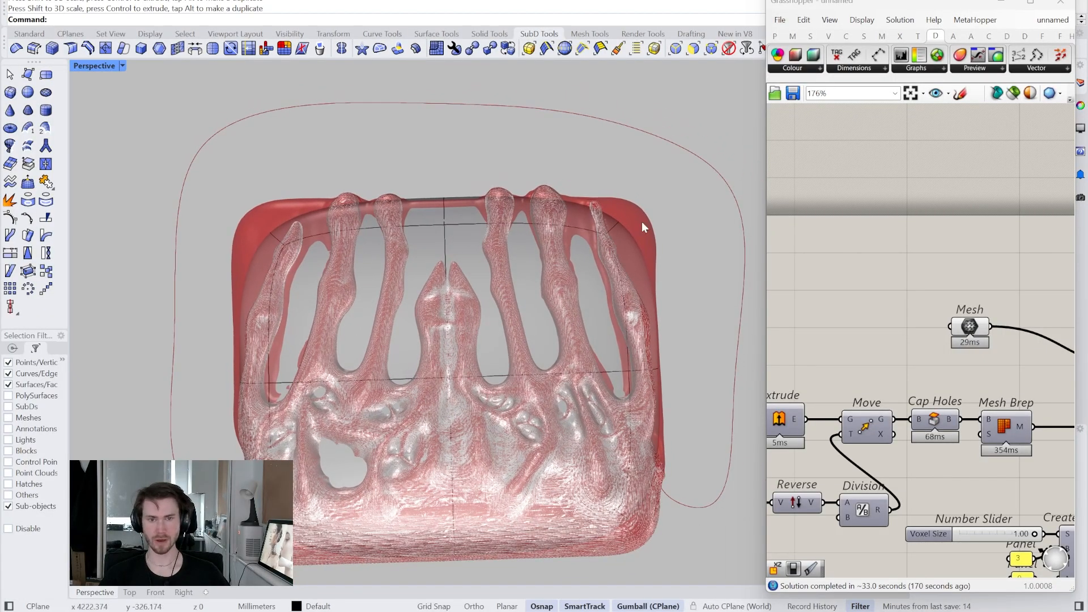
pyautogui.moveTo(222, 283); pyautogui.dragTo(45, 66, button='right')
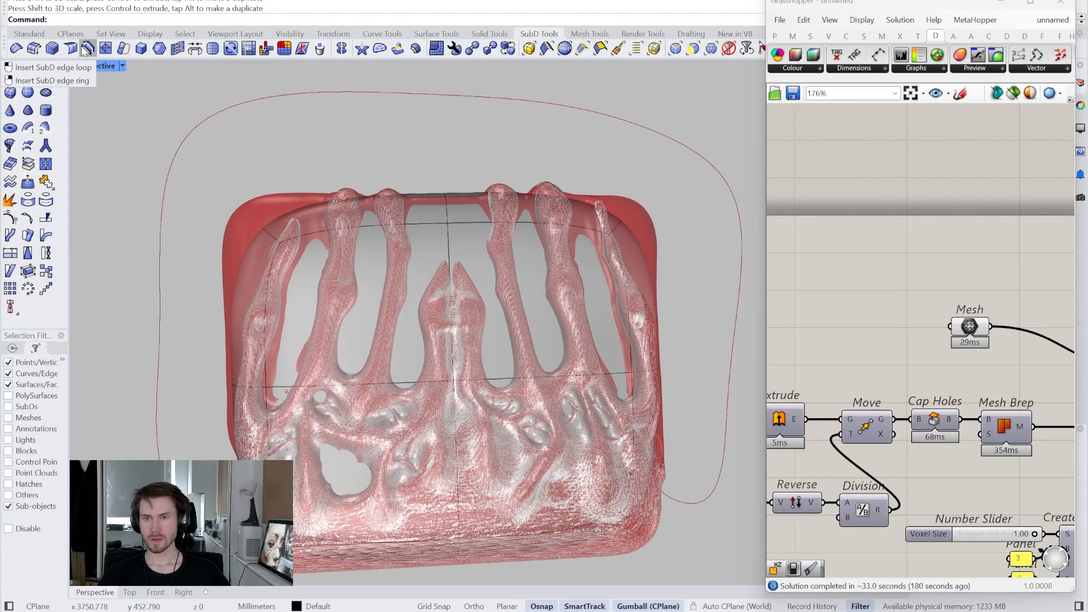
# - Insert a new SubD edge loop across the lower part of the block
pyautogui.click(420, 380)
pyautogui.press('Return')
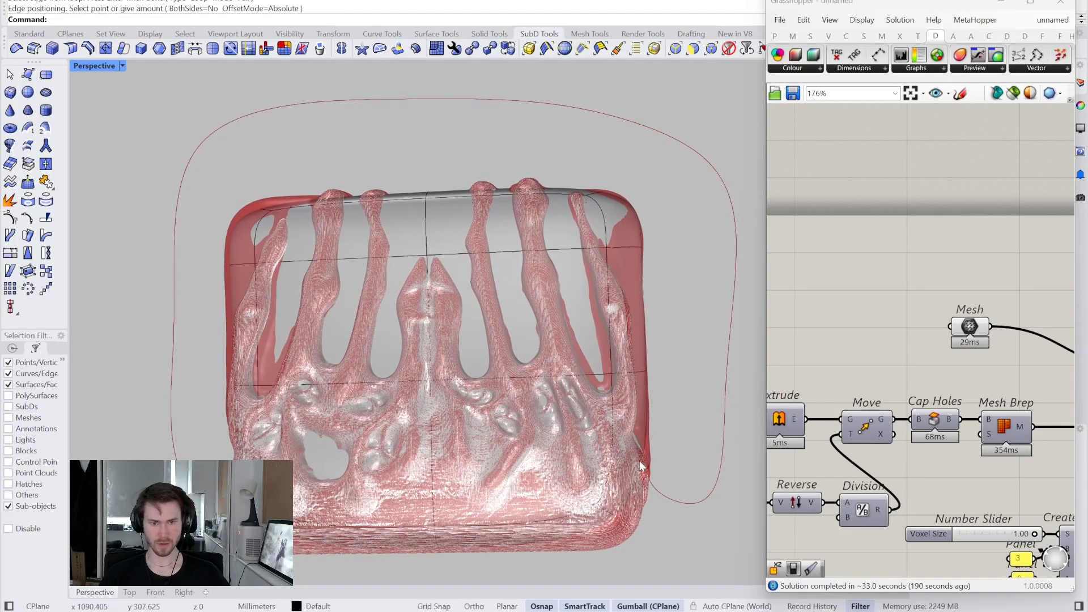
pyautogui.click(528, 376)
pyautogui.press('Return')
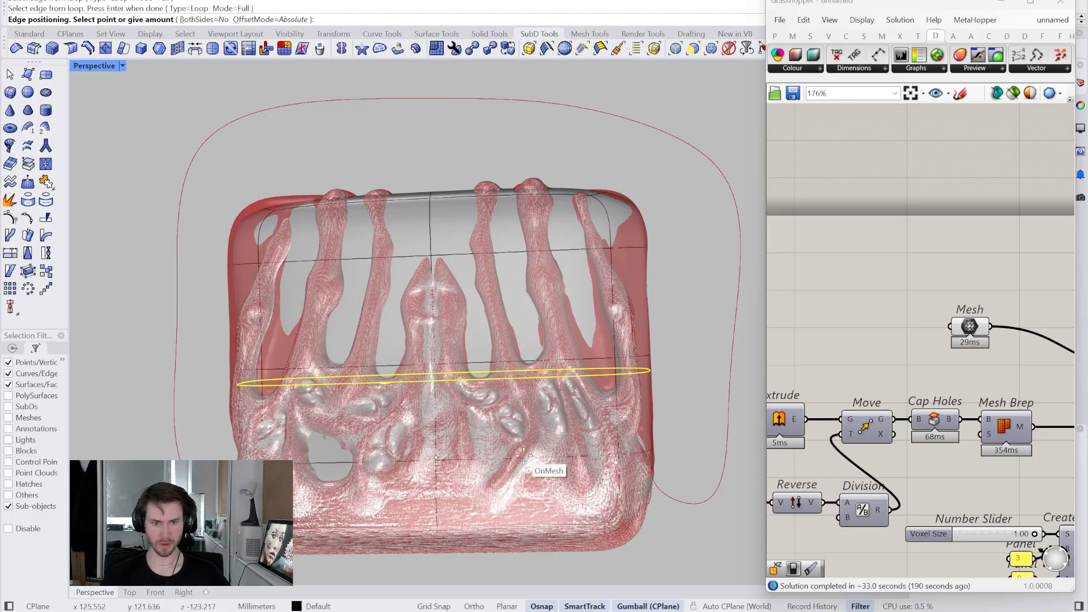
pyautogui.click(545, 444)
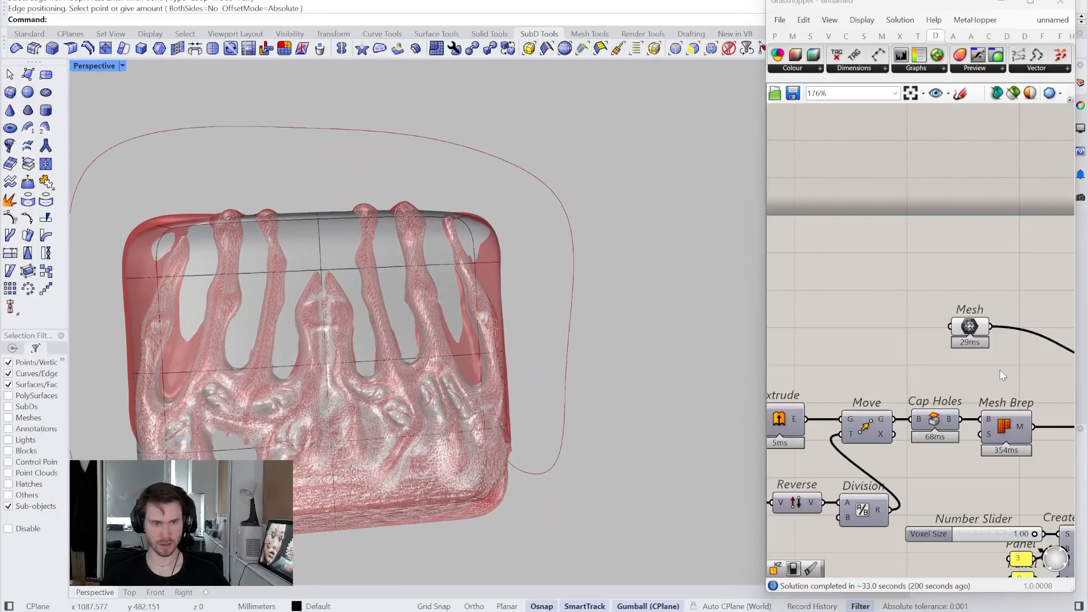
# - Toggle the Mesh component's red preview off and back on
pyautogui.moveTo(1053, 340); pyautogui.dragTo(955, 358, button='right')
pyautogui.rightClick(875, 347)
pyautogui.click(884, 372)
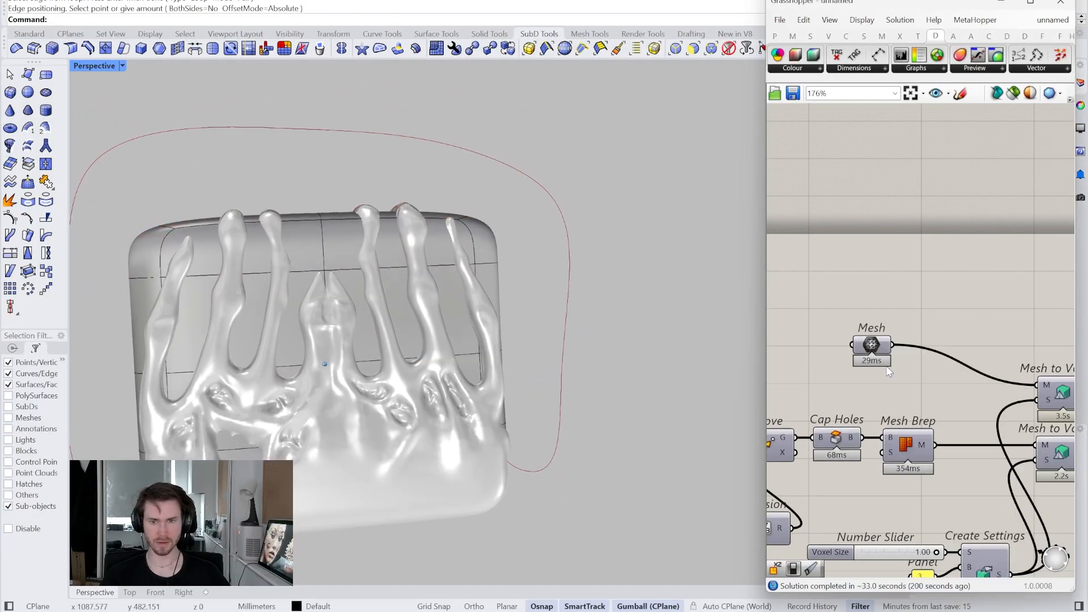
pyautogui.rightClick(874, 353)
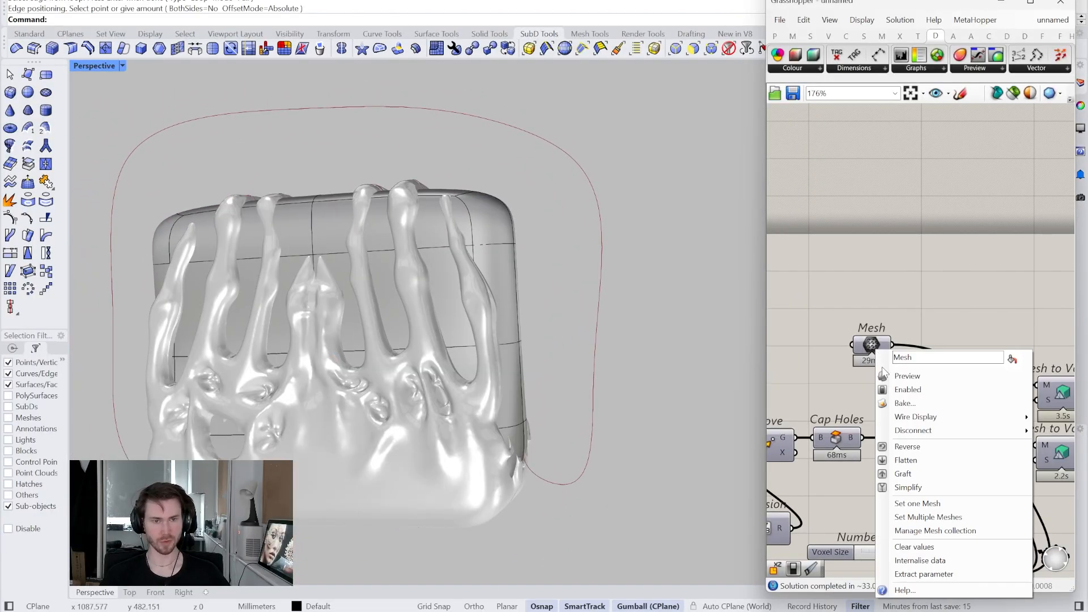
pyautogui.click(884, 371)
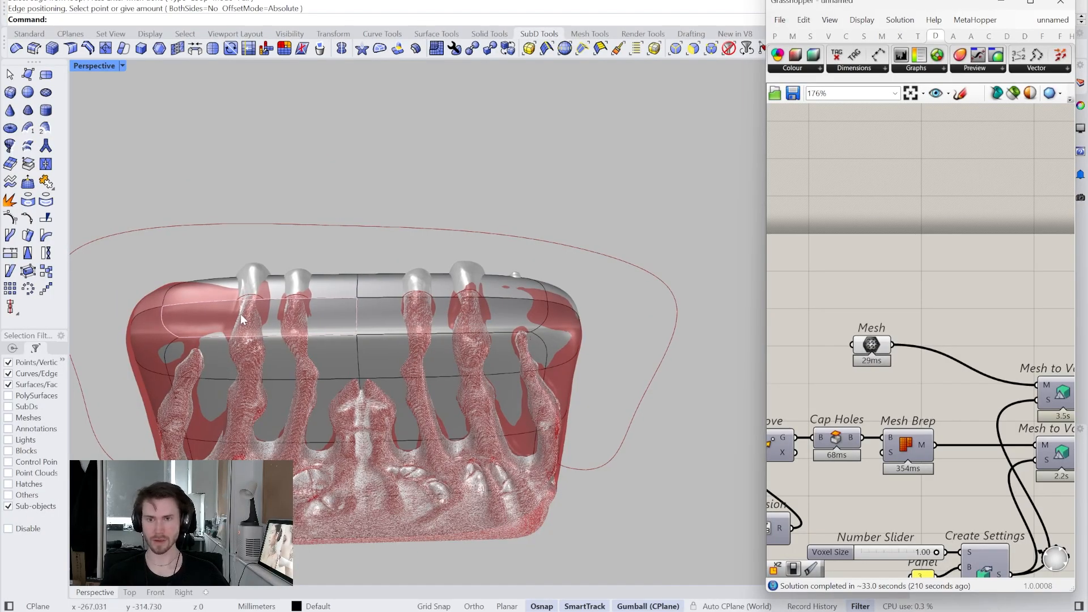
pyautogui.click(88, 49)
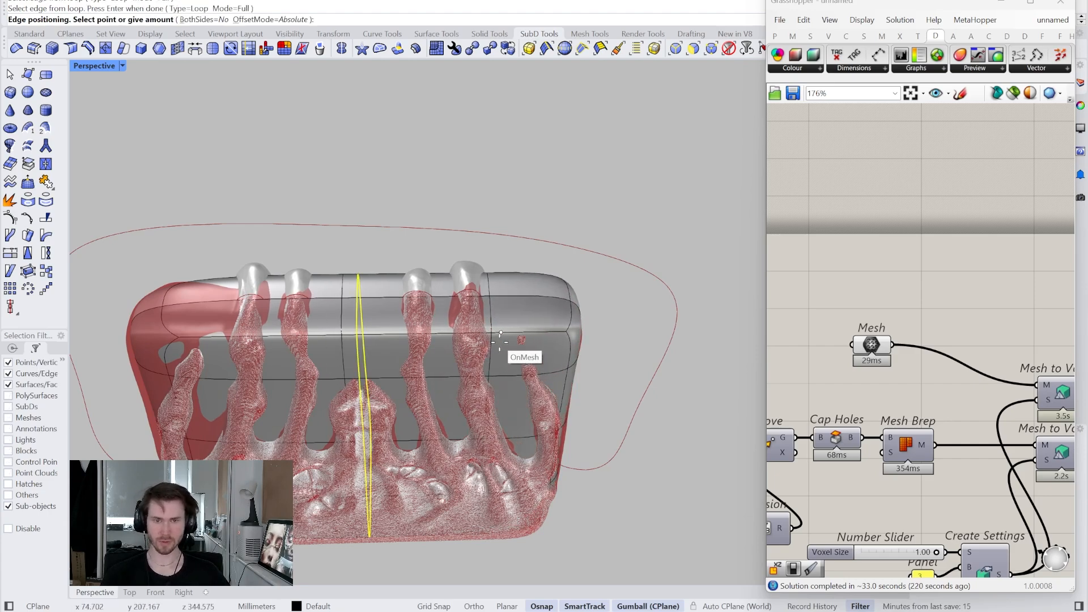
# - End edge positioning and gumball-move the block's top-left corner edges and vertices
pyautogui.moveTo(348, 326); pyautogui.dragTo(354, 327, button='right')
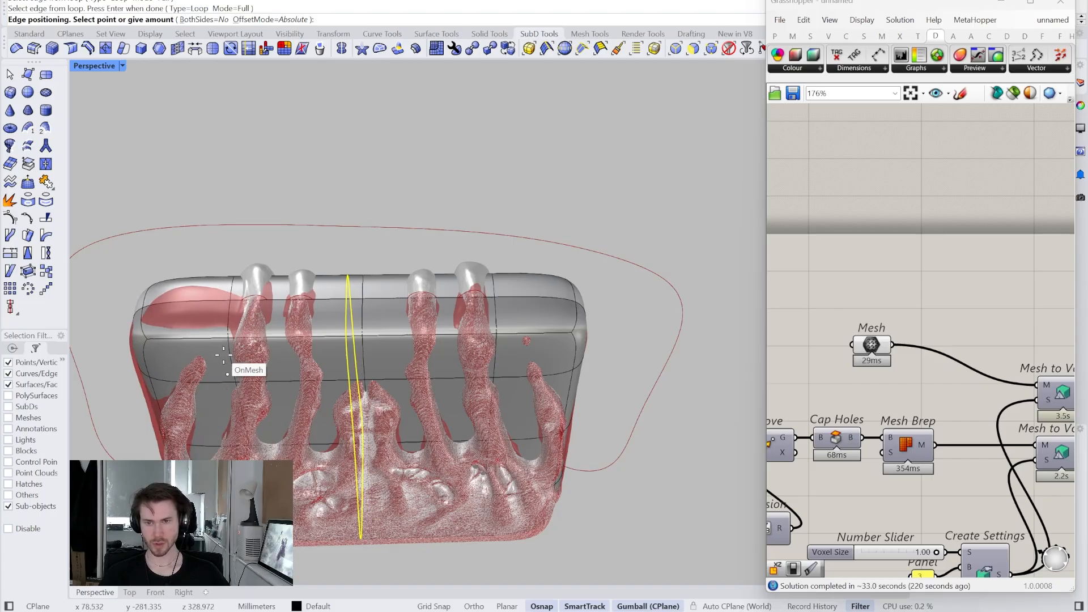
pyautogui.press('Escape')
pyautogui.scroll(6, 212, 333)
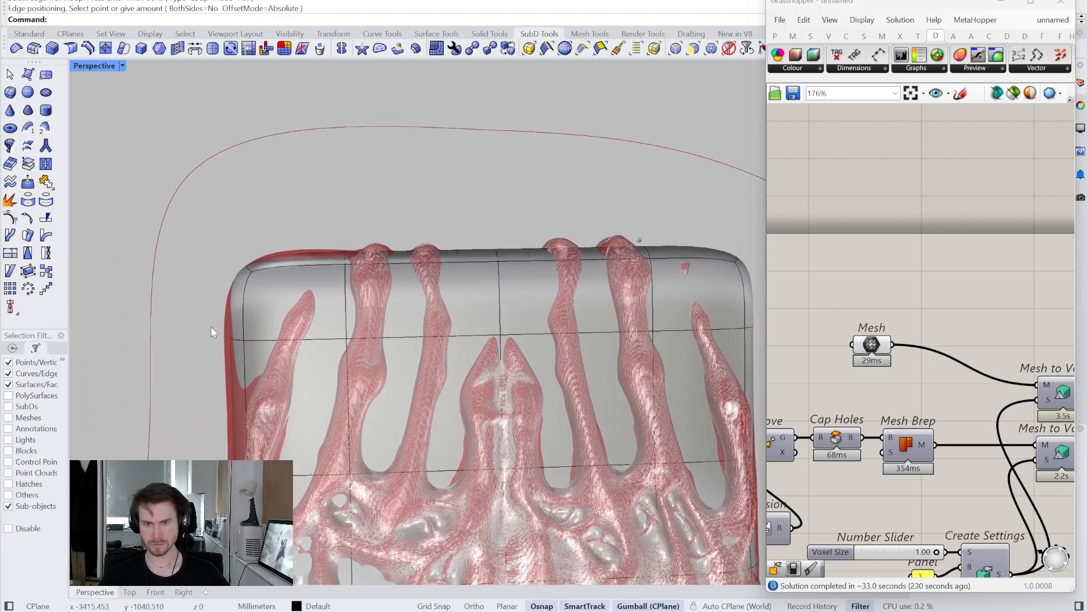
pyautogui.scroll(4, 212, 333)
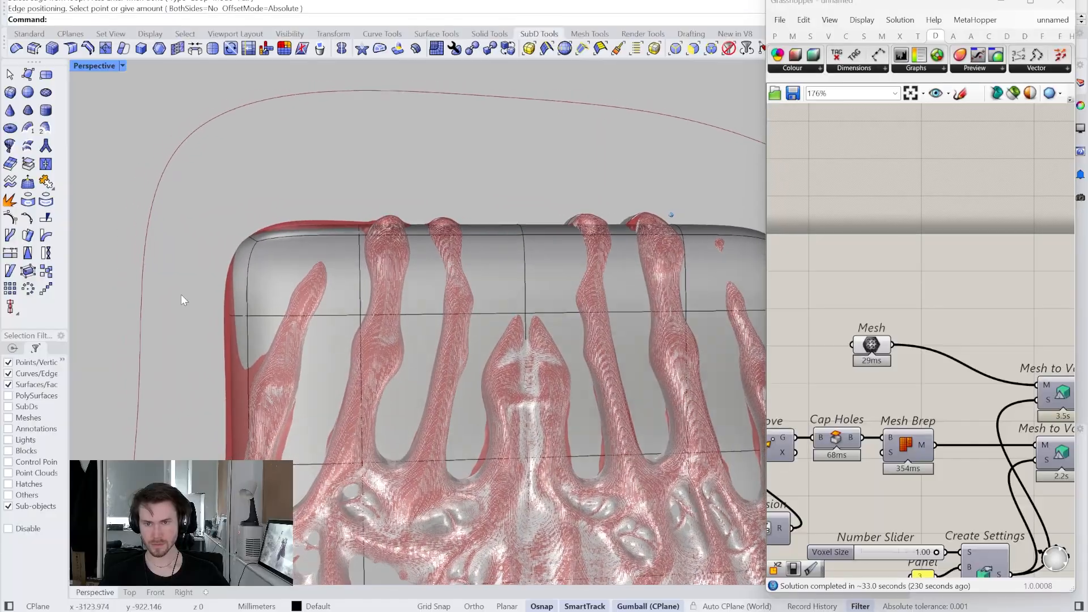
pyautogui.moveTo(286, 340); pyautogui.dragTo(287, 338)
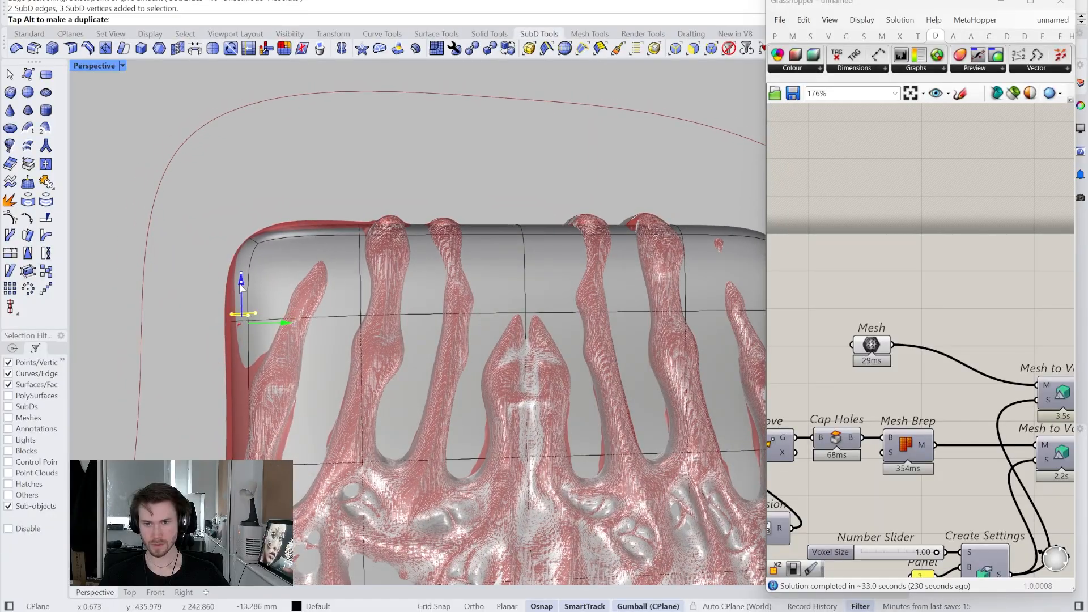
pyautogui.moveTo(238, 298); pyautogui.dragTo(237, 300)
pyautogui.moveTo(307, 190); pyautogui.dragTo(403, 261)
pyautogui.keyDown('shift'); pyautogui.moveTo(403, 261); pyautogui.dragTo(392, 267, button='right'); pyautogui.keyUp('shift')
# - Move the top-right corner to match, then scale the top faces down slightly
pyautogui.moveTo(407, 237); pyautogui.dragTo(413, 237)
pyautogui.moveTo(456, 188); pyautogui.dragTo(528, 239)
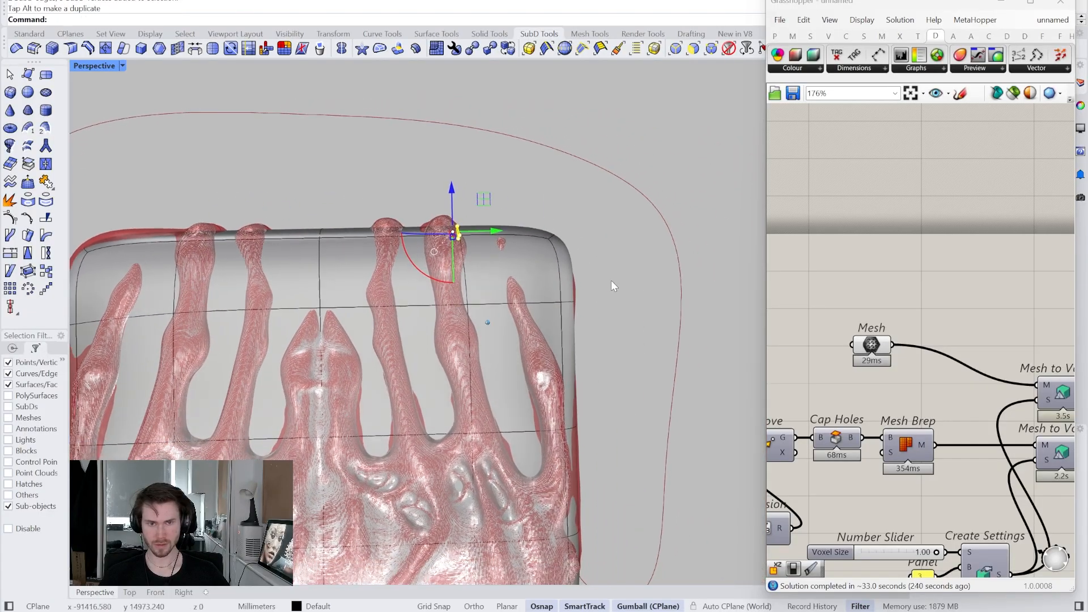
pyautogui.moveTo(362, 198); pyautogui.dragTo(425, 276)
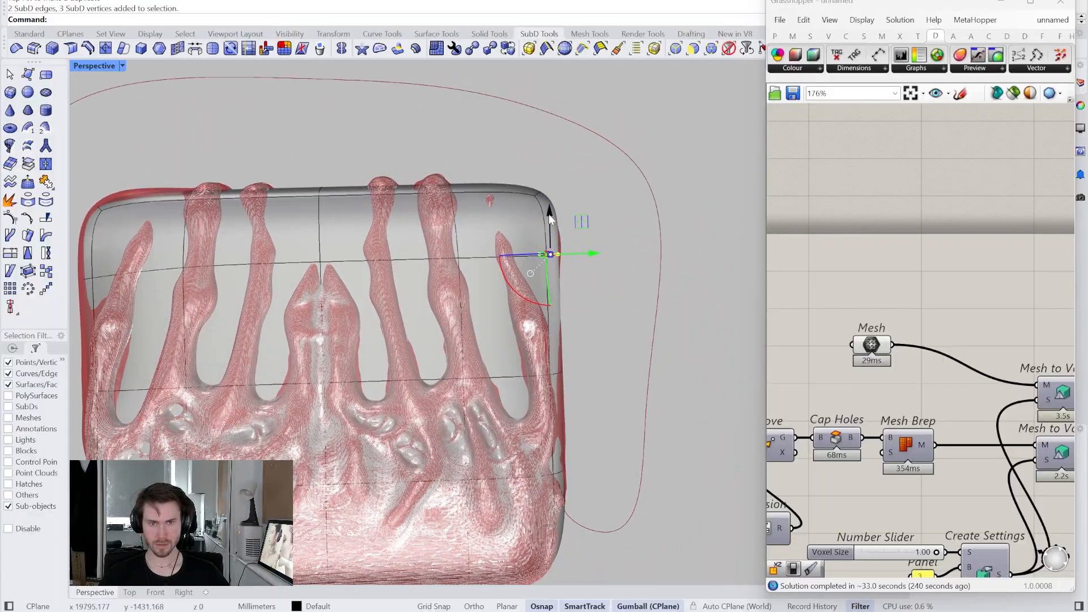
pyautogui.moveTo(550, 254); pyautogui.dragTo(550, 252)
pyautogui.click(617, 197)
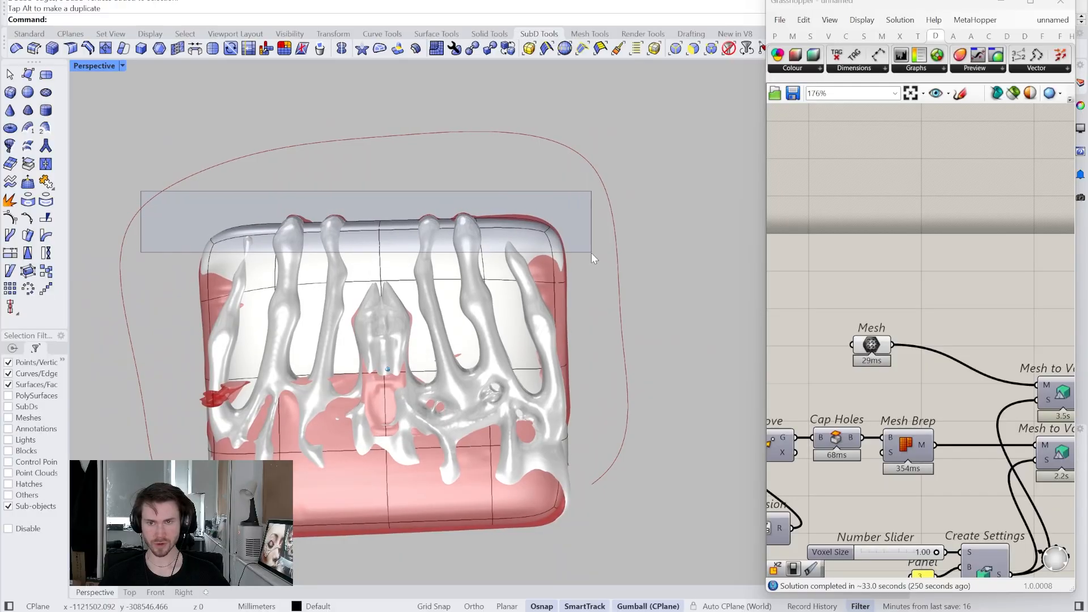
pyautogui.moveTo(593, 259); pyautogui.dragTo(592, 257)
pyautogui.moveTo(353, 435); pyautogui.dragTo(354, 428)
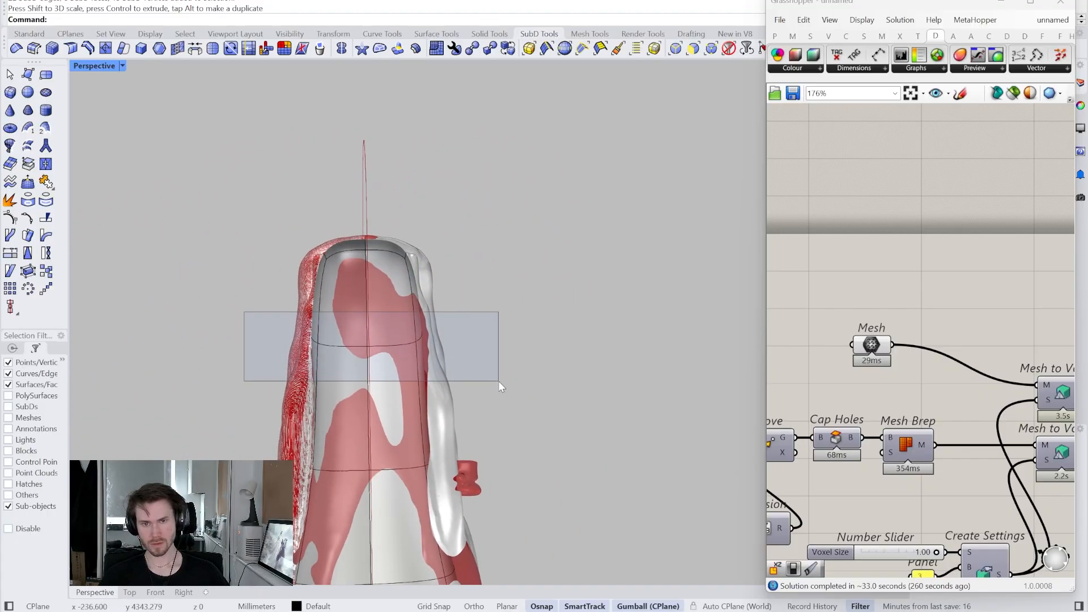
# - Gumball-scale the block's surrounding edge loop, then its end edges, to refine the body
pyautogui.moveTo(500, 382); pyautogui.dragTo(500, 381)
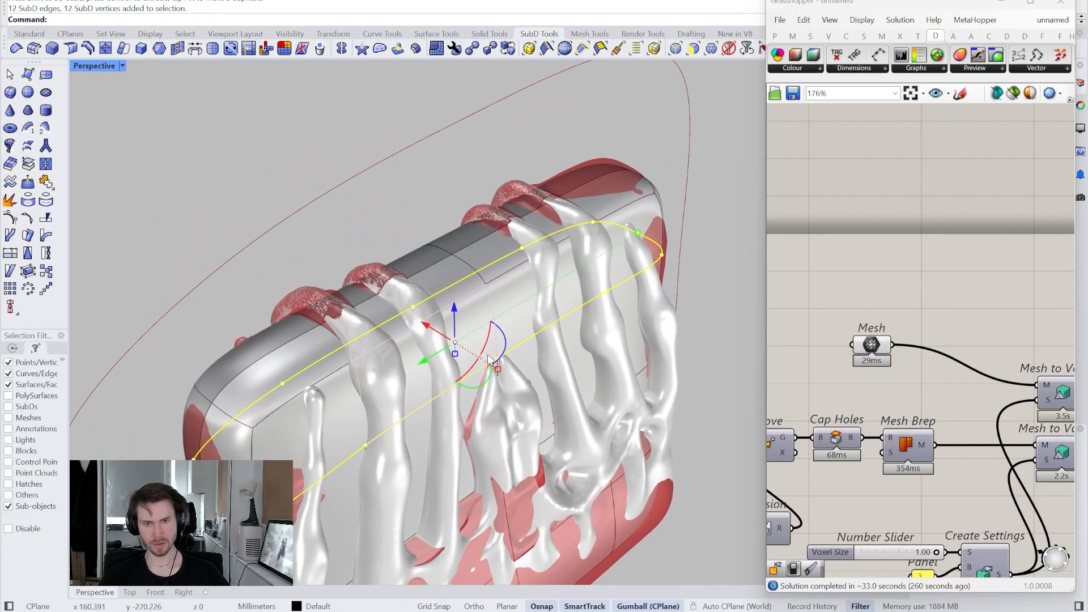
pyautogui.moveTo(497, 369); pyautogui.dragTo(493, 366)
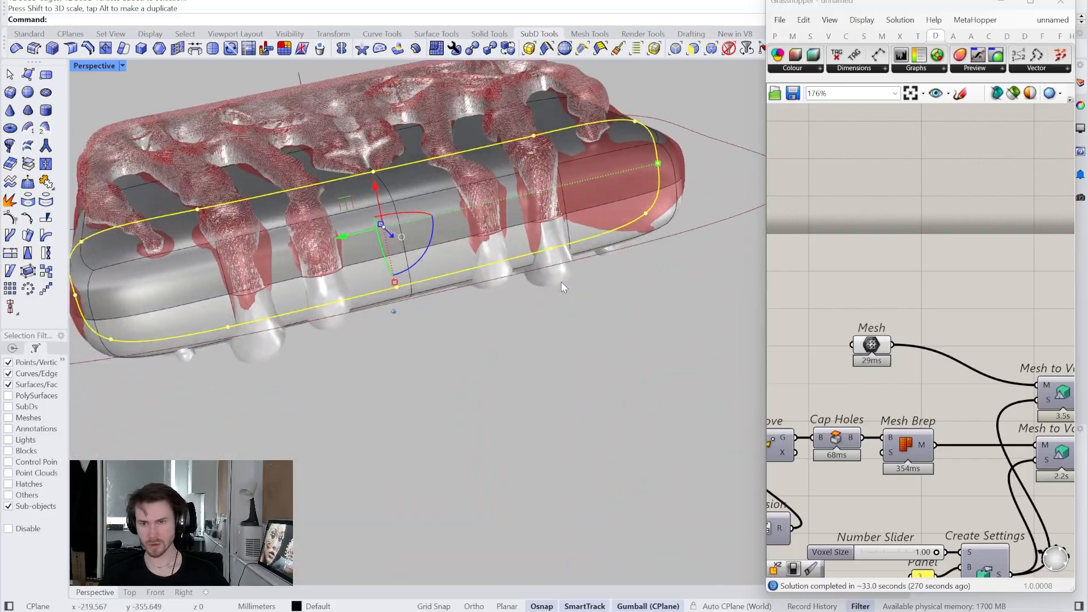
pyautogui.moveTo(274, 230); pyautogui.dragTo(354, 309)
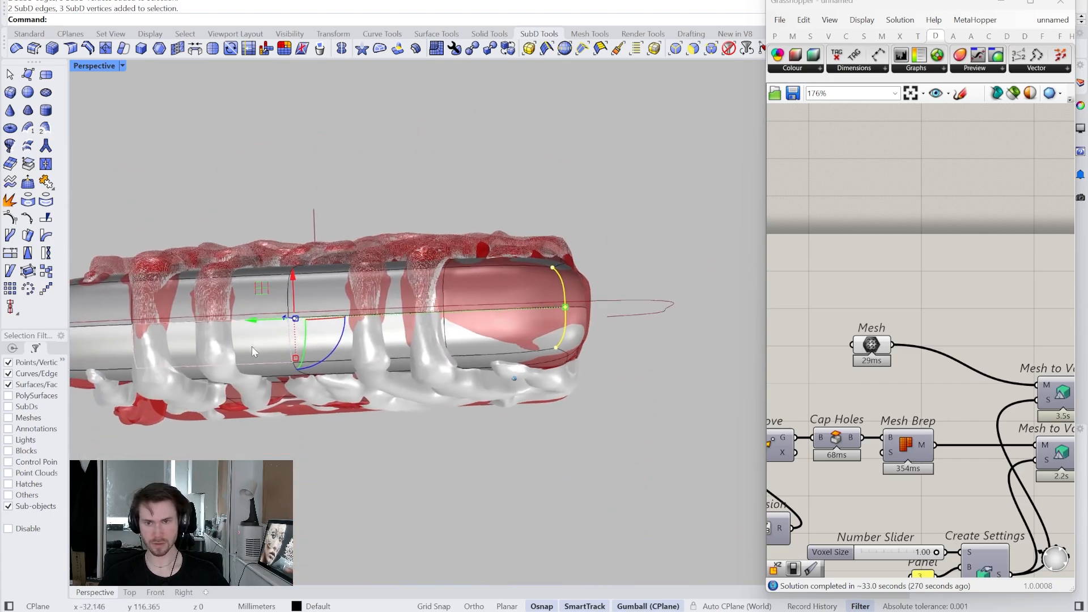
pyautogui.moveTo(303, 354); pyautogui.dragTo(303, 354)
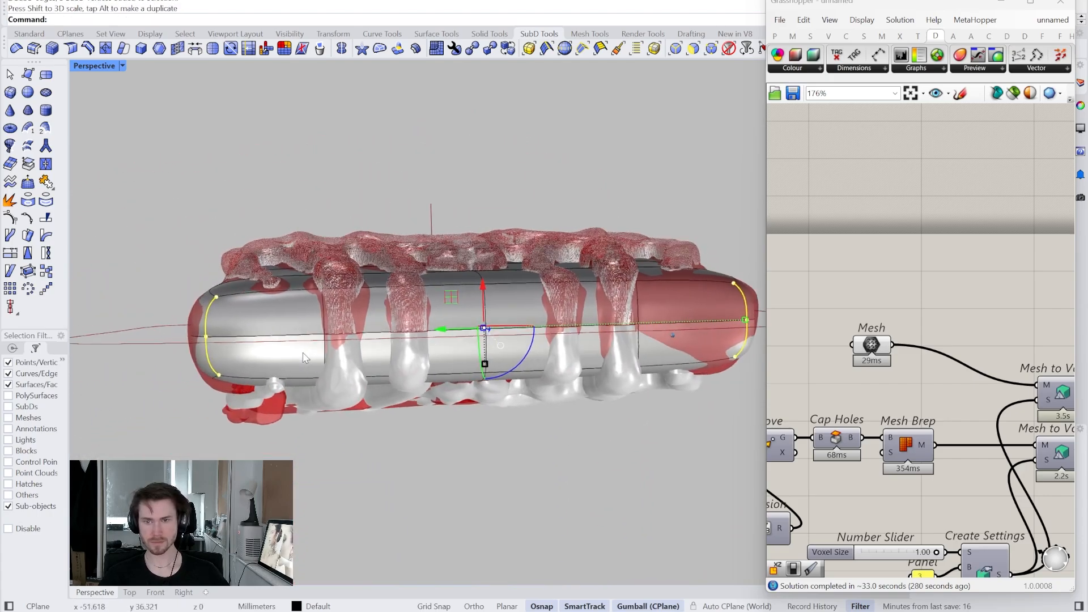
pyautogui.click(296, 218)
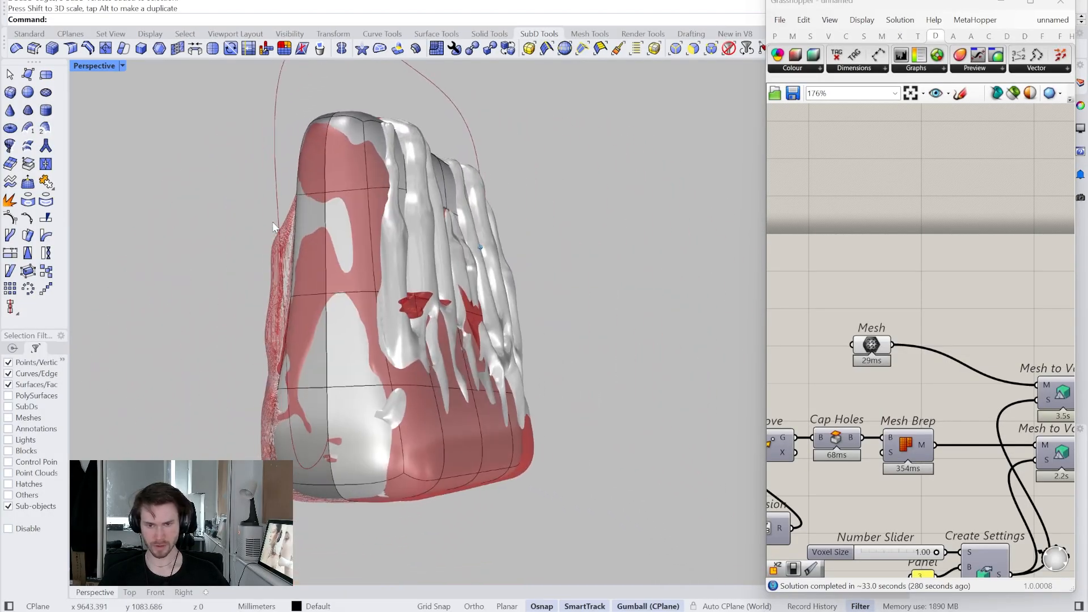
# - Turn off the Mesh component preview and move Custom Preview and Colour Swatch aside
pyautogui.rightClick(875, 355)
pyautogui.click(896, 370)
pyautogui.scroll(-5, 853, 367)
pyautogui.moveTo(920, 388); pyautogui.dragTo(886, 399, button='right')
pyautogui.scroll(1, 886, 400)
pyautogui.moveTo(988, 410); pyautogui.dragTo(928, 397, button='right')
pyautogui.moveTo(928, 391); pyautogui.dragTo(851, 319)
pyautogui.moveTo(896, 354); pyautogui.dragTo(868, 339, button='right')
pyautogui.moveTo(871, 338); pyautogui.dragTo(1053, 448)
pyautogui.moveTo(1017, 384); pyautogui.dragTo(985, 379, button='right')
pyautogui.click(892, 335)
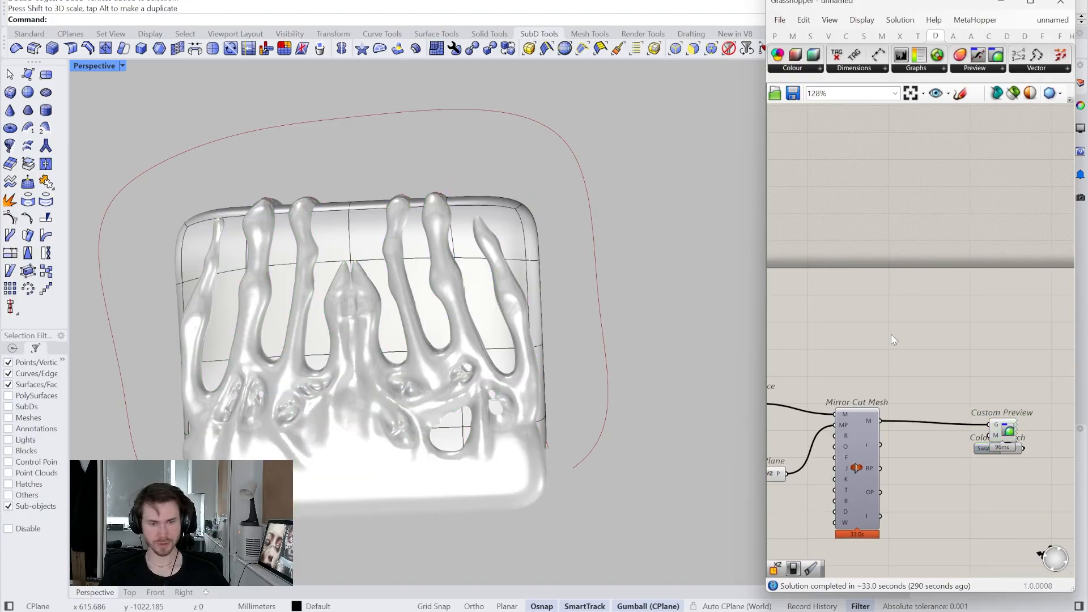
# - Add a SubD parameter and set it to reference the block, with sub-object selection off
pyautogui.doubleClick(891, 334)
pyautogui.write('dsibd')
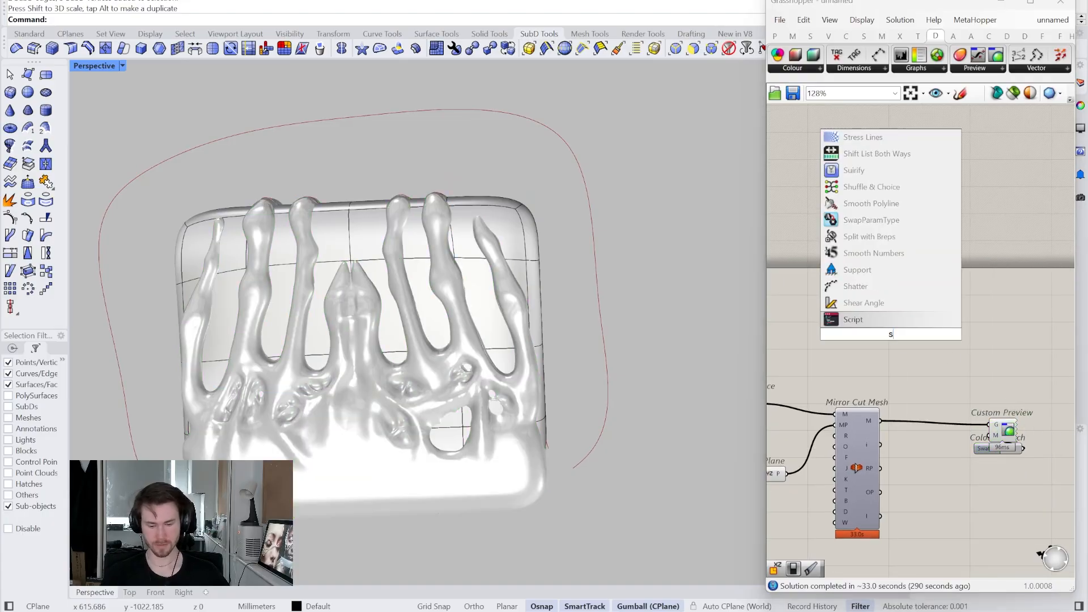
pyautogui.press('Return')
pyautogui.moveTo(899, 340); pyautogui.dragTo(864, 351)
pyautogui.rightClick(860, 351)
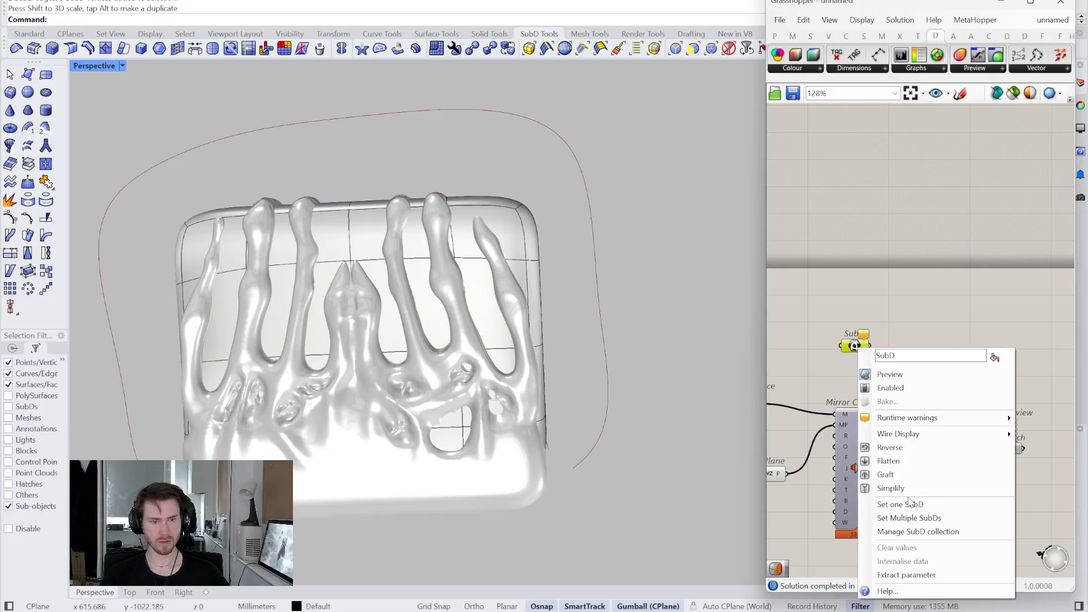
pyautogui.click(890, 504)
pyautogui.click(469, 233)
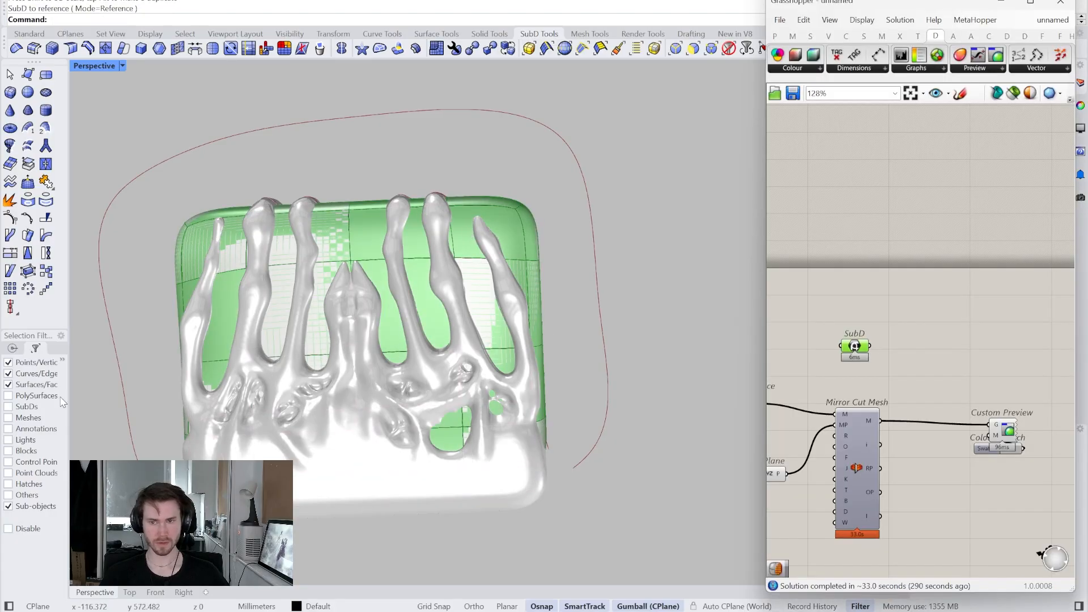
pyautogui.click(28, 507)
pyautogui.click(9, 529)
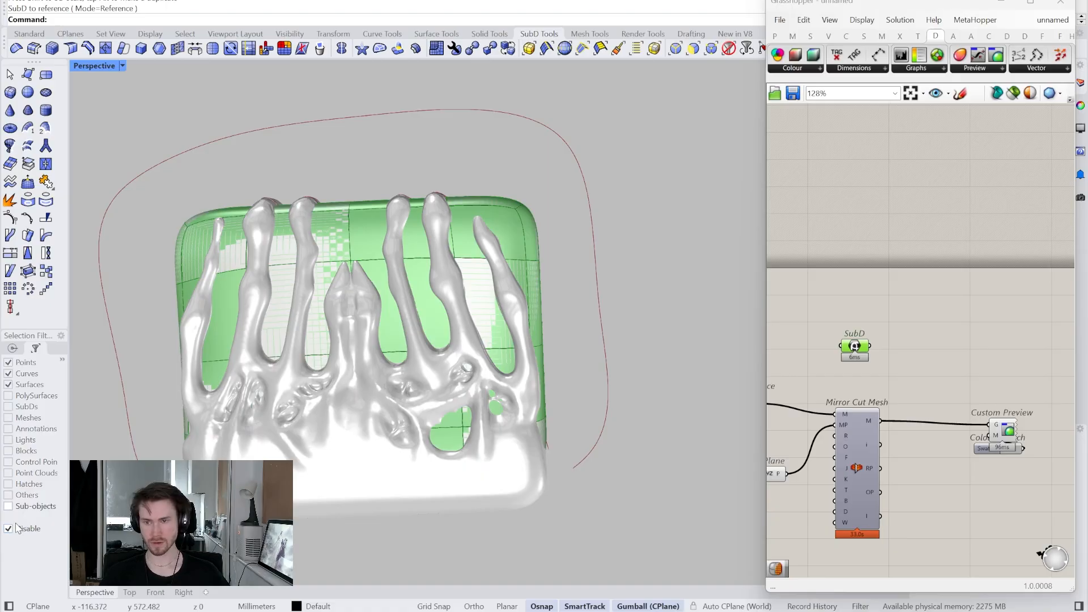
pyautogui.click(528, 272)
pyautogui.click(679, 185)
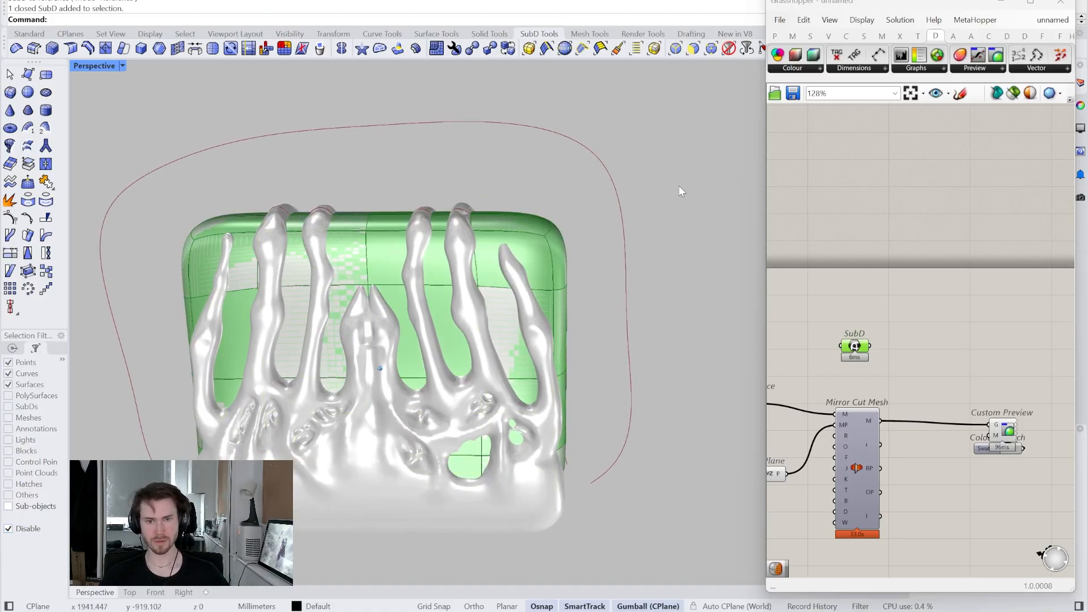
pyautogui.click(533, 232)
pyautogui.click(618, 174)
# - Widen the Grasshopper window, rearrange the canvas, and select the Create Settings group with its slider and panels
pyautogui.moveTo(629, 182); pyautogui.dragTo(618, 190, button='right')
pyautogui.scroll(2, 873, 359)
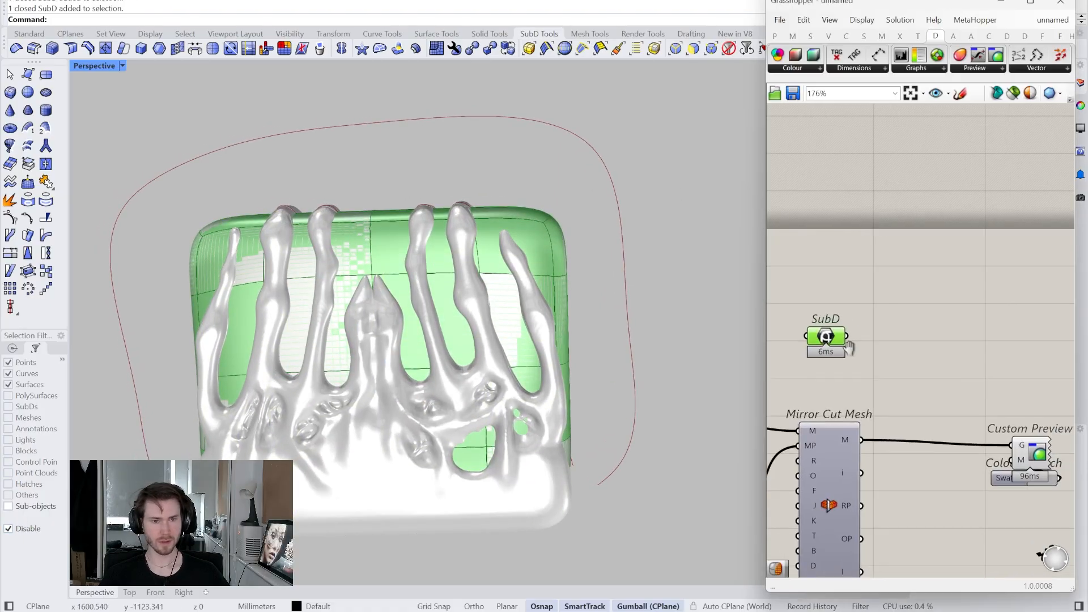
pyautogui.scroll(-3, 1002, 267)
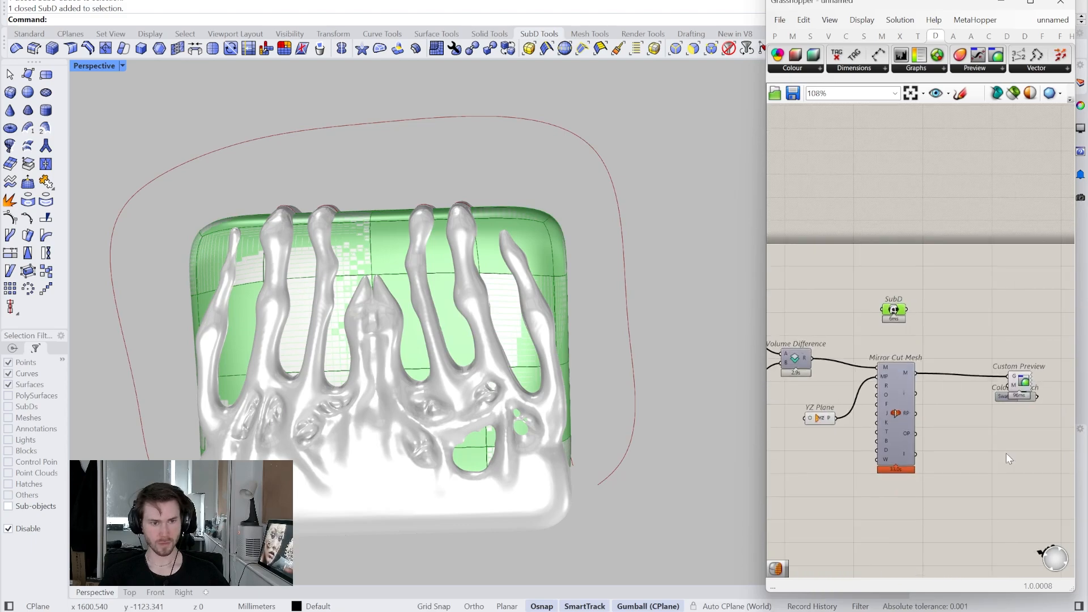
pyautogui.moveTo(1025, 417); pyautogui.dragTo(993, 370)
pyautogui.moveTo(993, 370); pyautogui.dragTo(815, 349, button='right')
pyautogui.scroll(-3, 820, 353)
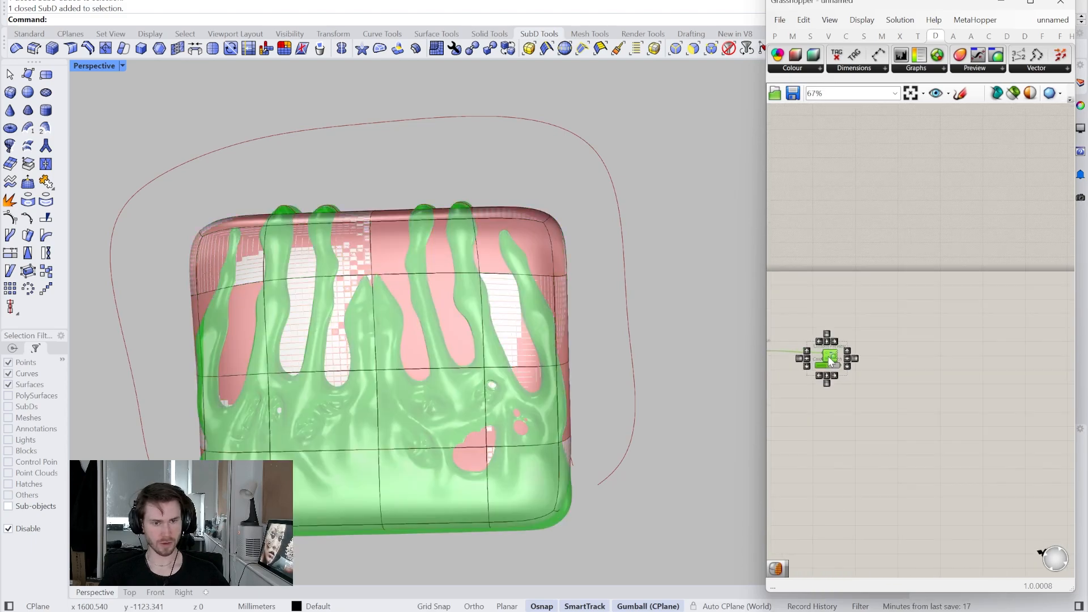
pyautogui.moveTo(828, 356); pyautogui.dragTo(1000, 357)
pyautogui.moveTo(765, 300); pyautogui.dragTo(474, 301)
pyautogui.moveTo(561, 305); pyautogui.dragTo(845, 287, button='right')
pyautogui.scroll(5, 794, 312)
pyautogui.click(754, 324)
pyautogui.moveTo(703, 339); pyautogui.dragTo(763, 361, button='right')
pyautogui.scroll(-1, 552, 458)
pyautogui.moveTo(551, 458); pyautogui.dragTo(636, 442, button='right')
pyautogui.moveTo(695, 471); pyautogui.dragTo(579, 398)
pyautogui.moveTo(706, 439); pyautogui.dragTo(588, 411, button='right')
pyautogui.moveTo(927, 413); pyautogui.dragTo(757, 422, button='right')
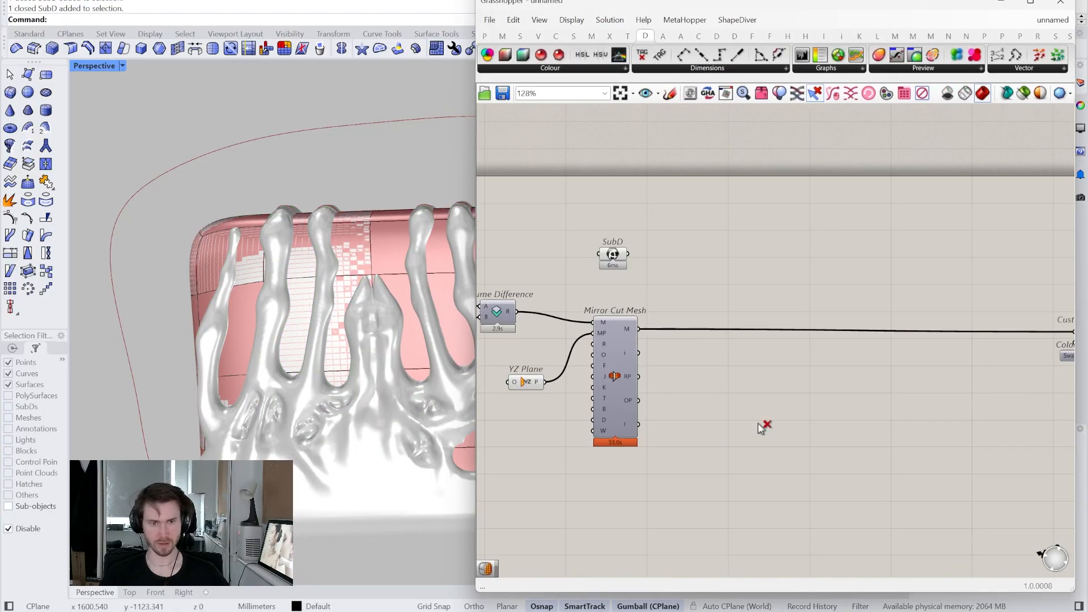
# - Paste a copy of the Create Settings group and position it lower on the canvas
pyautogui.hotkey('ctrl', 'v')
pyautogui.moveTo(831, 344); pyautogui.dragTo(814, 419)
pyautogui.moveTo(843, 397); pyautogui.dragTo(714, 415, button='right')
pyautogui.moveTo(530, 222); pyautogui.dragTo(929, 508)
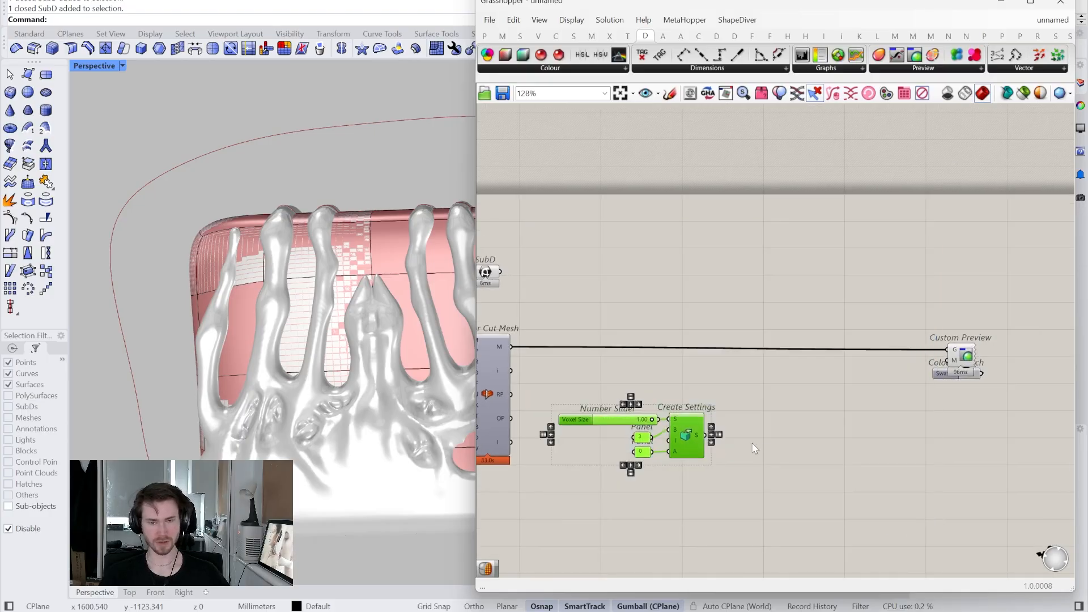
pyautogui.moveTo(755, 447); pyautogui.dragTo(832, 461, button='right')
pyautogui.moveTo(819, 512); pyautogui.dragTo(746, 442)
pyautogui.click(753, 420)
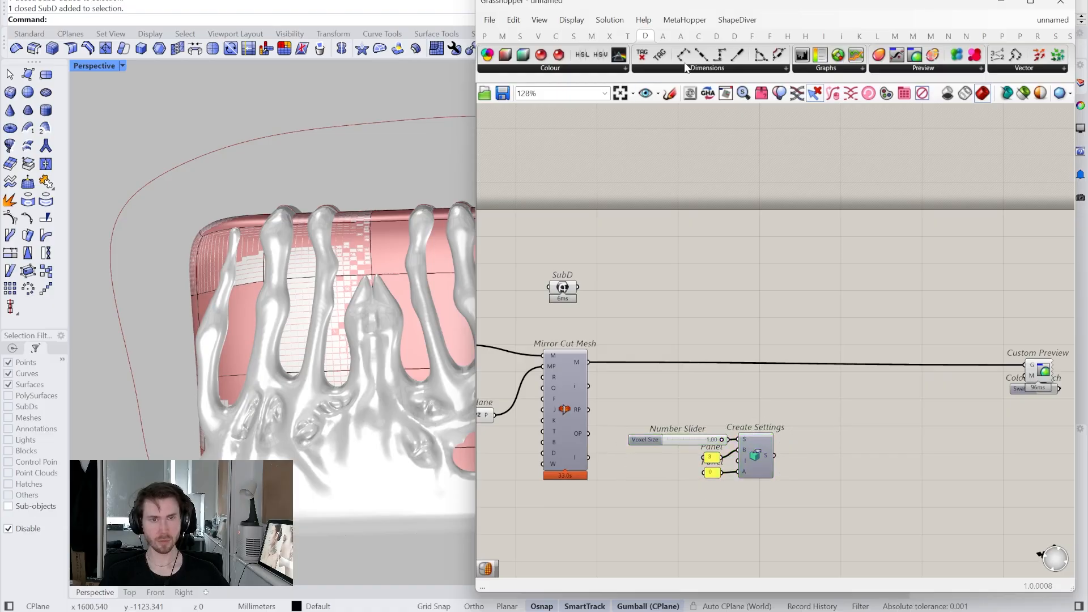
# - Add two Mesh to Volume components and feed Mirror Cut Mesh into the lower one
pyautogui.click(719, 38)
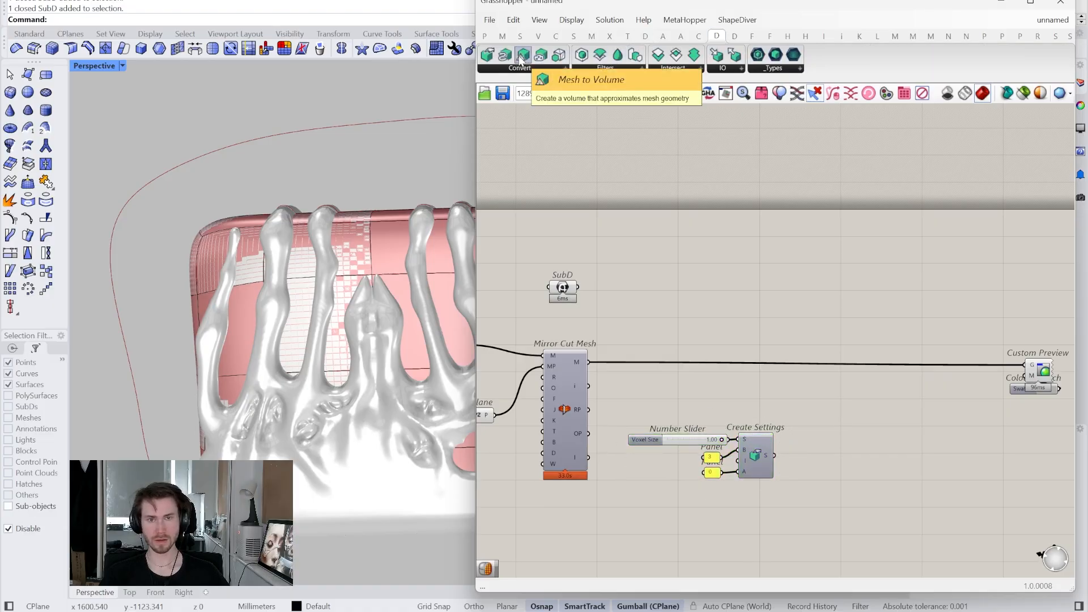
pyautogui.moveTo(765, 377); pyautogui.dragTo(810, 370)
pyautogui.click(696, 392)
pyautogui.click(565, 387)
pyautogui.click(690, 400)
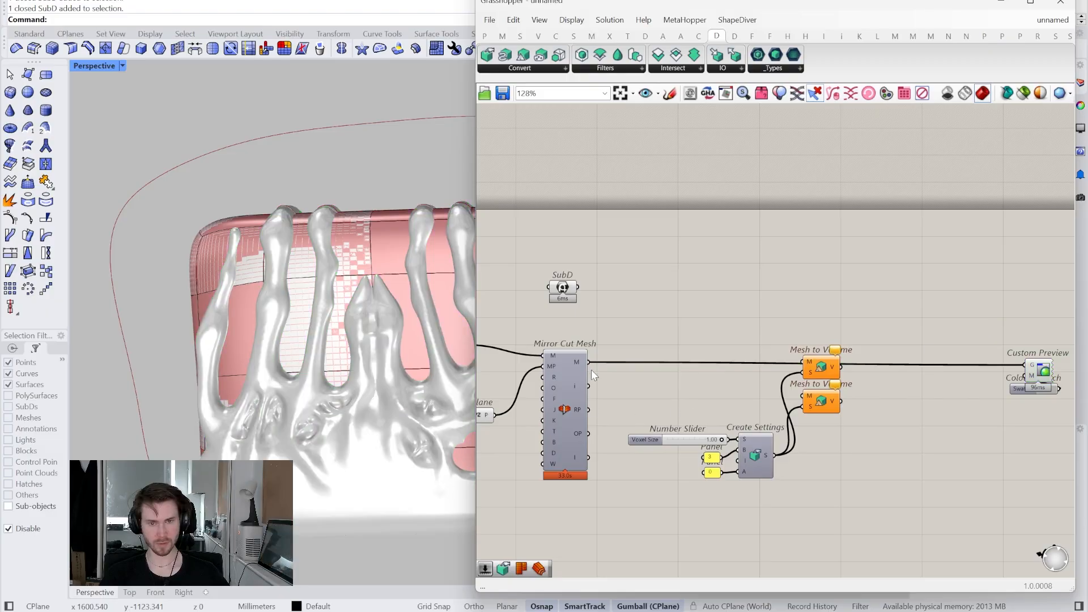
pyautogui.moveTo(831, 391); pyautogui.dragTo(812, 396)
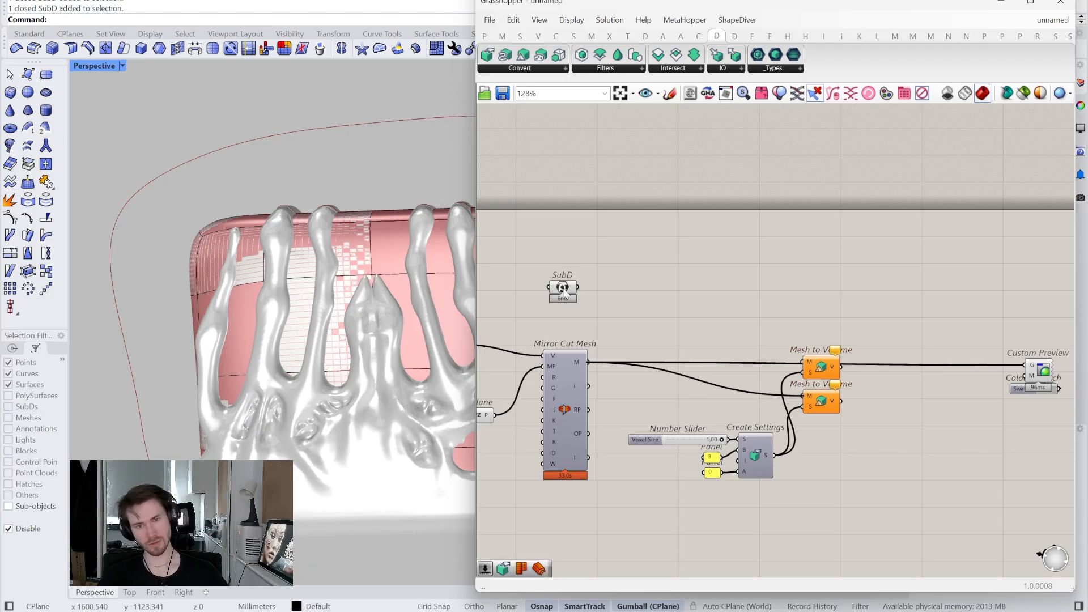
# - Convert the SubD with Mesh from SubD, hide both previews, and wire it into Mesh to Volume
pyautogui.doubleClick(630, 311)
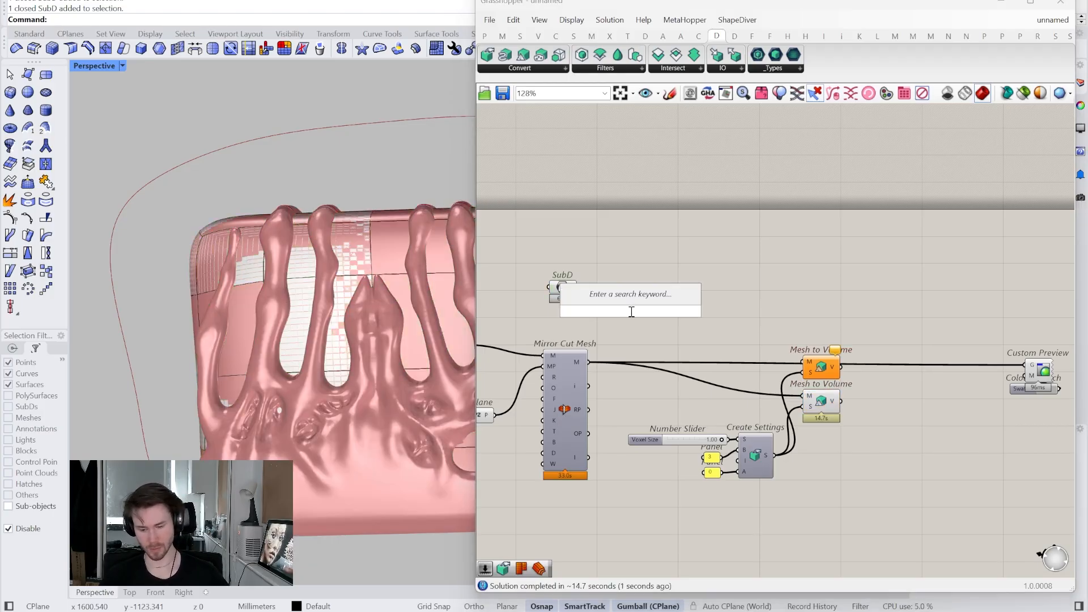
pyautogui.write('sub mes')
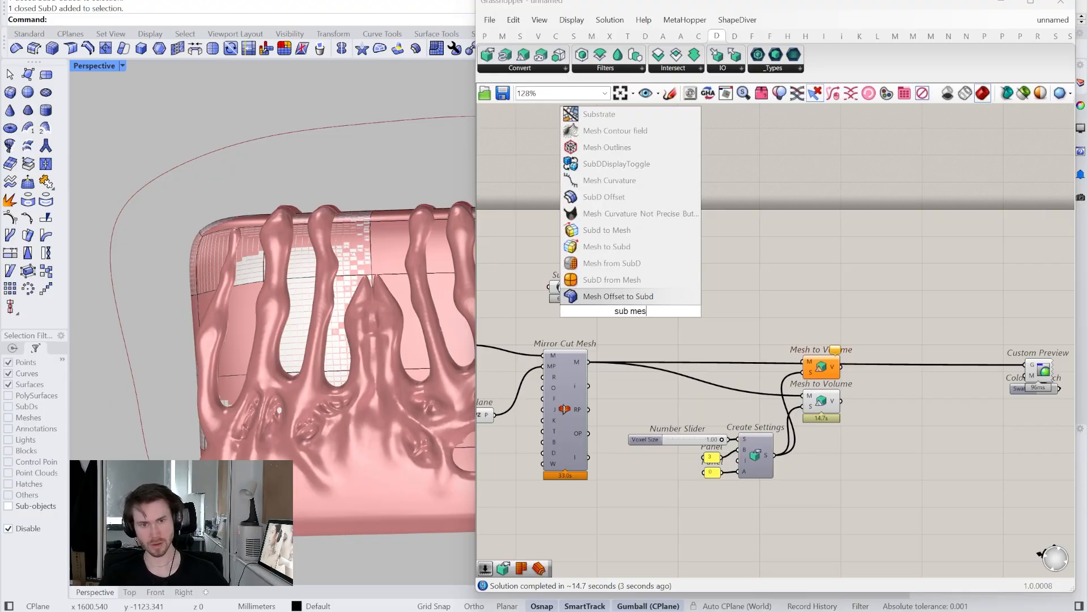
pyautogui.click(609, 263)
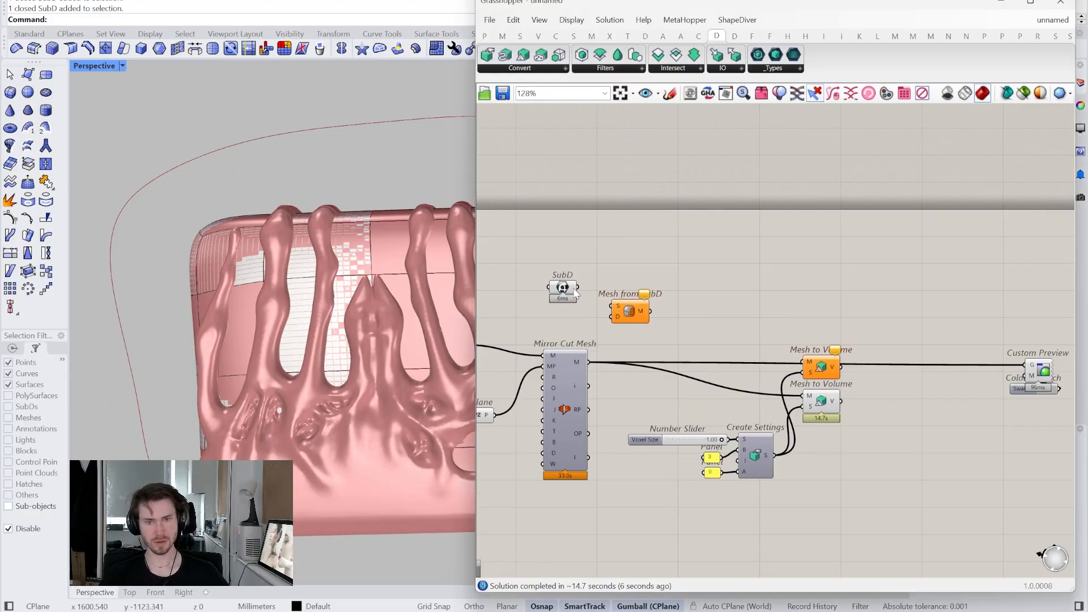
pyautogui.moveTo(610, 300); pyautogui.dragTo(611, 305)
pyautogui.moveTo(630, 311); pyautogui.dragTo(552, 231)
pyautogui.rightClick(553, 231)
pyautogui.click(564, 251)
pyautogui.click(635, 270)
pyautogui.moveTo(645, 299); pyautogui.dragTo(810, 358)
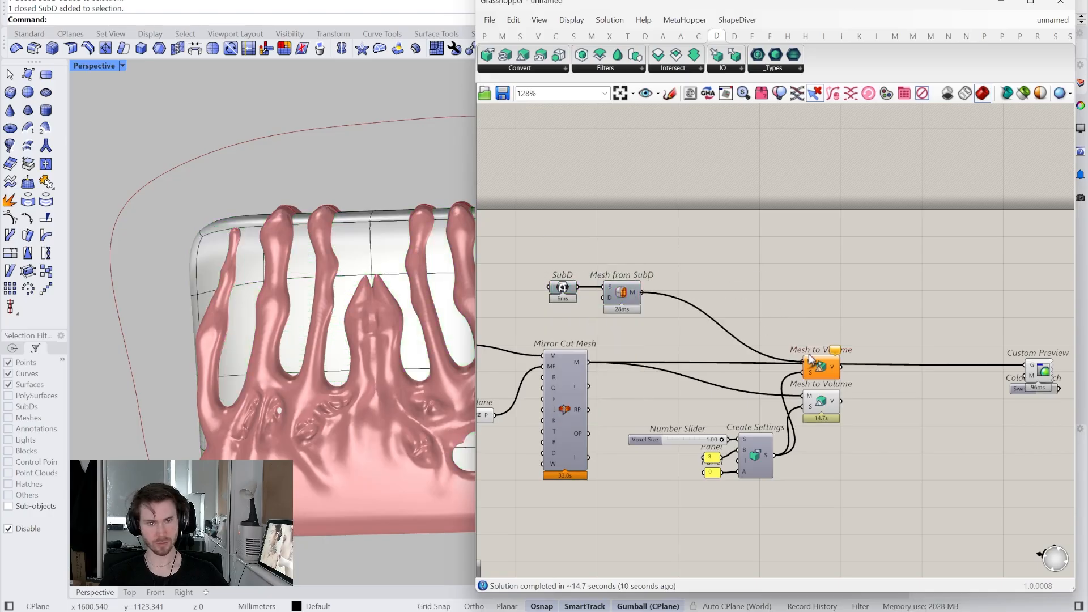
# - Disconnect Custom Preview from the volume and move it and the swatch aside
pyautogui.scroll(3, 826, 448)
pyautogui.moveTo(815, 435); pyautogui.dragTo(776, 434, button='right')
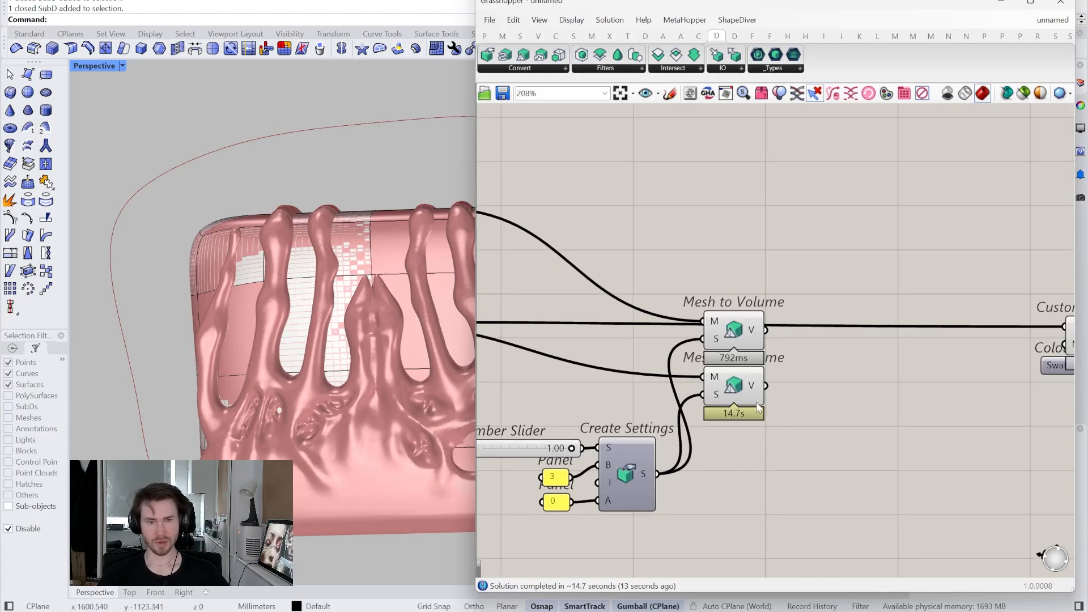
pyautogui.moveTo(753, 335)
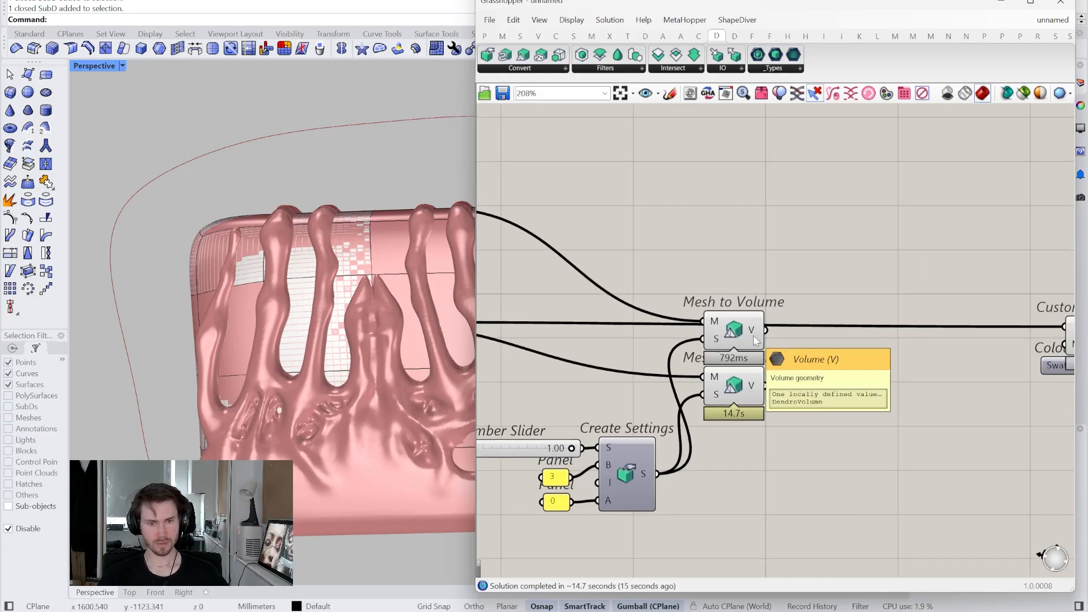
pyautogui.scroll(-2, 753, 335)
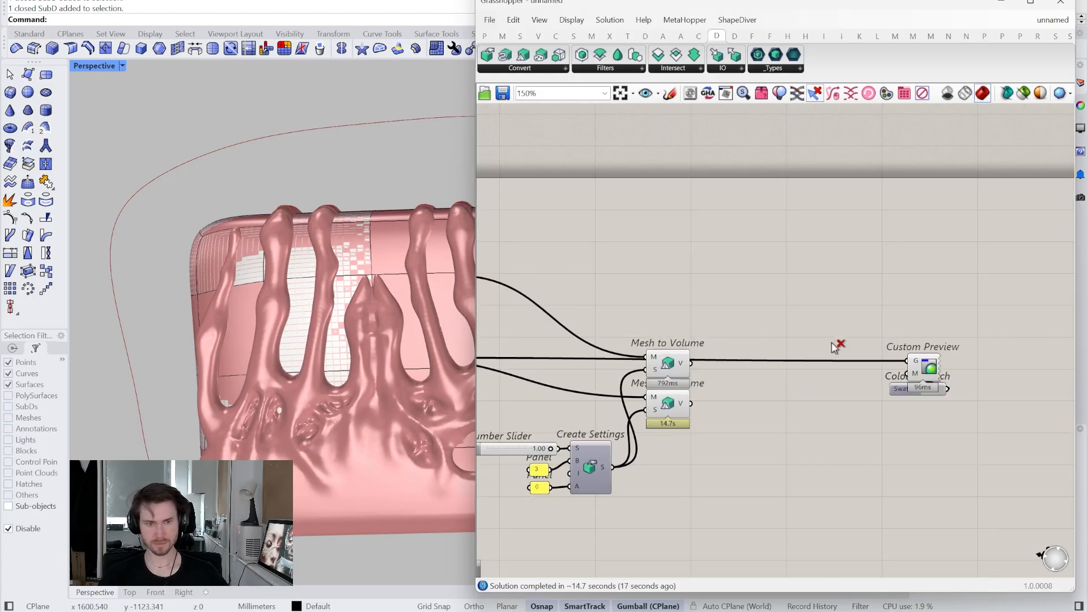
pyautogui.moveTo(831, 342); pyautogui.dragTo(793, 405)
pyautogui.moveTo(794, 406); pyautogui.dragTo(734, 420, button='right')
pyautogui.moveTo(912, 440); pyautogui.dragTo(959, 378)
pyautogui.click(808, 403)
pyautogui.moveTo(740, 412); pyautogui.dragTo(877, 372, button='right')
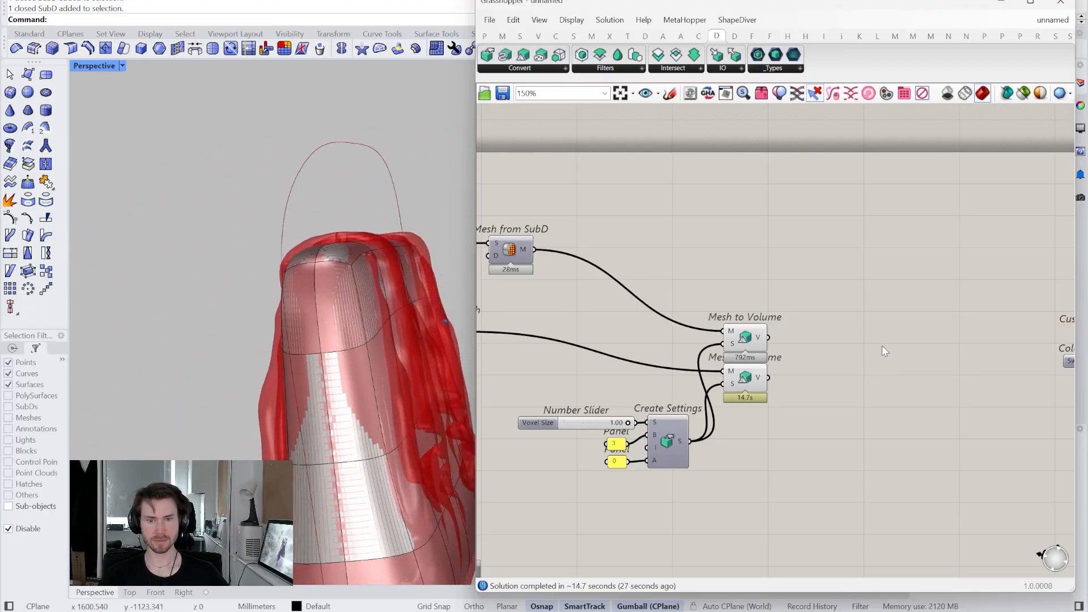
# - Rearrange the Mesh to Volume components and place an Offset Volume component beside them
pyautogui.moveTo(882, 345); pyautogui.dragTo(829, 374, button='right')
pyautogui.moveTo(761, 422); pyautogui.dragTo(687, 332)
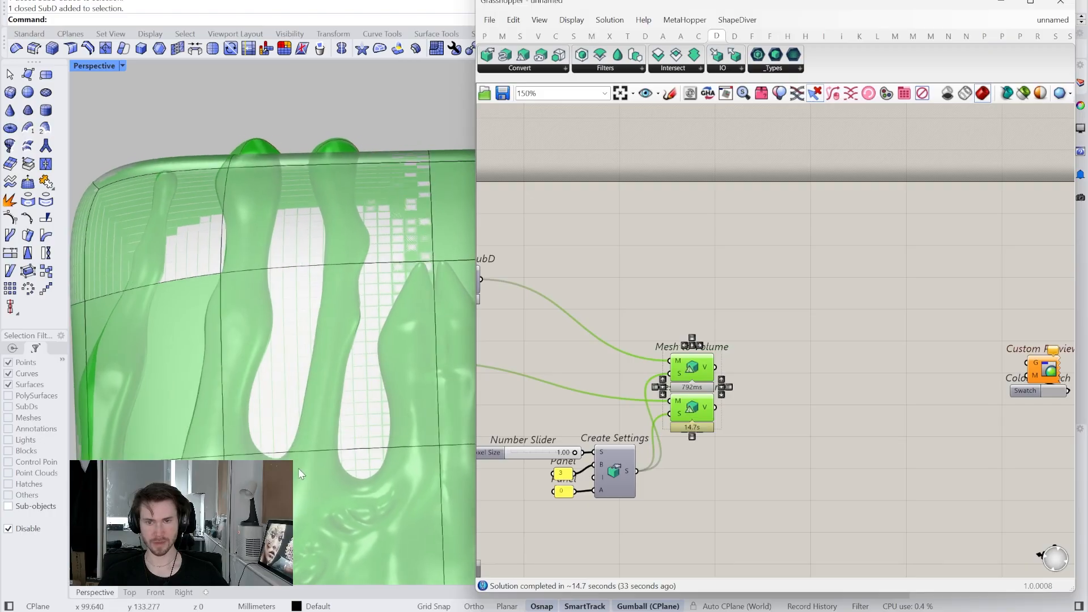
pyautogui.moveTo(717, 391); pyautogui.dragTo(683, 358, button='right')
pyautogui.scroll(2, 683, 358)
pyautogui.click(740, 332)
pyautogui.moveTo(740, 313); pyautogui.dragTo(692, 288, button='right')
pyautogui.scroll(-1, 714, 315)
pyautogui.moveTo(651, 250); pyautogui.dragTo(584, 422)
pyautogui.click(589, 227)
pyautogui.moveTo(600, 63); pyautogui.dragTo(749, 282)
pyautogui.click(609, 309)
pyautogui.click(611, 350)
pyautogui.click(674, 336)
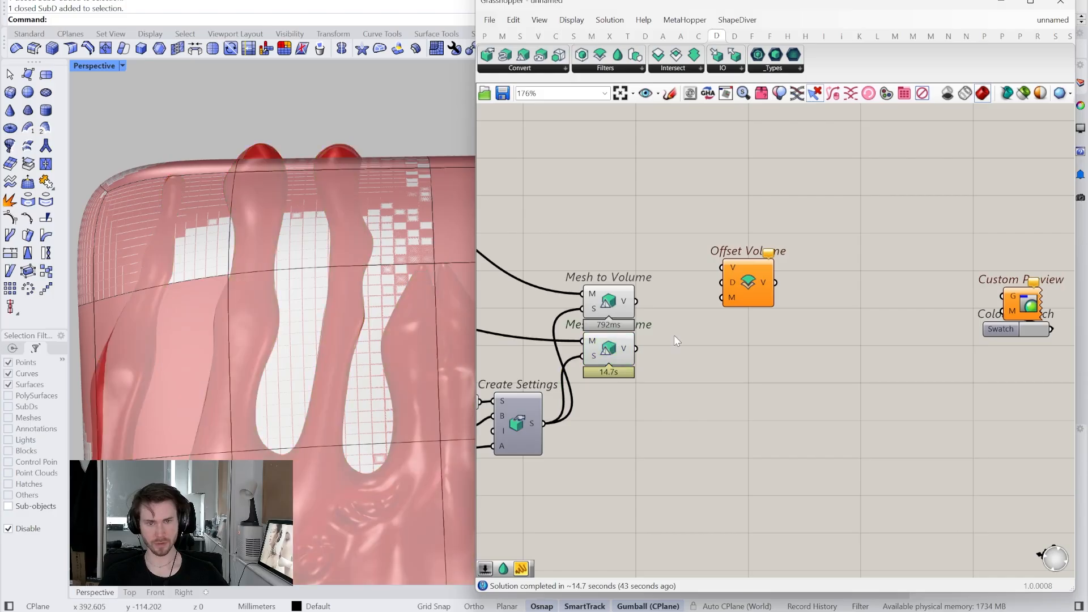
# - Create a 0.01–10 number slider and wire it and the block's volume into Offset Volume
pyautogui.doubleClick(682, 425)
pyautogui.write('.01..100')
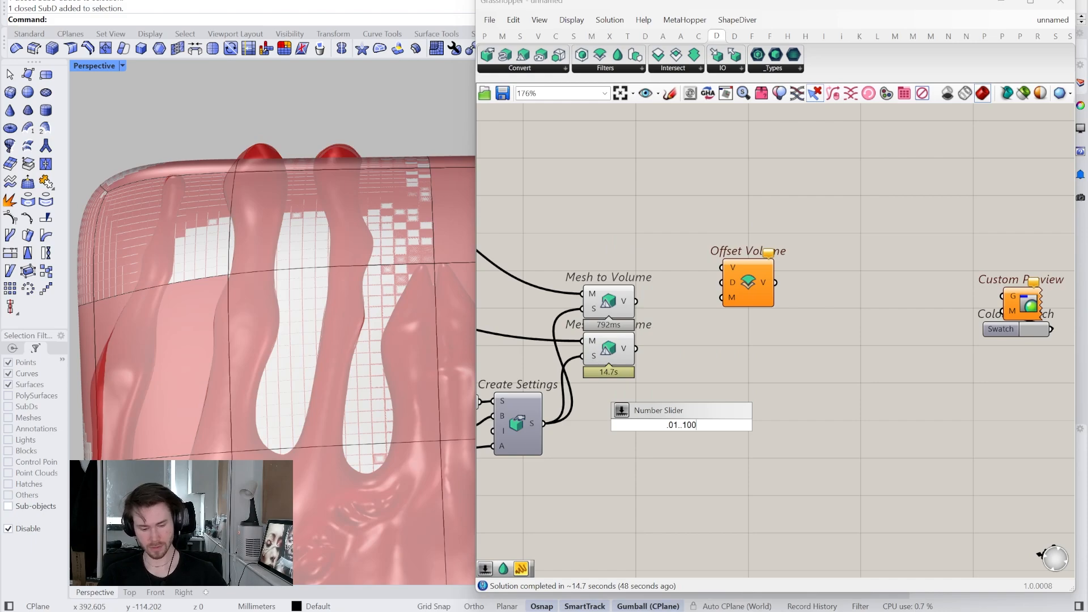
pyautogui.press('Return')
pyautogui.scroll(3, 652, 423)
pyautogui.moveTo(648, 419); pyautogui.dragTo(655, 422)
pyautogui.doubleClick(740, 441)
pyautogui.write('10')
pyautogui.press('Return')
pyautogui.moveTo(784, 438); pyautogui.dragTo(782, 319)
pyautogui.click(623, 242)
pyautogui.moveTo(728, 271); pyautogui.dragTo(764, 294)
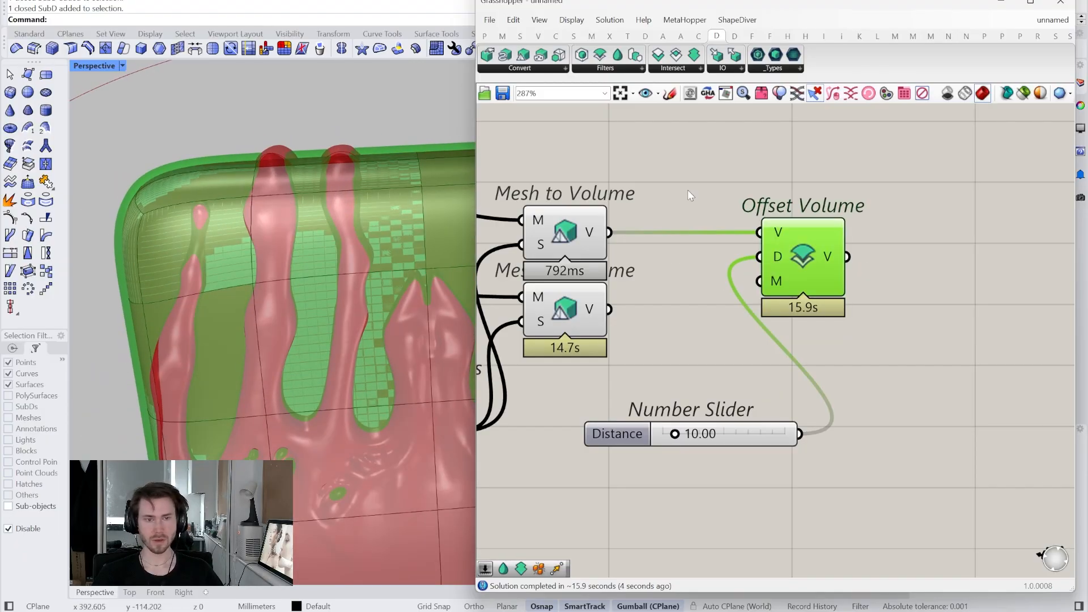
# - Set the Distance slider to 8 and review the lower Mesh to Volume's voxel settings
pyautogui.scroll(5, 368, 158)
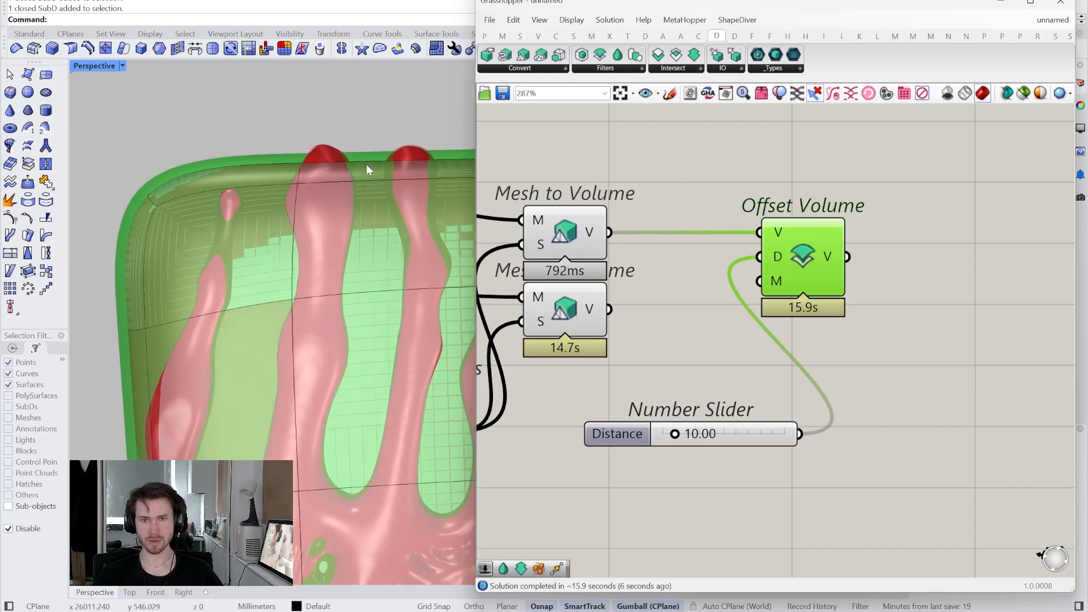
pyautogui.scroll(1, 374, 181)
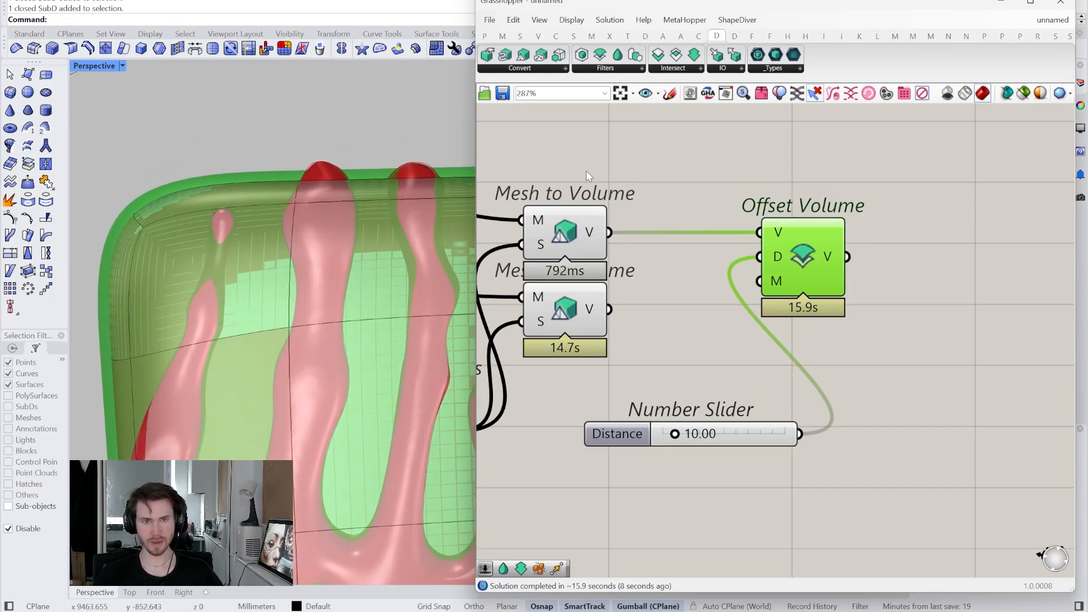
pyautogui.click(552, 111)
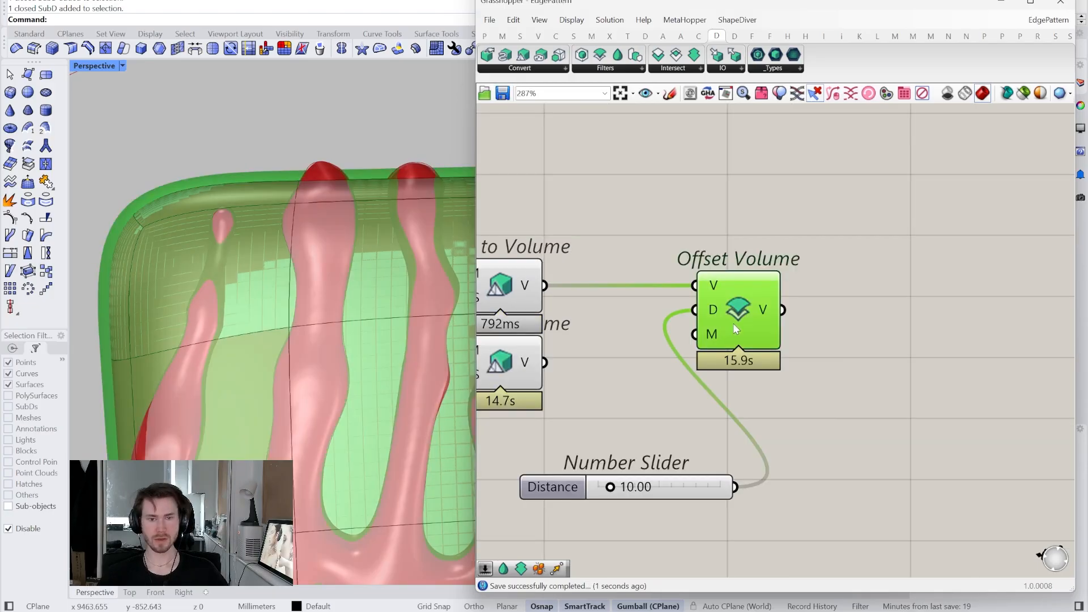
pyautogui.moveTo(733, 323); pyautogui.dragTo(743, 313, button='right')
pyautogui.doubleClick(699, 492)
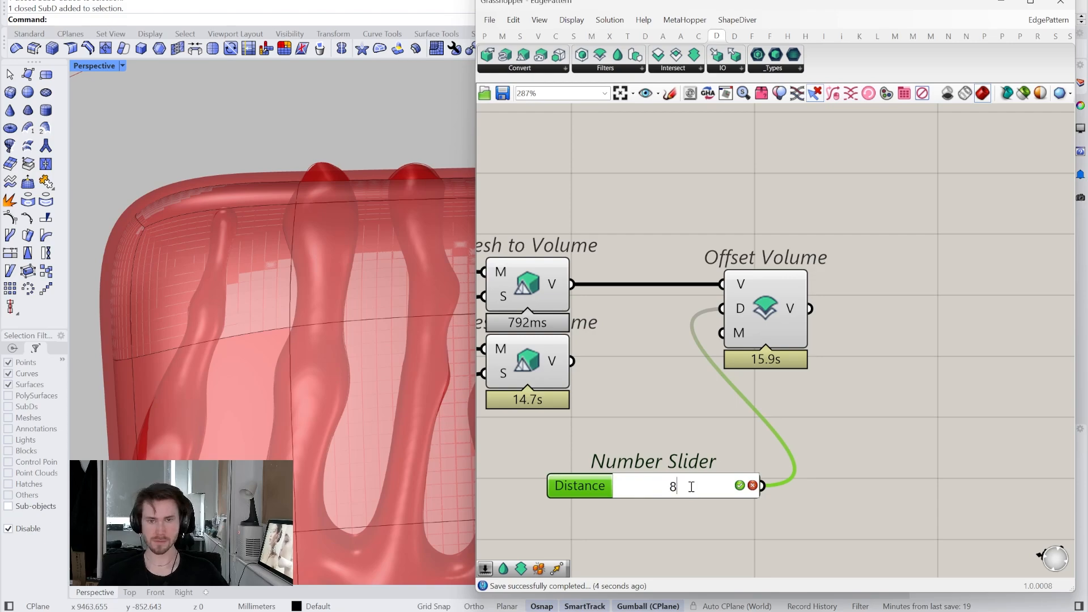
pyautogui.press('Return')
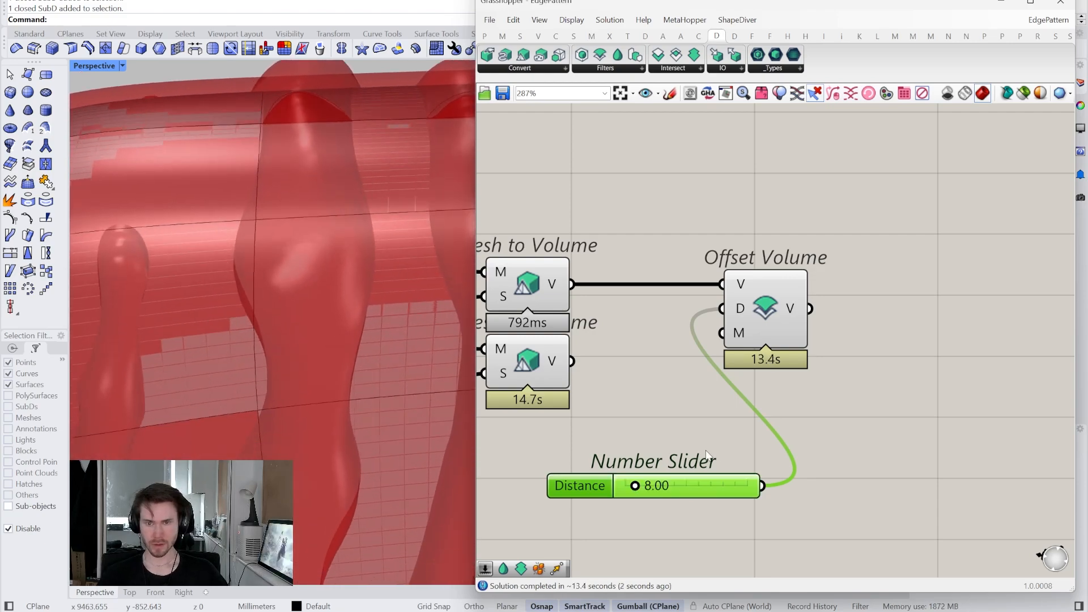
pyautogui.scroll(-3, 998, 339)
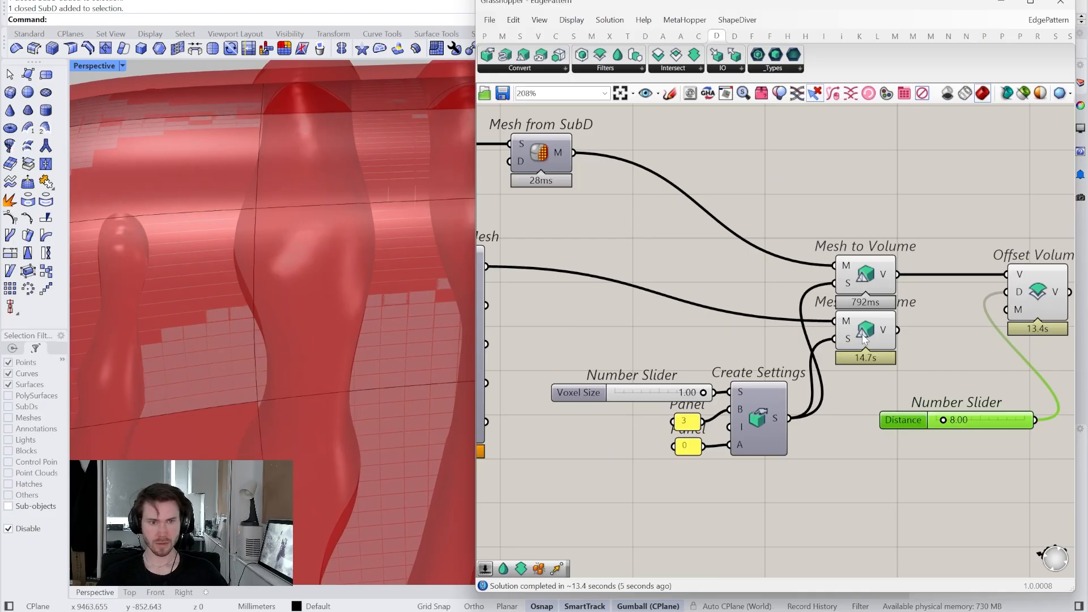
pyautogui.click(864, 336)
pyautogui.moveTo(864, 336); pyautogui.dragTo(761, 409, button='right')
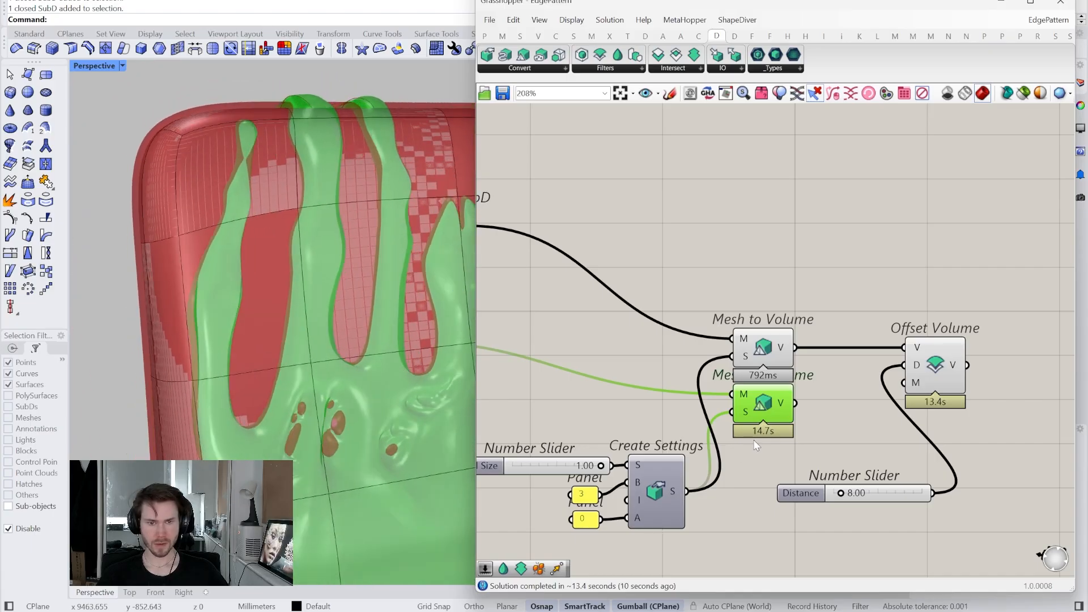
pyautogui.scroll(3, 729, 461)
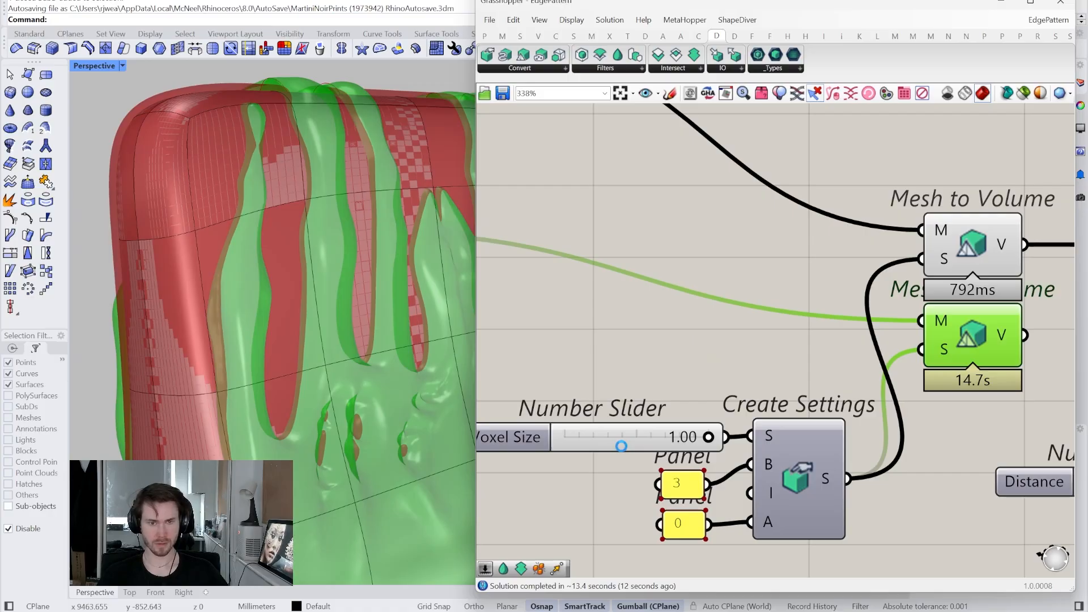
# - Raise the Voxel Size slider's maximum to 10 in its slider properties
pyautogui.rightClick(622, 448)
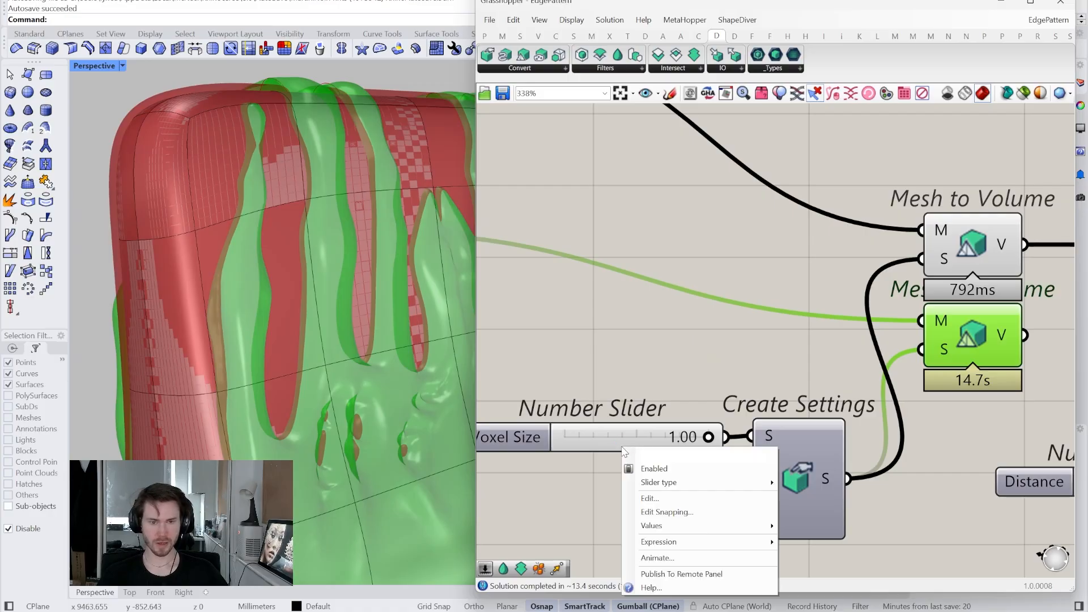
pyautogui.click(663, 498)
pyautogui.doubleClick(702, 481)
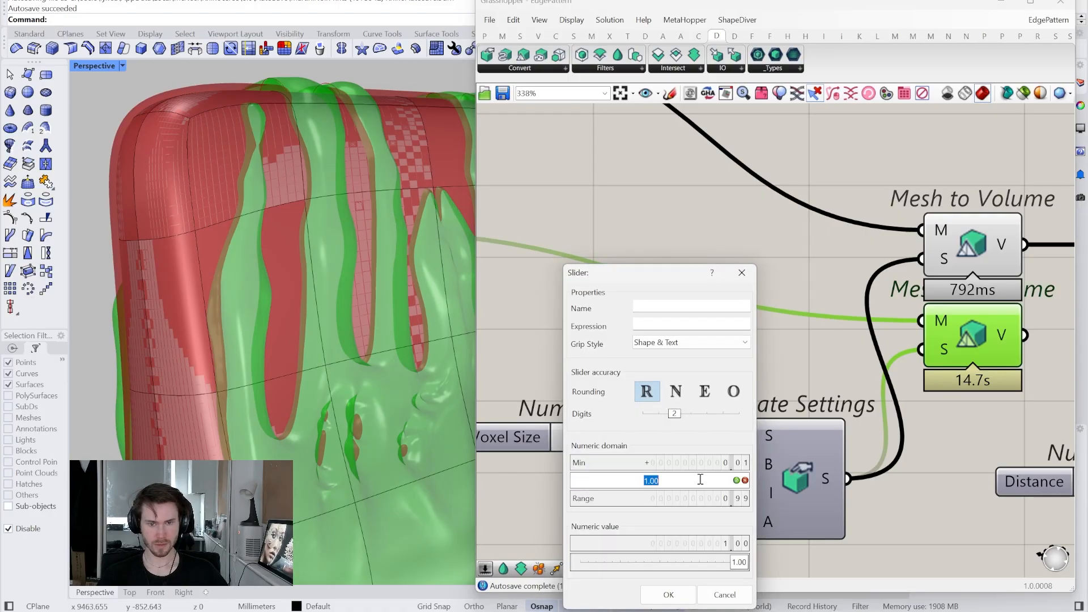
pyautogui.write('10')
pyautogui.press('Return')
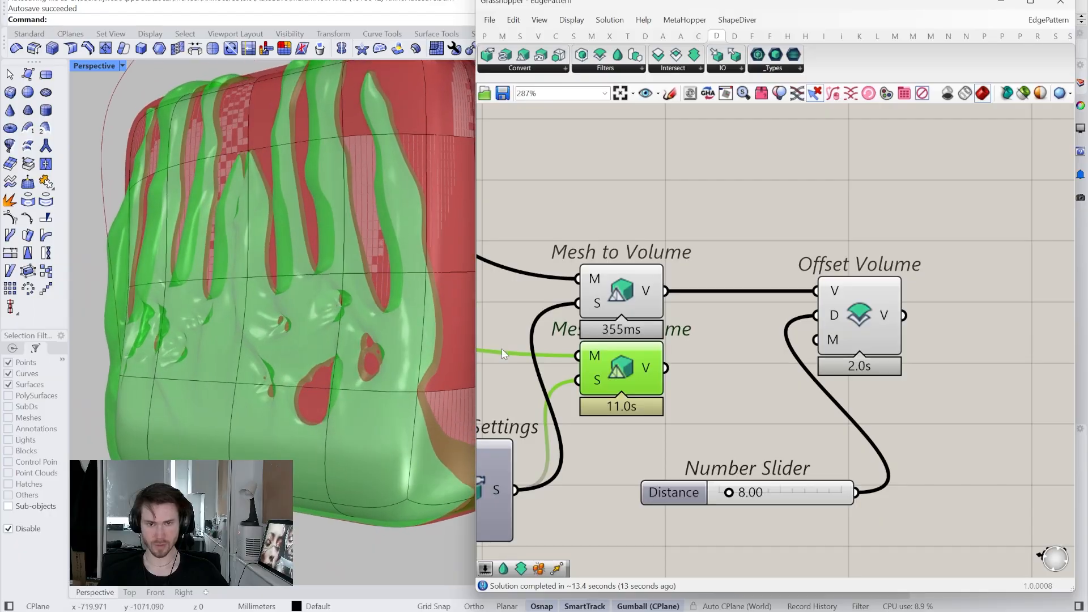
# - Narrow Grasshopper, enable Sub-objects picking and window-select the SubD block's lower band of faces
pyautogui.moveTo(477, 339); pyautogui.dragTo(674, 338)
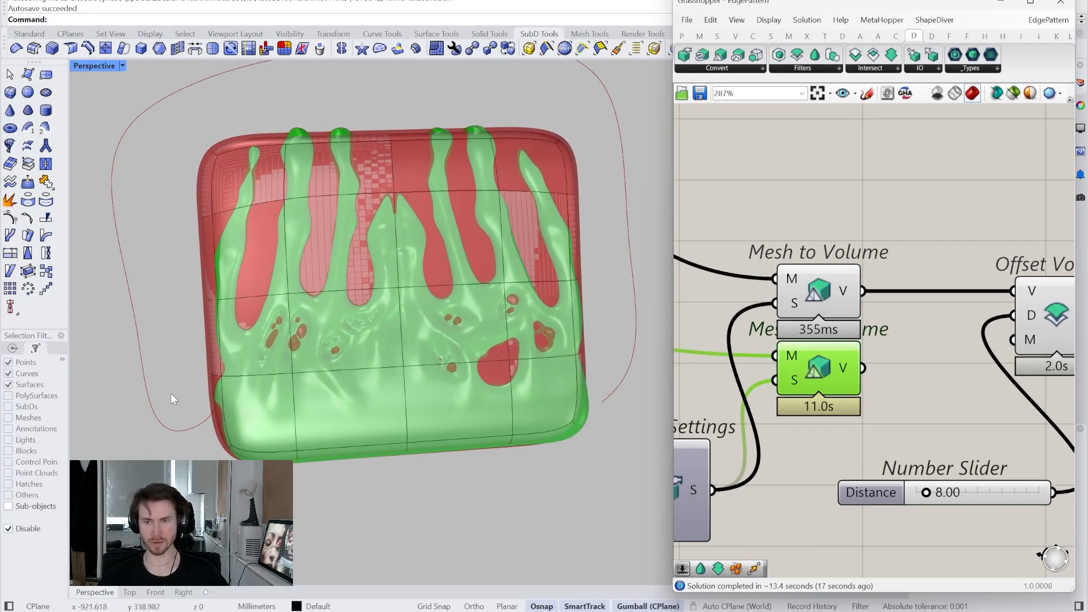
pyautogui.click(35, 507)
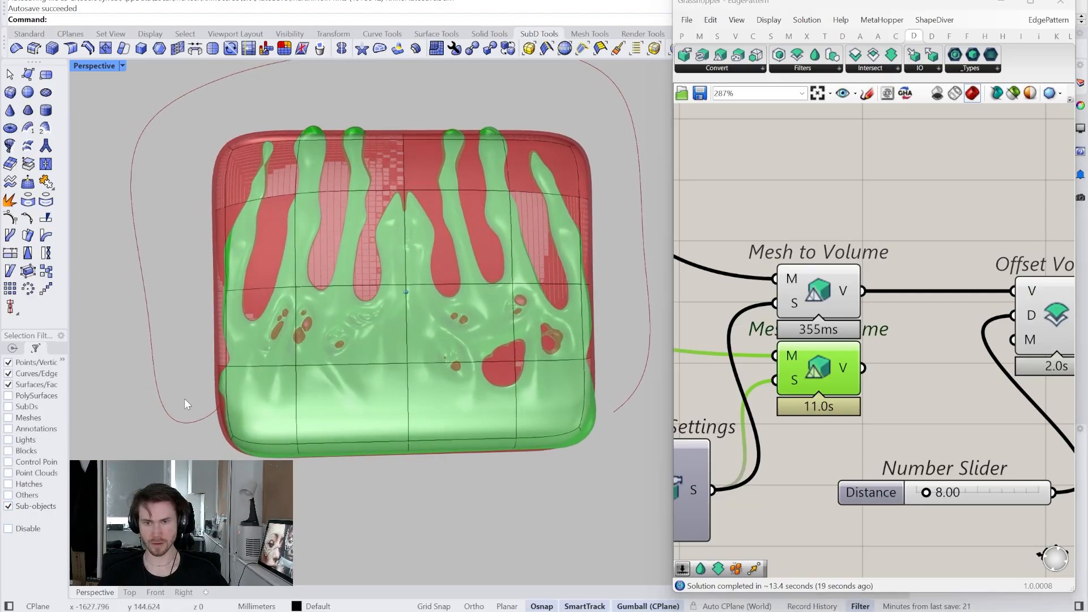
pyautogui.moveTo(142, 362); pyautogui.dragTo(328, 433)
pyautogui.moveTo(638, 525); pyautogui.dragTo(637, 525)
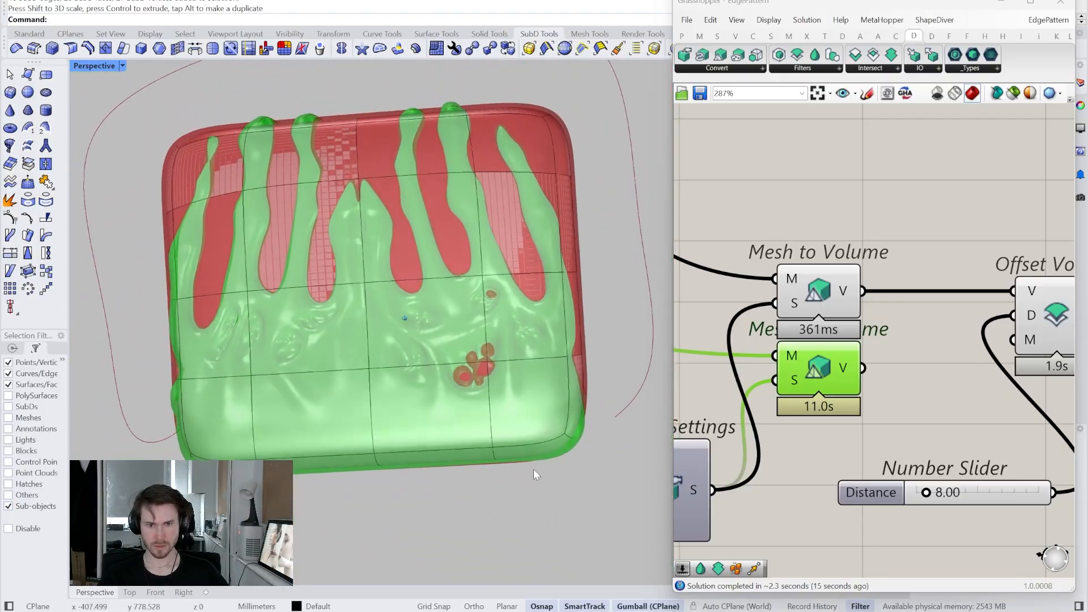
pyautogui.moveTo(158, 366); pyautogui.dragTo(595, 480)
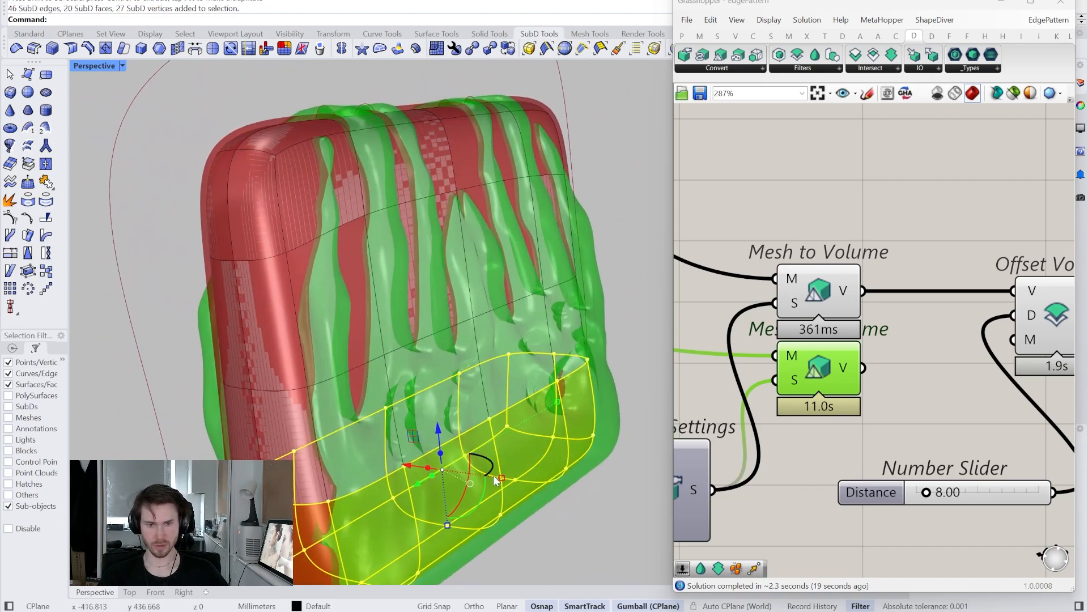
# - Drag the selected lower faces with the gumball, then clear the sub-object selection
pyautogui.moveTo(502, 480); pyautogui.dragTo(494, 479)
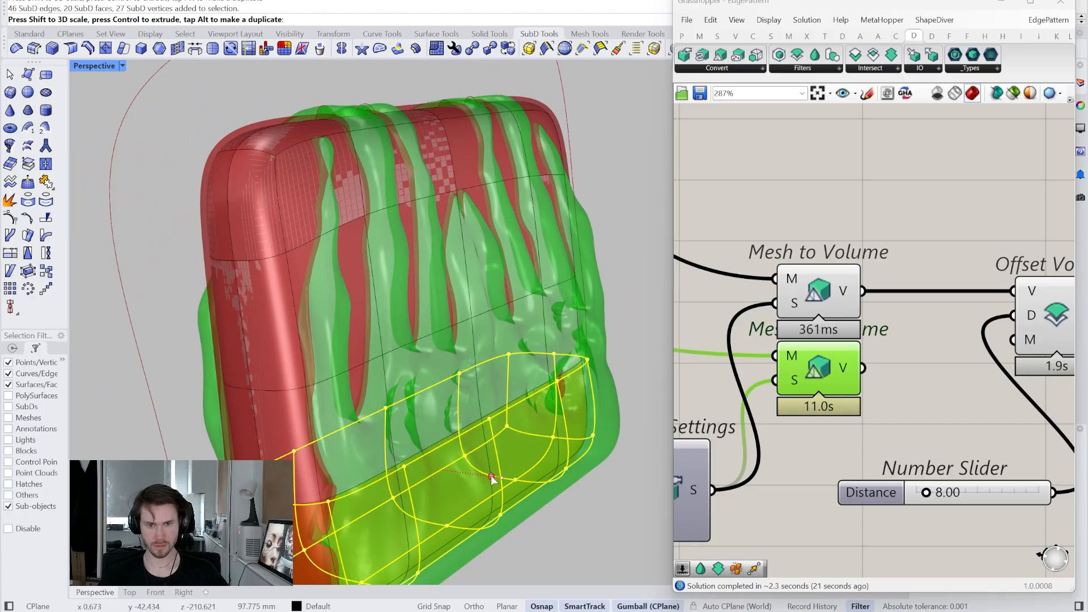
pyautogui.click(612, 482)
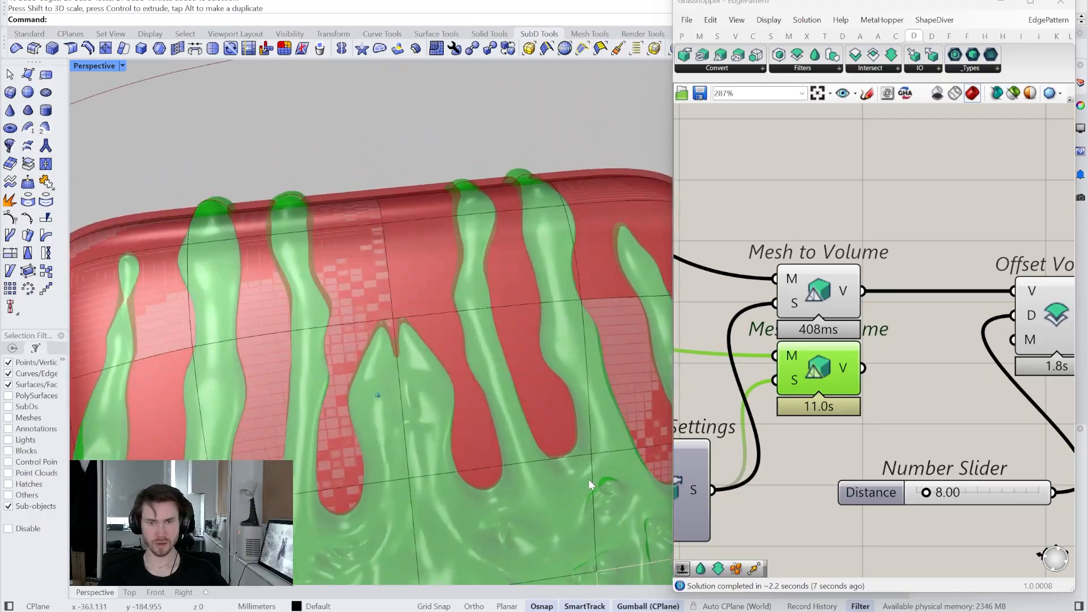
pyautogui.moveTo(880, 436); pyautogui.dragTo(853, 415, button='right')
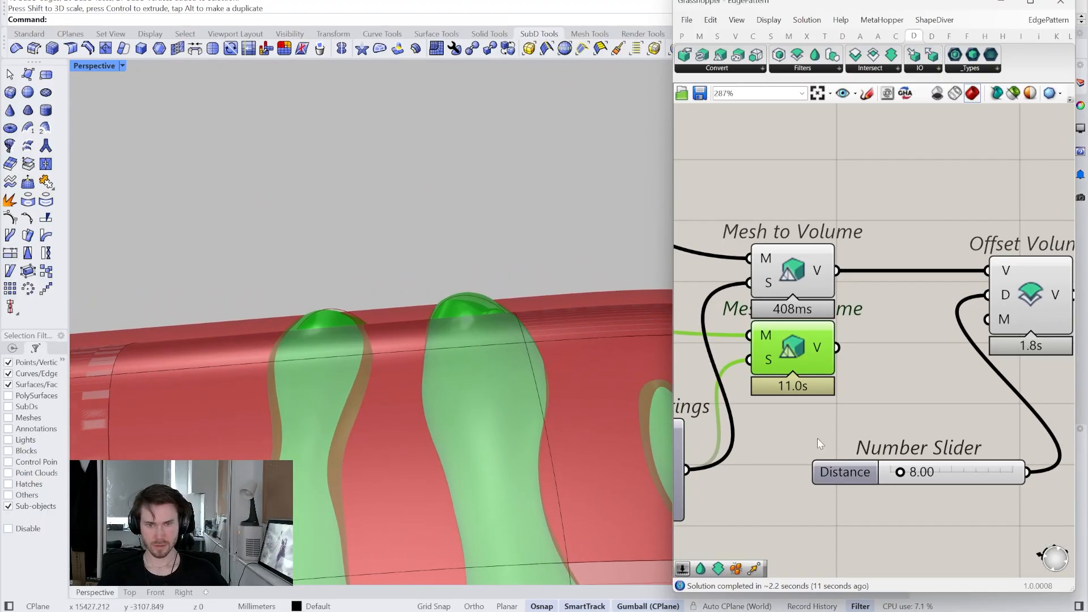
pyautogui.doubleClick(953, 472)
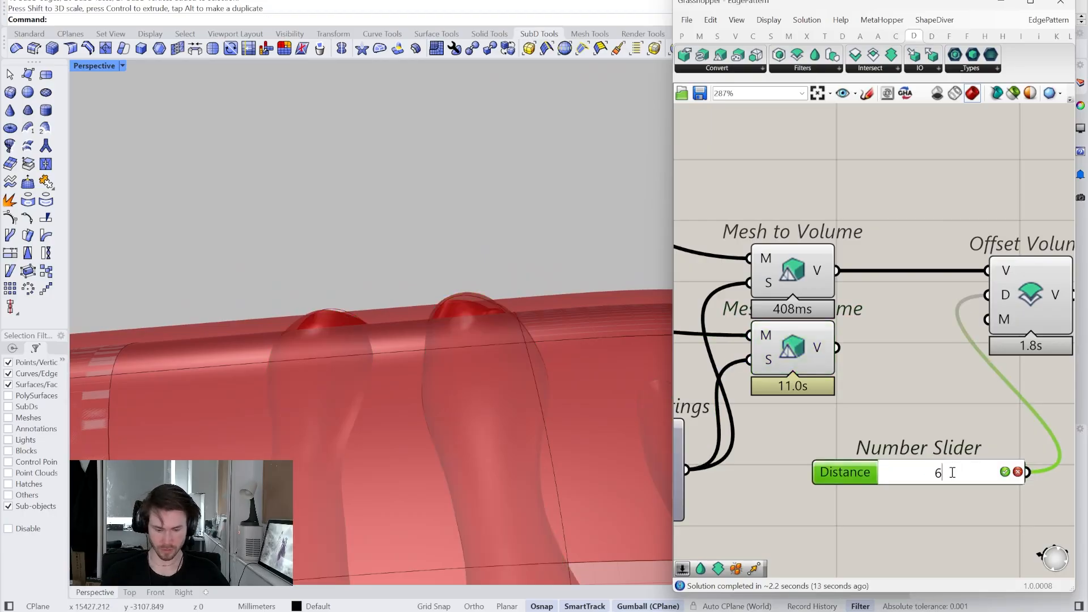
pyautogui.press('Return')
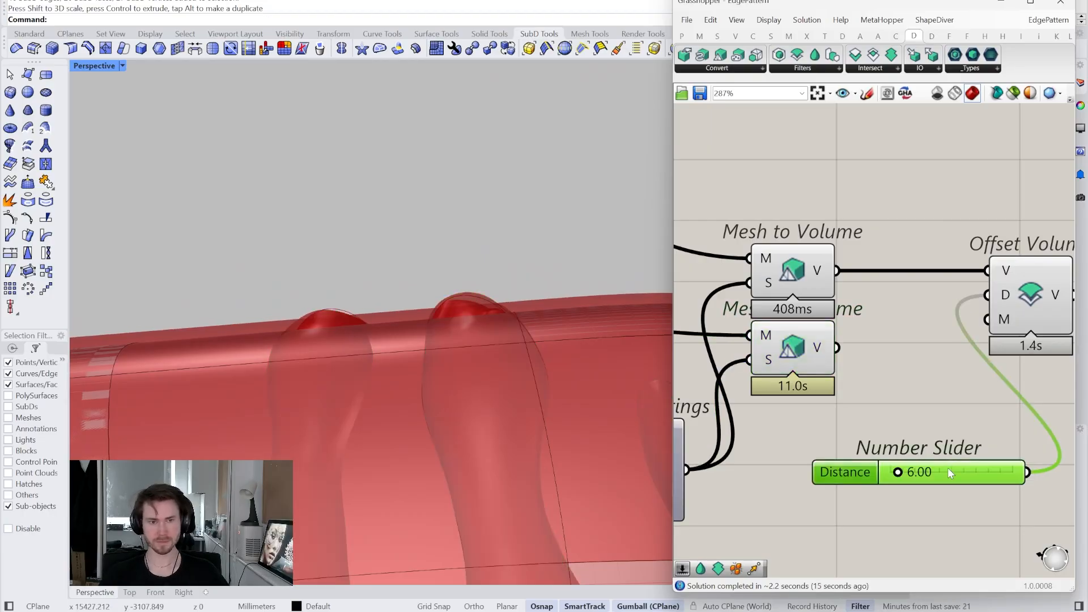
pyautogui.moveTo(1001, 412); pyautogui.dragTo(861, 433, button='right')
pyautogui.moveTo(838, 503); pyautogui.dragTo(756, 559)
pyautogui.moveTo(886, 324); pyautogui.dragTo(901, 380)
pyautogui.hotkey('ctrl', 'c')
pyautogui.hotkey('ctrl', 'v')
pyautogui.moveTo(783, 401); pyautogui.dragTo(878, 406, button='right')
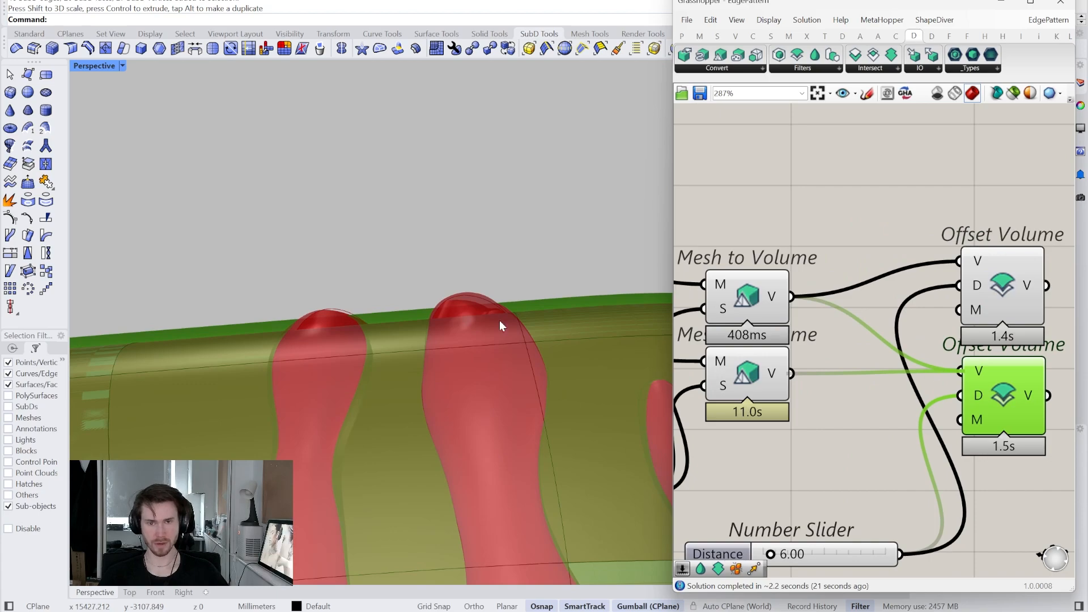
pyautogui.scroll(-4, 515, 307)
pyautogui.moveTo(514, 307); pyautogui.dragTo(480, 286, button='right')
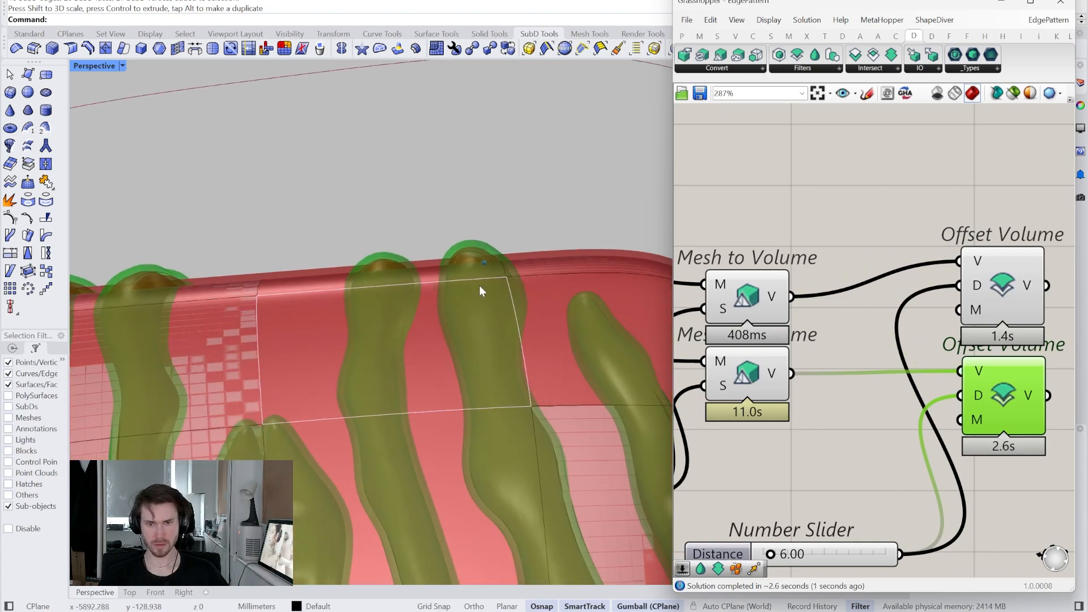
pyautogui.scroll(-3, 479, 286)
pyautogui.moveTo(992, 308); pyautogui.dragTo(915, 267, button='right')
pyautogui.scroll(-1, 912, 316)
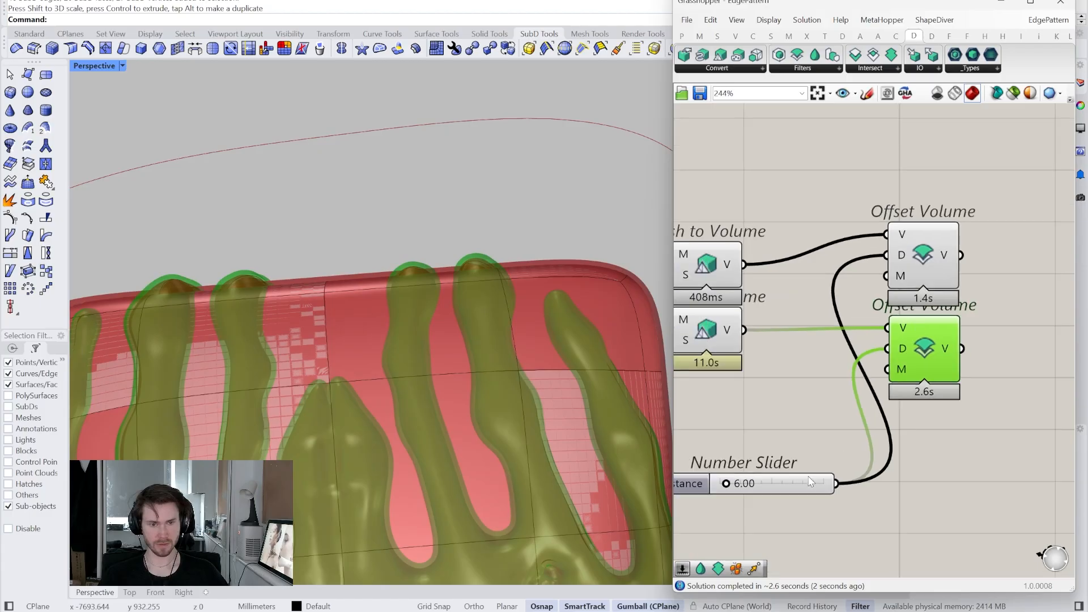
pyautogui.moveTo(809, 478); pyautogui.dragTo(809, 401)
pyautogui.moveTo(1007, 348); pyautogui.dragTo(894, 245)
pyautogui.scroll(8, 509, 253)
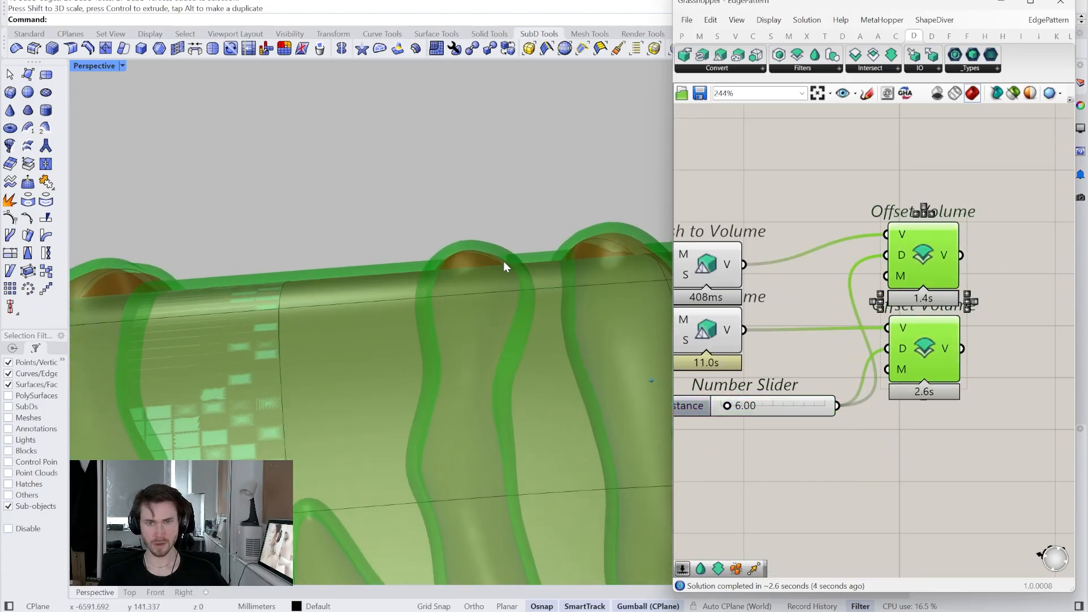
pyautogui.scroll(1, 467, 272)
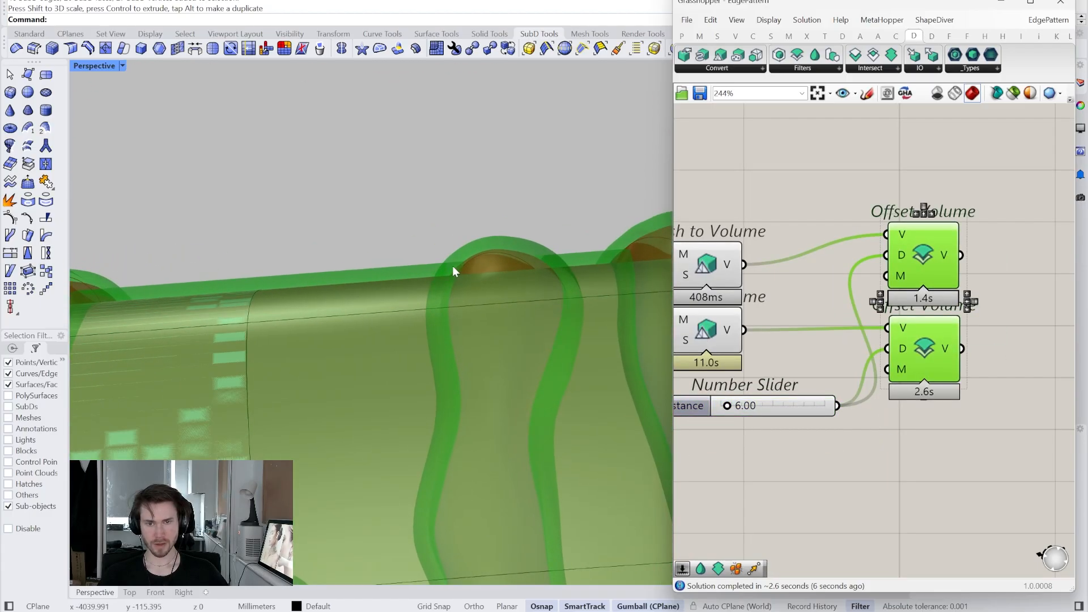
pyautogui.moveTo(444, 241); pyautogui.dragTo(390, 303, button='right')
pyautogui.scroll(2, 446, 249)
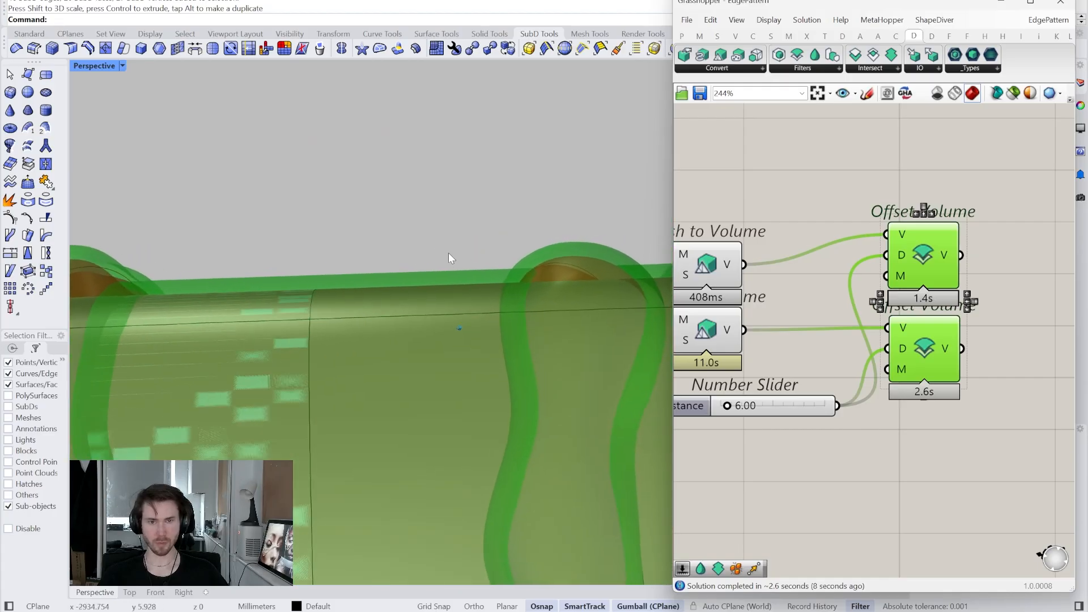
pyautogui.moveTo(447, 253); pyautogui.dragTo(478, 287, button='right')
pyautogui.scroll(4, 478, 295)
pyautogui.scroll(5, 482, 277)
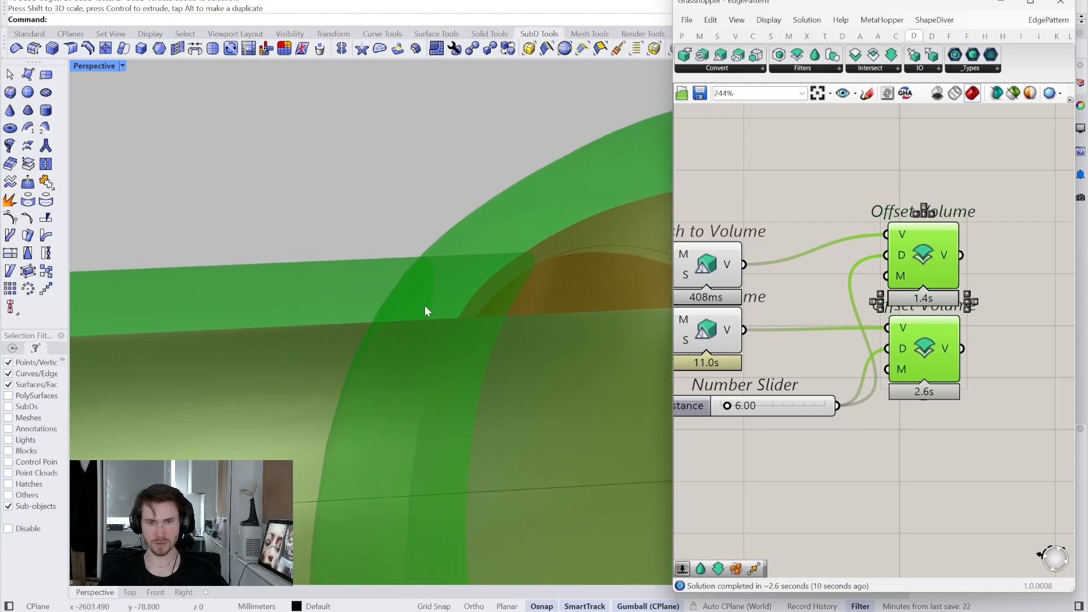
pyautogui.moveTo(389, 258)
pyautogui.mouseDown(button='right')
pyautogui.moveTo(476, 296)
pyautogui.moveTo(418, 291)
pyautogui.moveTo(401, 274)
pyautogui.moveTo(415, 295)
pyautogui.moveTo(395, 364)
pyautogui.moveTo(407, 431)
pyautogui.moveTo(362, 498)
pyautogui.moveTo(397, 454)
pyautogui.mouseUp(button='right')
pyautogui.scroll(-5, 361, 495)
pyautogui.moveTo(1040, 259); pyautogui.dragTo(936, 302, button='right')
pyautogui.click(936, 301)
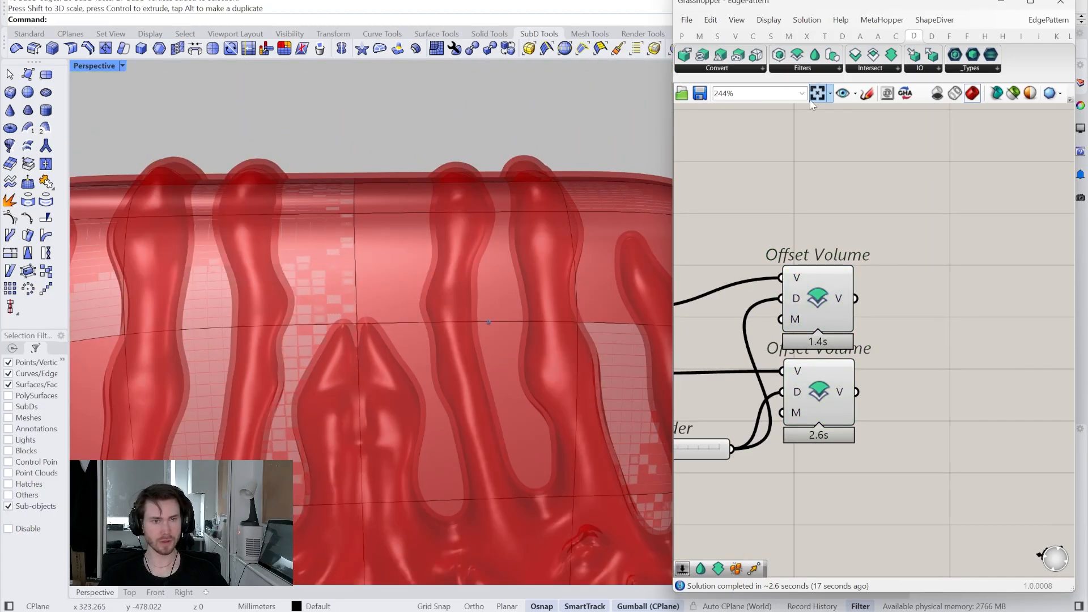
pyautogui.click(874, 59)
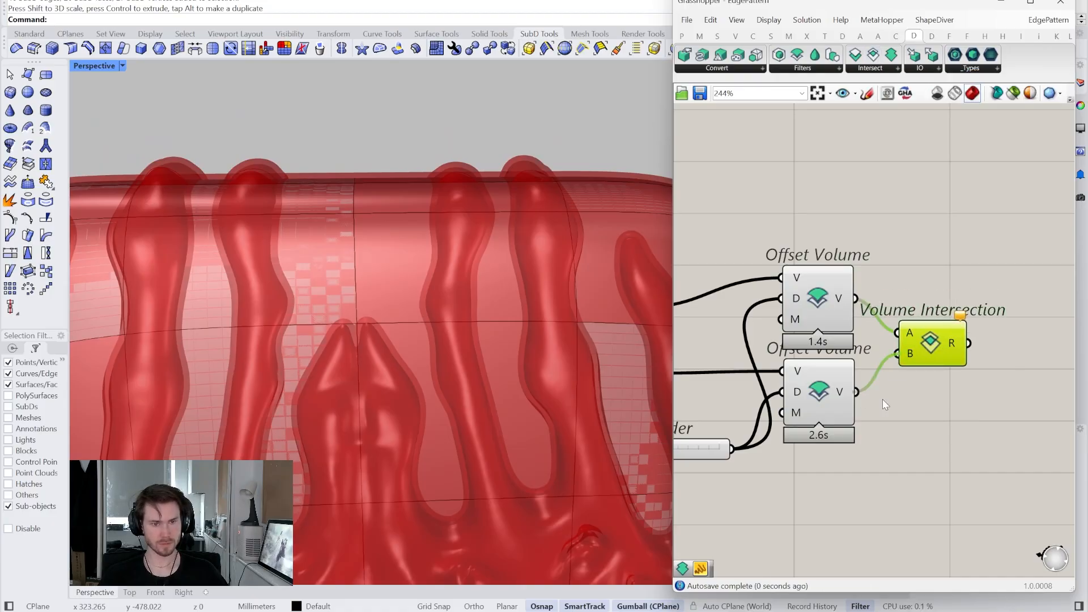
# - Hide the previews of both Offset Volume and both Mesh to Volume components
pyautogui.moveTo(756, 204); pyautogui.dragTo(841, 395)
pyautogui.hotkey('ctrl', 'q')
pyautogui.click(737, 247)
pyautogui.moveTo(737, 248); pyautogui.dragTo(932, 207, button='right')
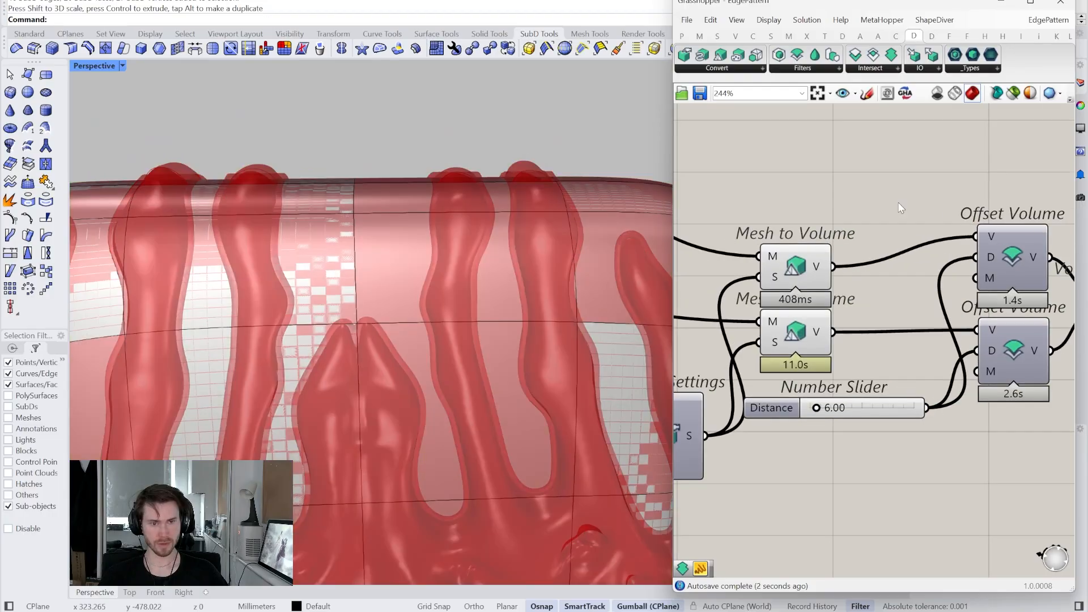
pyautogui.moveTo(888, 201); pyautogui.dragTo(796, 335)
pyautogui.middleClick(785, 153)
pyautogui.click(791, 172)
pyautogui.click(781, 163)
pyautogui.moveTo(781, 162); pyautogui.dragTo(763, 180, button='right')
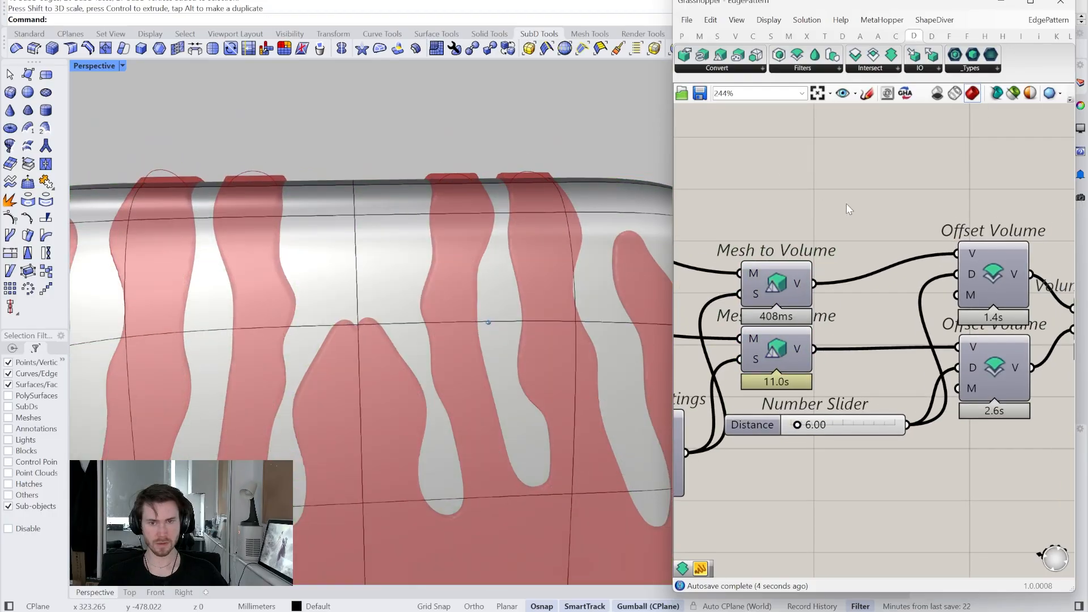
# - Inspect the Volume Intersection result and move the Custom Preview and swatch further right
pyautogui.moveTo(438, 254); pyautogui.dragTo(404, 291, button='right')
pyautogui.scroll(8, 404, 292)
pyautogui.moveTo(386, 406); pyautogui.dragTo(434, 321, button='right')
pyautogui.scroll(-4, 434, 321)
pyautogui.scroll(-2, 861, 405)
pyautogui.moveTo(919, 391); pyautogui.dragTo(780, 404, button='right')
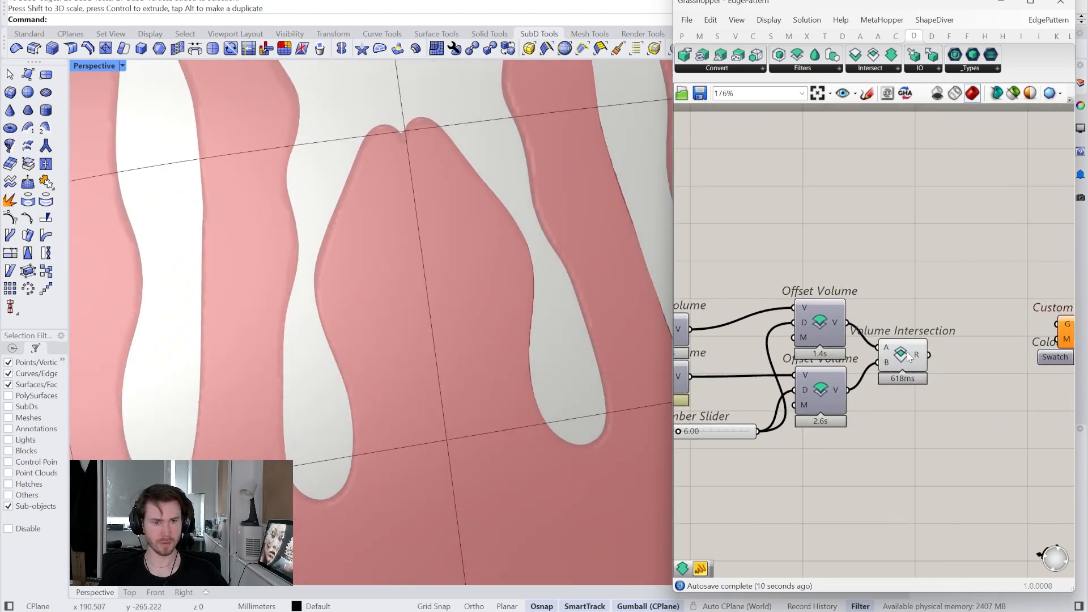
pyautogui.click(919, 350)
pyautogui.moveTo(920, 351); pyautogui.dragTo(814, 368, button='right')
pyautogui.scroll(-2, 814, 372)
pyautogui.click(849, 325)
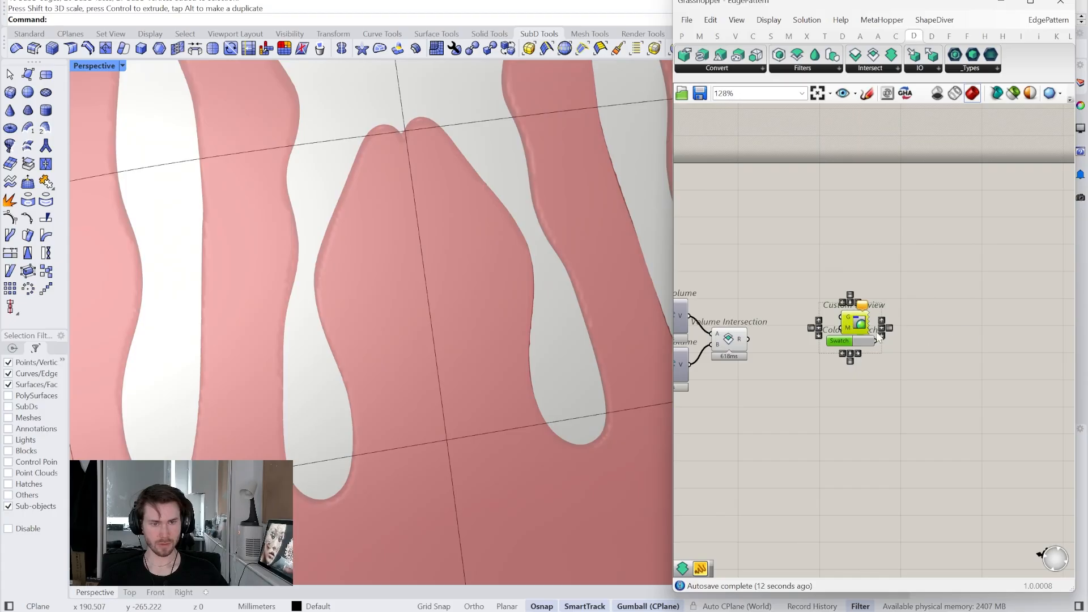
pyautogui.moveTo(858, 326); pyautogui.dragTo(951, 344)
pyautogui.click(810, 336)
# - Place a Volume Union component to the right of Volume Intersection
pyautogui.moveTo(809, 336); pyautogui.dragTo(1028, 309, button='right')
pyautogui.scroll(2, 949, 313)
pyautogui.click(948, 313)
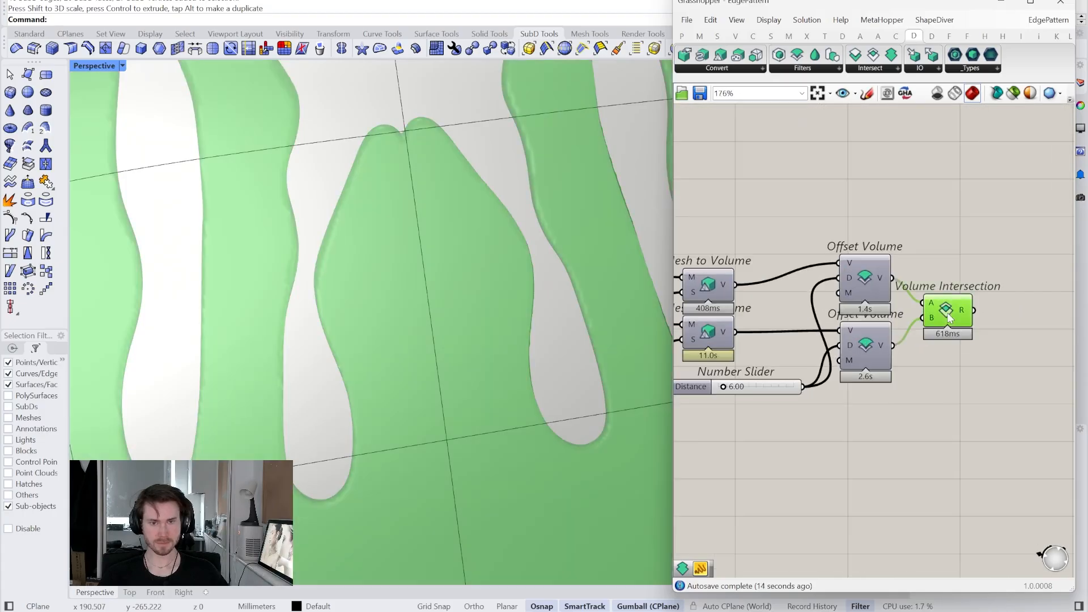
pyautogui.moveTo(949, 317); pyautogui.dragTo(865, 349, button='right')
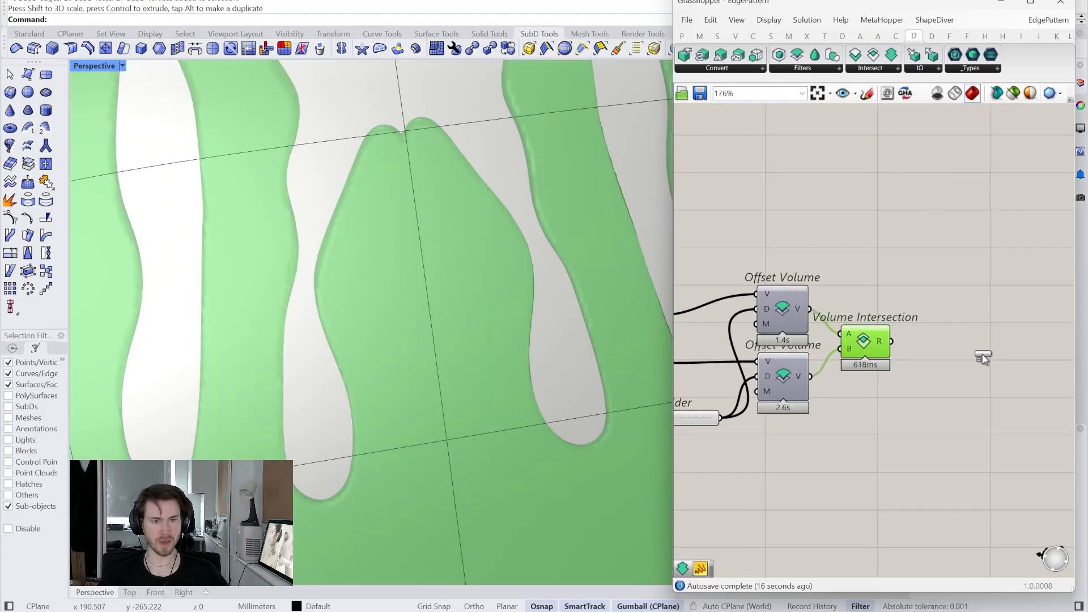
pyautogui.moveTo(983, 356); pyautogui.dragTo(984, 355)
# - Preview only the selected Volume Intersection and Mesh to Volume components
pyautogui.click(876, 347)
pyautogui.moveTo(876, 346); pyautogui.dragTo(989, 343, button='right')
pyautogui.scroll(-1, 989, 343)
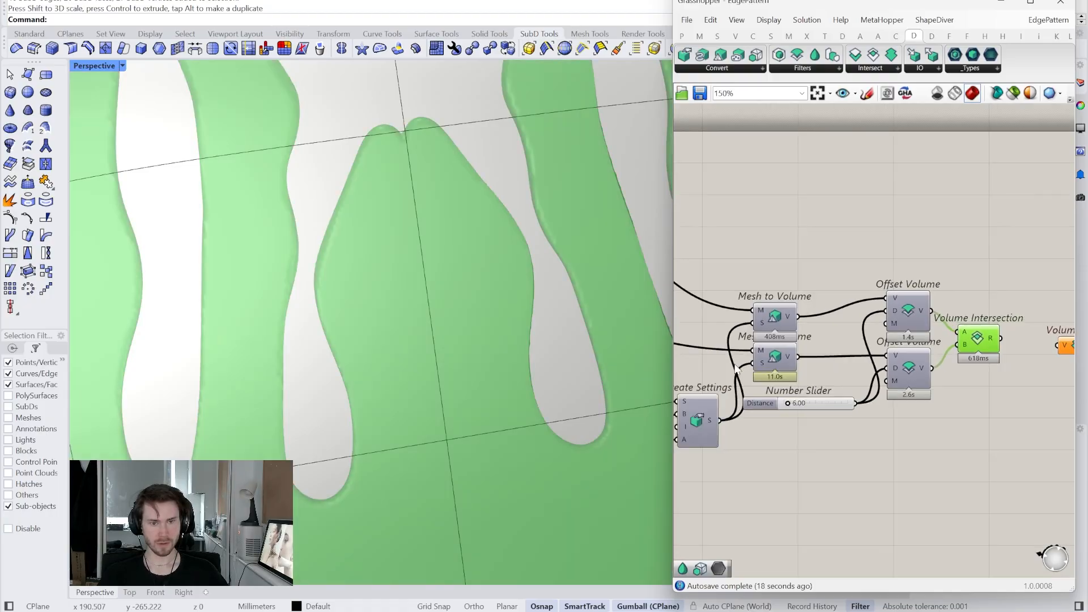
pyautogui.moveTo(735, 365); pyautogui.dragTo(841, 357, button='right')
pyautogui.click(880, 310)
pyautogui.moveTo(881, 310); pyautogui.dragTo(865, 313, button='right')
pyautogui.click(1014, 93)
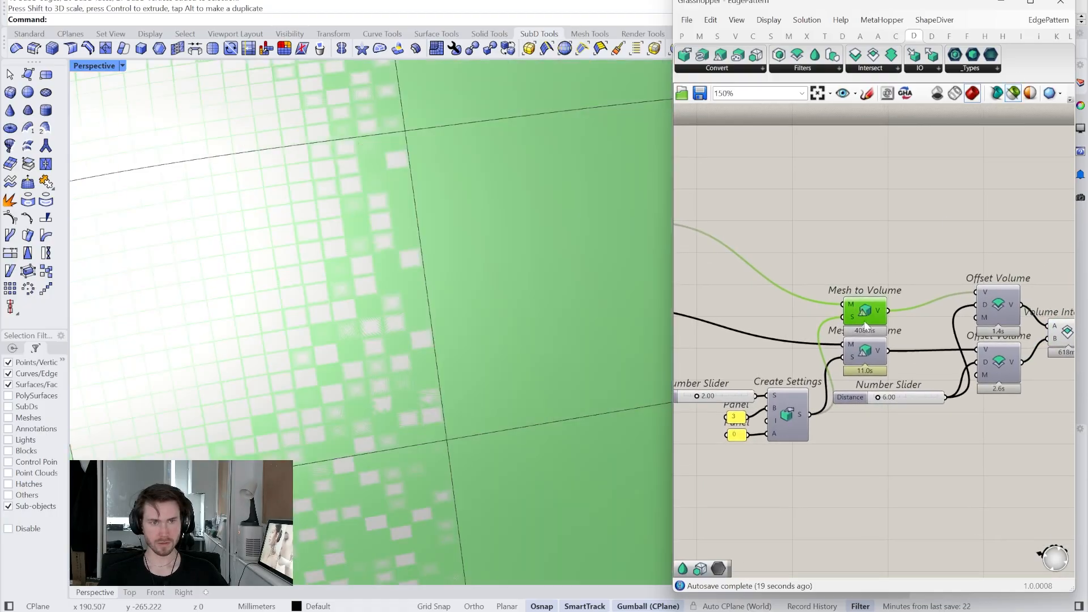
pyautogui.scroll(-10, 370, 329)
pyautogui.moveTo(1037, 327); pyautogui.dragTo(850, 345, button='right')
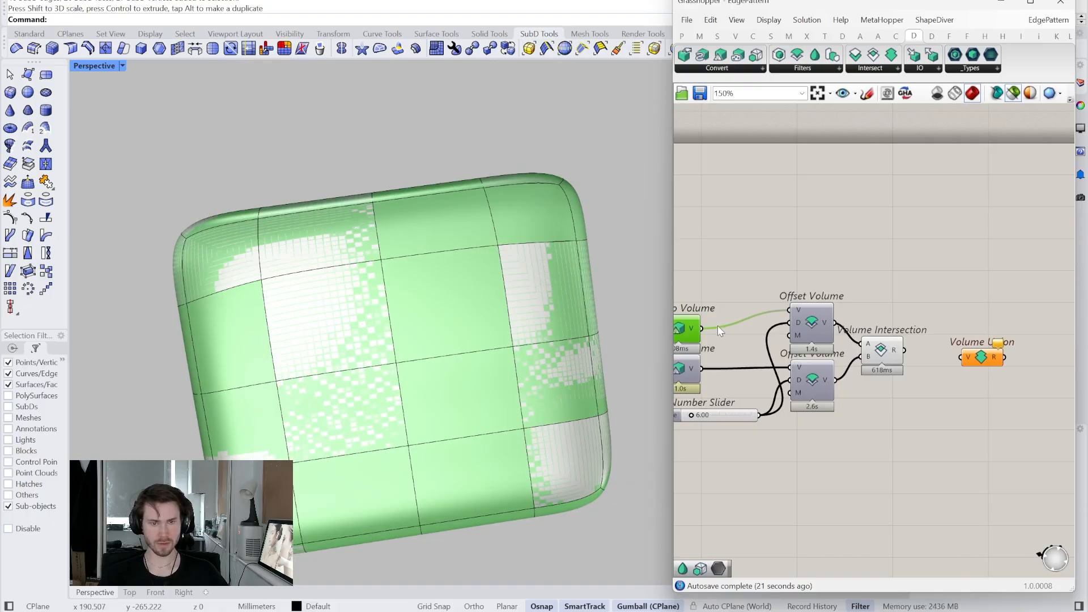
# - Turn off Volume Intersection's preview, restore all component previews, and position Volume Union beside it
pyautogui.click(682, 380)
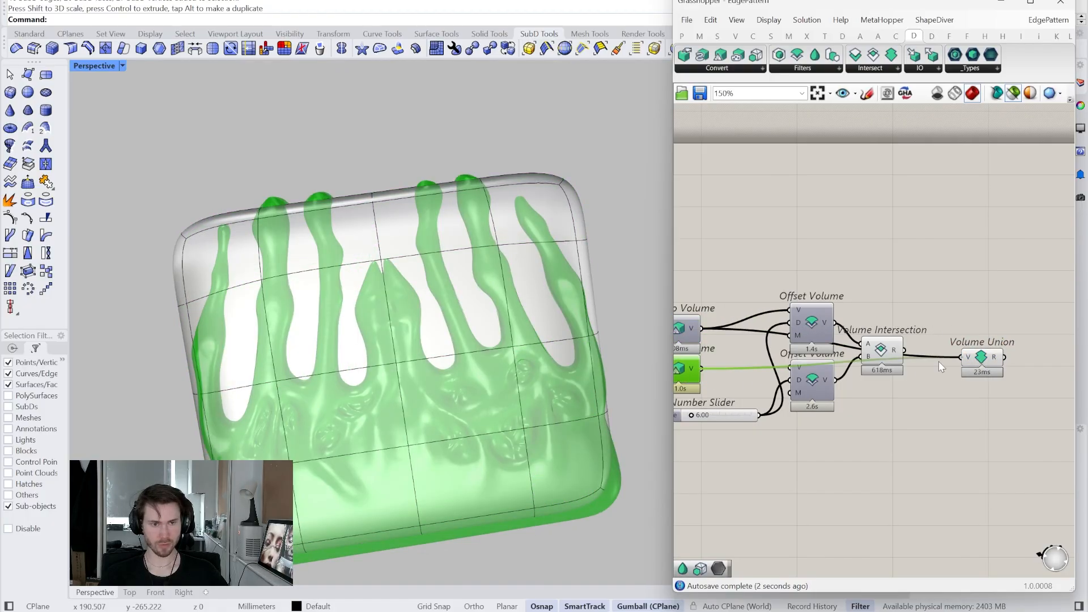
pyautogui.click(892, 355)
pyautogui.moveTo(982, 357); pyautogui.dragTo(993, 317)
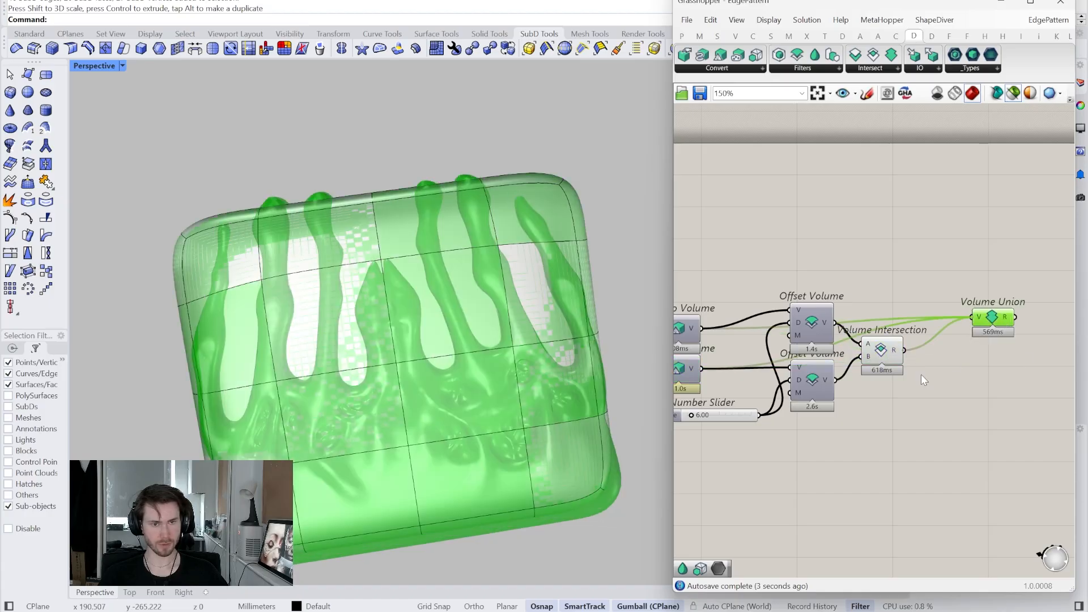
pyautogui.moveTo(914, 391); pyautogui.dragTo(839, 221)
pyautogui.rightClick(842, 221)
pyautogui.click(851, 237)
pyautogui.click(852, 238)
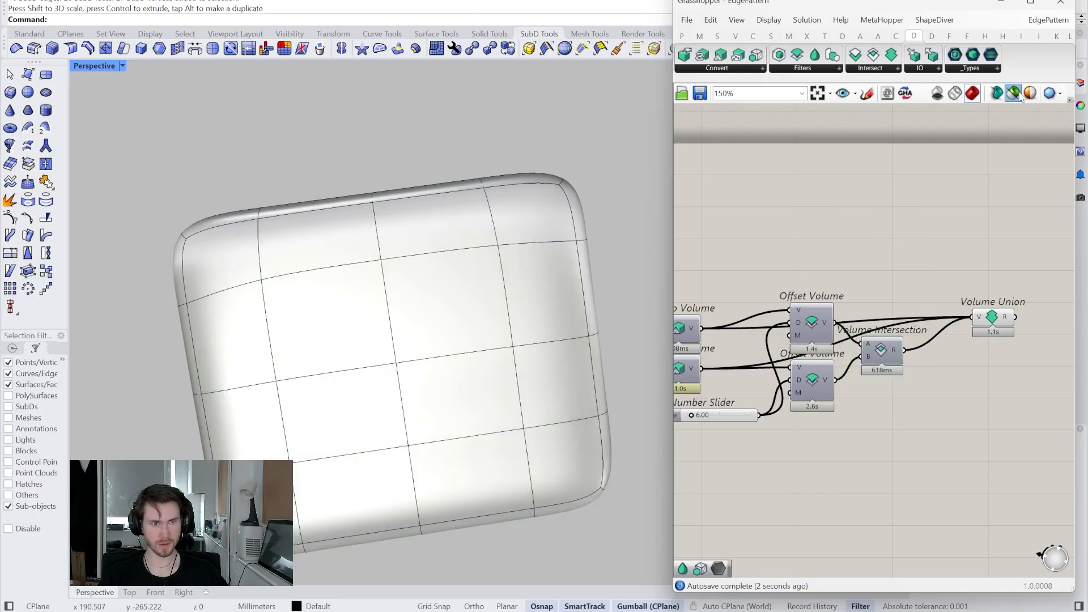
pyautogui.click(1014, 94)
pyautogui.moveTo(998, 319)
pyautogui.mouseDown()
pyautogui.moveTo(981, 352)
pyautogui.moveTo(985, 322)
pyautogui.mouseUp()
# - Flatten Volume Union's V input so the three volumes merge into one
pyautogui.scroll(7, 984, 321)
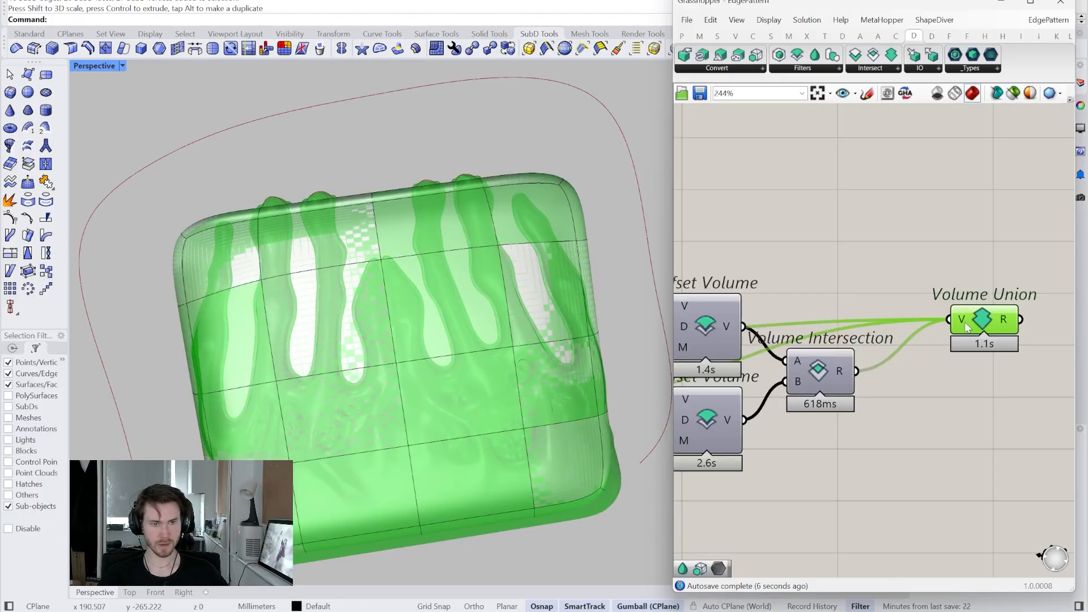
pyautogui.moveTo(954, 319); pyautogui.dragTo(870, 330, button='right')
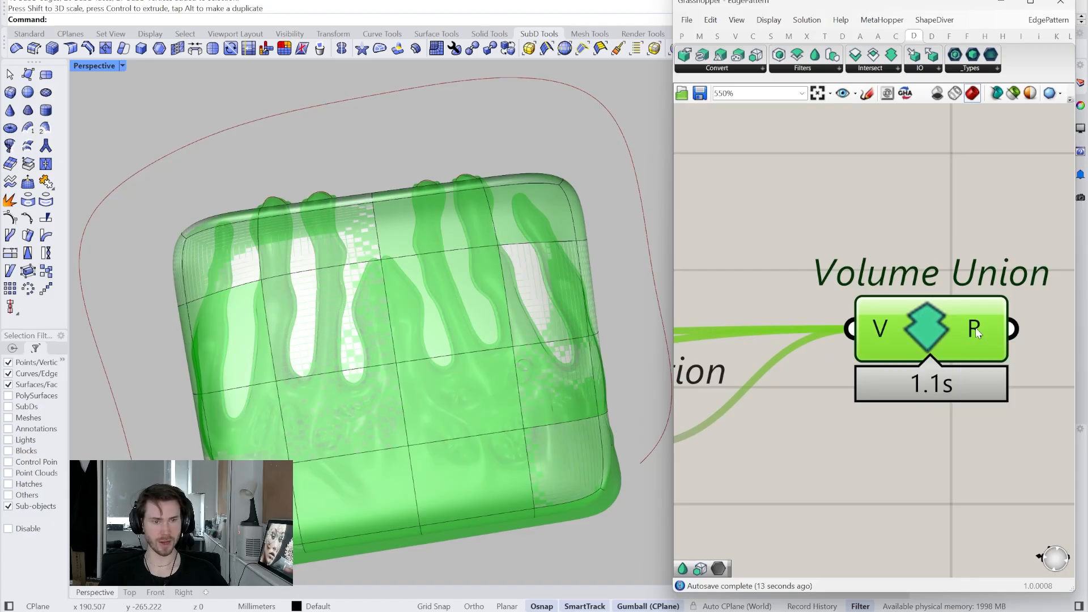
pyautogui.rightClick(884, 330)
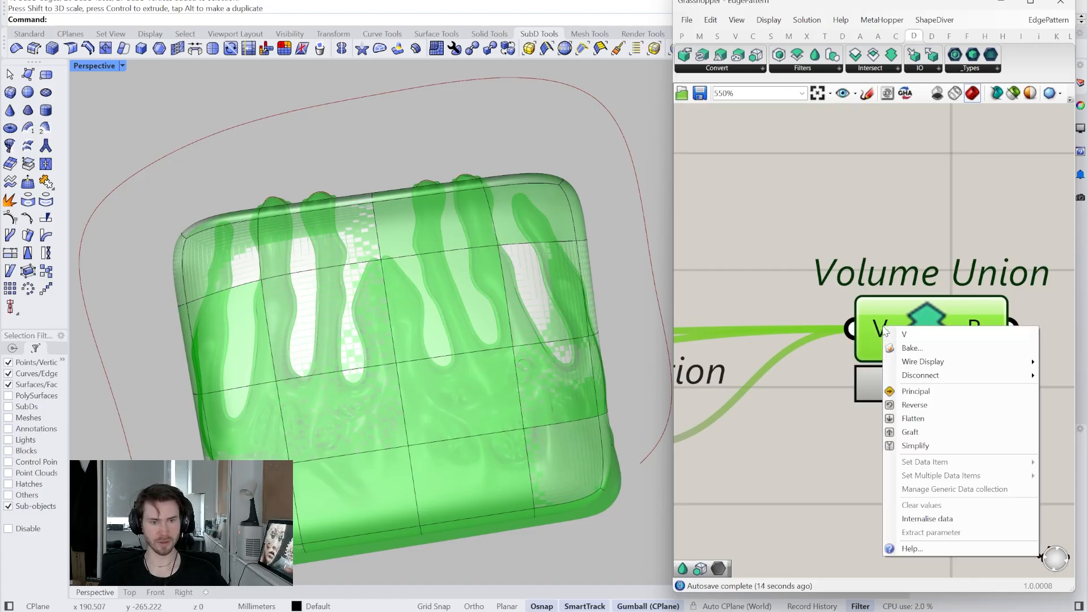
pyautogui.click(913, 418)
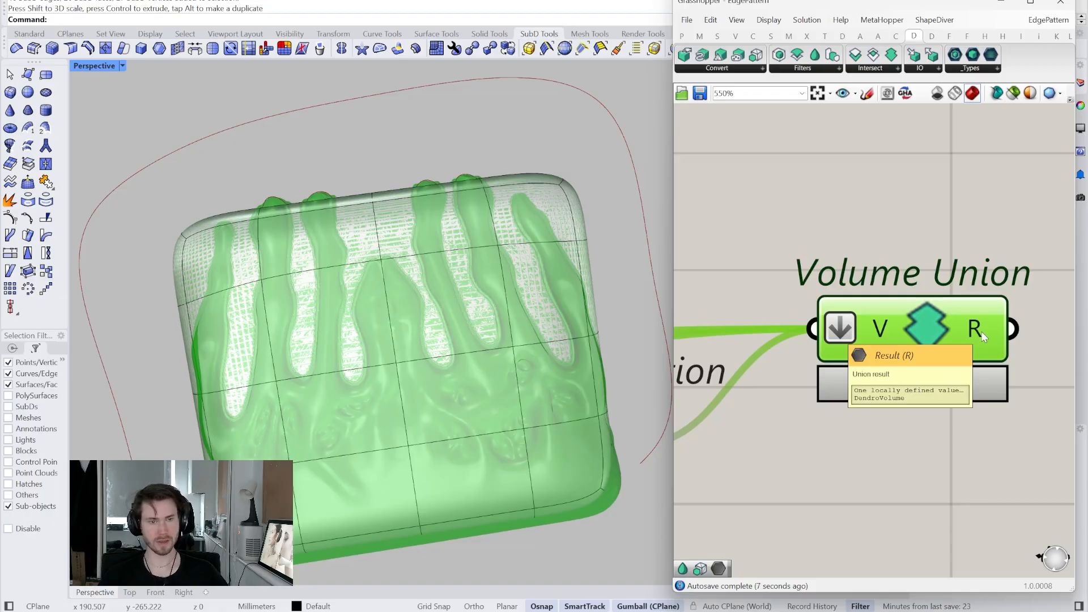
pyautogui.scroll(-4, 982, 331)
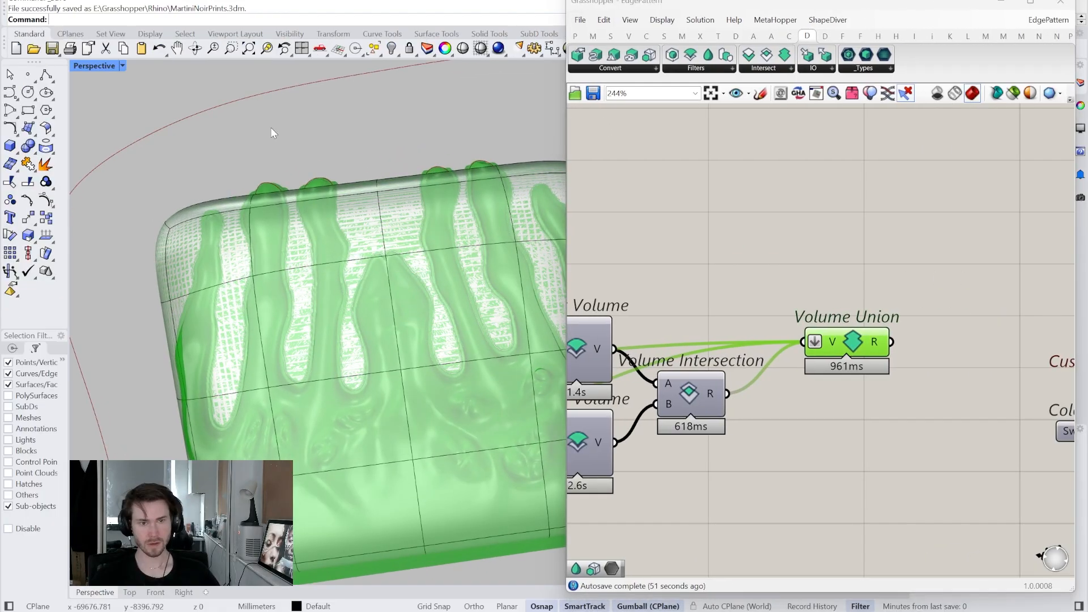
# - Wire Volume Union's result into Custom Preview and switch off the union's own preview
pyautogui.moveTo(884, 313); pyautogui.dragTo(892, 342, button='right')
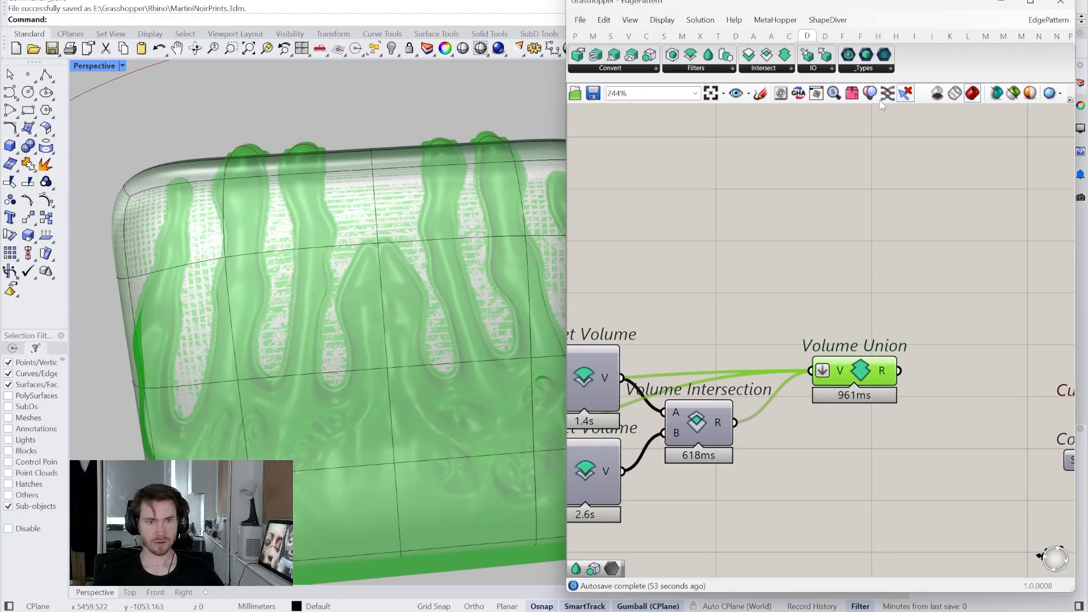
pyautogui.click(876, 181)
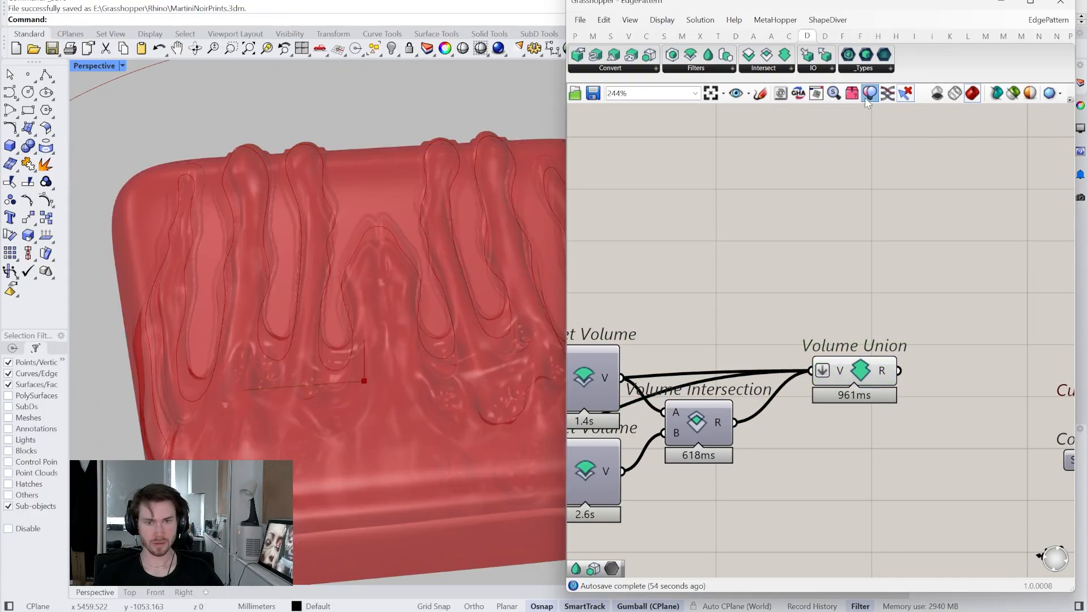
pyautogui.click(859, 368)
pyautogui.click(885, 344)
pyautogui.moveTo(895, 351); pyautogui.dragTo(678, 387, button='right')
pyautogui.scroll(-3, 673, 392)
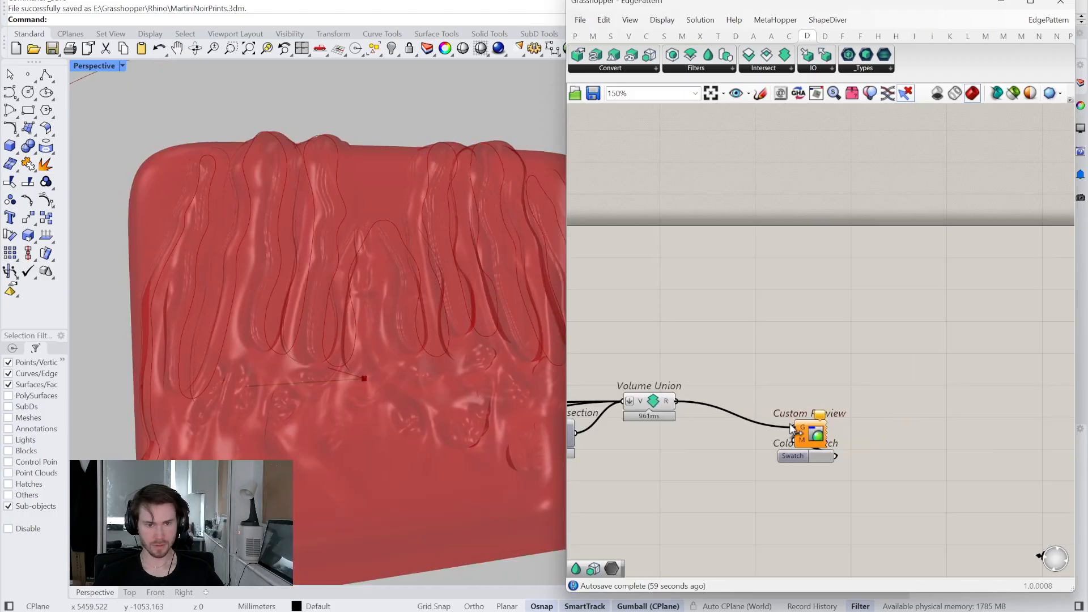
pyautogui.moveTo(786, 425); pyautogui.dragTo(794, 428)
pyautogui.rightClick(653, 403)
pyautogui.click(680, 431)
# - Move the union and preview components right, lifting Volume Union to make room
pyautogui.scroll(5, 339, 314)
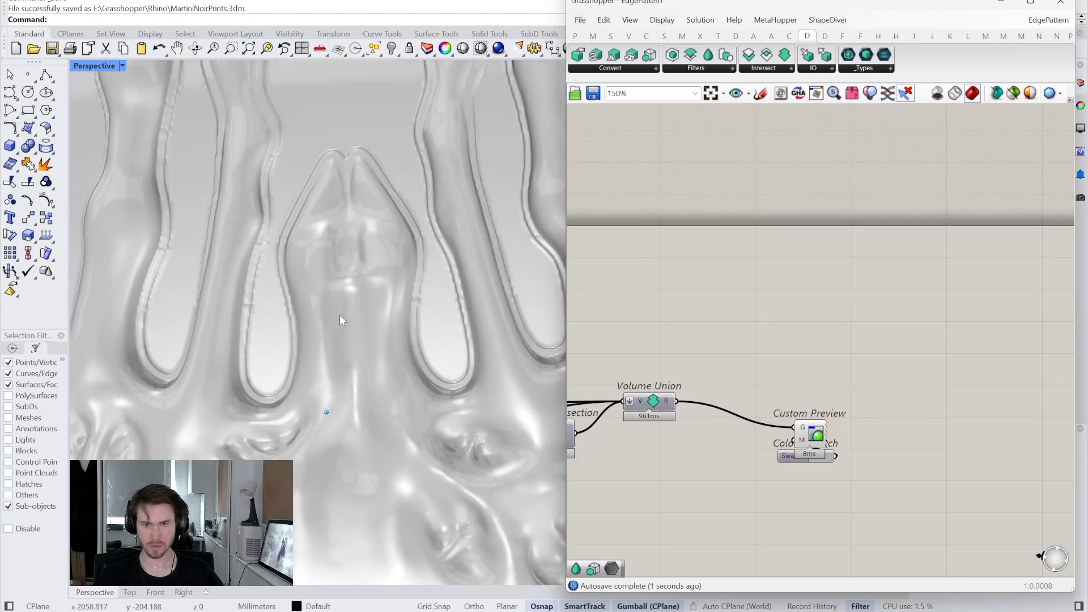
pyautogui.scroll(4, 339, 314)
pyautogui.scroll(-4, 339, 314)
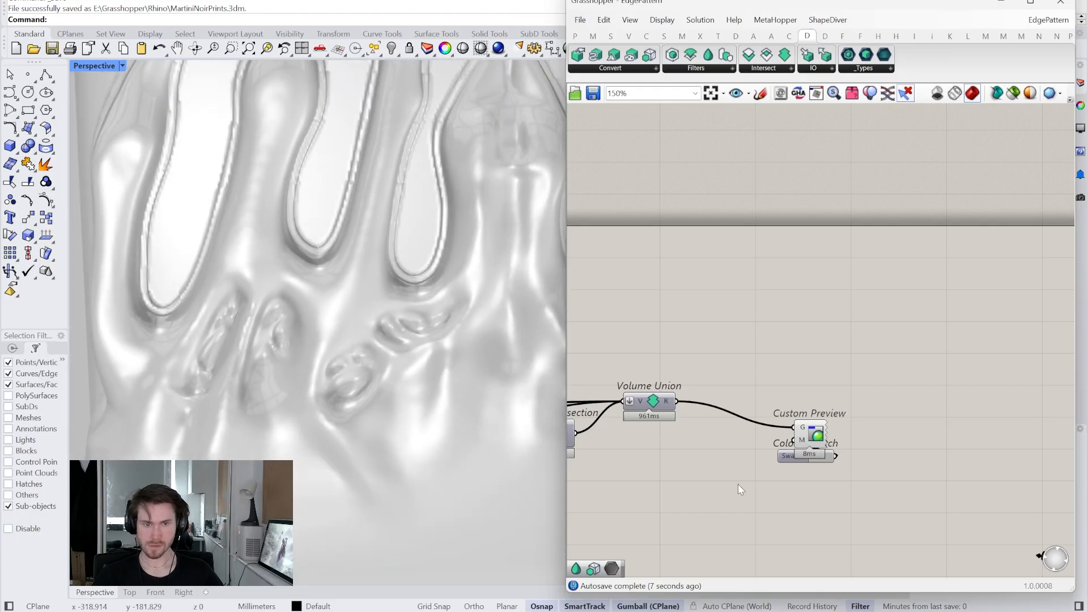
pyautogui.moveTo(719, 474); pyautogui.dragTo(753, 466, button='right')
pyautogui.moveTo(878, 481); pyautogui.dragTo(790, 399)
pyautogui.click(674, 451)
pyautogui.scroll(3, 674, 451)
pyautogui.moveTo(674, 451); pyautogui.dragTo(741, 426, button='right')
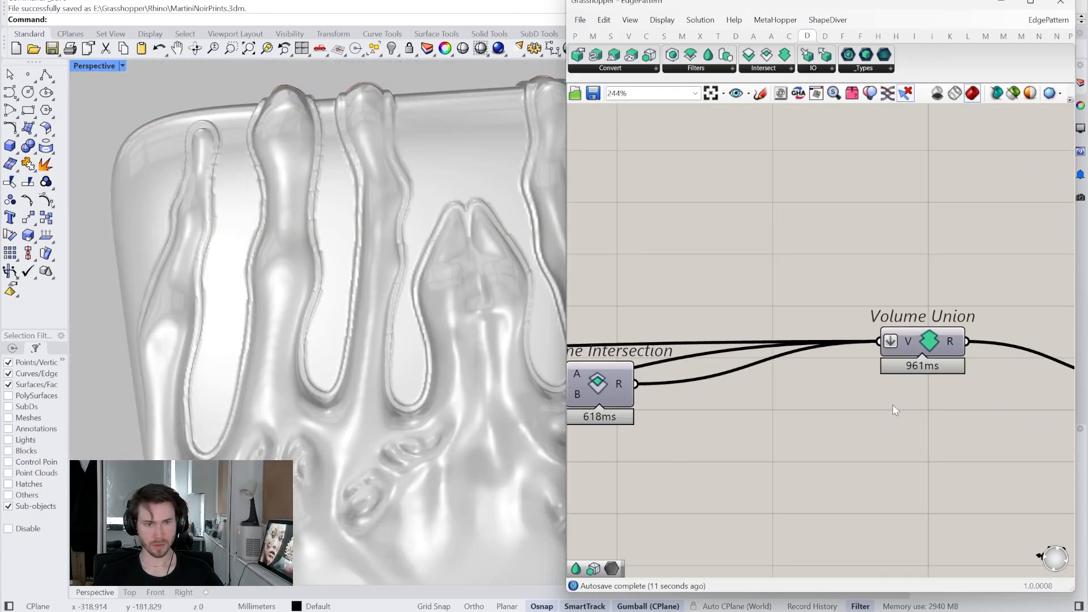
pyautogui.moveTo(923, 352); pyautogui.dragTo(924, 298)
pyautogui.click(870, 227)
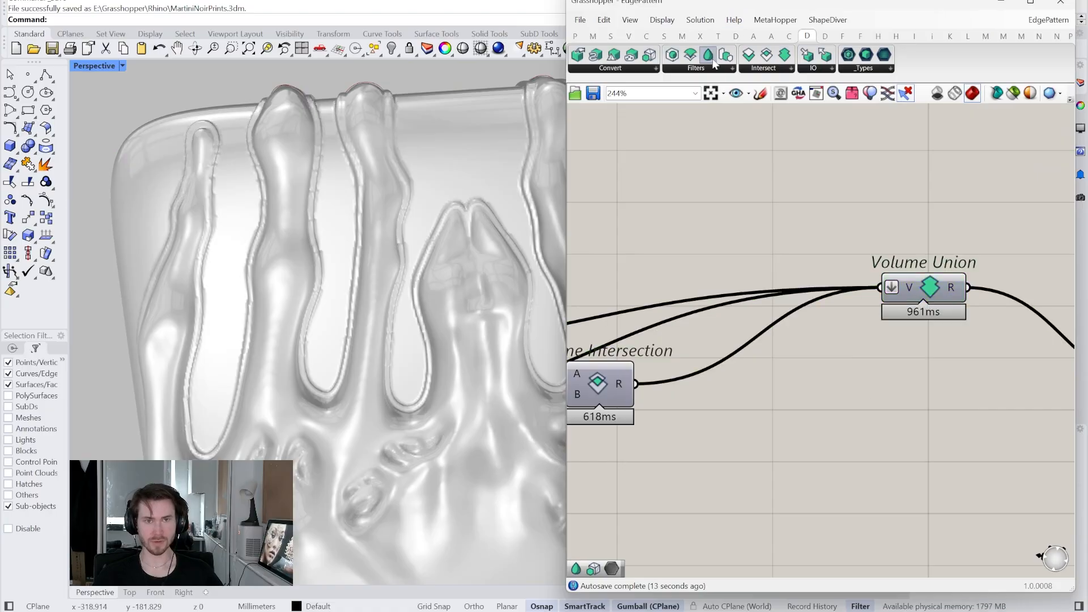
# - Insert Smooth Volume between Volume Intersection and Volume Union with the solver locked
pyautogui.moveTo(738, 130); pyautogui.dragTo(775, 436)
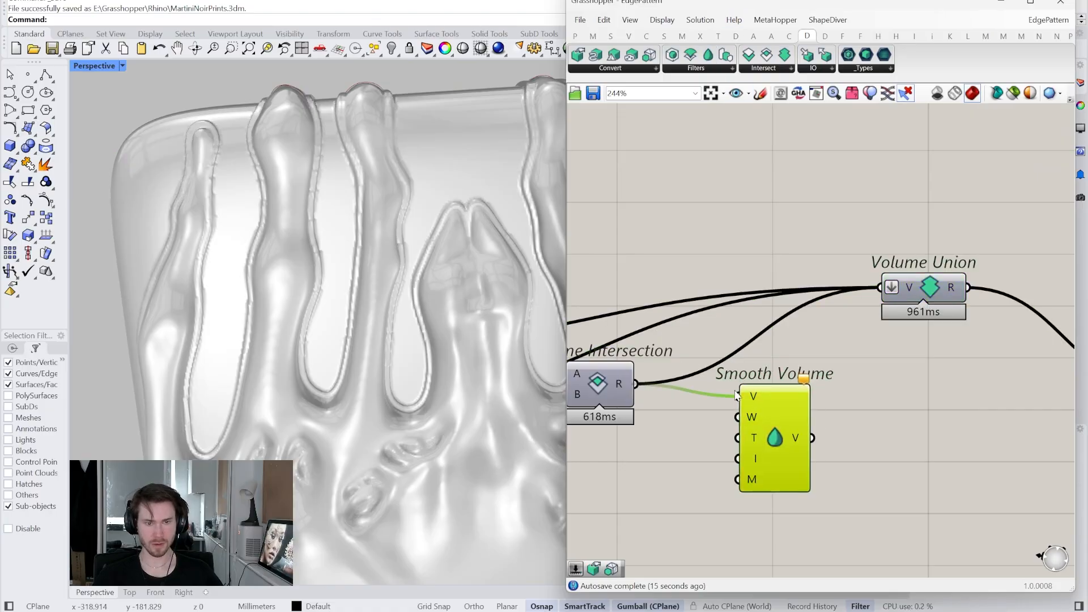
pyautogui.rightClick(852, 374)
pyautogui.click(887, 501)
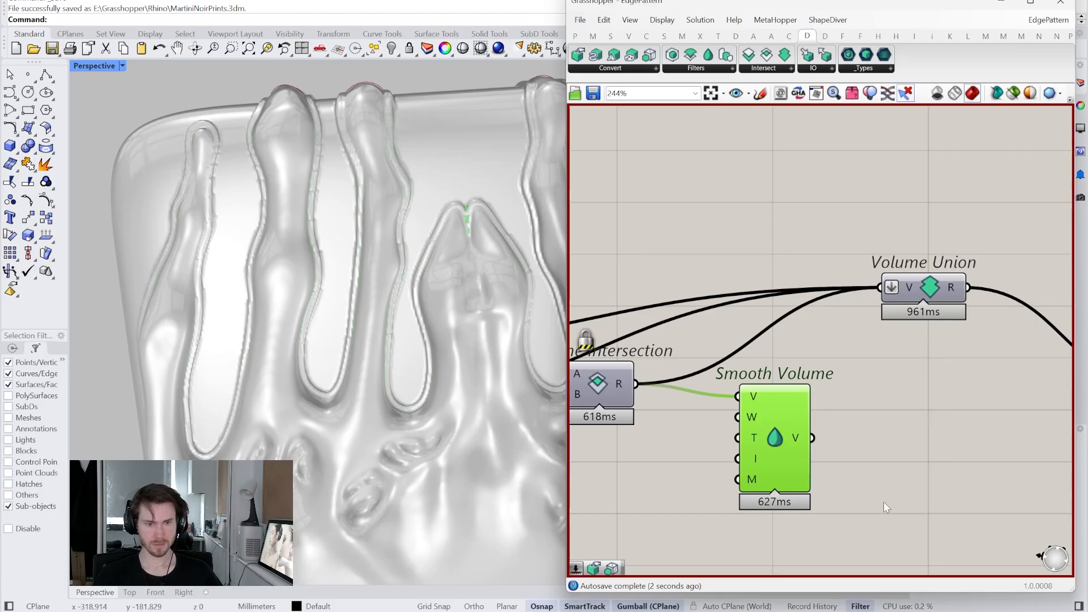
pyautogui.moveTo(764, 341); pyautogui.dragTo(749, 326)
pyautogui.keyDown('shift'); pyautogui.moveTo(814, 437); pyautogui.dragTo(899, 295); pyautogui.keyUp('shift')
pyautogui.middleClick(874, 377)
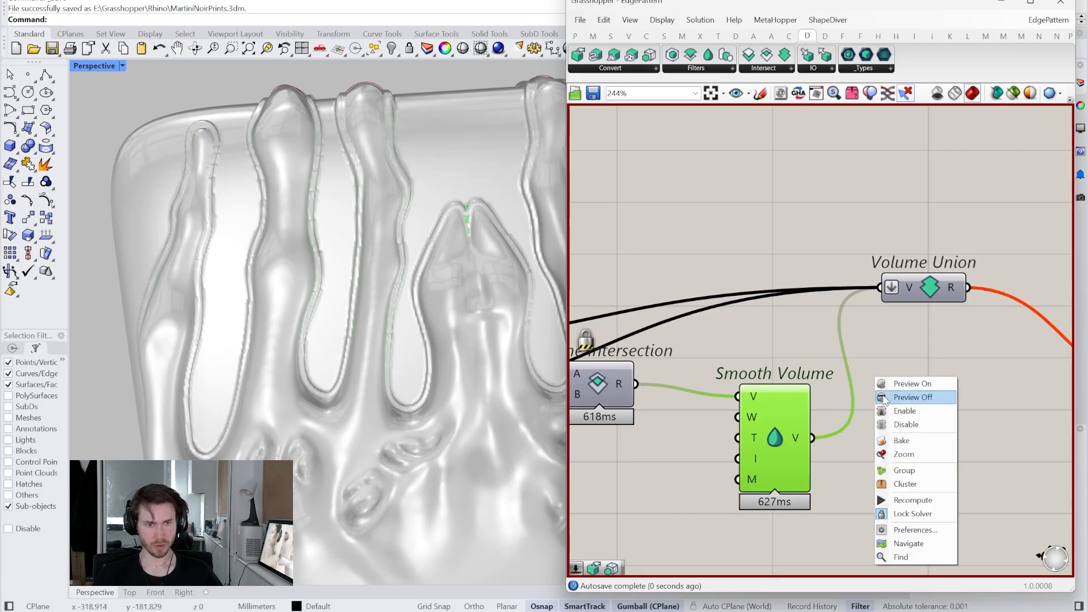
pyautogui.rightClick(771, 440)
pyautogui.click(790, 464)
# - Set Smooth Volume's T input to 0 for gaussian smoothing
pyautogui.scroll(-4, 353, 349)
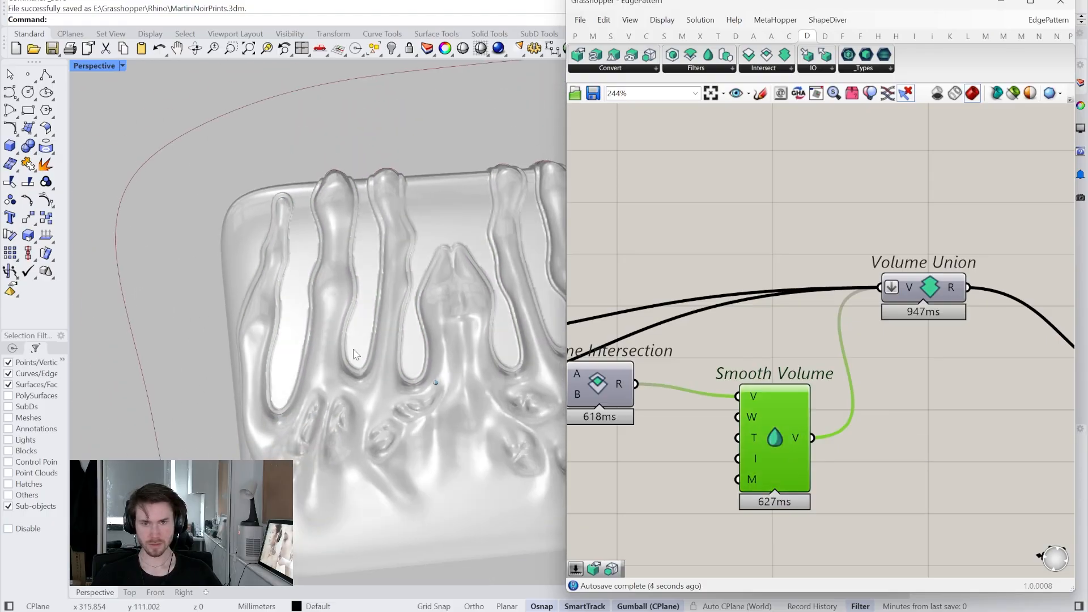
pyautogui.scroll(6, 352, 349)
pyautogui.moveTo(353, 349); pyautogui.dragTo(317, 349, button='right')
pyautogui.moveTo(753, 434)
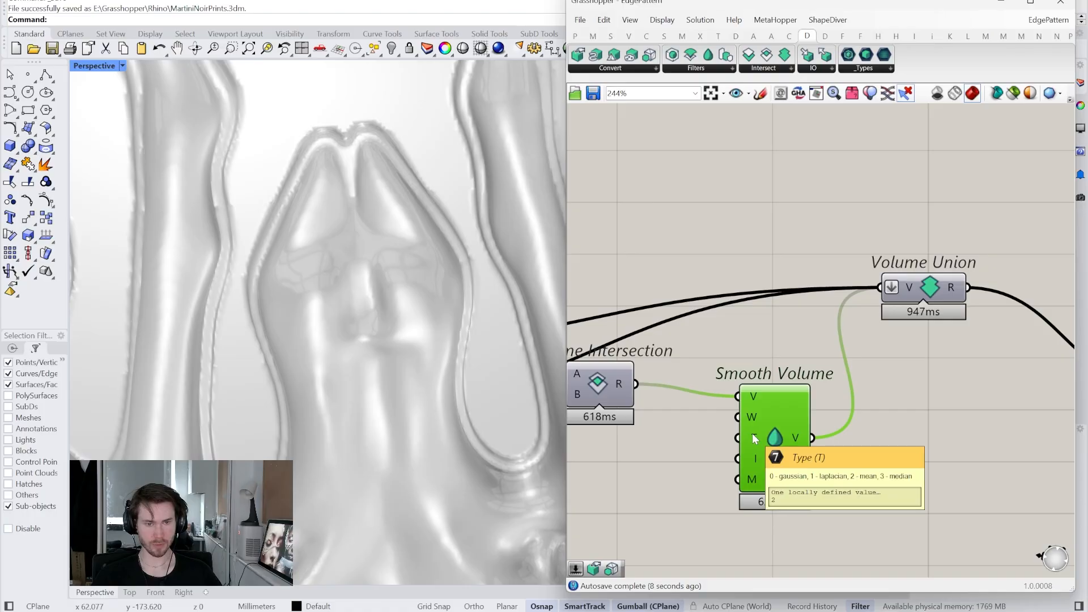
pyautogui.rightClick(752, 433)
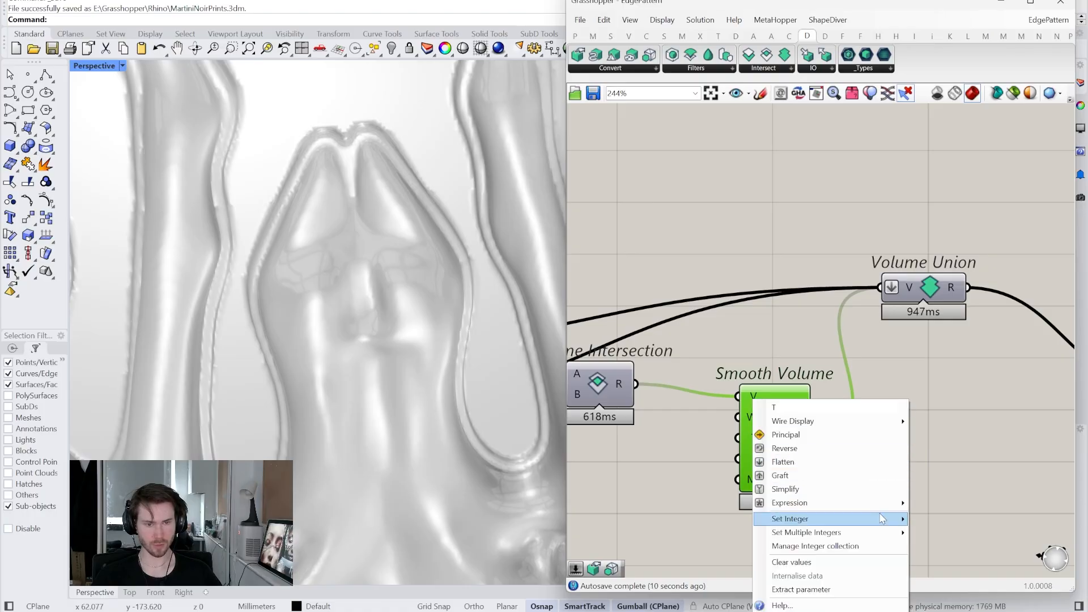
pyautogui.moveTo(883, 519)
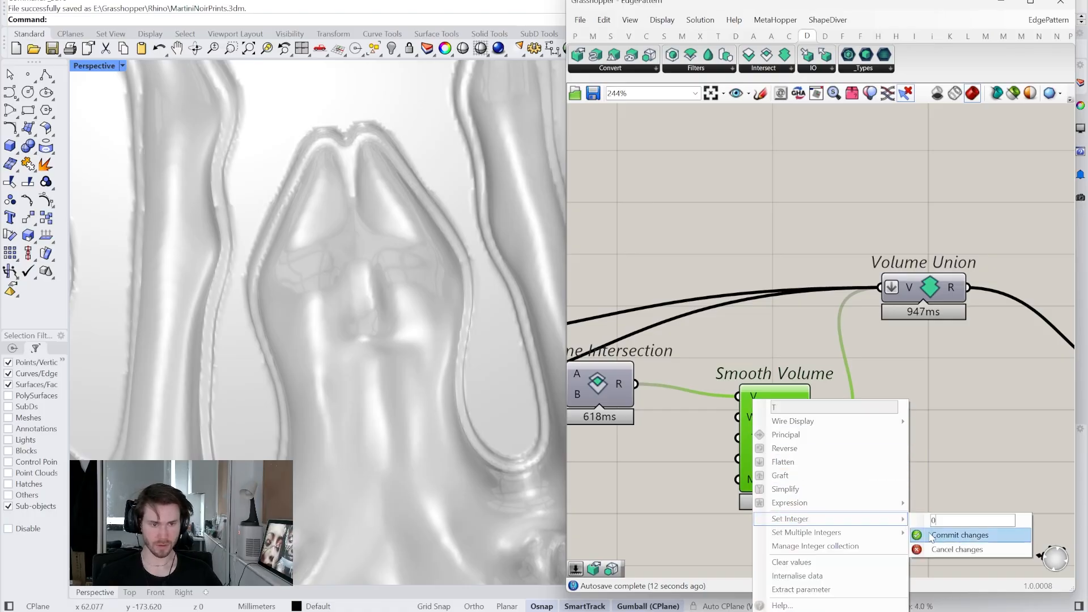
pyautogui.write('0')
pyautogui.click(933, 536)
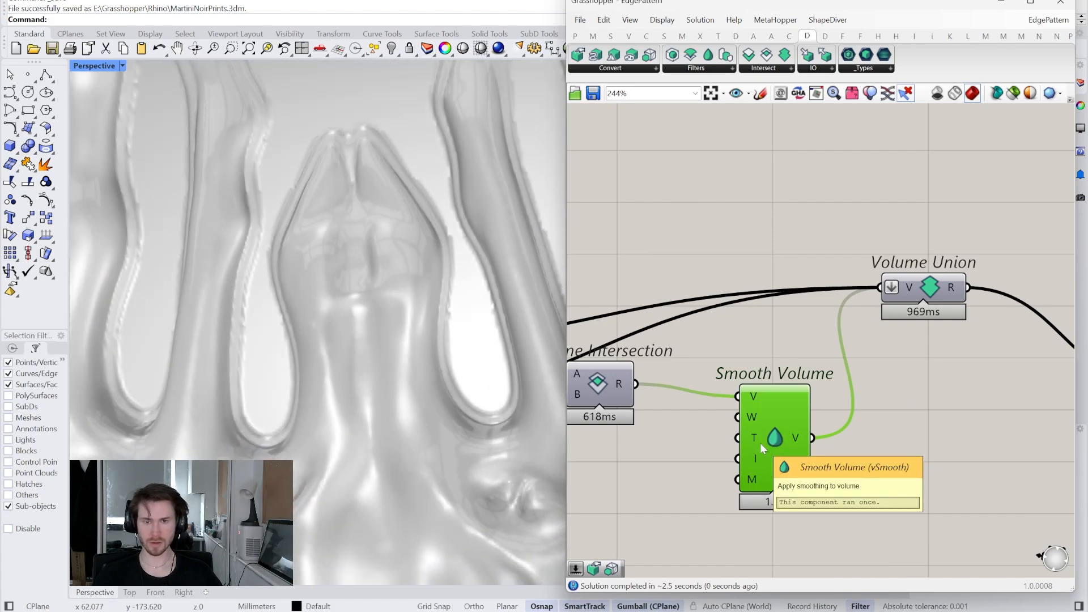
# - Create a 1..10 number slider and place it beside Smooth Volume as its Iterations input
pyautogui.moveTo(760, 447); pyautogui.dragTo(850, 421, button='right')
pyautogui.doubleClick(756, 448)
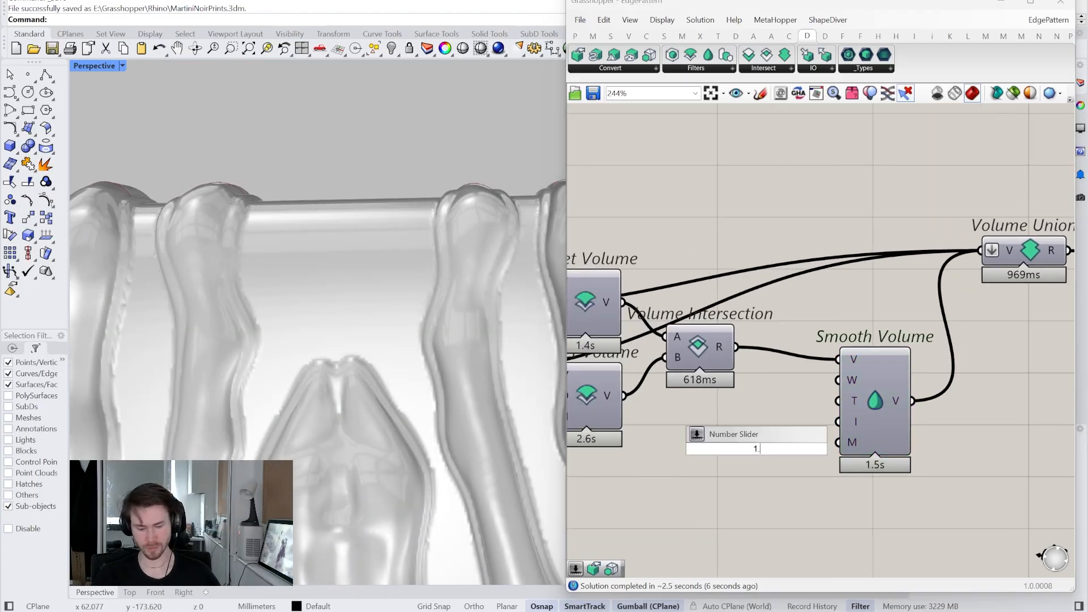
pyautogui.write('1..10')
pyautogui.press('Return')
pyautogui.moveTo(712, 456); pyautogui.dragTo(684, 479)
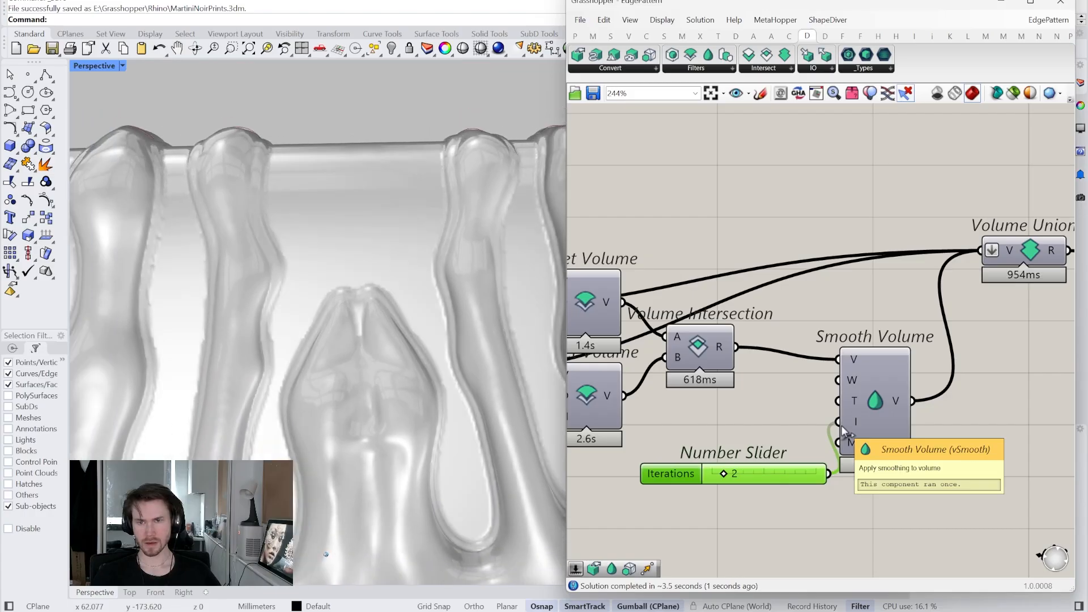
pyautogui.moveTo(914, 442); pyautogui.dragTo(787, 427, button='right')
pyautogui.scroll(-1, 849, 462)
pyautogui.moveTo(683, 457); pyautogui.dragTo(669, 435)
pyautogui.moveTo(669, 434); pyautogui.dragTo(622, 432, button='right')
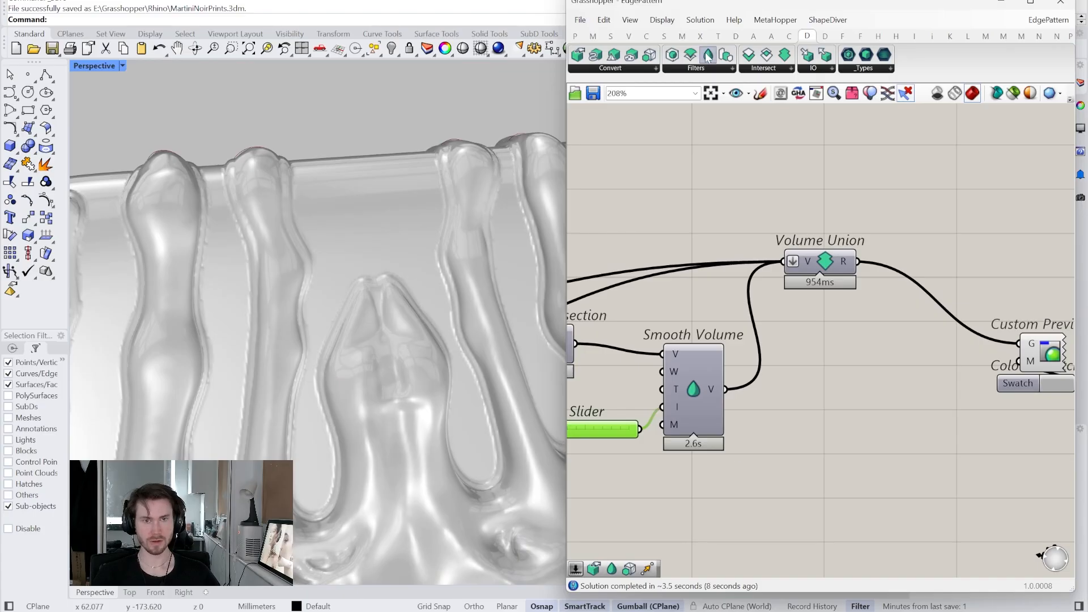
# - Position the second Smooth Volume after Volume Union and hide its own preview
pyautogui.scroll(5, 462, 296)
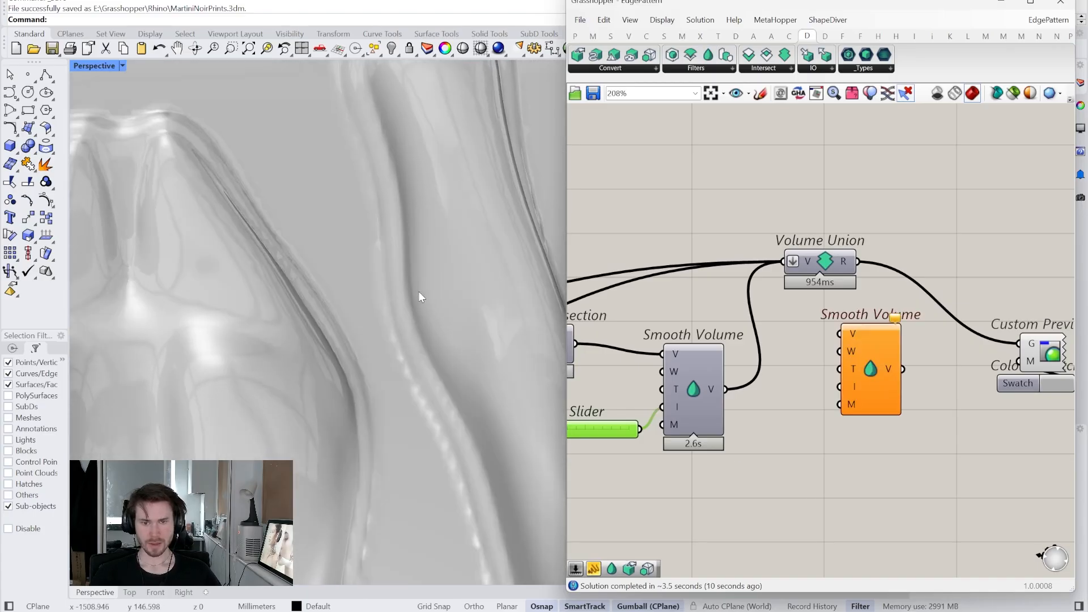
pyautogui.moveTo(415, 300); pyautogui.dragTo(456, 353, button='right')
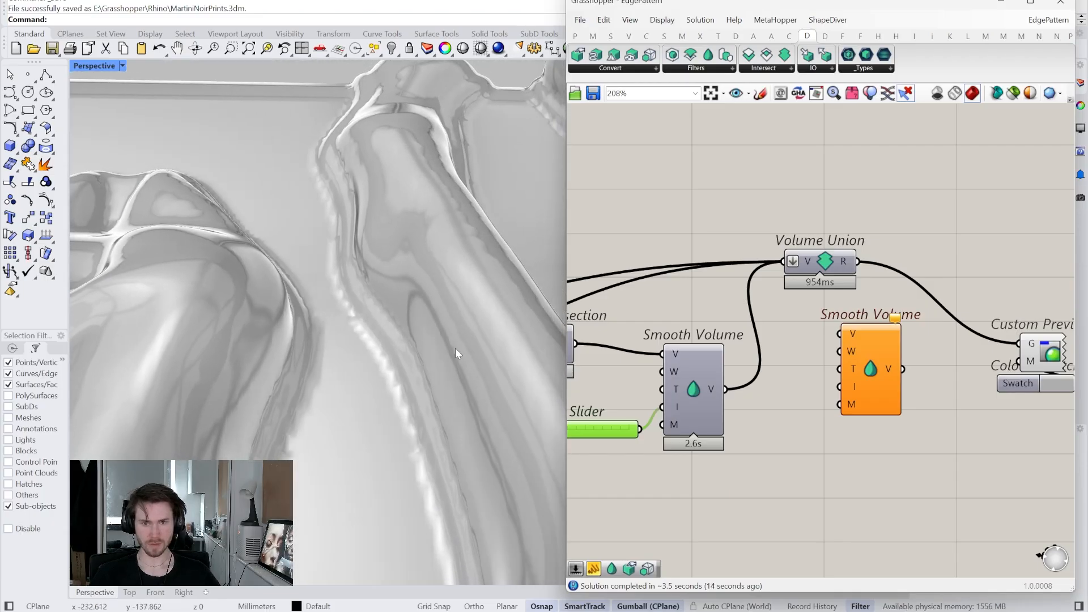
pyautogui.moveTo(890, 340); pyautogui.dragTo(900, 338)
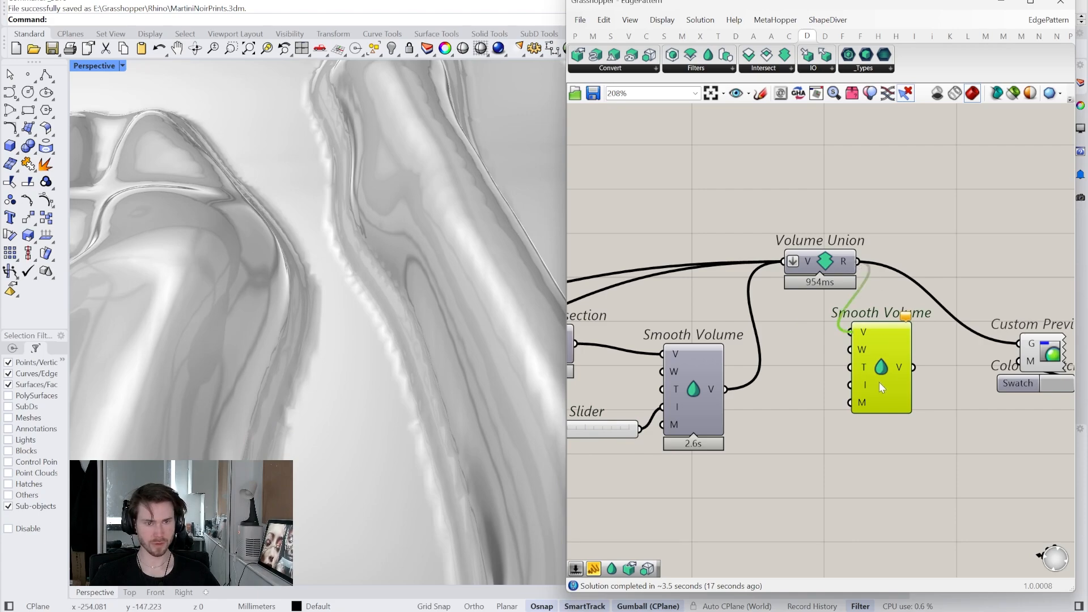
pyautogui.hotkey('ctrl', 'q')
# - Connect the second Smooth Volume's output to Custom Preview's G input
pyautogui.moveTo(1000, 330); pyautogui.dragTo(1018, 344)
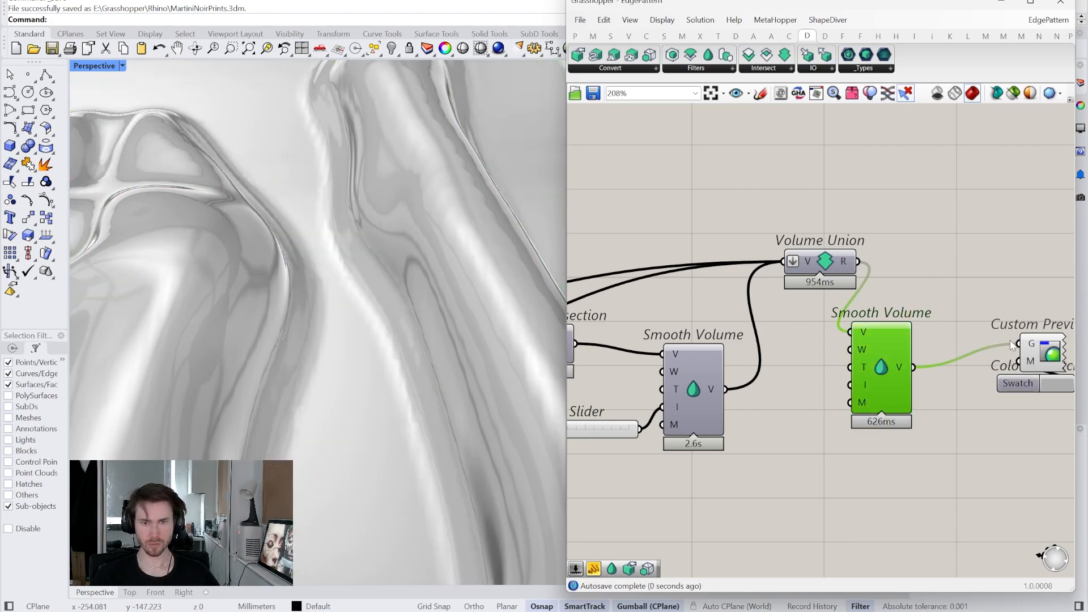
pyautogui.scroll(-7, 379, 341)
pyautogui.moveTo(380, 341); pyautogui.dragTo(368, 338, button='right')
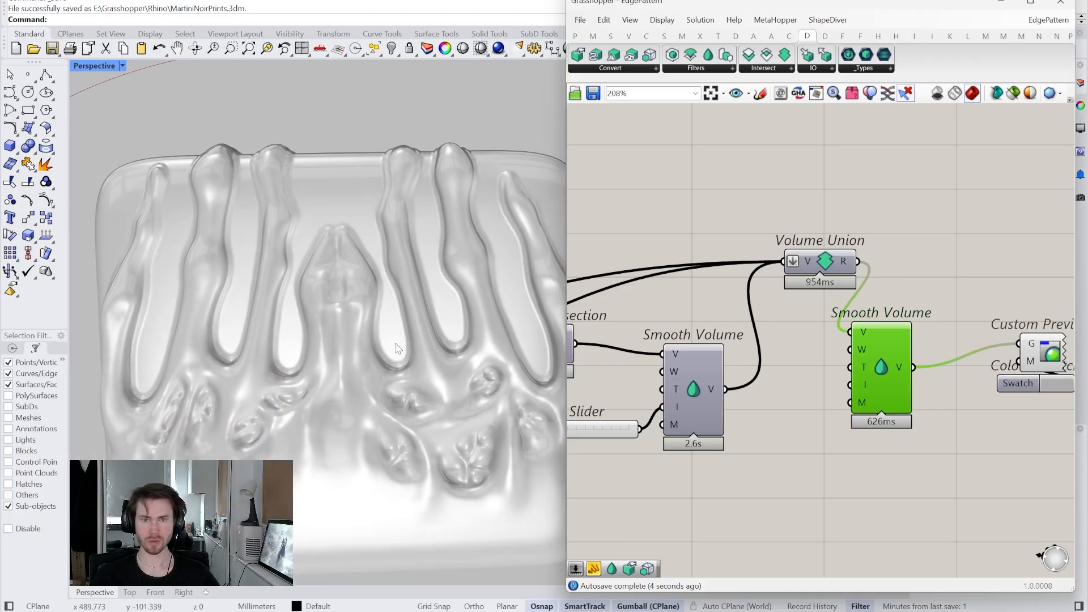
pyautogui.moveTo(618, 458); pyautogui.dragTo(886, 403, button='right')
pyautogui.scroll(-2, 862, 410)
pyautogui.moveTo(664, 410); pyautogui.dragTo(836, 445, button='right')
pyautogui.scroll(6, 930, 365)
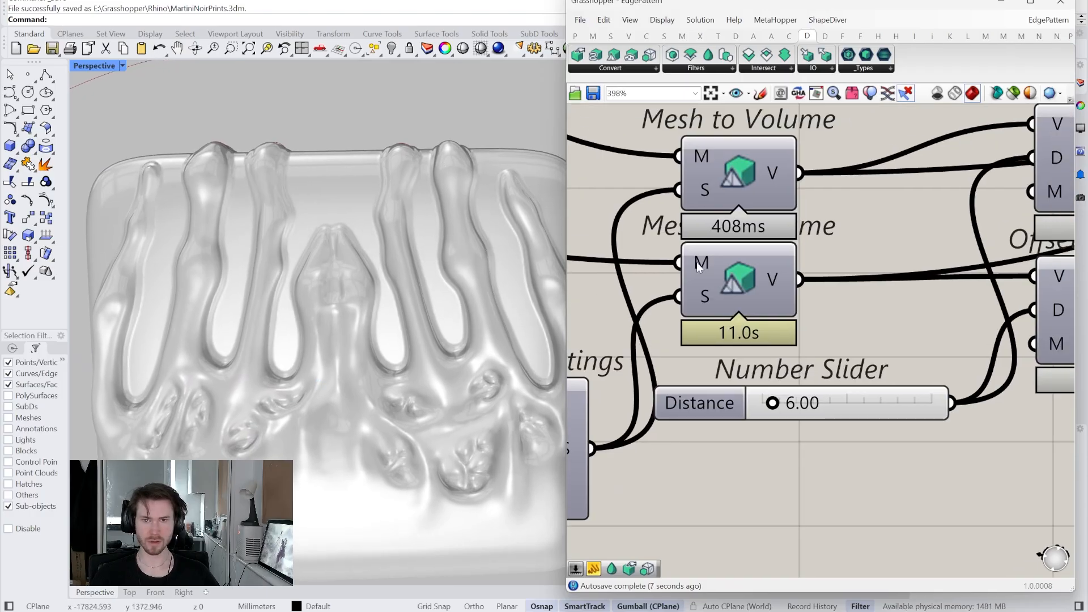
# - Set the Distance slider to 8, then settle on 6.50
pyautogui.doubleClick(860, 410)
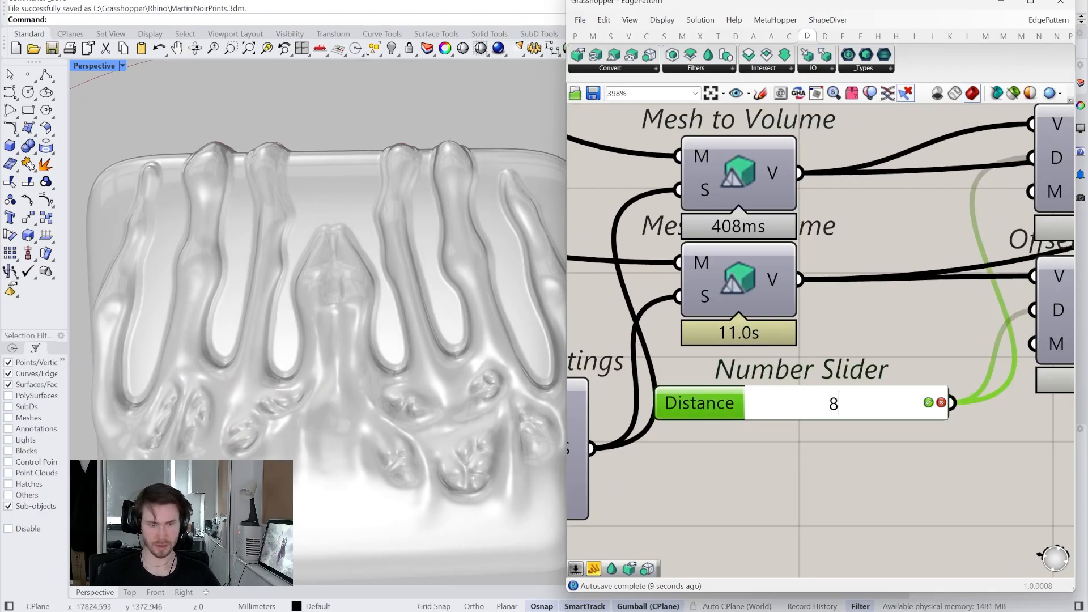
pyautogui.write('8')
pyautogui.press('Return')
pyautogui.scroll(-3, 433, 360)
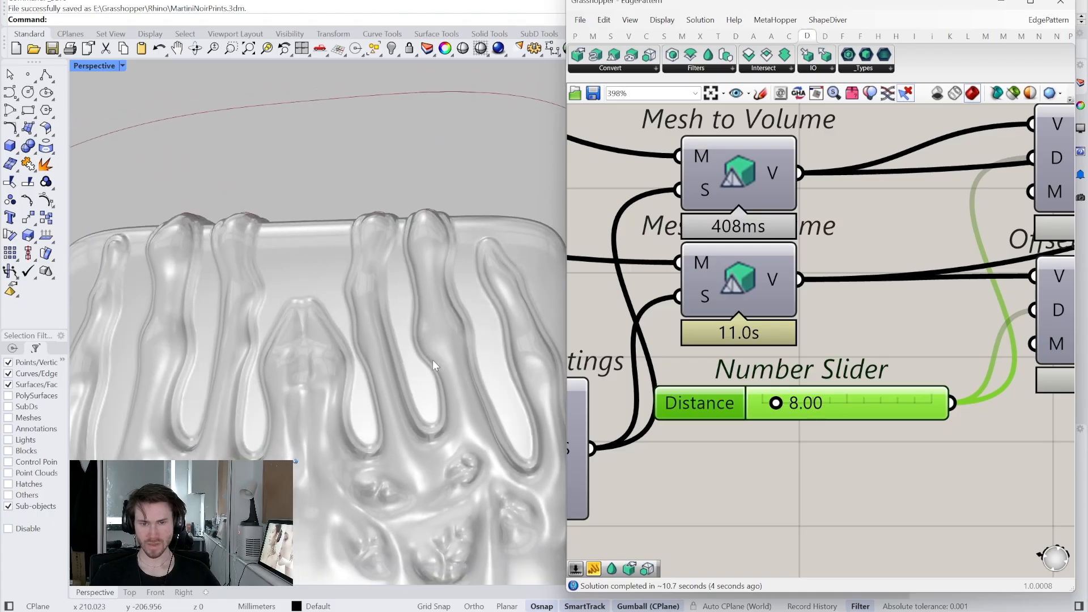
pyautogui.scroll(3, 433, 359)
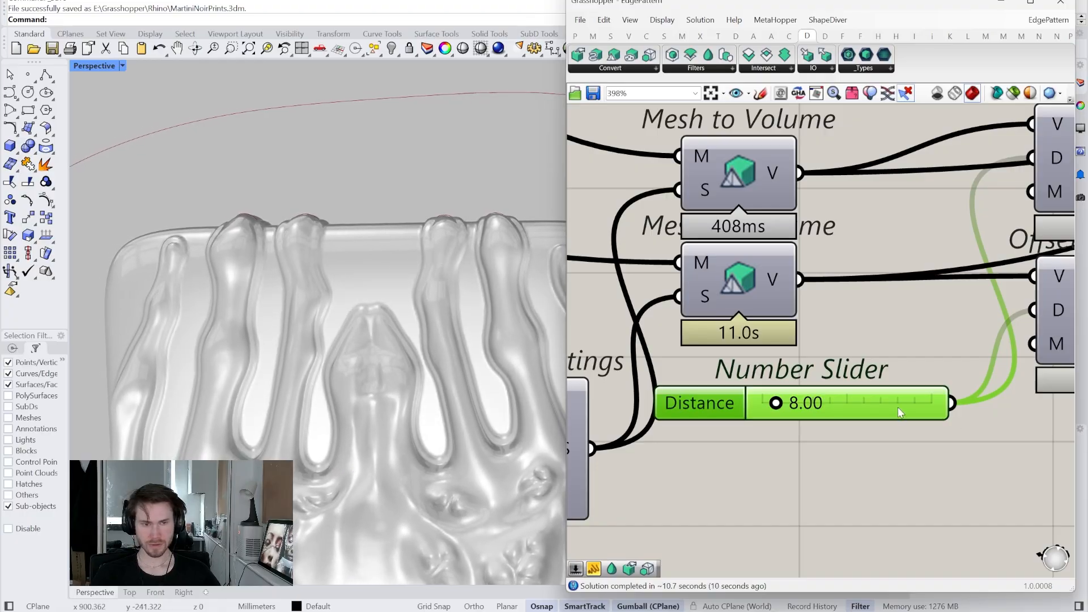
pyautogui.doubleClick(898, 407)
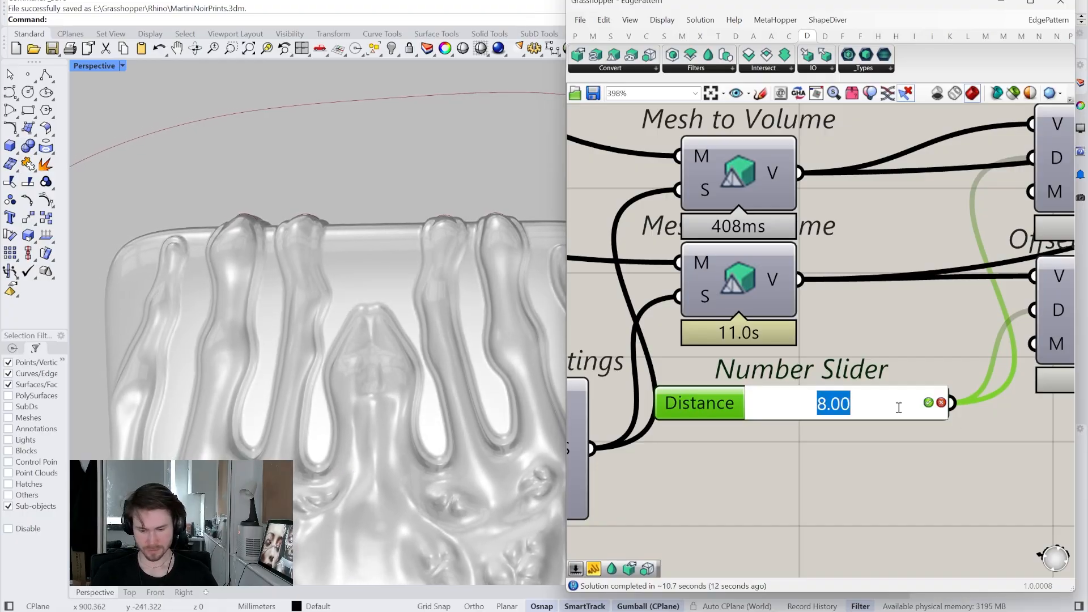
pyautogui.press('Return')
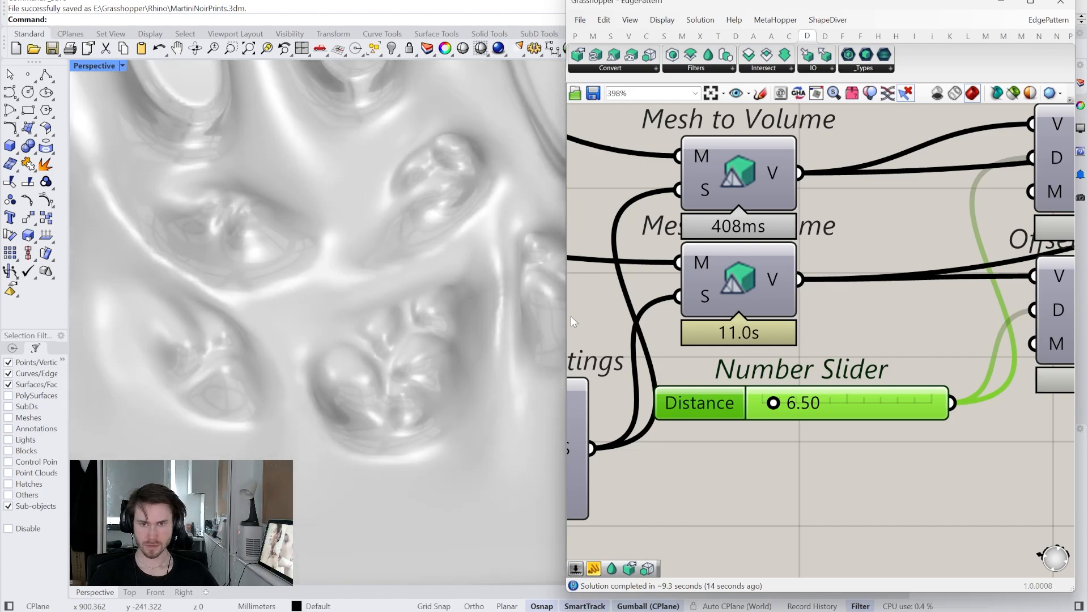
# - Move Custom Preview and Swatch further right and the final Smooth Volume up
pyautogui.scroll(-5, 703, 399)
pyautogui.moveTo(1032, 391); pyautogui.dragTo(668, 450, button='right')
pyautogui.scroll(3, 873, 437)
pyautogui.moveTo(859, 414); pyautogui.dragTo(973, 327)
pyautogui.moveTo(922, 364); pyautogui.dragTo(831, 363, button='right')
pyautogui.moveTo(831, 363); pyautogui.dragTo(939, 361)
pyautogui.moveTo(638, 366); pyautogui.dragTo(670, 288)
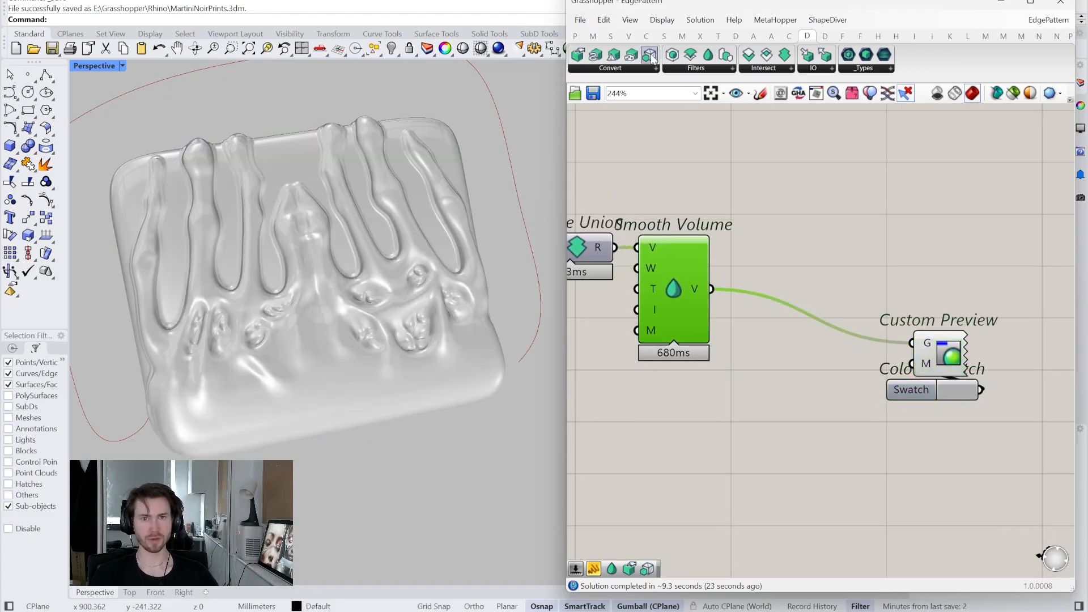
# - Insert Volume to Mesh between Smooth Volume and Custom Preview, with Create Settings S wired into its S
pyautogui.moveTo(777, 281); pyautogui.dragTo(813, 304)
pyautogui.scroll(-5, 813, 307)
pyautogui.moveTo(714, 370); pyautogui.dragTo(962, 384, button='right')
pyautogui.scroll(2, 623, 404)
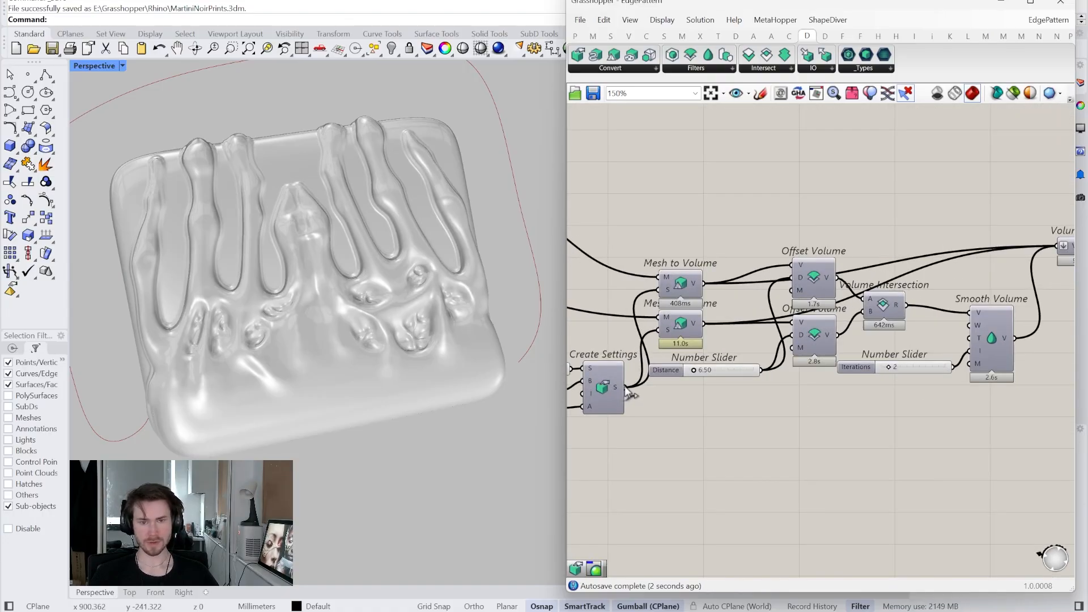
pyautogui.scroll(-4, 631, 421)
pyautogui.moveTo(630, 420); pyautogui.dragTo(864, 338)
# - Disable the Volume to Mesh component's own preview
pyautogui.scroll(7, 887, 380)
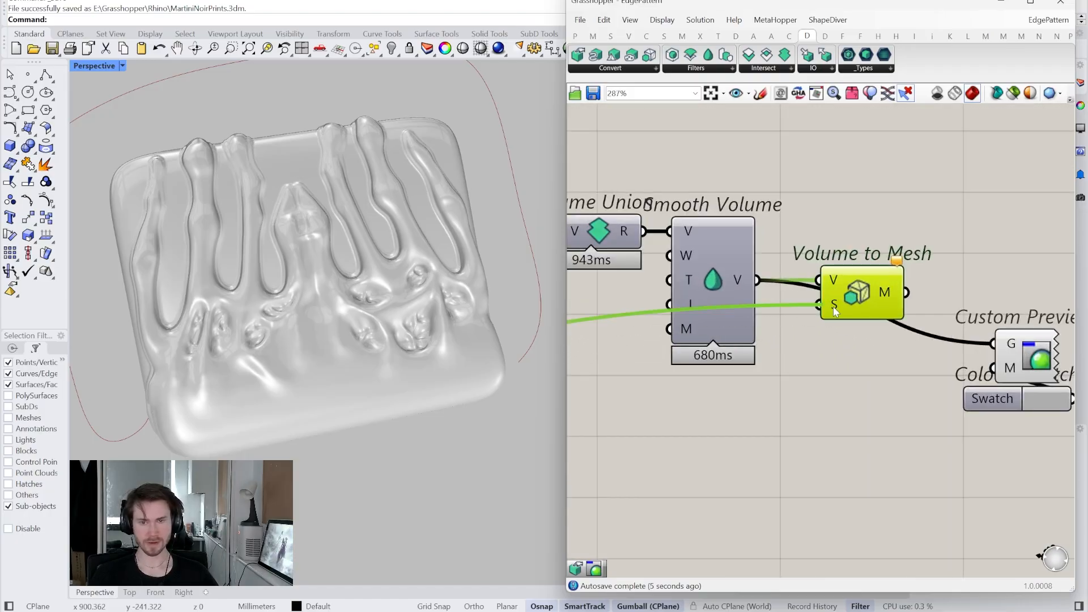
pyautogui.moveTo(853, 306); pyautogui.dragTo(794, 345, button='right')
pyautogui.rightClick(801, 342)
pyautogui.click(829, 366)
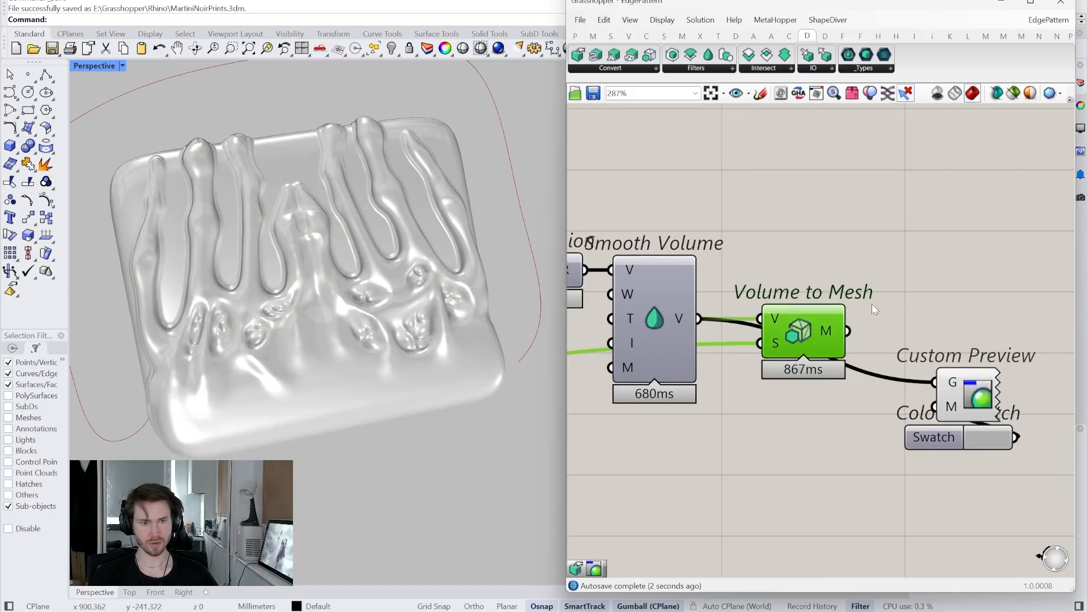
pyautogui.moveTo(951, 320); pyautogui.dragTo(915, 349, button='right')
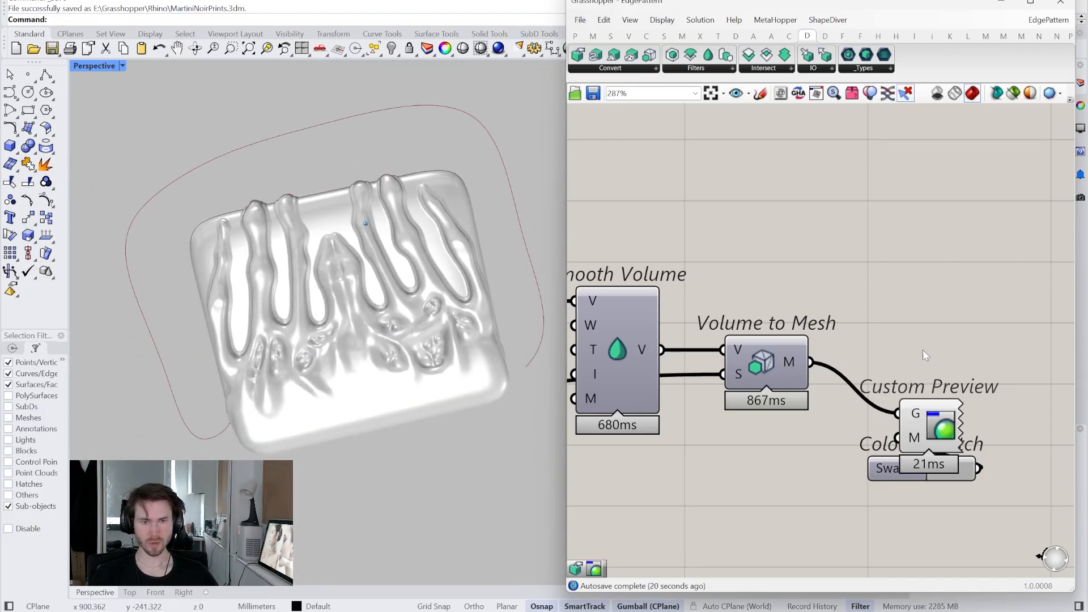
# - Turn off Custom Preview's preview so the relief disappears from the viewport
pyautogui.scroll(-3, 924, 350)
pyautogui.scroll(-1, 926, 347)
pyautogui.scroll(-1, 893, 354)
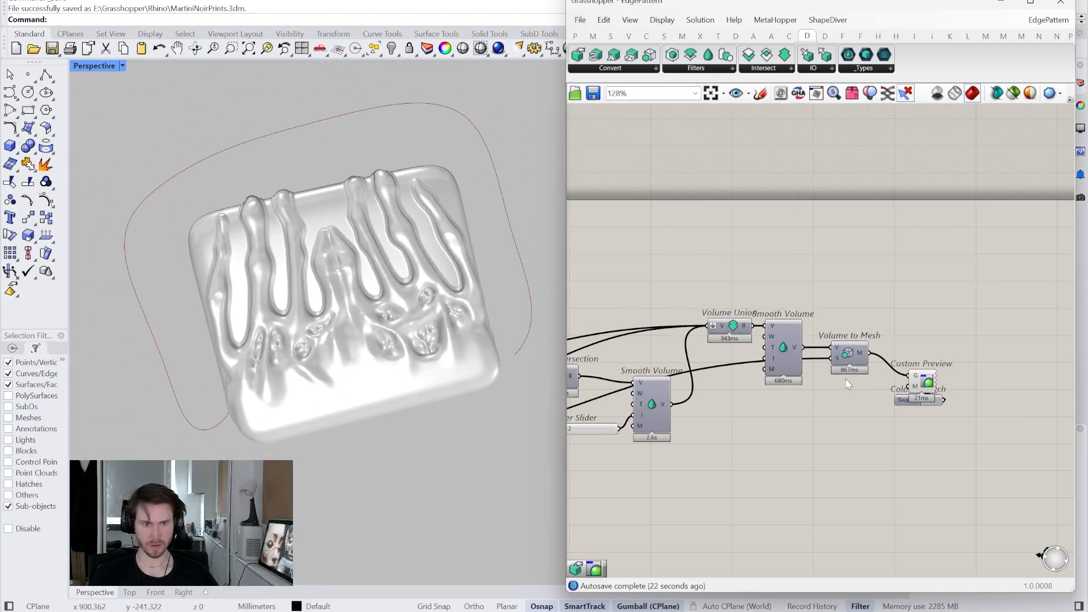
pyautogui.moveTo(845, 381); pyautogui.dragTo(872, 377, button='right')
pyautogui.scroll(3, 871, 378)
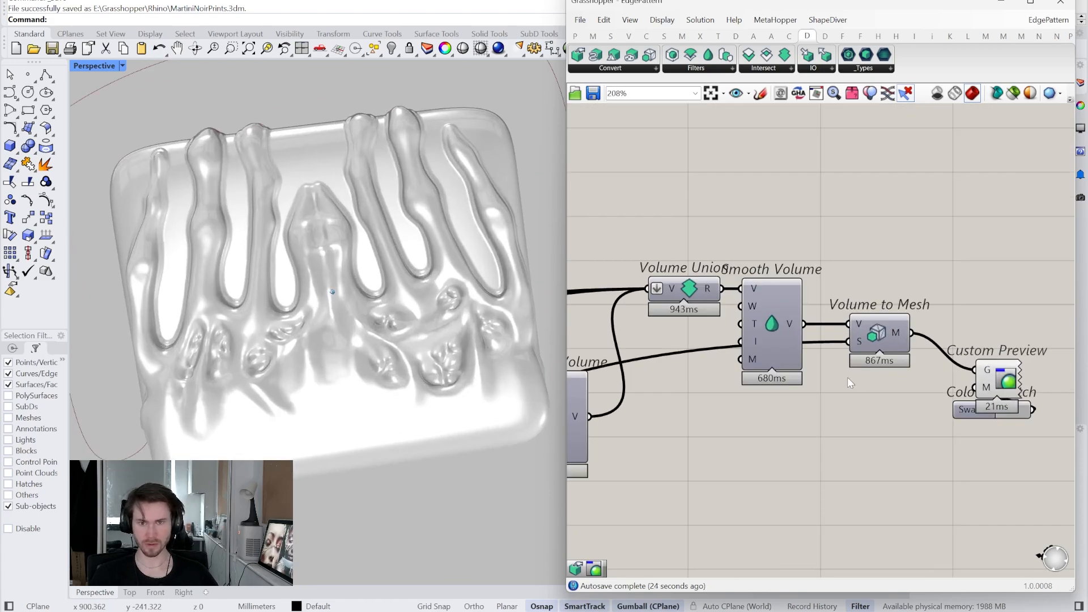
pyautogui.moveTo(858, 374); pyautogui.dragTo(902, 332, button='right')
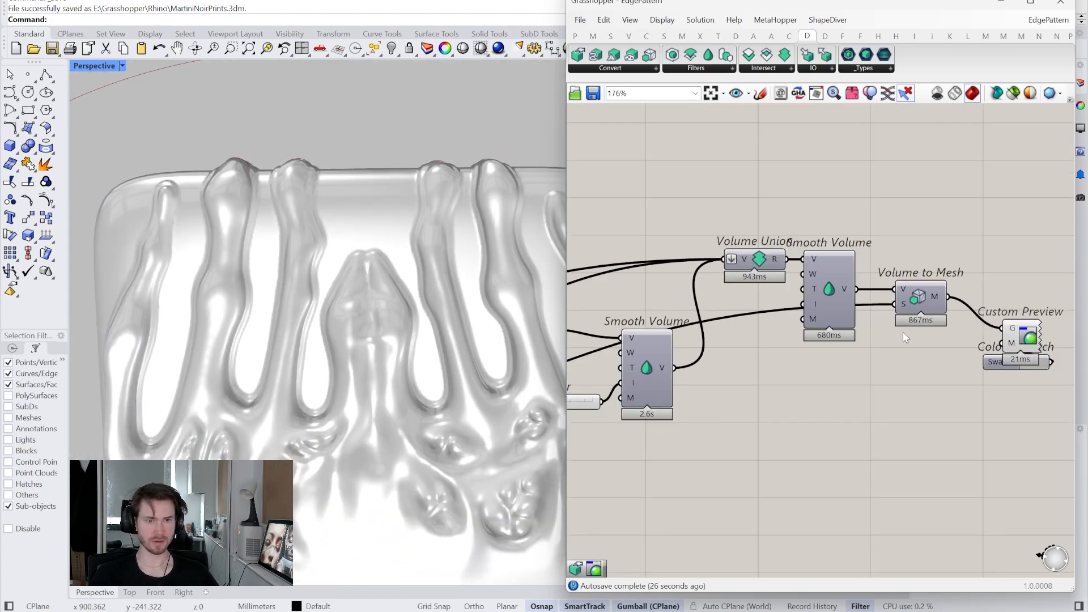
pyautogui.scroll(-5, 903, 332)
pyautogui.scroll(-4, 483, 205)
pyautogui.moveTo(495, 212); pyautogui.dragTo(493, 111, button='right')
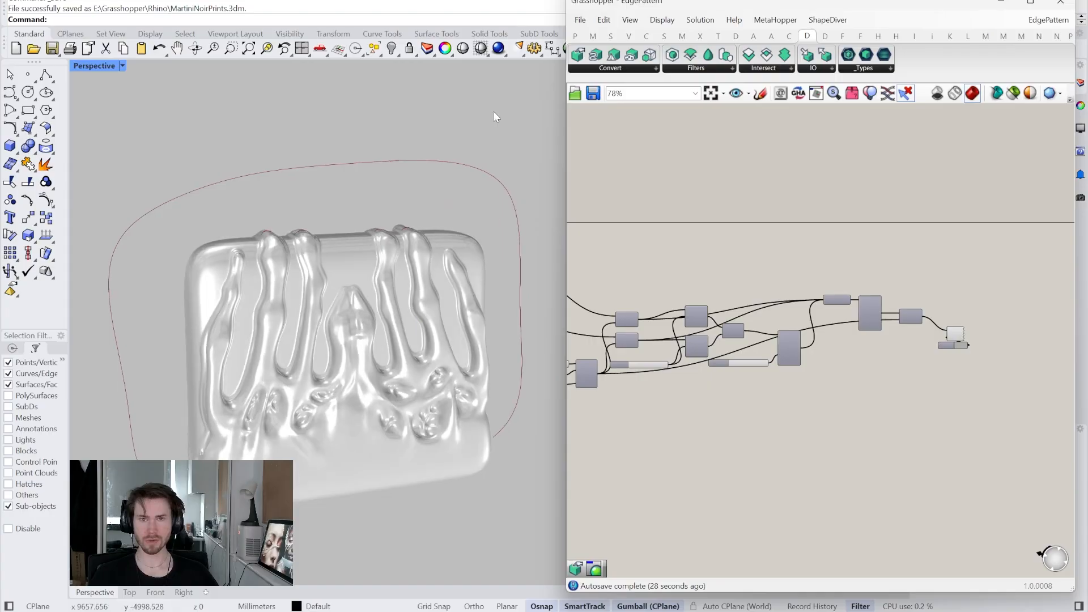
pyautogui.scroll(5, 978, 368)
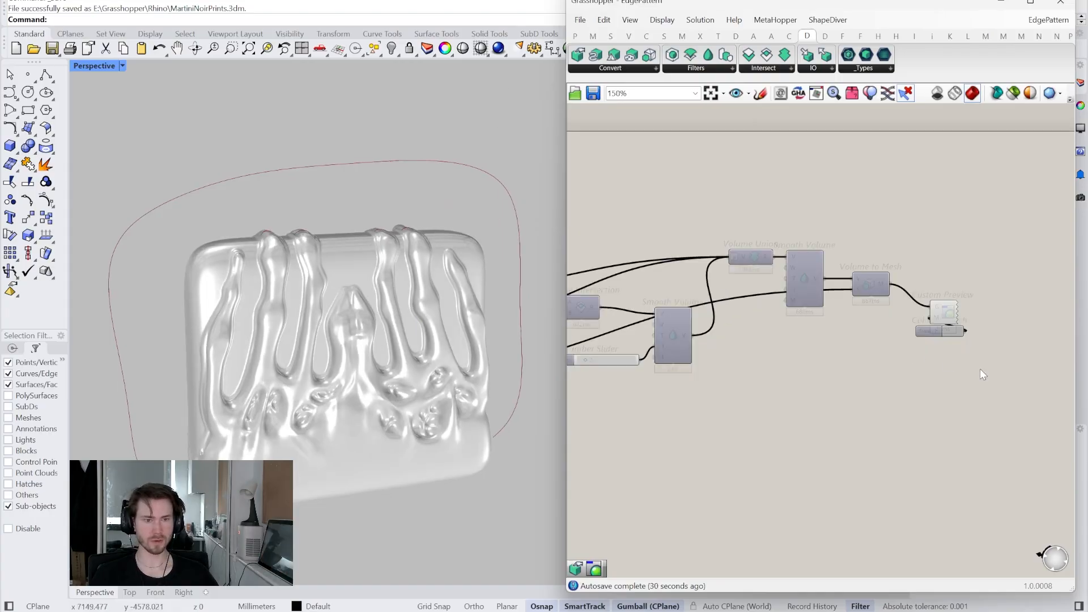
pyautogui.rightClick(932, 288)
pyautogui.click(930, 309)
# - Select all the volume-blend components and lock the solver
pyautogui.scroll(-5, 903, 314)
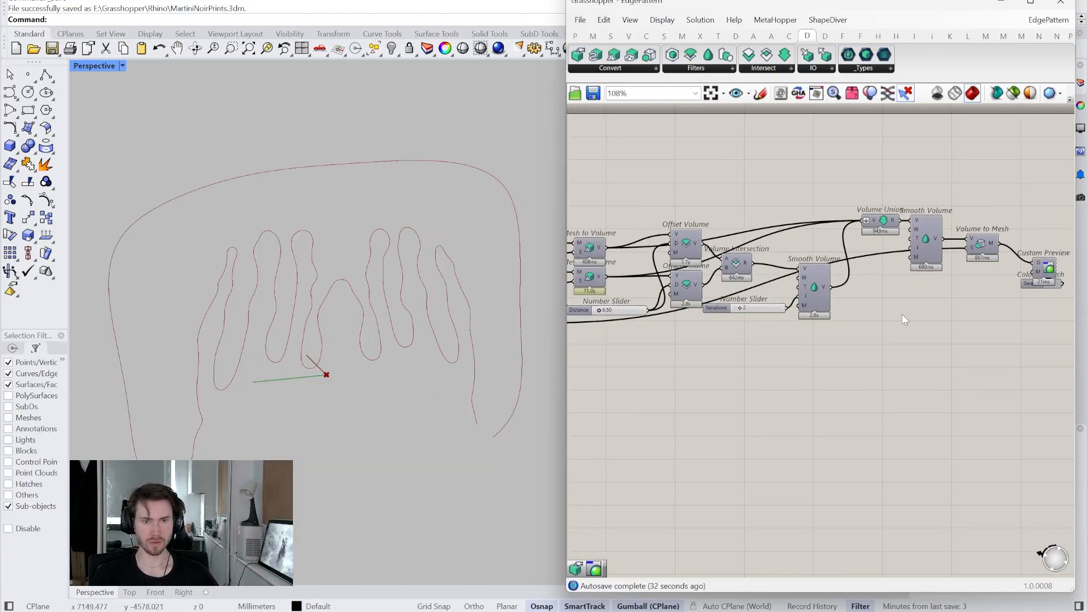
pyautogui.moveTo(1017, 333); pyautogui.dragTo(601, 222)
pyautogui.moveTo(656, 319); pyautogui.dragTo(746, 265, button='right')
pyautogui.rightClick(759, 305)
pyautogui.click(778, 441)
# - Paste a copy of the volume-blend components and move it down and left
pyautogui.moveTo(813, 411); pyautogui.dragTo(777, 269, button='right')
pyautogui.hotkey('ctrl', 'v')
pyautogui.moveTo(780, 315); pyautogui.dragTo(775, 325)
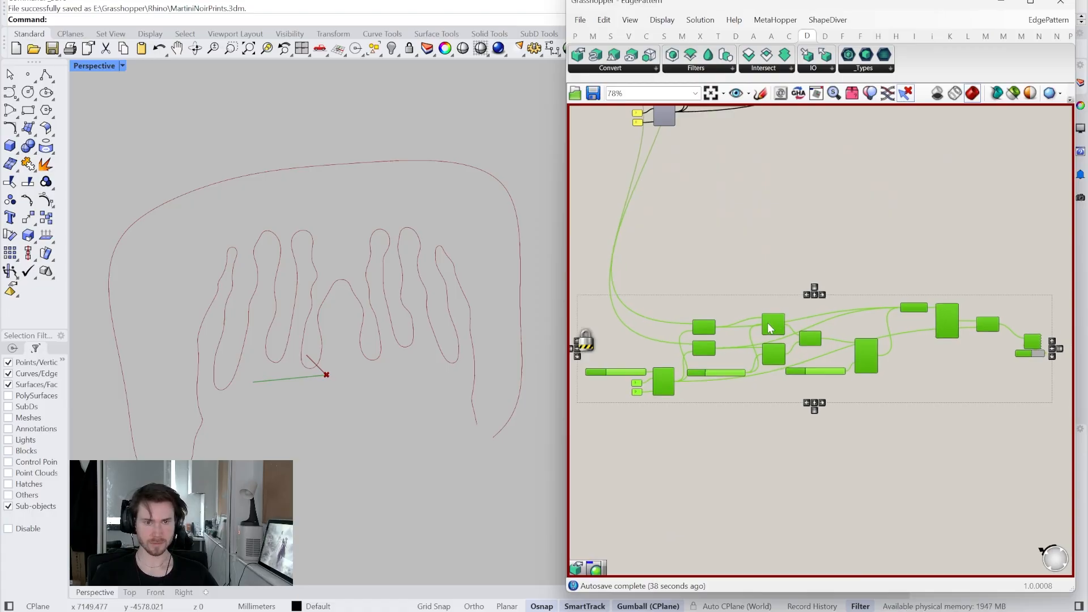
pyautogui.scroll(4, 670, 321)
pyautogui.moveTo(664, 316); pyautogui.dragTo(711, 305, button='right')
pyautogui.scroll(-4, 691, 243)
pyautogui.moveTo(695, 120); pyautogui.dragTo(797, 376, button='right')
pyautogui.scroll(2, 639, 160)
# - Copy the SubD and Mesh from SubD pair into the duplicated chain
pyautogui.moveTo(638, 159); pyautogui.dragTo(653, 194, button='right')
pyautogui.moveTo(756, 182); pyautogui.dragTo(687, 226)
pyautogui.moveTo(688, 226); pyautogui.dragTo(642, 162, button='right')
pyautogui.scroll(-4, 643, 162)
pyautogui.moveTo(729, 360); pyautogui.dragTo(709, 256, button='right')
pyautogui.scroll(5, 703, 253)
pyautogui.hotkey('ctrl', 'v')
pyautogui.scroll(3, 701, 299)
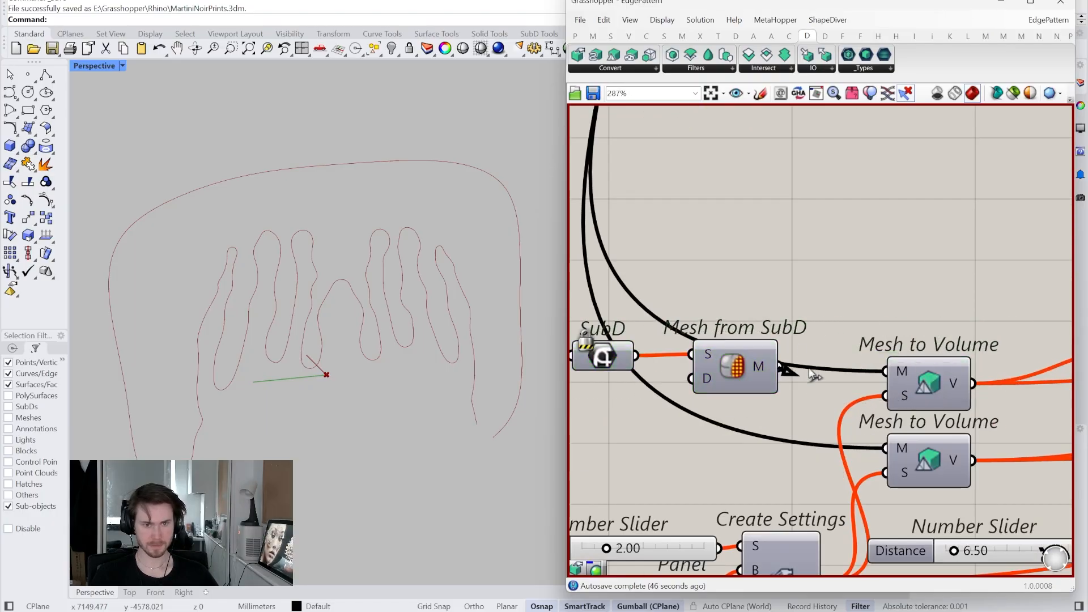
# - Add a second SubD pair below and wire each SubD mesh into its own Mesh to Volume M input
pyautogui.moveTo(809, 369); pyautogui.dragTo(886, 371)
pyautogui.moveTo(836, 325); pyautogui.dragTo(862, 317, button='right')
pyautogui.moveTo(866, 284); pyautogui.dragTo(613, 412)
pyautogui.keyDown('alt'); pyautogui.moveTo(751, 353); pyautogui.dragTo(733, 442); pyautogui.keyUp('alt')
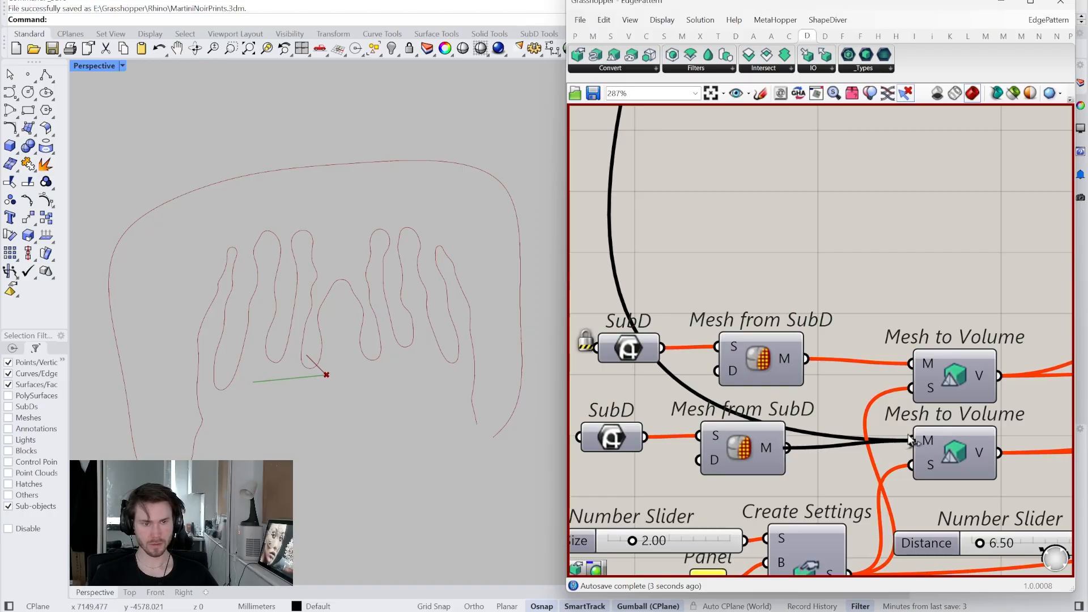
pyautogui.moveTo(911, 441); pyautogui.dragTo(911, 441)
pyautogui.scroll(-6, 911, 441)
pyautogui.scroll(5, 721, 384)
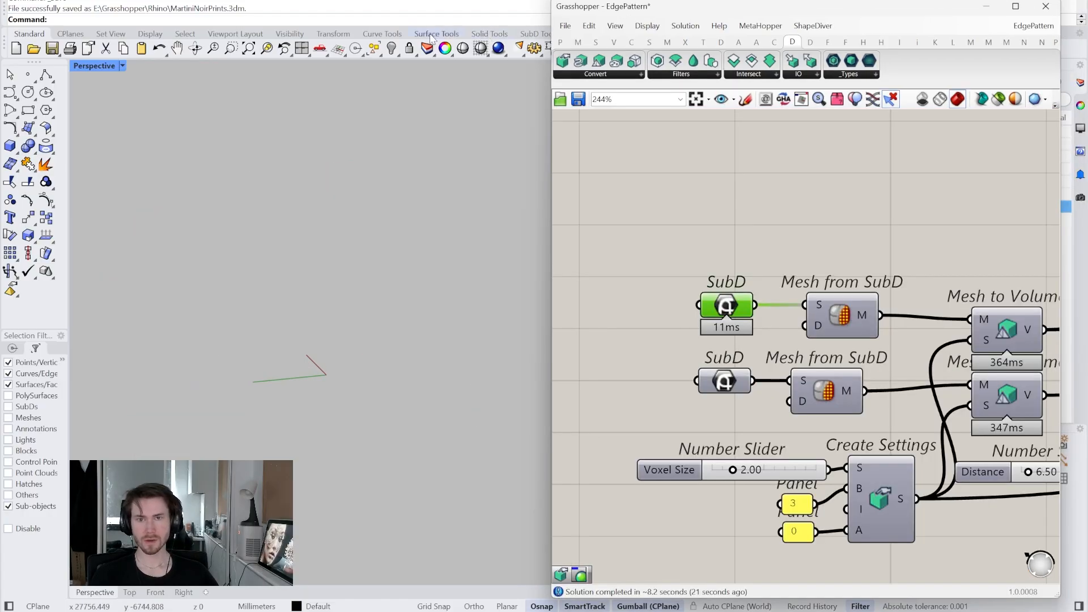
# - Create a SubD box and a SubD sphere beside it from the SubD tools
pyautogui.click(489, 34)
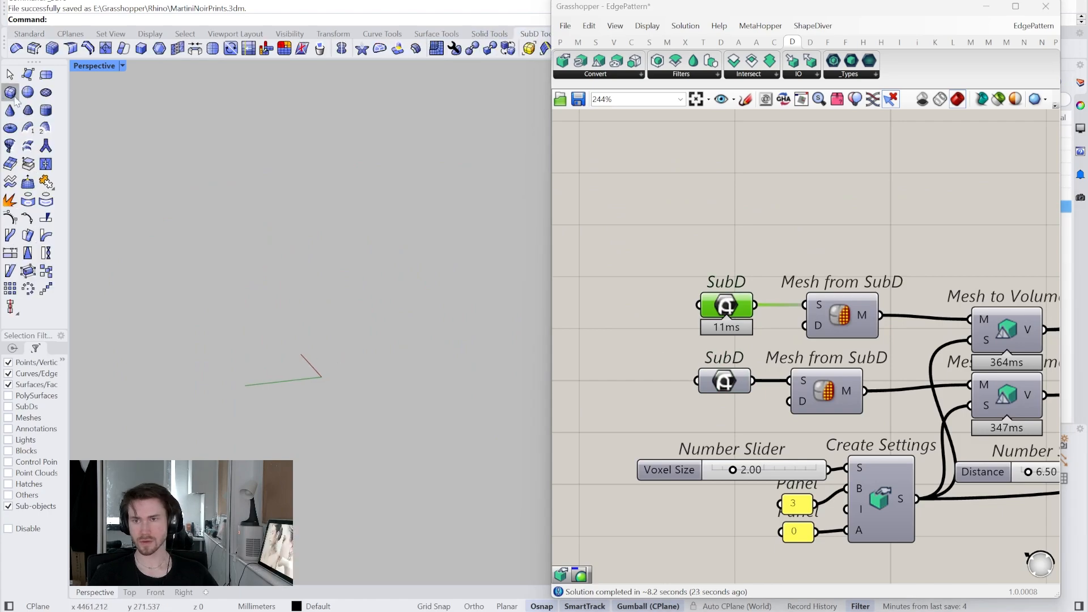
pyautogui.click(256, 414)
pyautogui.click(315, 355)
pyautogui.press('Return')
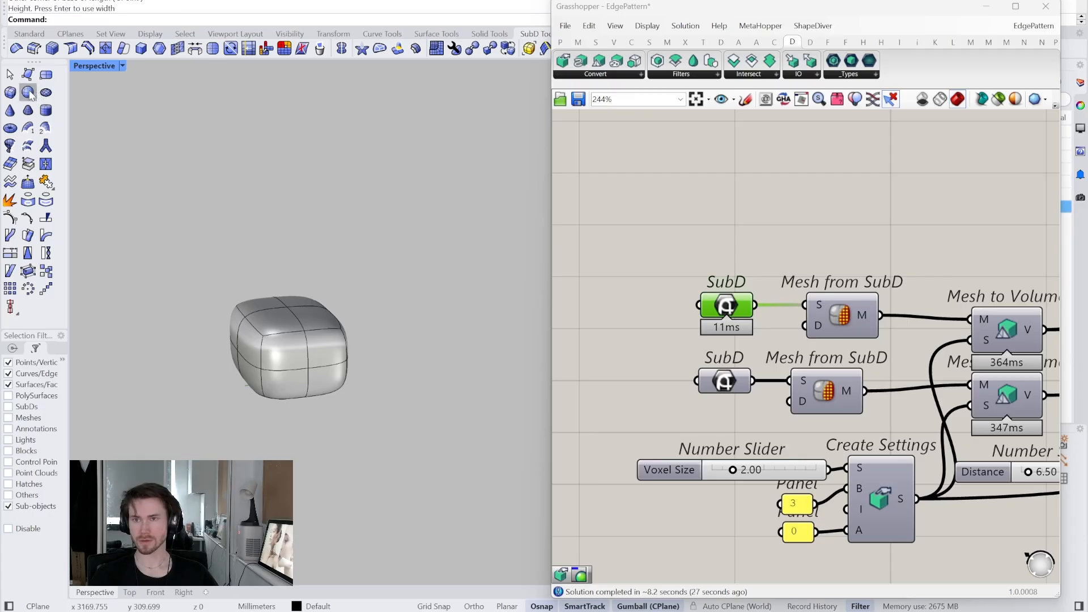
pyautogui.click(429, 421)
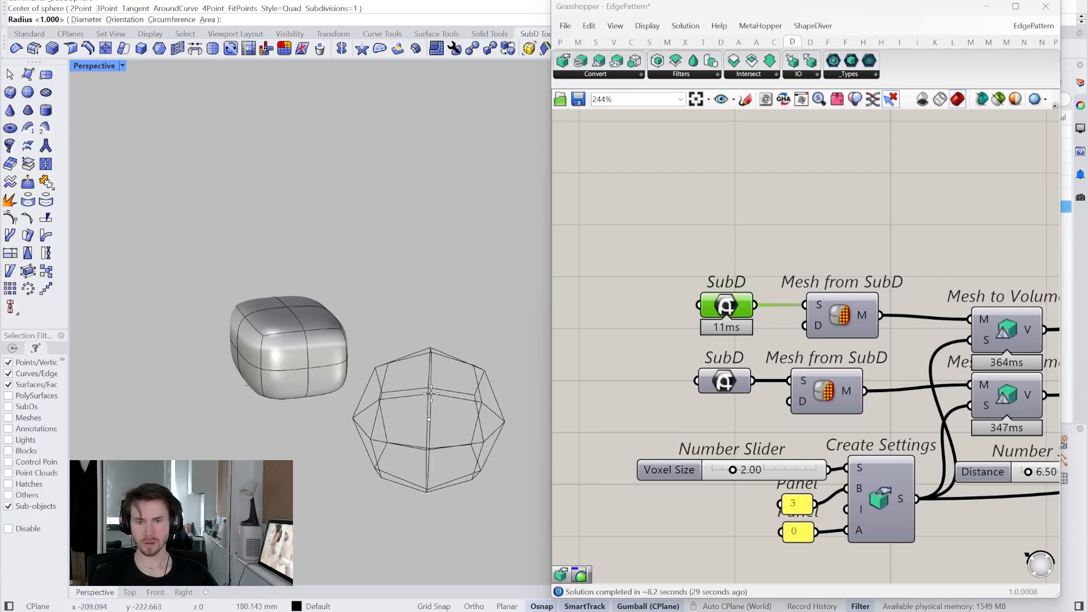
pyautogui.click(438, 448)
pyautogui.click(438, 447)
pyautogui.moveTo(439, 445); pyautogui.dragTo(307, 282, button='right')
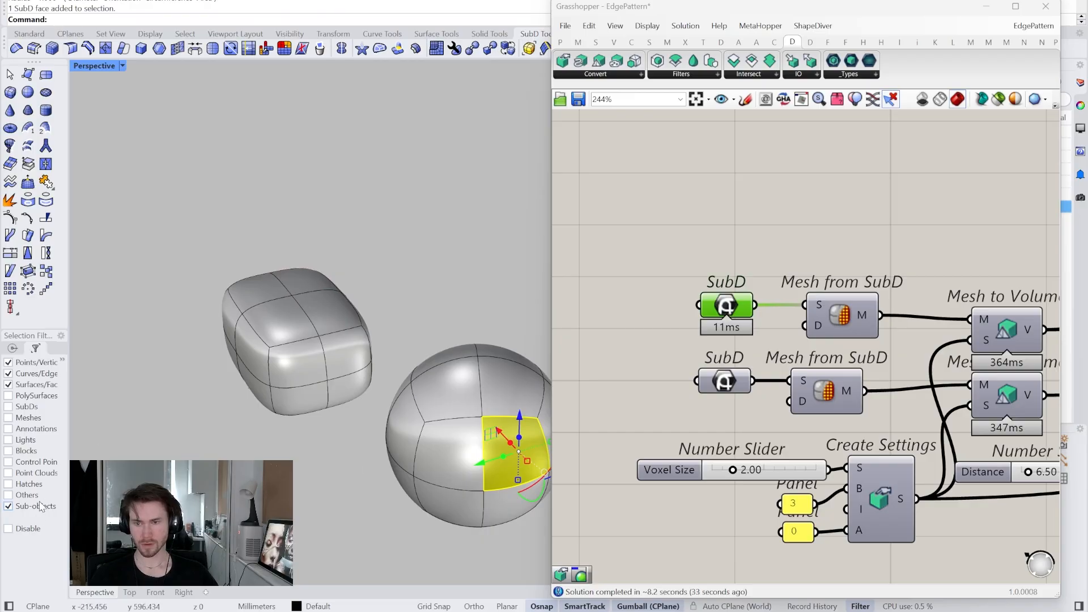
# - Stretch and scale the SubD box with the gumball until it overlaps the sphere
pyautogui.click(318, 356)
pyautogui.moveTo(318, 356); pyautogui.dragTo(309, 323, button='right')
pyautogui.moveTo(304, 374); pyautogui.dragTo(301, 410)
pyautogui.moveTo(300, 411); pyautogui.dragTo(319, 345, button='right')
pyautogui.moveTo(356, 330); pyautogui.dragTo(367, 328)
pyautogui.moveTo(368, 327)
pyautogui.mouseDown(button='right')
pyautogui.moveTo(358, 344)
pyautogui.moveTo(362, 336)
pyautogui.mouseUp(button='right')
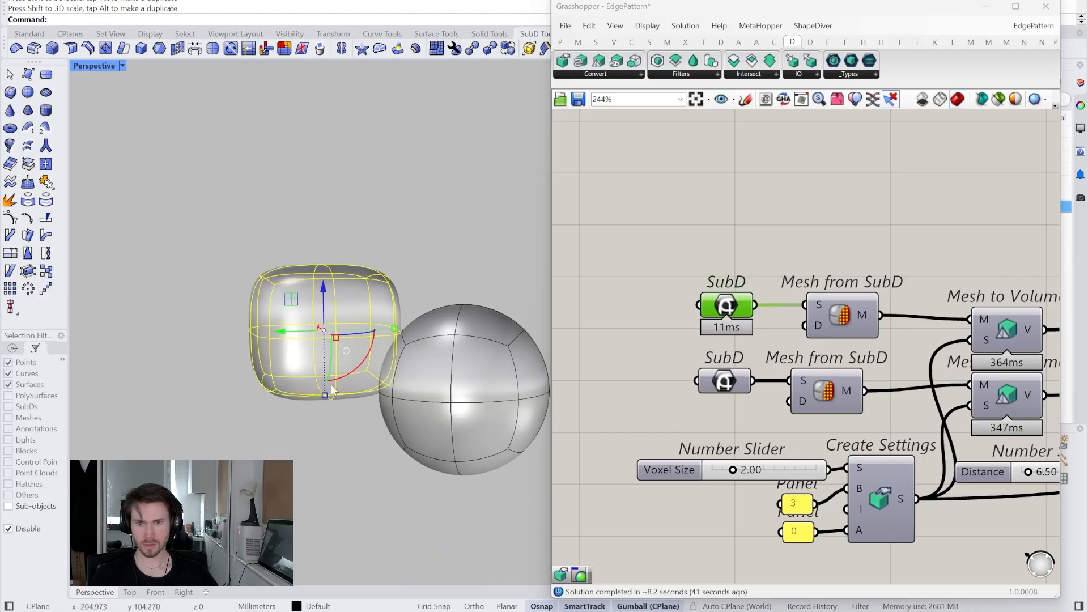
pyautogui.keyDown('shift'); pyautogui.moveTo(326, 399); pyautogui.dragTo(329, 421); pyautogui.keyUp('shift')
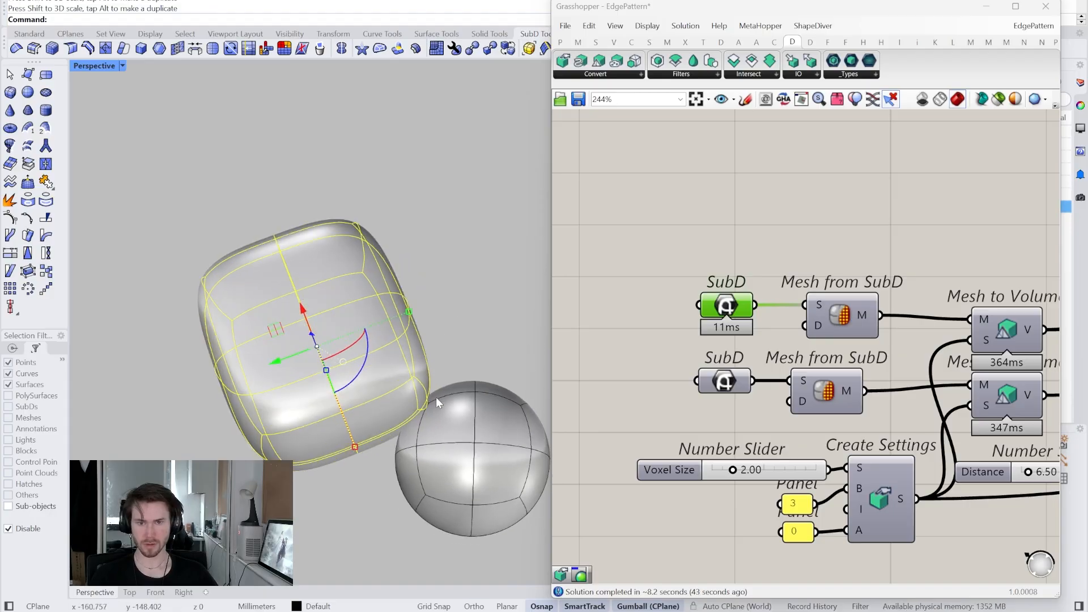
pyautogui.moveTo(437, 397); pyautogui.dragTo(365, 309, button='right')
pyautogui.click(499, 230)
pyautogui.moveTo(499, 230); pyautogui.dragTo(465, 234, button='right')
# - Use Set one SubD to reference the box in the first SubD parameter and the sphere in the second
pyautogui.click(329, 298)
pyautogui.rightClick(719, 304)
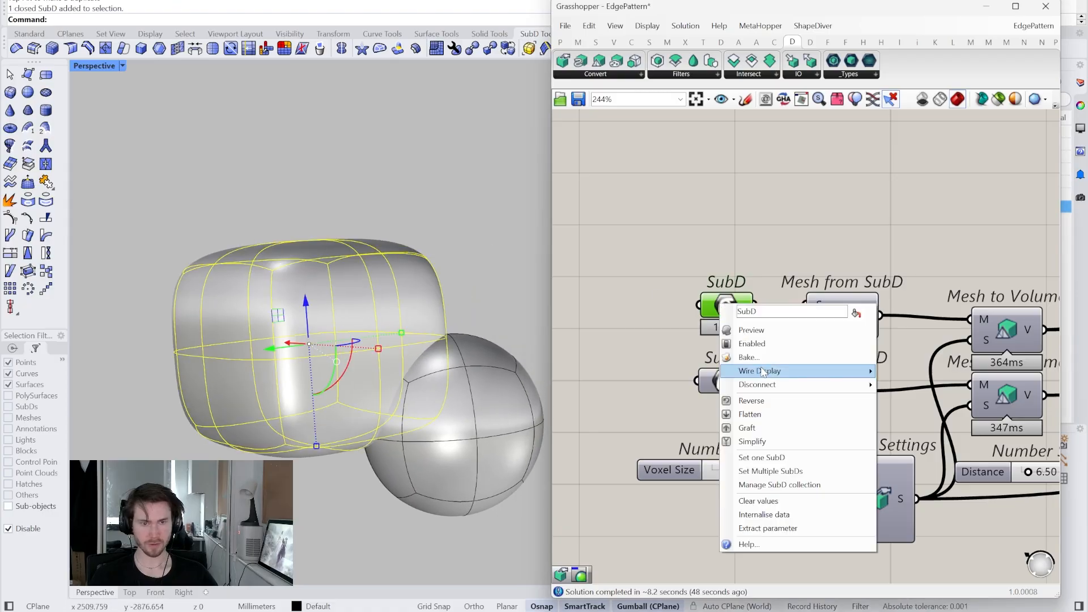
pyautogui.click(762, 457)
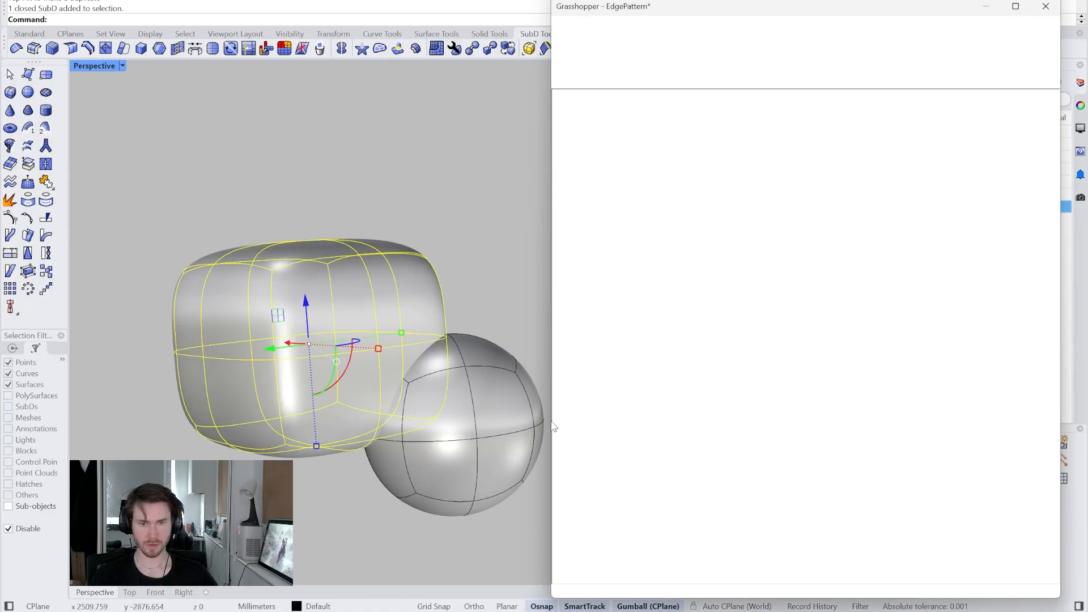
pyautogui.click(467, 390)
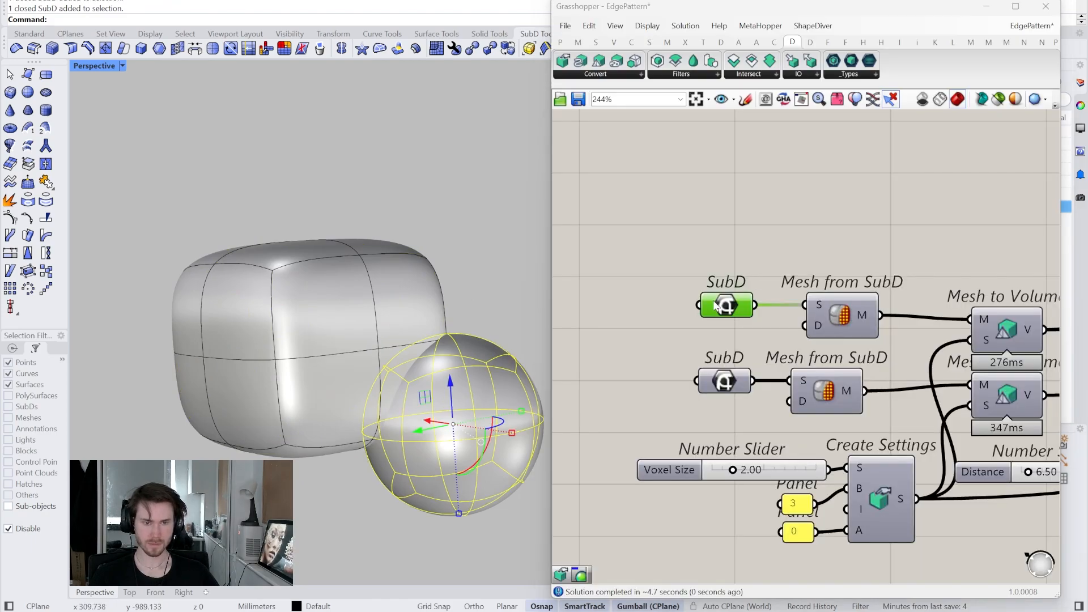
pyautogui.rightClick(730, 388)
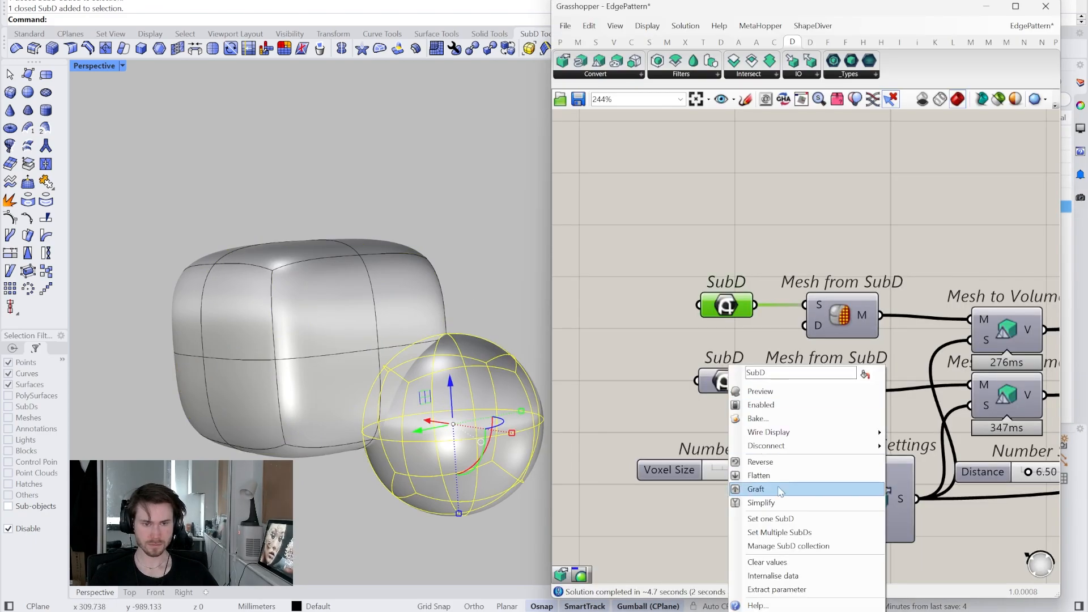
pyautogui.click(782, 518)
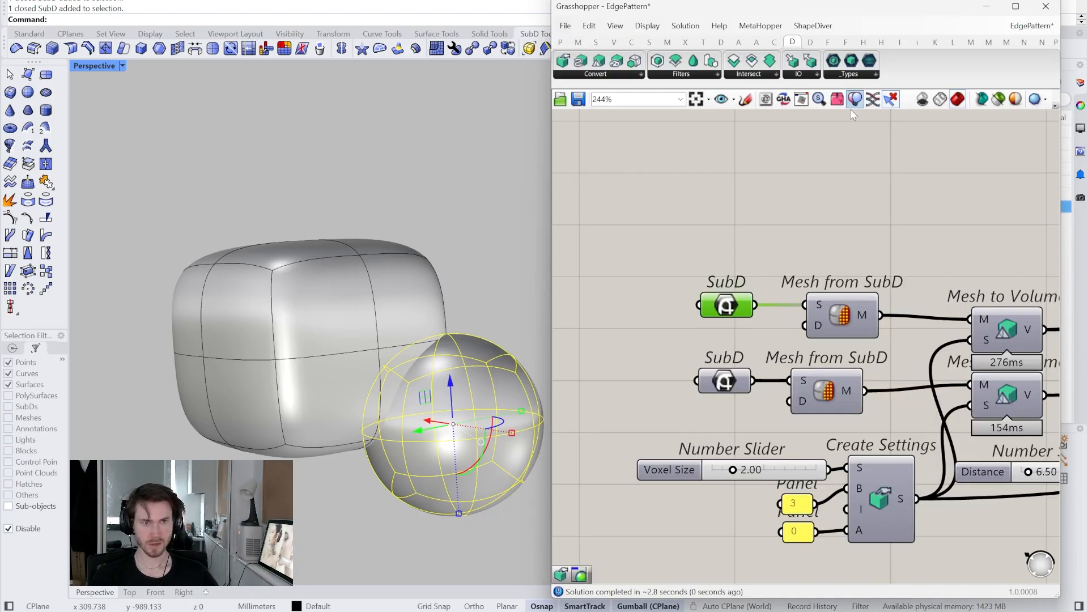
pyautogui.click(447, 217)
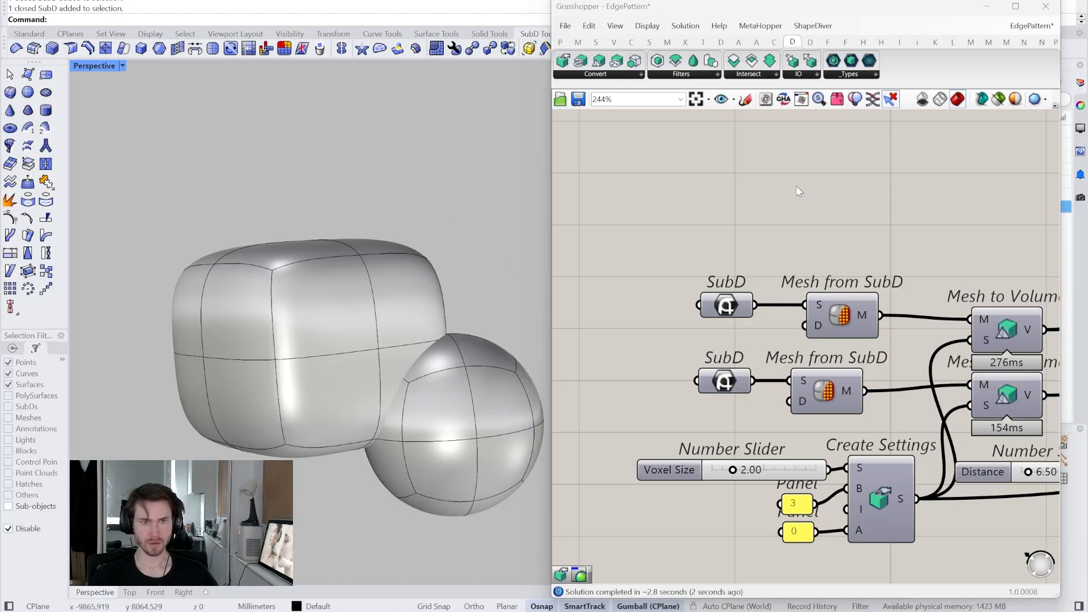
# - Hide the source SubDs and re-enable Custom Preview to show the fused box-and-sphere blob
pyautogui.click(852, 107)
pyautogui.moveTo(803, 289); pyautogui.dragTo(765, 290, button='right')
pyautogui.scroll(-4, 764, 289)
pyautogui.moveTo(1020, 324); pyautogui.dragTo(748, 339, button='right')
pyautogui.scroll(4, 915, 338)
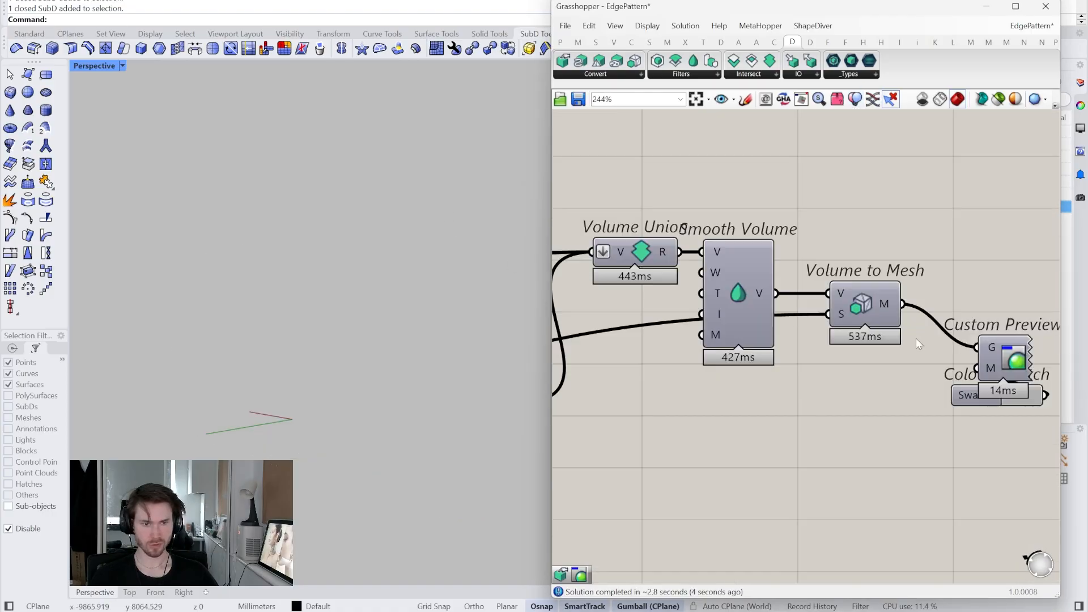
pyautogui.rightClick(1009, 363)
pyautogui.click(1003, 382)
# - Find the Voxel Size slider and start retyping its value as 4
pyautogui.scroll(5, 508, 352)
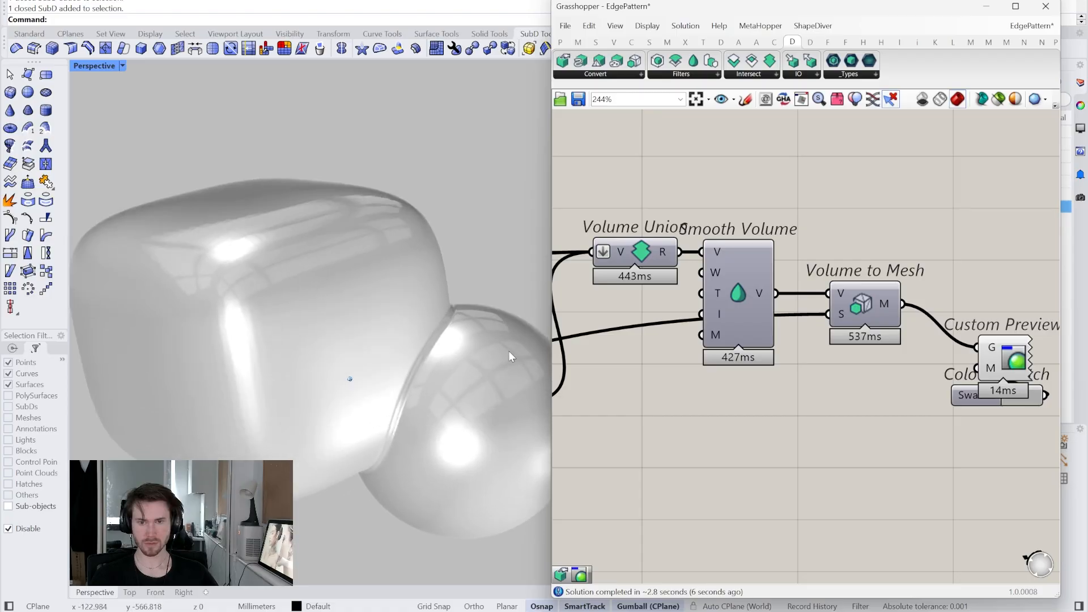
pyautogui.scroll(-3, 509, 352)
pyautogui.scroll(-5, 629, 377)
pyautogui.moveTo(629, 377); pyautogui.dragTo(930, 392, button='right')
pyautogui.scroll(5, 810, 421)
pyautogui.scroll(-2, 757, 422)
pyautogui.moveTo(757, 422); pyautogui.dragTo(880, 421, button='right')
pyautogui.moveTo(782, 430); pyautogui.dragTo(832, 424, button='right')
pyautogui.moveTo(396, 359); pyautogui.dragTo(400, 363, button='right')
pyautogui.scroll(3, 753, 435)
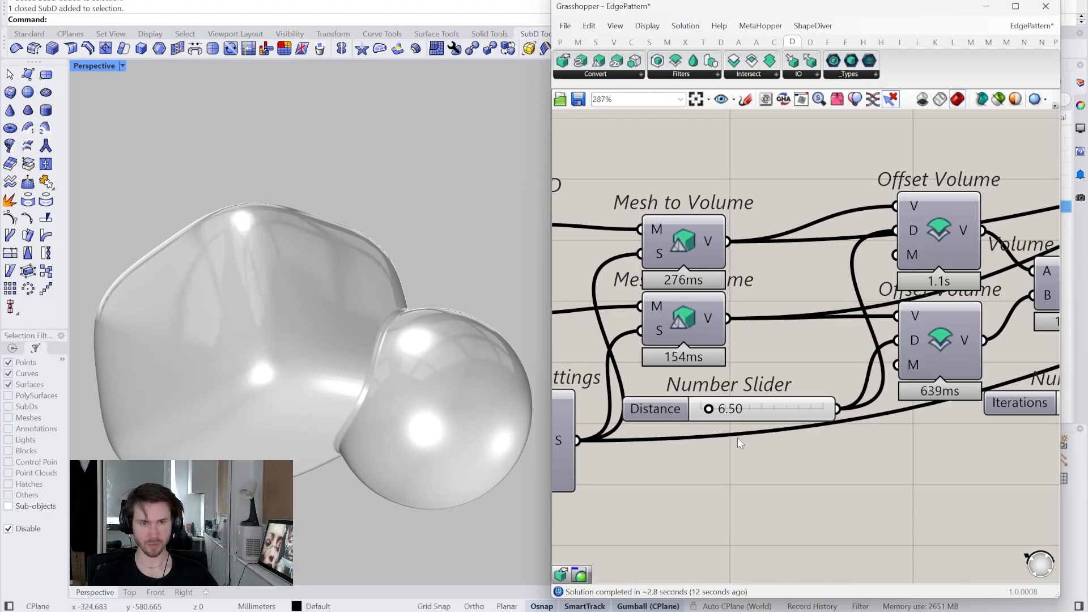
pyautogui.moveTo(762, 429); pyautogui.dragTo(918, 419, button='right')
pyautogui.scroll(-3, 914, 418)
pyautogui.moveTo(691, 430); pyautogui.dragTo(790, 428, button='right')
pyautogui.scroll(3, 791, 428)
pyautogui.doubleClick(804, 407)
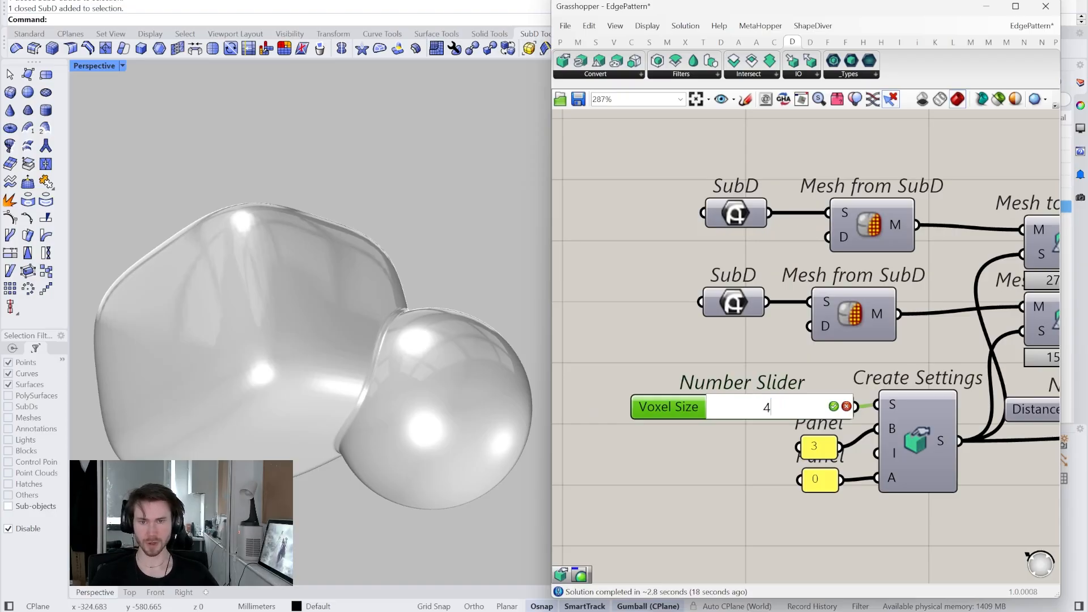
# - Raise the blend Distance slider to 30, after first committing 20
pyautogui.scroll(-5, 804, 414)
pyautogui.moveTo(956, 429); pyautogui.dragTo(824, 438, button='right')
pyautogui.scroll(6, 824, 437)
pyautogui.click(839, 403)
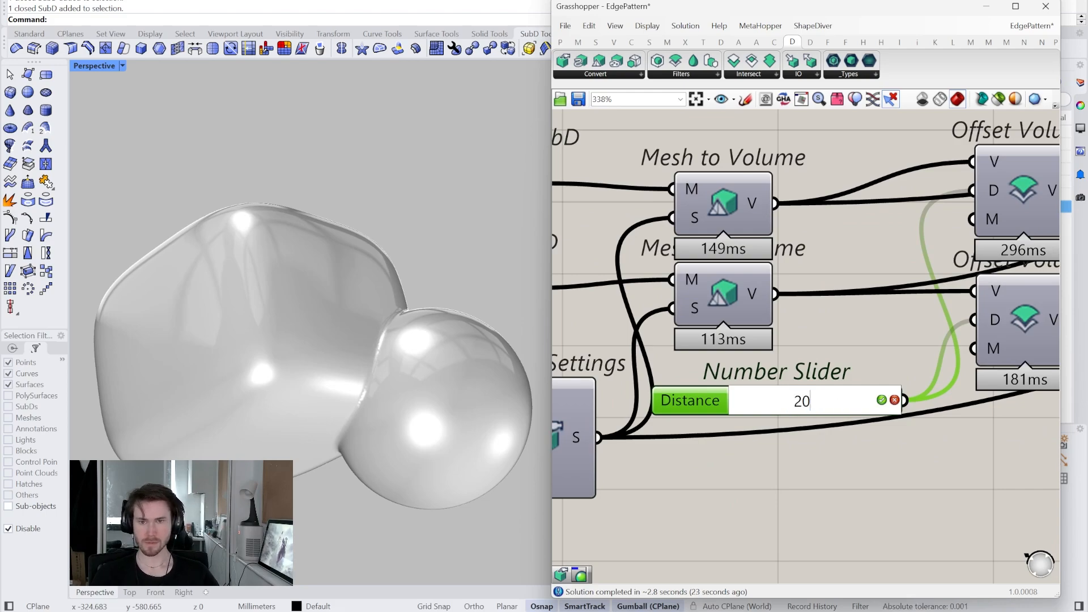
pyautogui.press('Return')
pyautogui.scroll(-3, 816, 445)
pyautogui.moveTo(935, 454); pyautogui.dragTo(823, 482, button='right')
pyautogui.moveTo(978, 460); pyautogui.dragTo(873, 481, button='right')
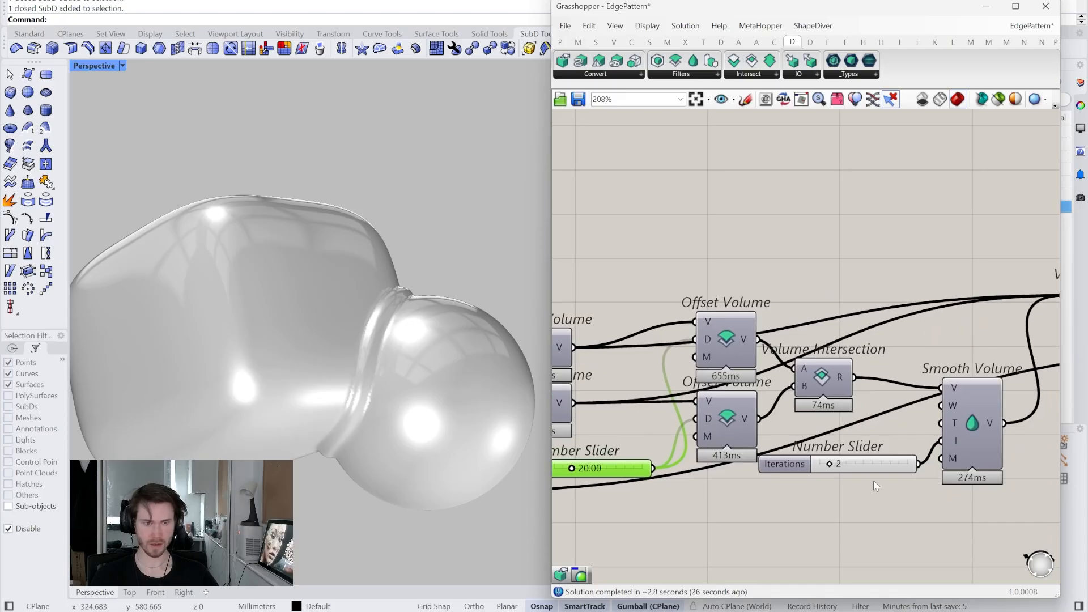
pyautogui.scroll(3, 876, 486)
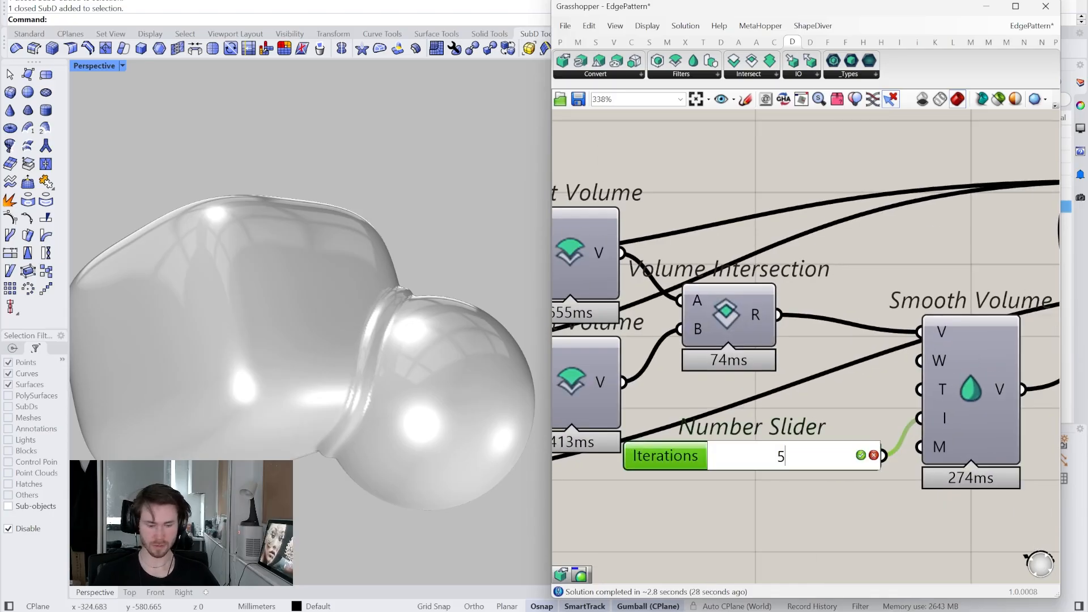
pyautogui.moveTo(459, 346); pyautogui.dragTo(513, 332, button='right')
pyautogui.moveTo(682, 478); pyautogui.dragTo(901, 466, button='right')
pyautogui.scroll(-2, 819, 481)
pyautogui.moveTo(819, 481); pyautogui.dragTo(890, 469, button='right')
pyautogui.scroll(3, 760, 454)
pyautogui.doubleClick(758, 449)
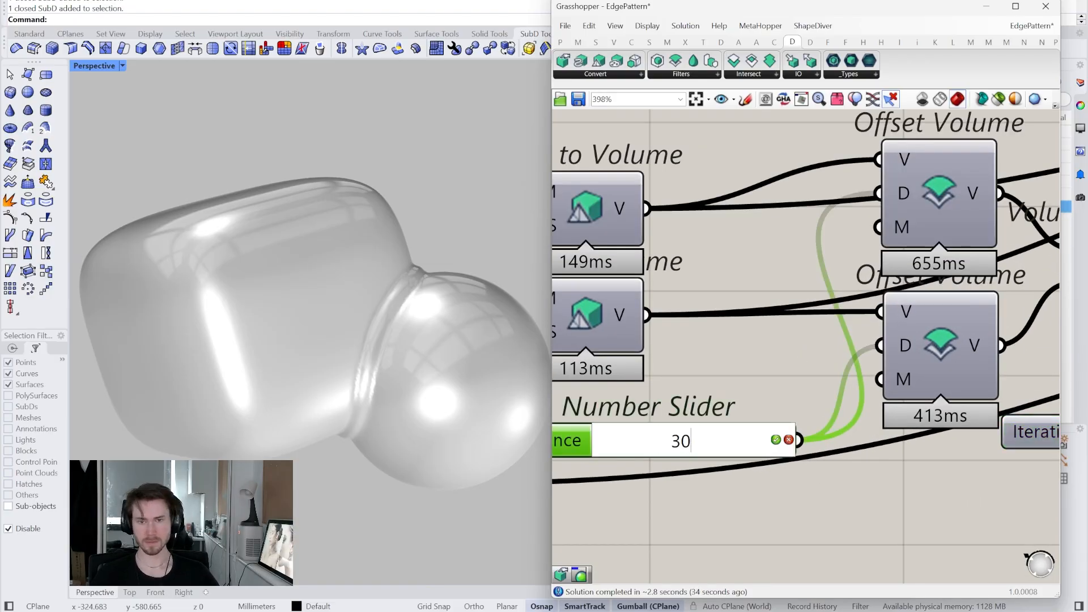
pyautogui.press('Return')
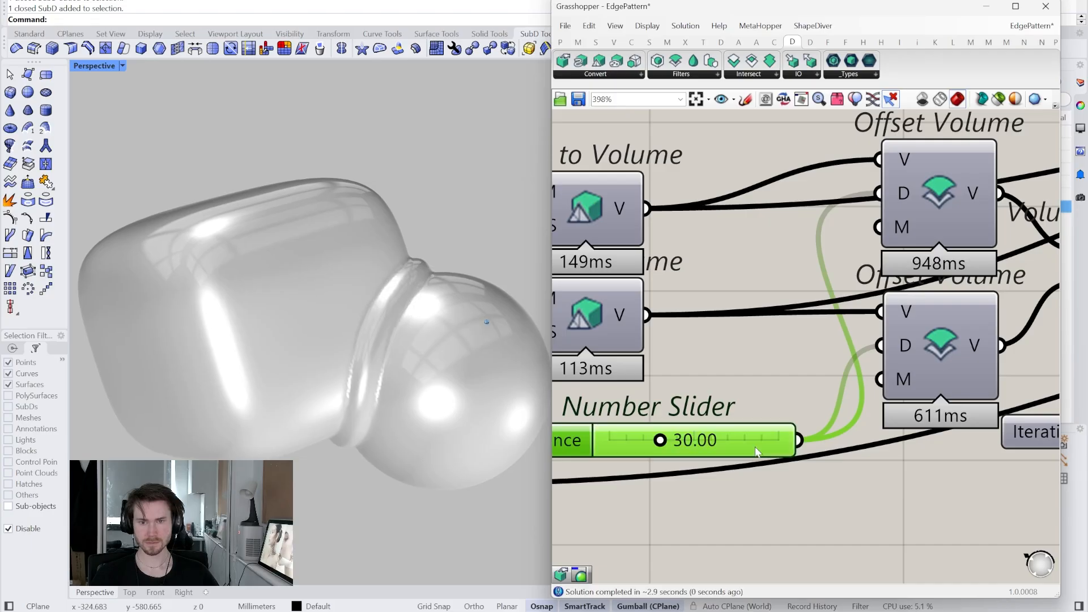
# - Set Smooth Volume's T input to an integer value via Set Integer
pyautogui.scroll(-4, 758, 450)
pyautogui.moveTo(950, 450); pyautogui.dragTo(750, 458, button='right')
pyautogui.scroll(1, 893, 449)
pyautogui.moveTo(893, 448); pyautogui.dragTo(676, 462, button='right')
pyautogui.scroll(-2, 769, 458)
pyautogui.moveTo(769, 458); pyautogui.dragTo(642, 453, button='right')
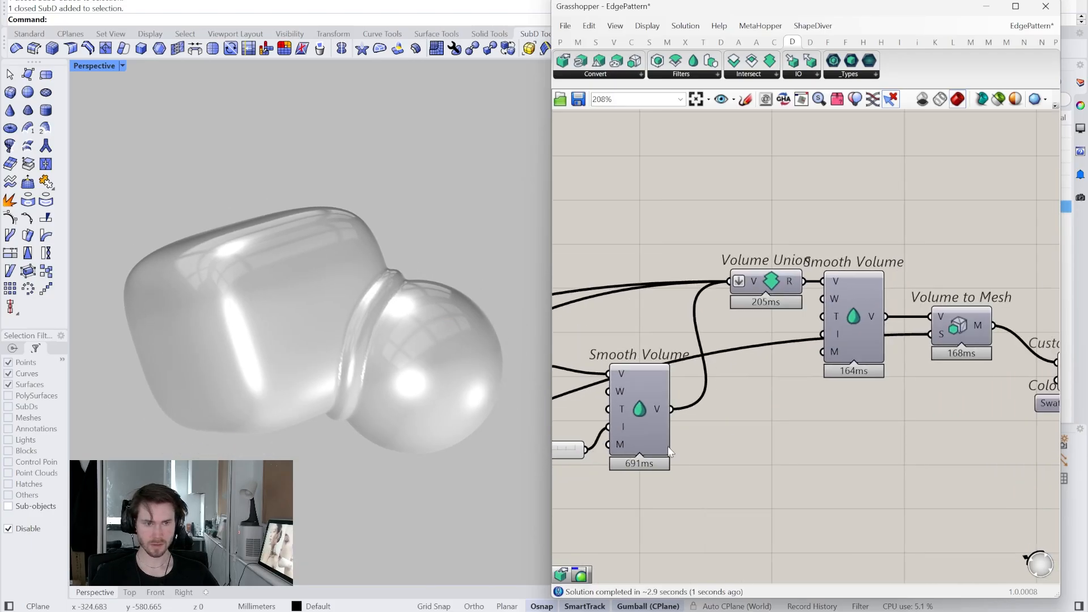
pyautogui.rightClick(835, 323)
pyautogui.moveTo(885, 445)
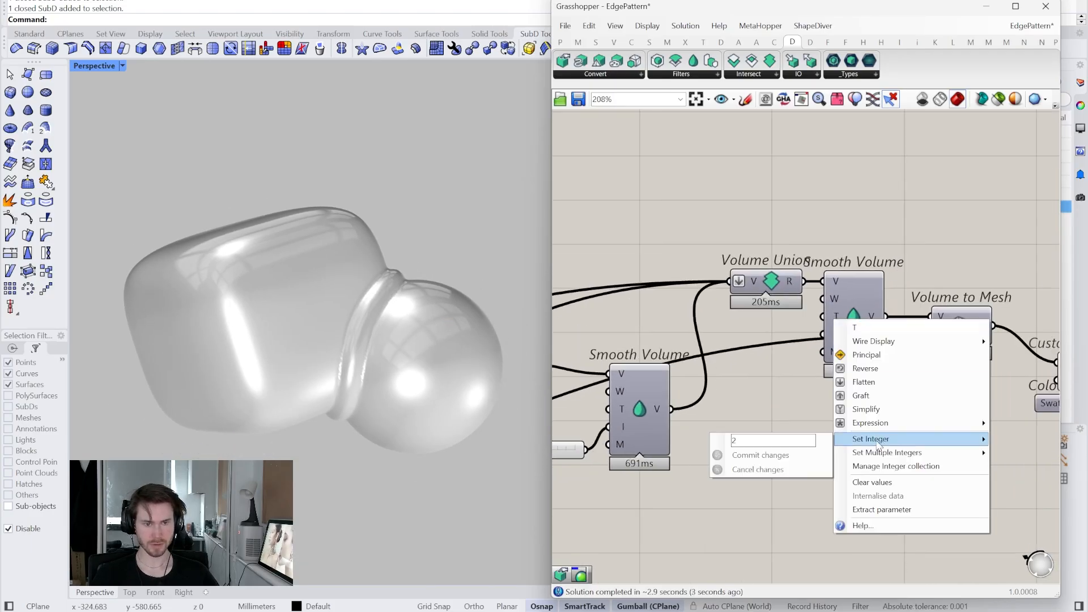
pyautogui.click(786, 456)
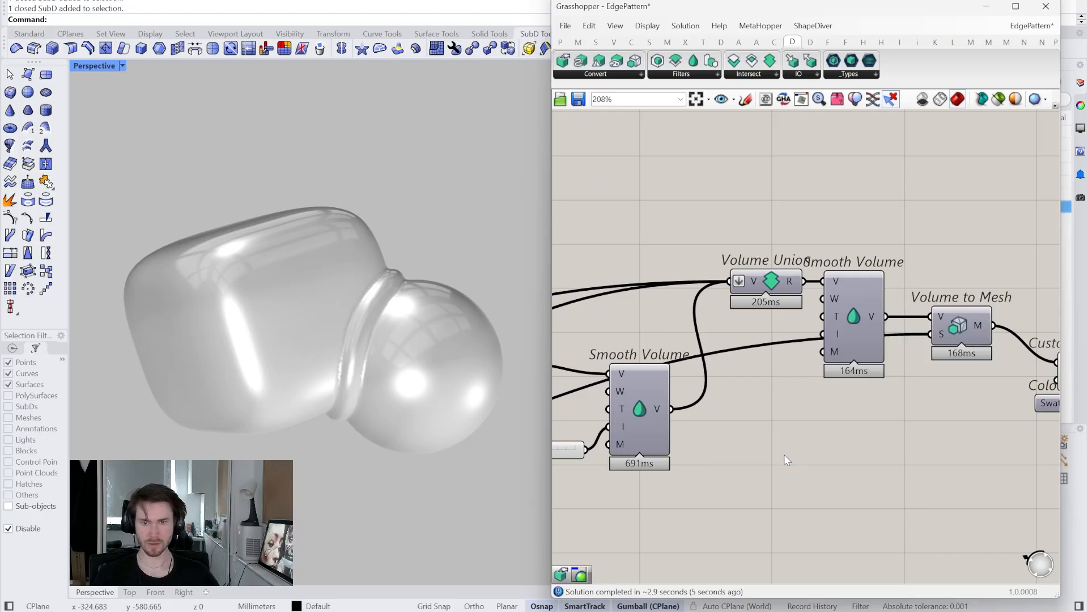
# - Place a copy of the Iterations slider, set to 5, beside Smooth Volume
pyautogui.moveTo(777, 453); pyautogui.dragTo(802, 450, button='right')
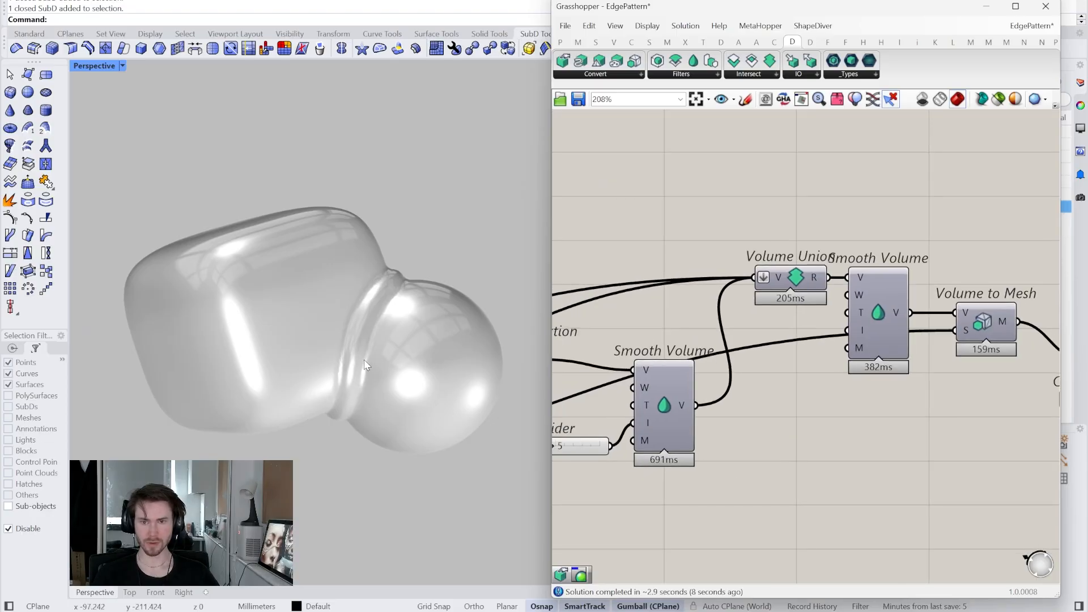
pyautogui.scroll(5, 365, 367)
pyautogui.moveTo(579, 455); pyautogui.dragTo(644, 444, button='right')
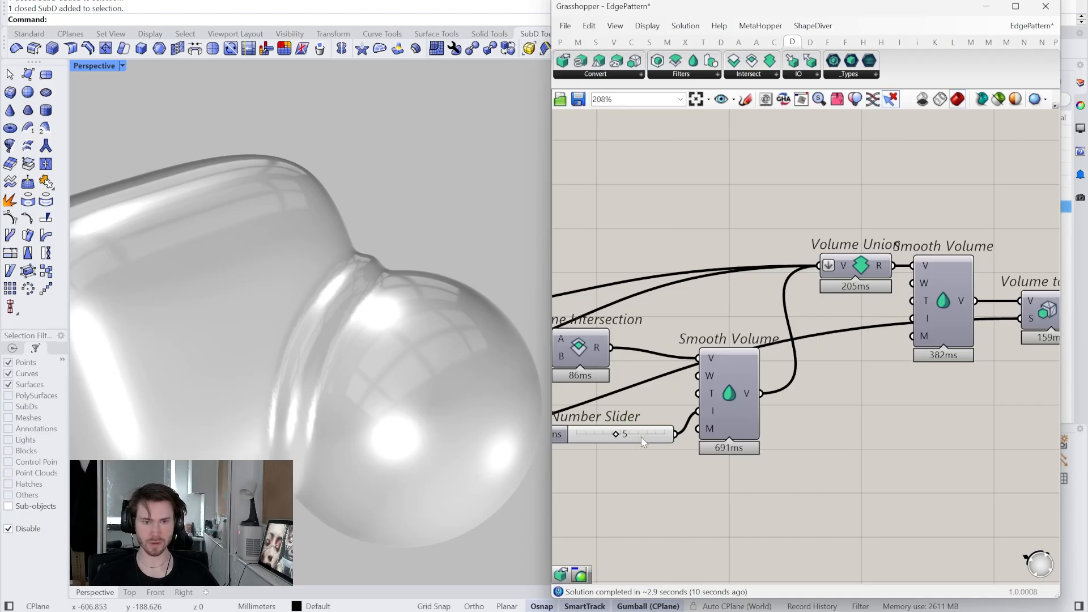
pyautogui.keyDown('alt'); pyautogui.moveTo(644, 442); pyautogui.dragTo(909, 392); pyautogui.keyUp('alt')
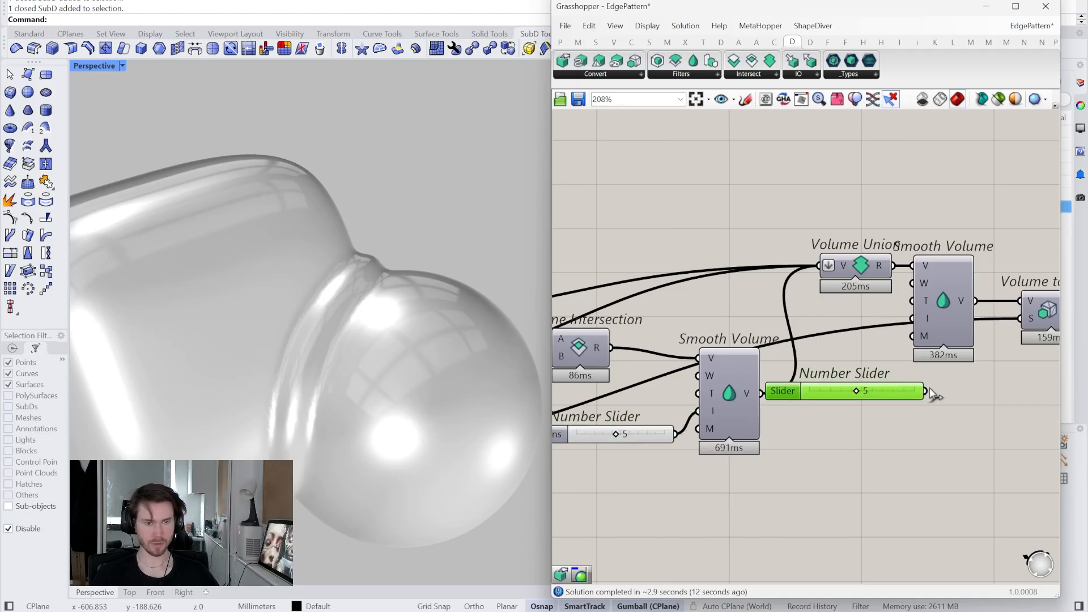
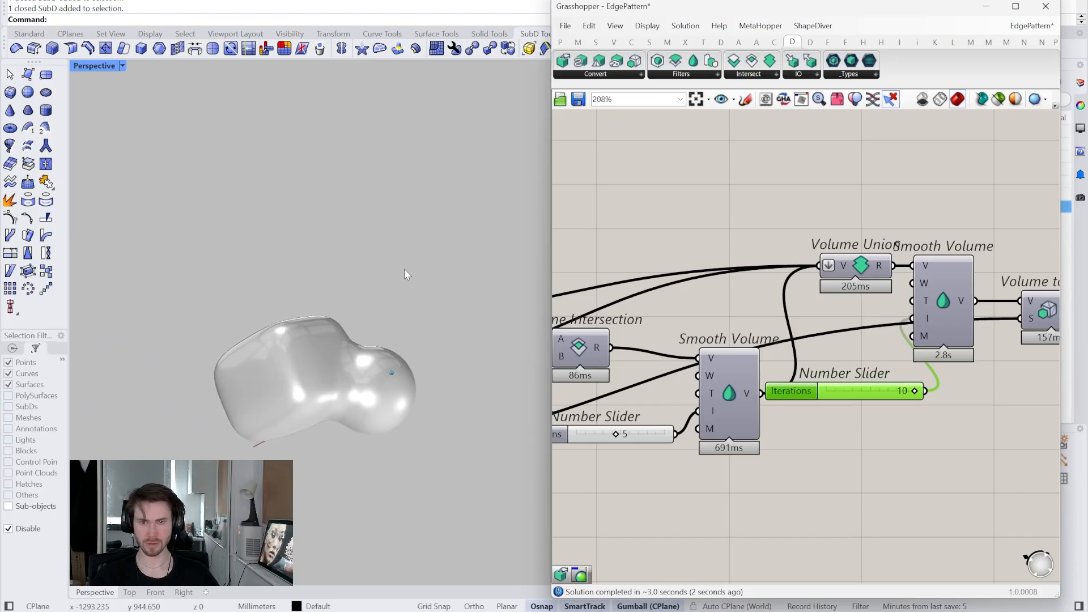
# - Lower the Iterations slider on Smooth Volume from 10 to 3
pyautogui.doubleClick(872, 392)
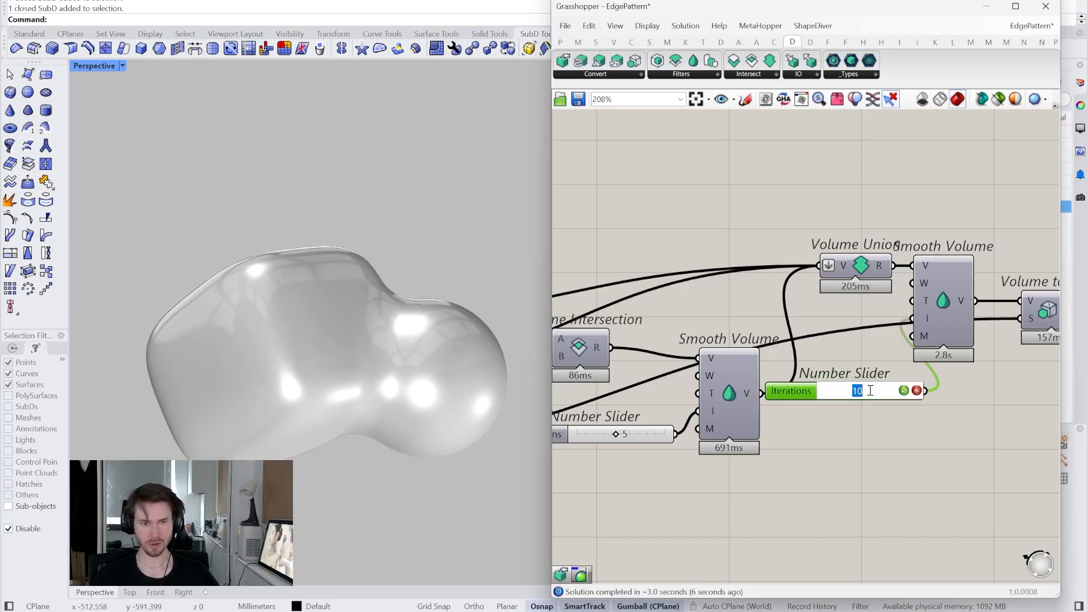
pyautogui.write('3')
pyautogui.press('Return')
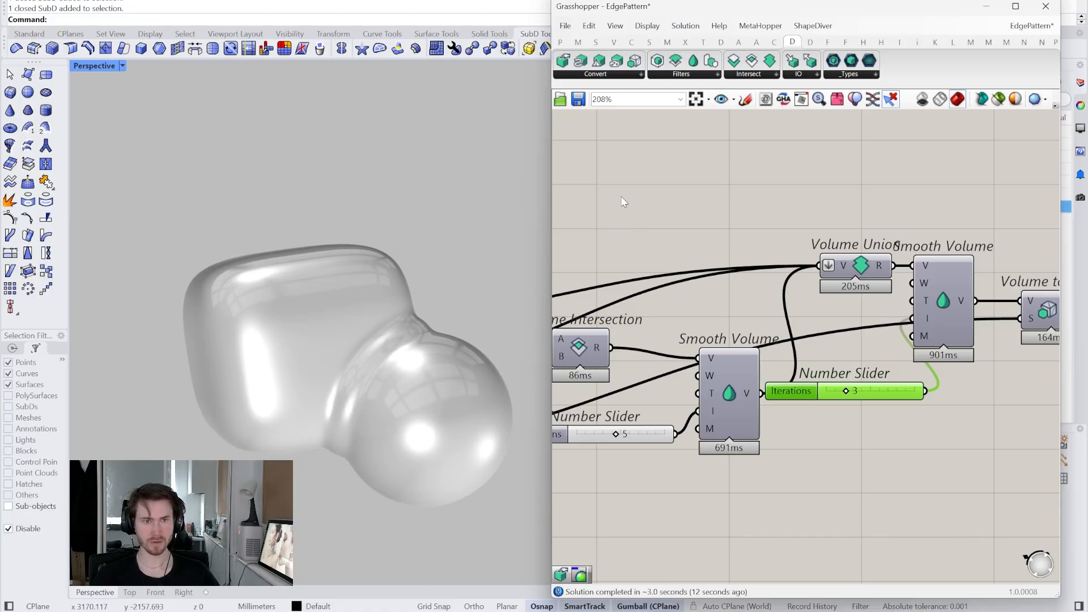
pyautogui.moveTo(754, 281); pyautogui.dragTo(934, 266, button='right')
pyautogui.moveTo(685, 279); pyautogui.dragTo(731, 289, button='right')
pyautogui.moveTo(896, 297); pyautogui.dragTo(836, 323, button='right')
pyautogui.moveTo(594, 384); pyautogui.dragTo(745, 378, button='right')
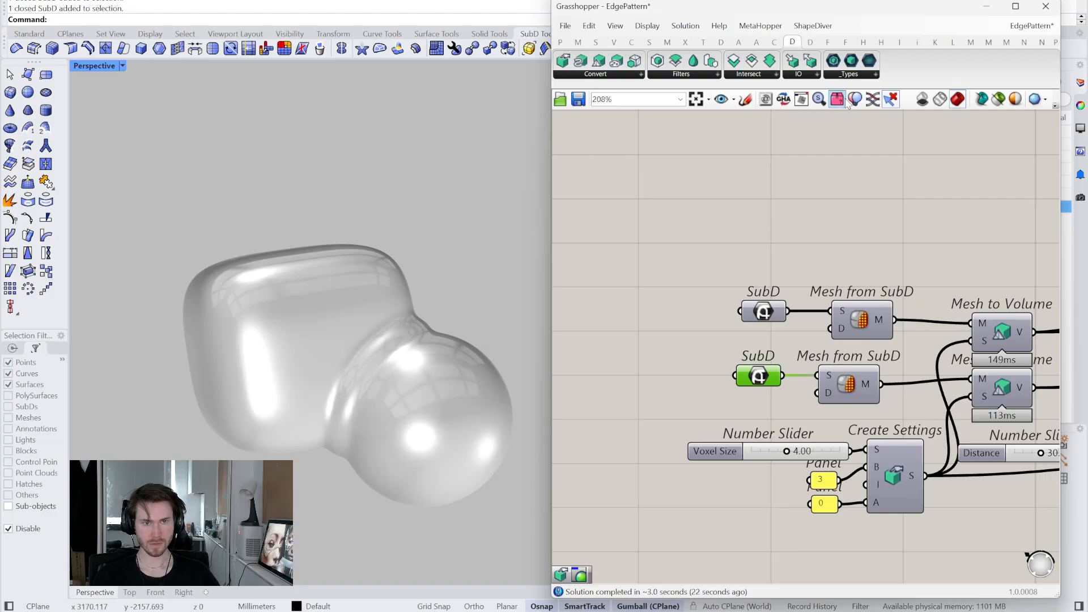
# - Alt-copy the sphere up and right with the gumball, then shrink the copy
pyautogui.click(467, 403)
pyautogui.moveTo(468, 403); pyautogui.dragTo(391, 380, button='right')
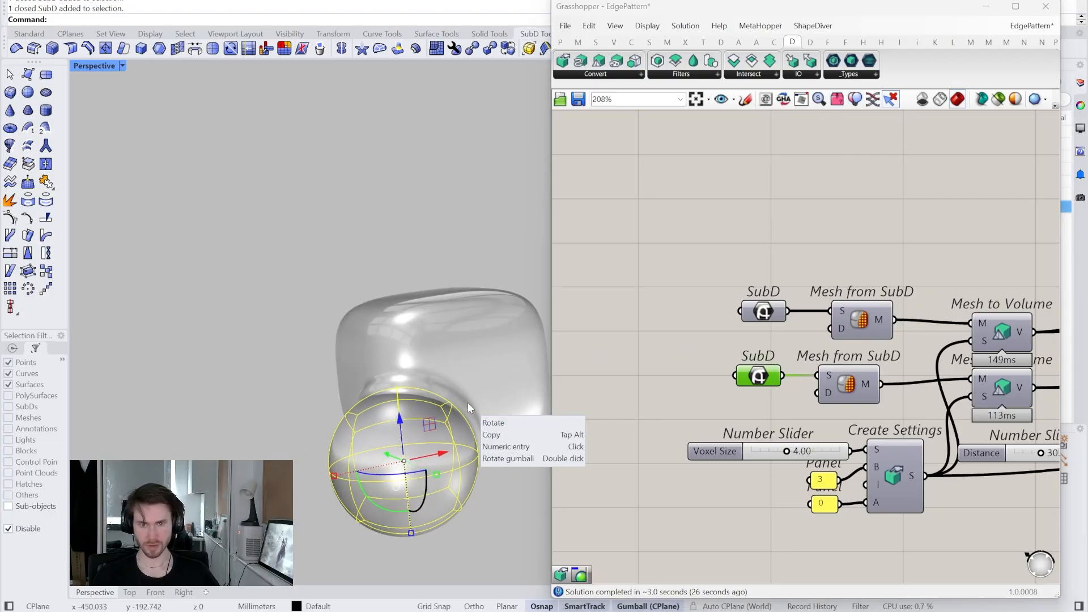
pyautogui.press('alt')
pyautogui.moveTo(430, 424); pyautogui.dragTo(512, 255)
pyautogui.moveTo(511, 255); pyautogui.dragTo(461, 352, button='right')
pyautogui.moveTo(481, 366); pyautogui.dragTo(482, 339)
pyautogui.moveTo(482, 339); pyautogui.dragTo(461, 372, button='right')
# - Copy another sphere to the left, enlarge it, and move it near the small sphere
pyautogui.moveTo(507, 300); pyautogui.dragTo(289, 326)
pyautogui.press('alt')
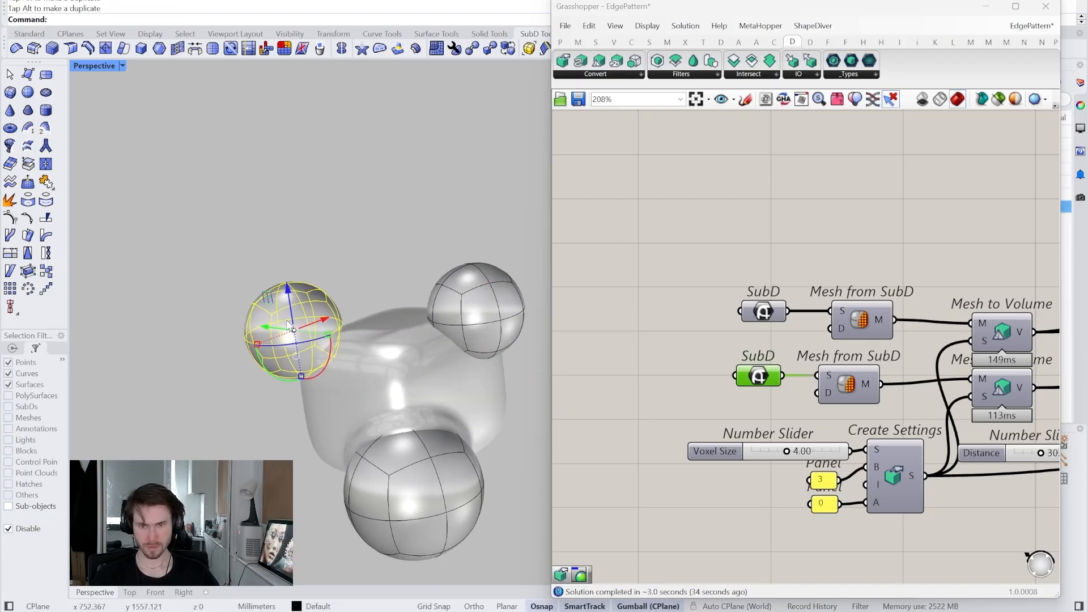
pyautogui.keyDown('shift'); pyautogui.moveTo(302, 376); pyautogui.dragTo(298, 426); pyautogui.keyUp('shift')
pyautogui.moveTo(299, 427); pyautogui.dragTo(265, 353, button='right')
pyautogui.moveTo(266, 352); pyautogui.dragTo(433, 321)
pyautogui.moveTo(401, 272); pyautogui.dragTo(426, 415)
# - Shrink that sphere and reposition it vertically beside the blob
pyautogui.keyDown('shift'); pyautogui.moveTo(427, 525); pyautogui.dragTo(422, 483); pyautogui.keyUp('shift')
pyautogui.moveTo(431, 487); pyautogui.dragTo(244, 413, button='right')
pyautogui.moveTo(244, 413); pyautogui.dragTo(251, 359)
pyautogui.moveTo(253, 357)
pyautogui.mouseDown(button='right')
pyautogui.moveTo(277, 368)
pyautogui.moveTo(251, 370)
pyautogui.mouseUp(button='right')
pyautogui.moveTo(248, 366); pyautogui.dragTo(245, 393)
pyautogui.moveTo(245, 394); pyautogui.dragTo(236, 354, button='right')
pyautogui.moveTo(223, 373); pyautogui.dragTo(223, 335)
pyautogui.moveTo(244, 335); pyautogui.dragTo(400, 322, button='right')
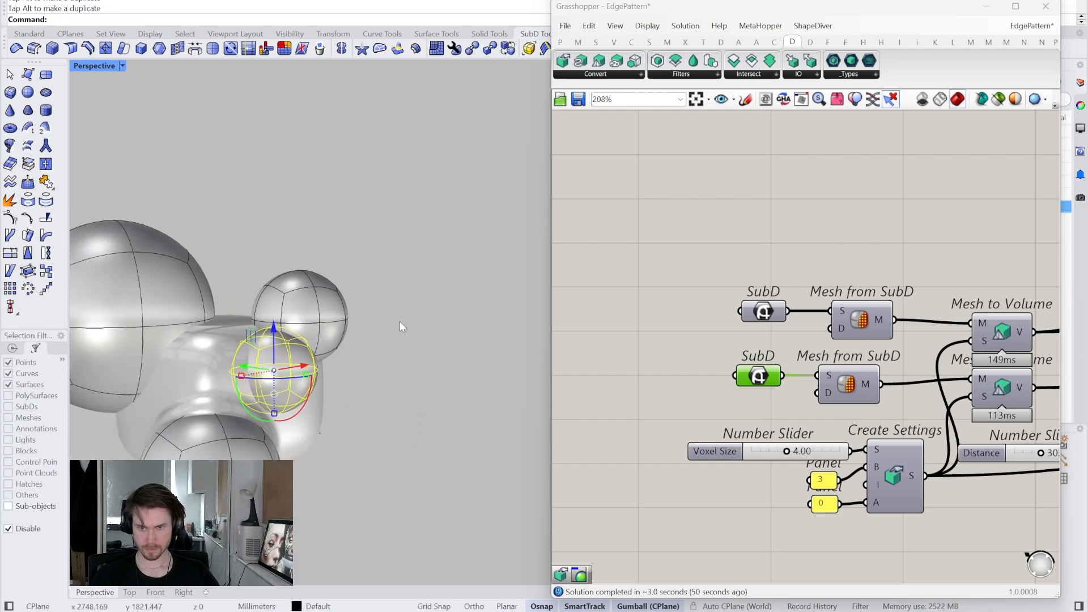
pyautogui.click(399, 321)
pyautogui.moveTo(431, 331); pyautogui.dragTo(432, 329, button='right')
# - Select all four spheres: bottom, middle, top and the large one
pyautogui.click(427, 446)
pyautogui.keyDown('shift'); pyautogui.click(437, 325); pyautogui.keyUp('shift')
pyautogui.keyDown('shift'); pyautogui.click(440, 267); pyautogui.keyUp('shift')
pyautogui.keyDown('shift'); pyautogui.click(318, 255); pyautogui.keyUp('shift')
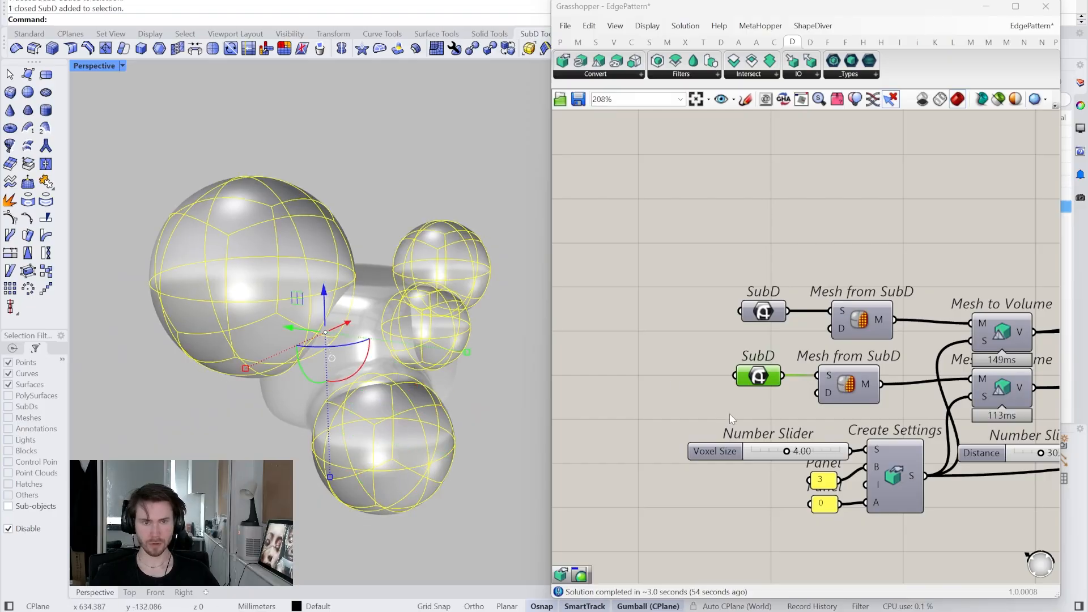
# - Assign the four selected spheres to the second SubD input with Set Multiple SubDs
pyautogui.rightClick(763, 379)
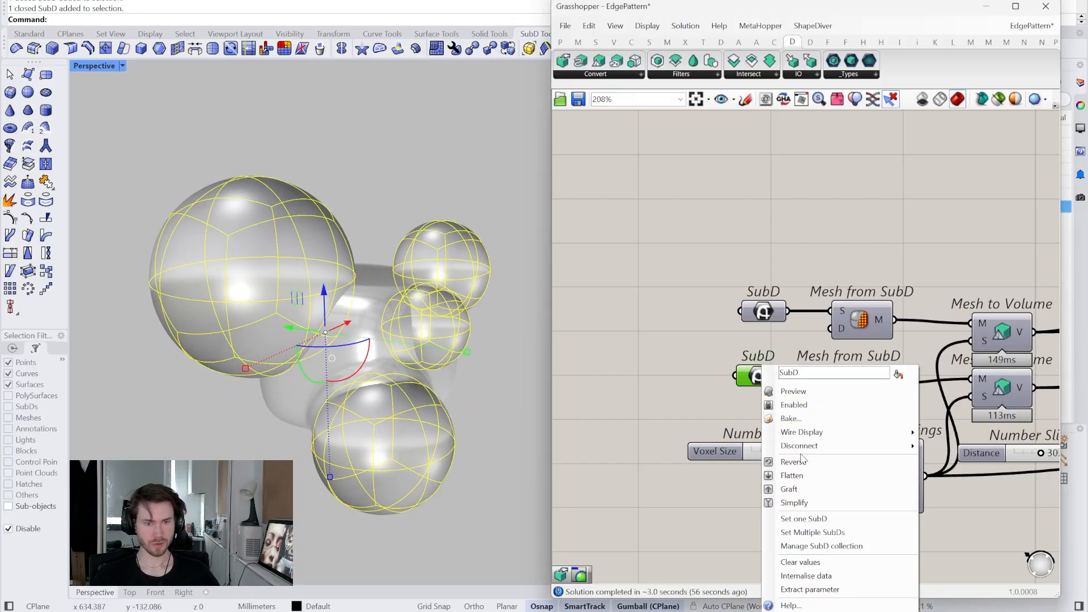
pyautogui.click(799, 529)
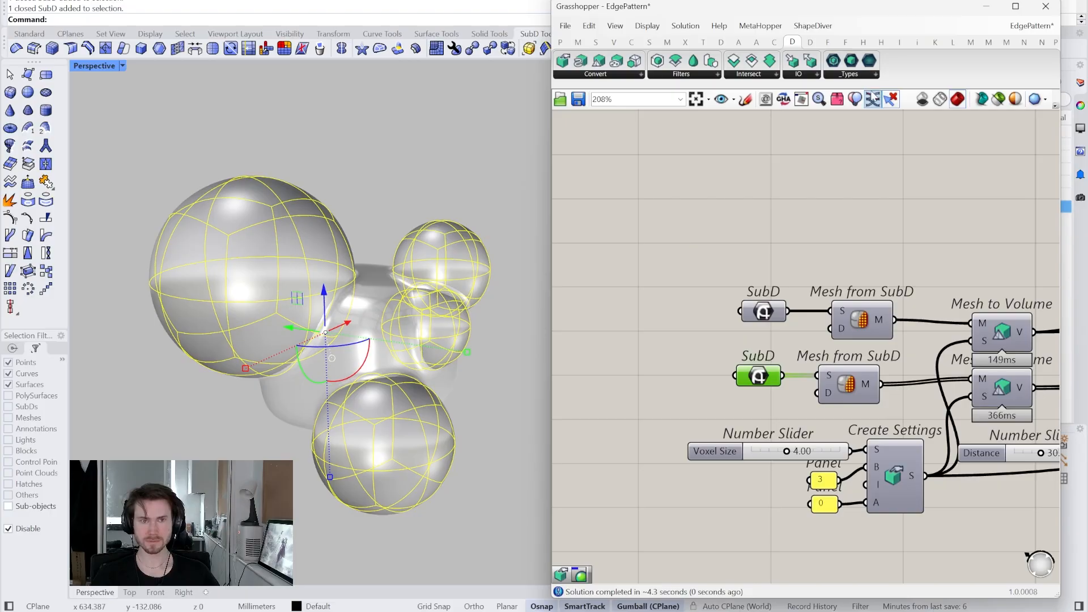
pyautogui.scroll(5, 437, 185)
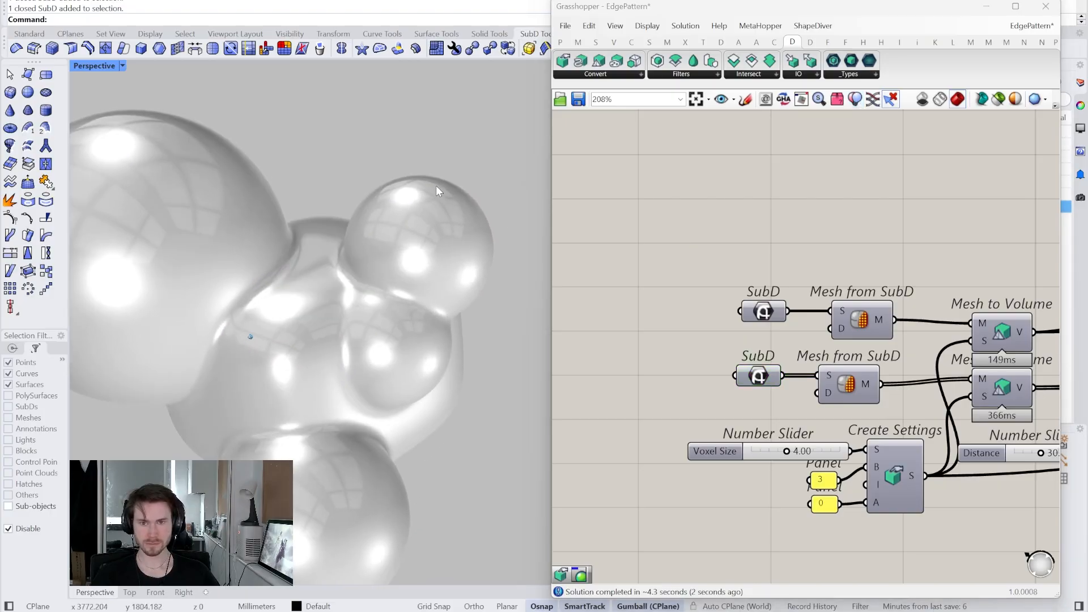
pyautogui.scroll(-3, 920, 410)
pyautogui.moveTo(921, 413); pyautogui.dragTo(658, 411, button='right')
pyautogui.scroll(4, 892, 394)
pyautogui.moveTo(892, 394); pyautogui.dragTo(840, 391, button='right')
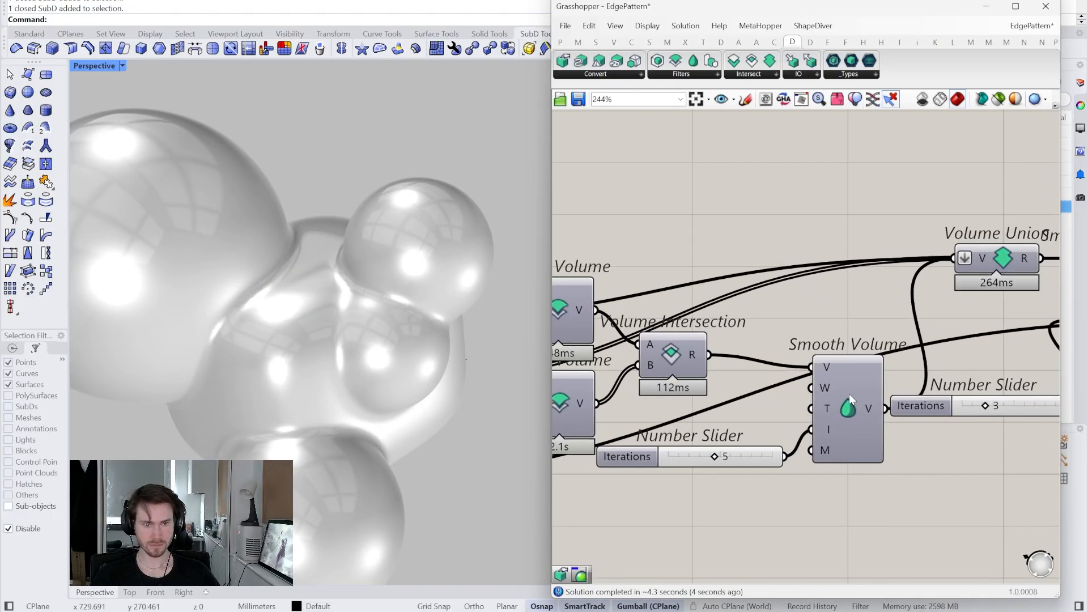
# - Preview only selected components' geometry and inspect the upper and lower Offset Volume results
pyautogui.rightClick(849, 399)
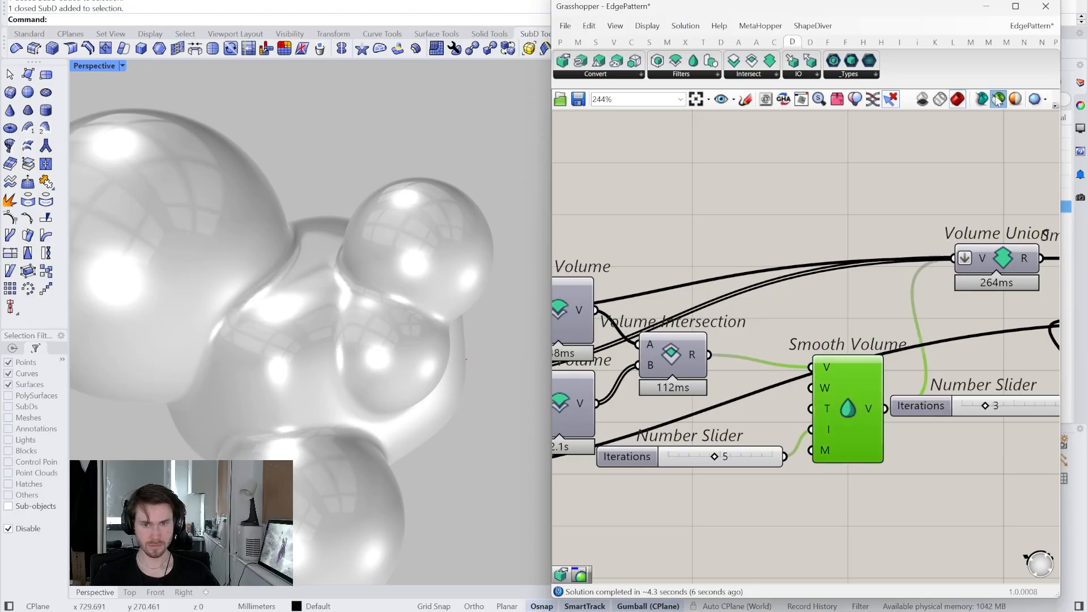
pyautogui.click(998, 100)
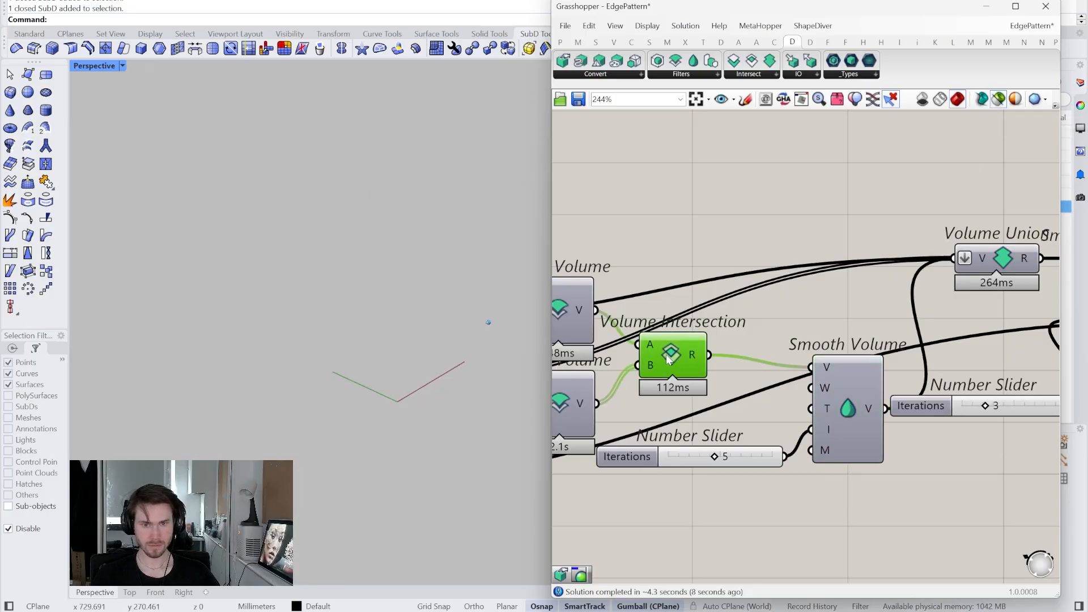
pyautogui.moveTo(669, 361); pyautogui.dragTo(781, 351, button='right')
pyautogui.click(675, 320)
pyautogui.click(680, 390)
pyautogui.moveTo(691, 392); pyautogui.dragTo(764, 381, button='right')
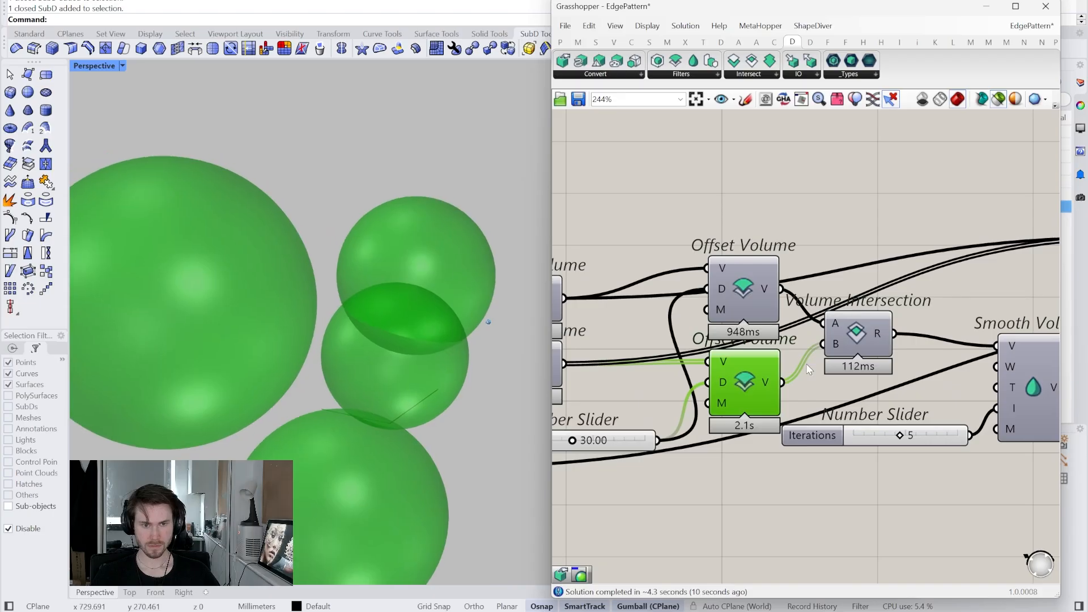
pyautogui.moveTo(836, 352)
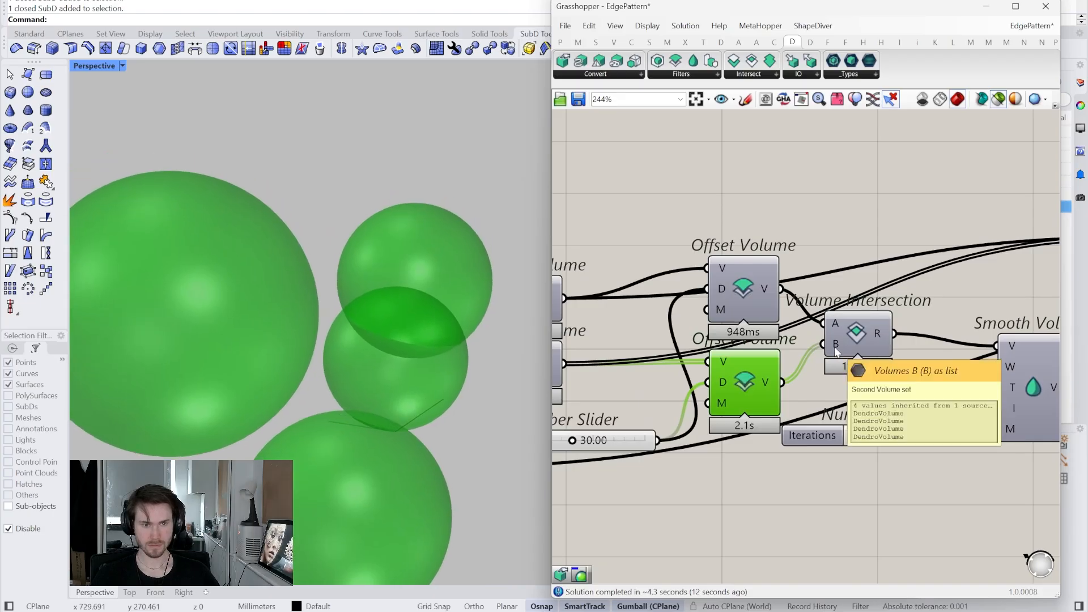
# - Add a Volume Union component and check the sphere meshes from the second SubD
pyautogui.moveTo(579, 380); pyautogui.dragTo(751, 361, button='right')
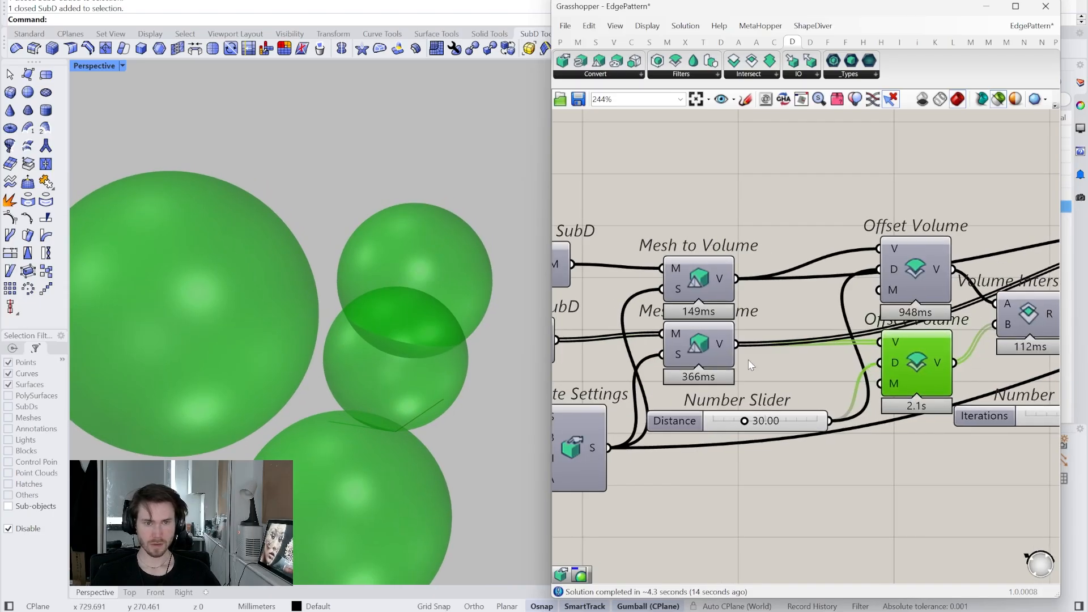
pyautogui.moveTo(723, 347)
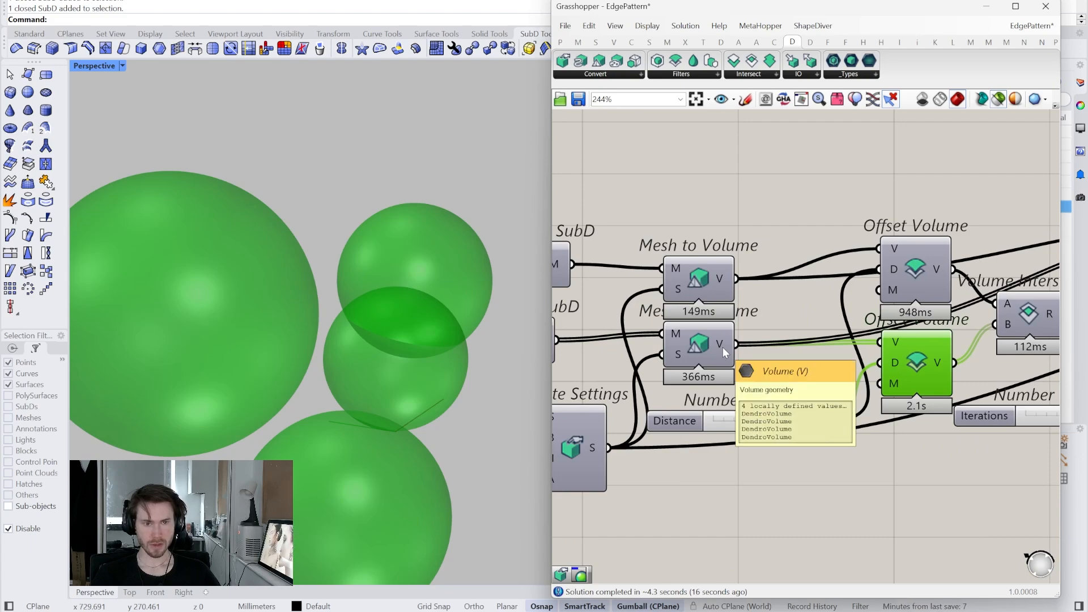
pyautogui.moveTo(723, 347); pyautogui.dragTo(762, 355, button='right')
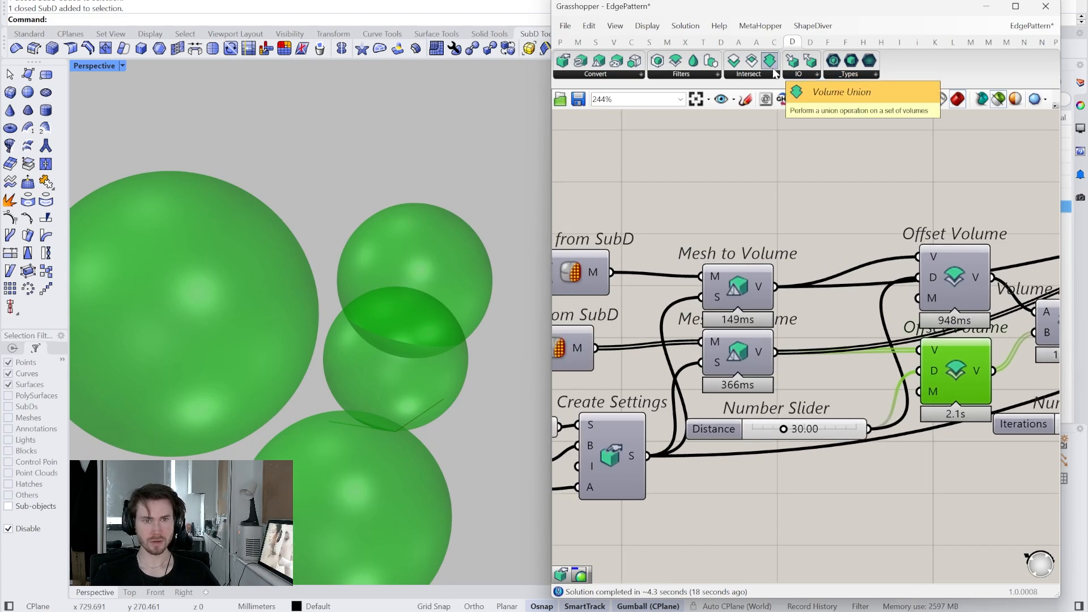
pyautogui.moveTo(774, 71); pyautogui.dragTo(747, 161)
pyautogui.moveTo(687, 232); pyautogui.dragTo(821, 221, button='right')
pyautogui.click(701, 349)
pyautogui.moveTo(705, 349); pyautogui.dragTo(724, 342, button='right')
# - Add Mesh Join via 'join m' and wire it between Mesh from SubD and Mesh to Volume
pyautogui.doubleClick(787, 356)
pyautogui.write('join m')
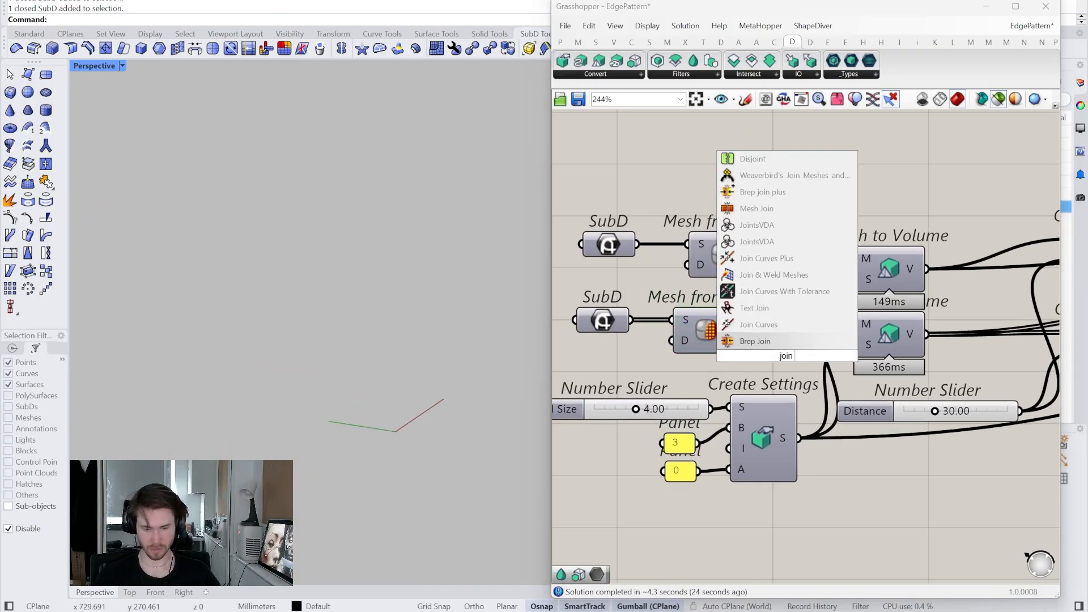
pyautogui.click(786, 342)
pyautogui.moveTo(746, 332); pyautogui.dragTo(749, 355)
pyautogui.moveTo(755, 326); pyautogui.dragTo(769, 328, button='right')
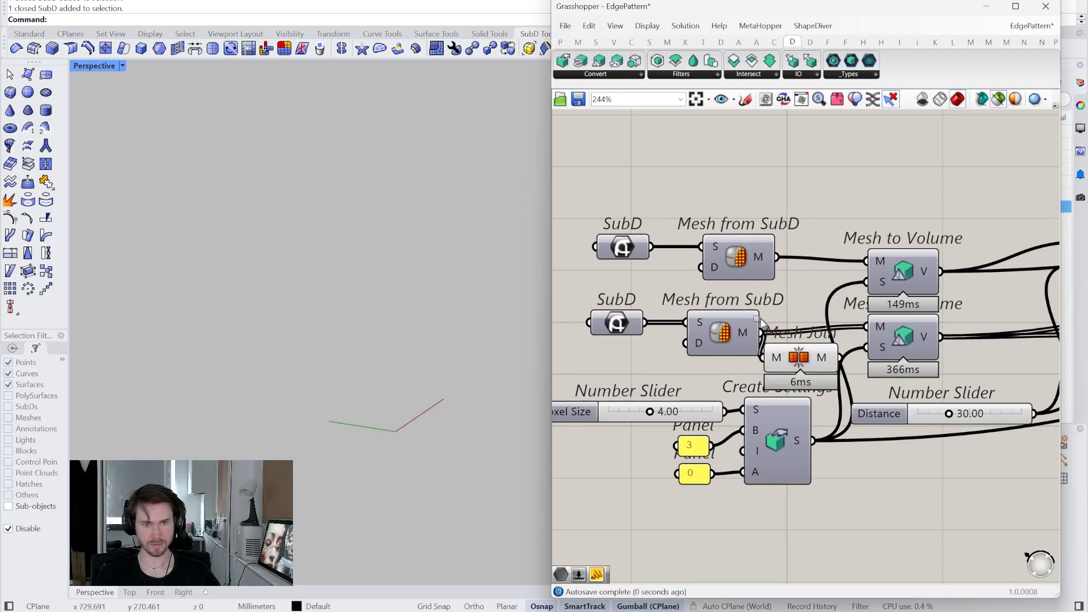
pyautogui.moveTo(778, 316); pyautogui.dragTo(607, 345)
pyautogui.moveTo(720, 340); pyautogui.dragTo(631, 341)
pyautogui.moveTo(710, 352); pyautogui.dragTo(762, 335)
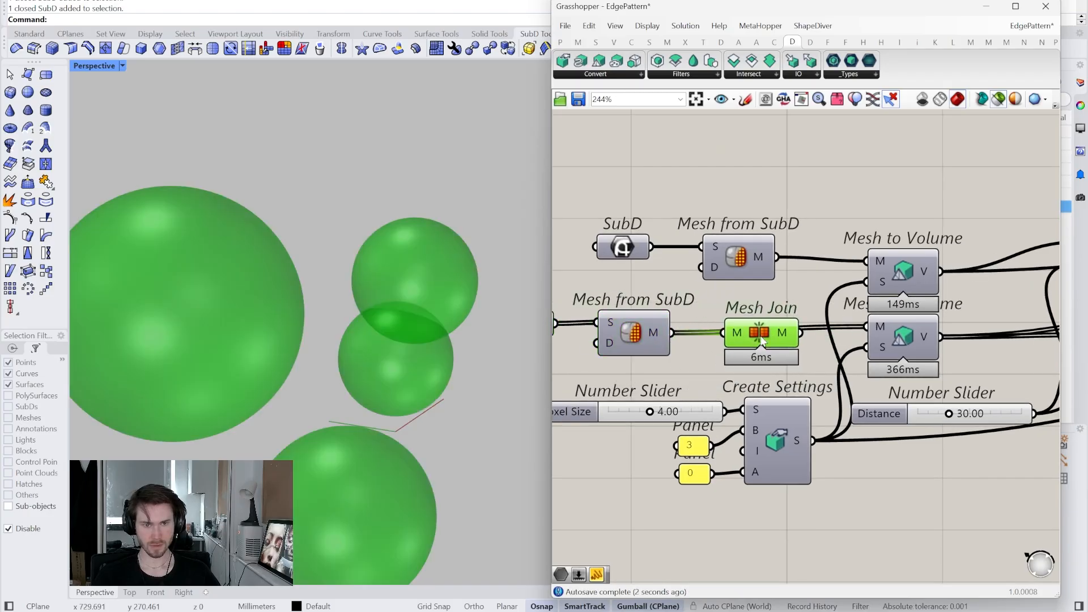
pyautogui.rightClick(762, 335)
pyautogui.click(770, 361)
# - Preview Volume Intersection, both Offset Volumes and the joined sphere meshes to compare overlaps
pyautogui.moveTo(1049, 328); pyautogui.dragTo(793, 347, button='right')
pyautogui.click(936, 335)
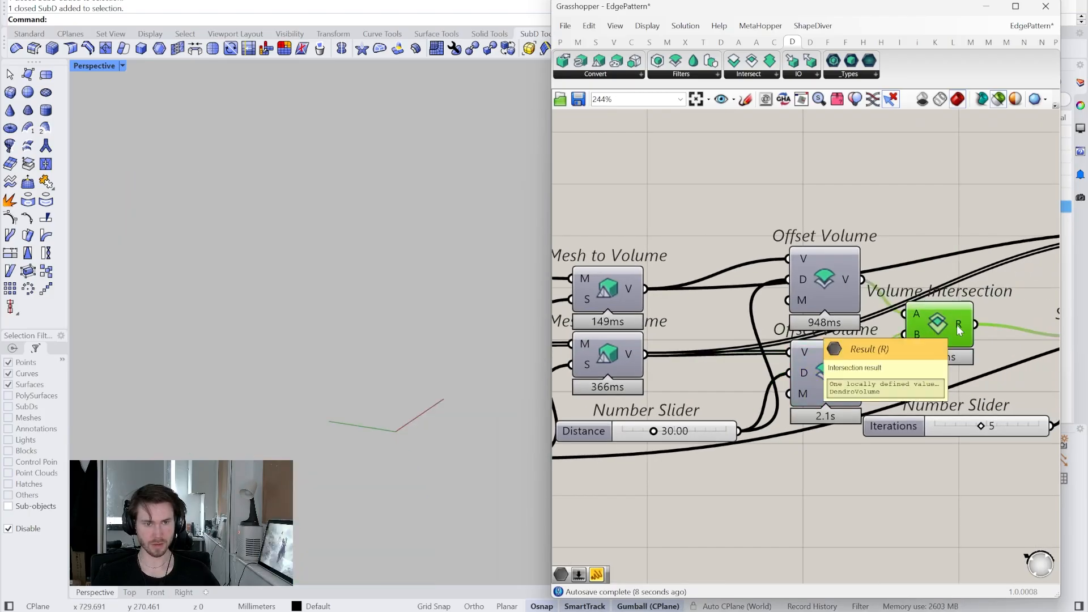
pyautogui.click(835, 387)
pyautogui.moveTo(844, 372)
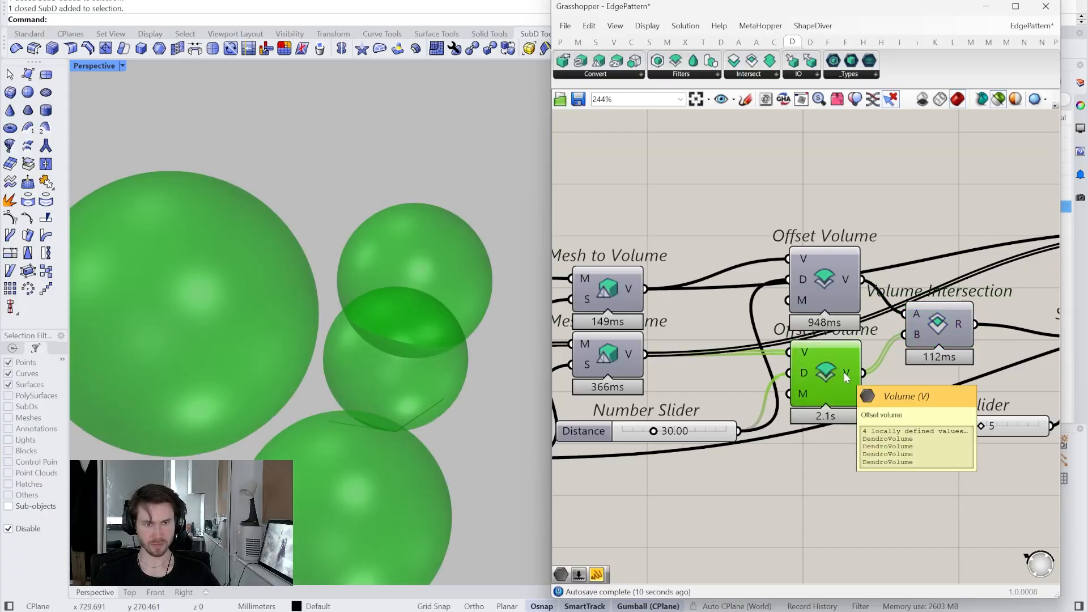
pyautogui.click(835, 277)
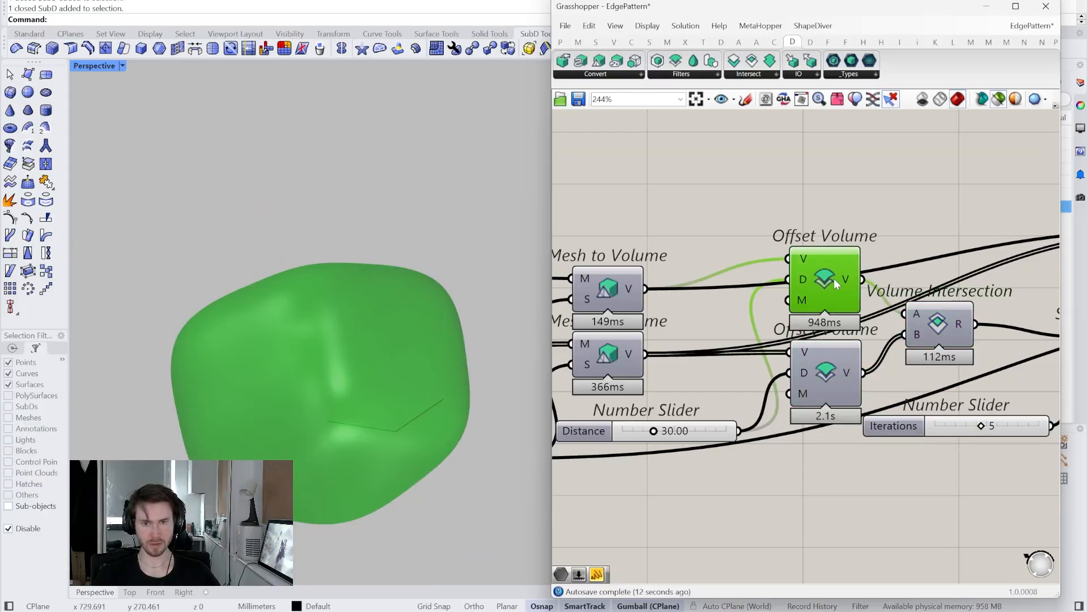
pyautogui.moveTo(605, 382); pyautogui.dragTo(741, 386, button='right')
pyautogui.click(606, 358)
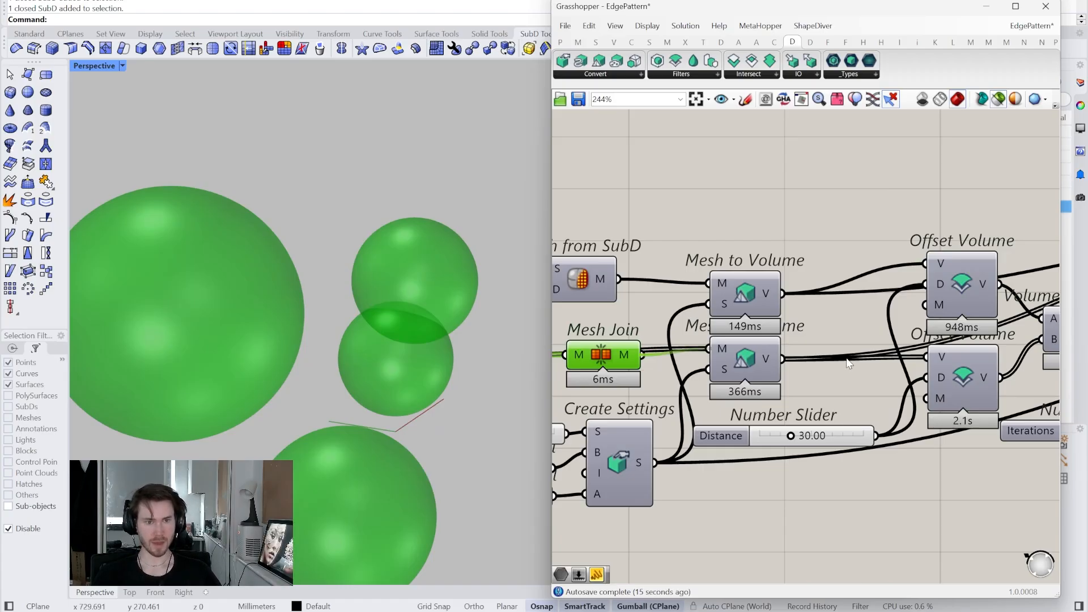
pyautogui.click(987, 376)
pyautogui.moveTo(947, 377); pyautogui.dragTo(732, 400, button='right')
# - Preview the upper Offset Volume, Volume Intersection, then Smooth Volume each on its own
pyautogui.click(827, 325)
pyautogui.click(828, 383)
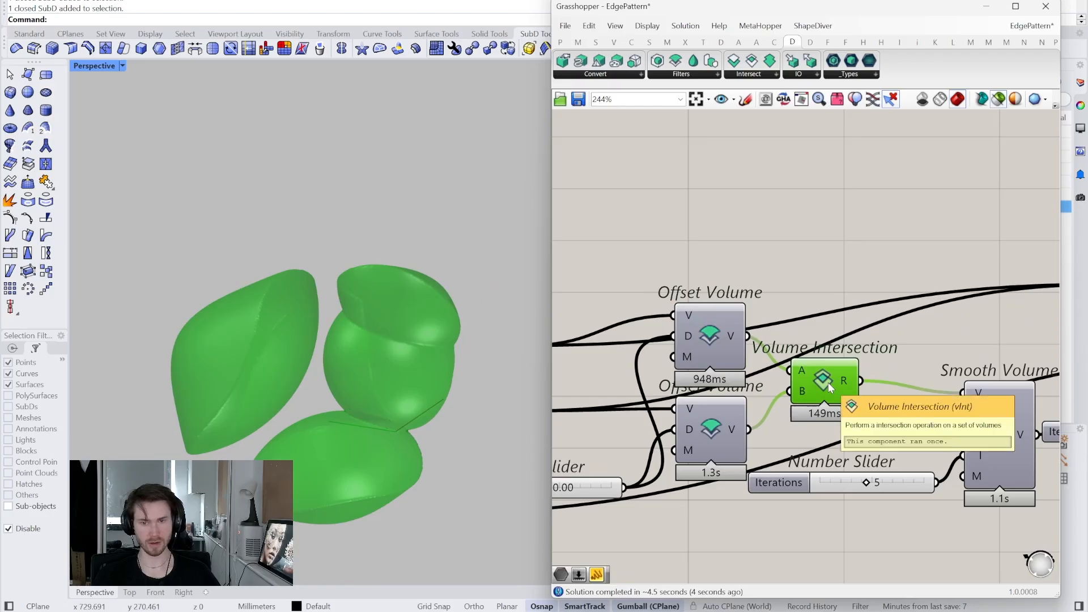
pyautogui.moveTo(328, 384); pyautogui.dragTo(363, 385, button='right')
pyautogui.moveTo(1018, 420); pyautogui.dragTo(839, 431, button='right')
pyautogui.click(838, 431)
pyautogui.moveTo(917, 378); pyautogui.dragTo(726, 442, button='right')
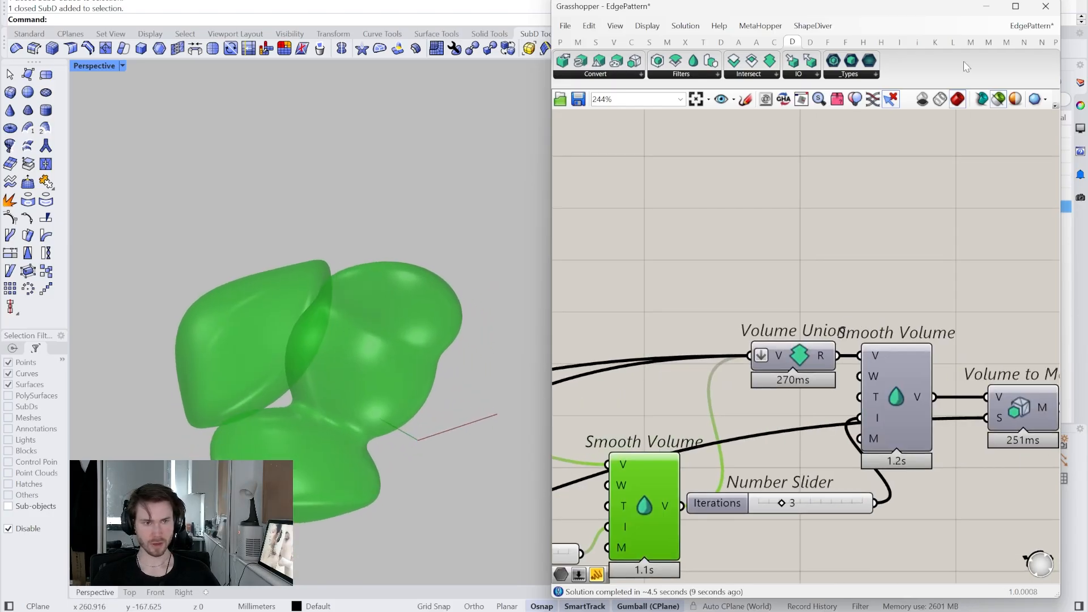
# - Turn off selected-only preview and orbit the full smooth silver union mesh
pyautogui.click(1005, 102)
pyautogui.click(941, 250)
pyautogui.moveTo(853, 413); pyautogui.dragTo(735, 375, button='right')
pyautogui.scroll(2, 352, 393)
pyautogui.moveTo(352, 393); pyautogui.dragTo(409, 283, button='right')
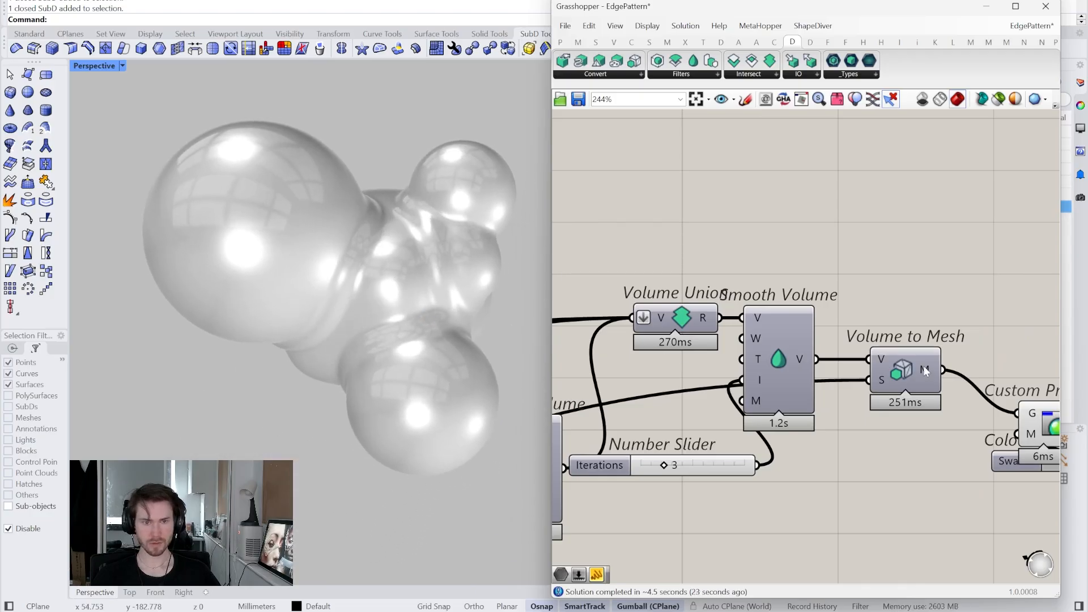
pyautogui.scroll(-4, 814, 426)
pyautogui.moveTo(811, 421); pyautogui.dragTo(943, 380, button='right')
pyautogui.moveTo(656, 363); pyautogui.dragTo(809, 368, button='right')
pyautogui.scroll(3, 734, 333)
# - Add Populate Geometry via 'pop' and feed it the Mesh from SubD output
pyautogui.moveTo(734, 334); pyautogui.dragTo(730, 357, button='right')
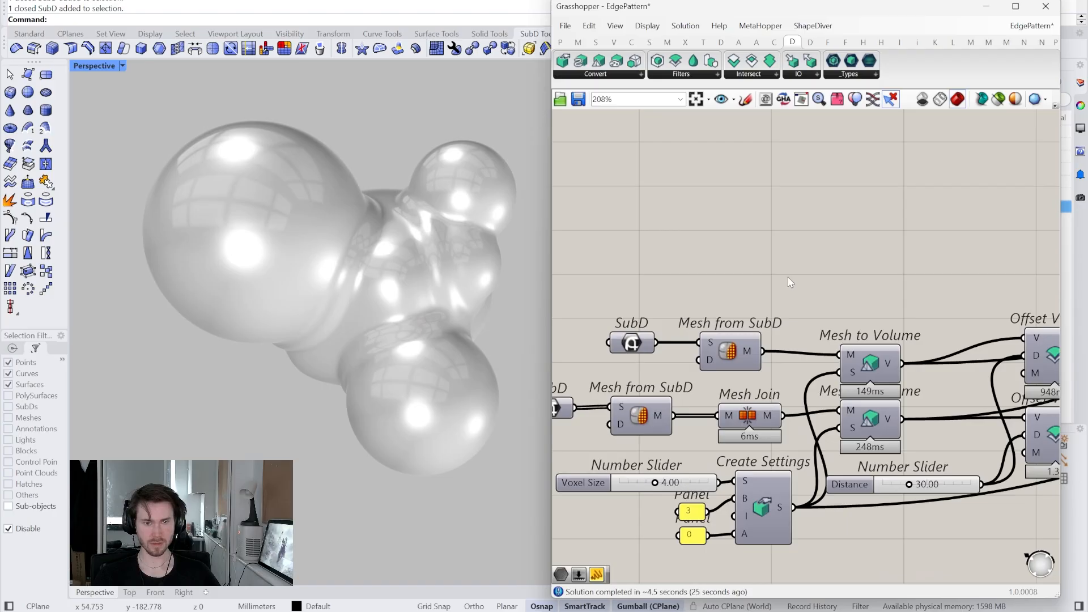
pyautogui.doubleClick(789, 277)
pyautogui.write('pop')
pyautogui.click(792, 264)
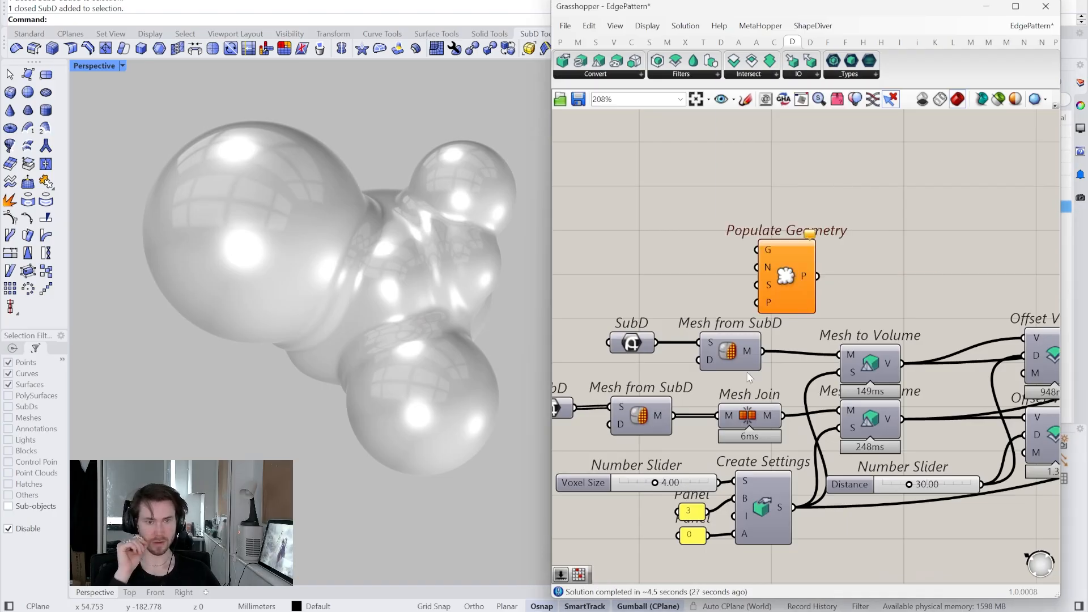
pyautogui.moveTo(771, 313); pyautogui.dragTo(819, 249)
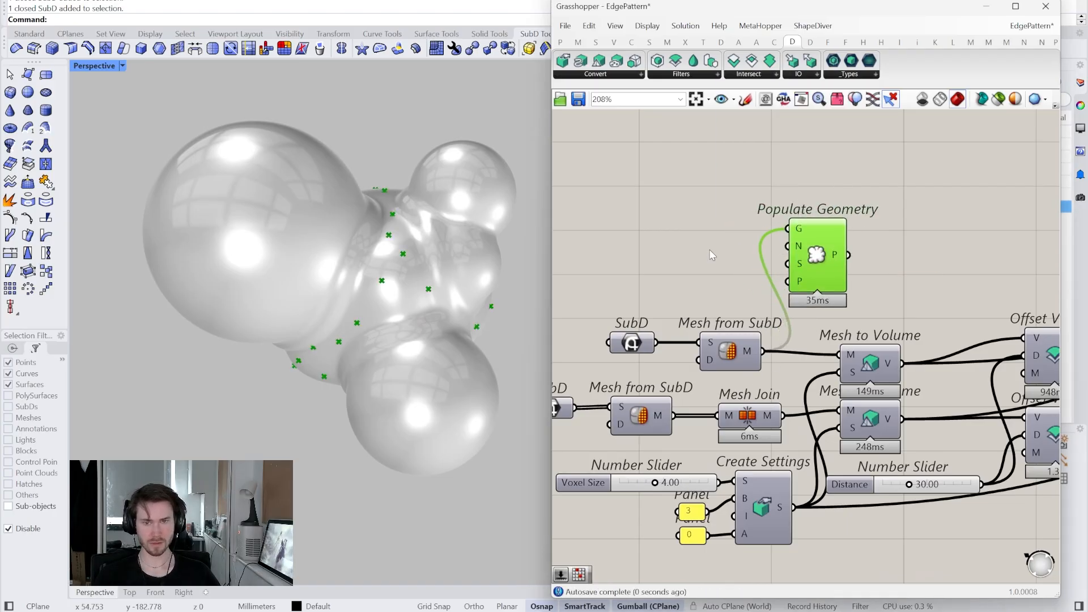
# - Add a Mesh Sphere Ex component via 'mes sp' beside Populate Geometry
pyautogui.moveTo(713, 271); pyautogui.dragTo(713, 292, button='right')
pyautogui.moveTo(917, 218); pyautogui.dragTo(853, 260, button='right')
pyautogui.doubleClick(852, 261)
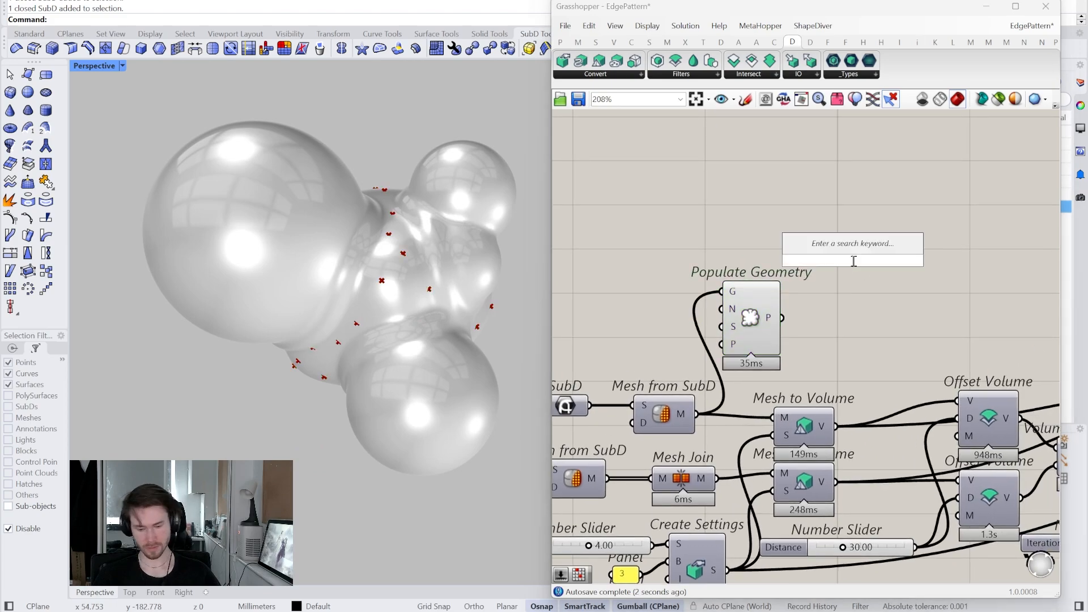
pyautogui.write('mes sp')
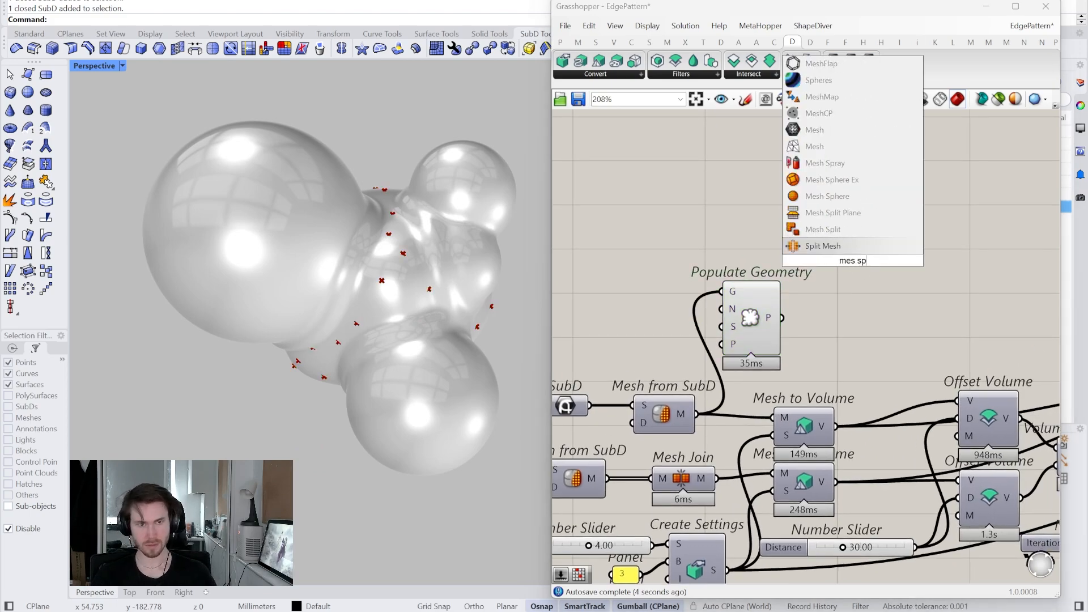
pyautogui.click(831, 180)
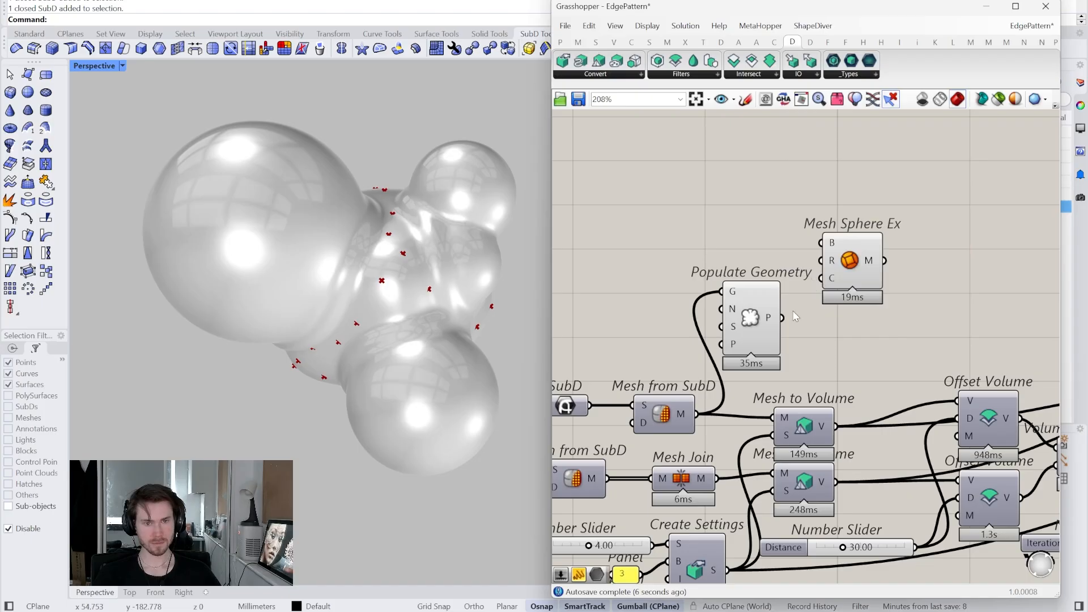
# - Use the scattered points as Mesh Sphere Ex centres and Random values as its radius
pyautogui.moveTo(849, 261); pyautogui.dragTo(834, 335)
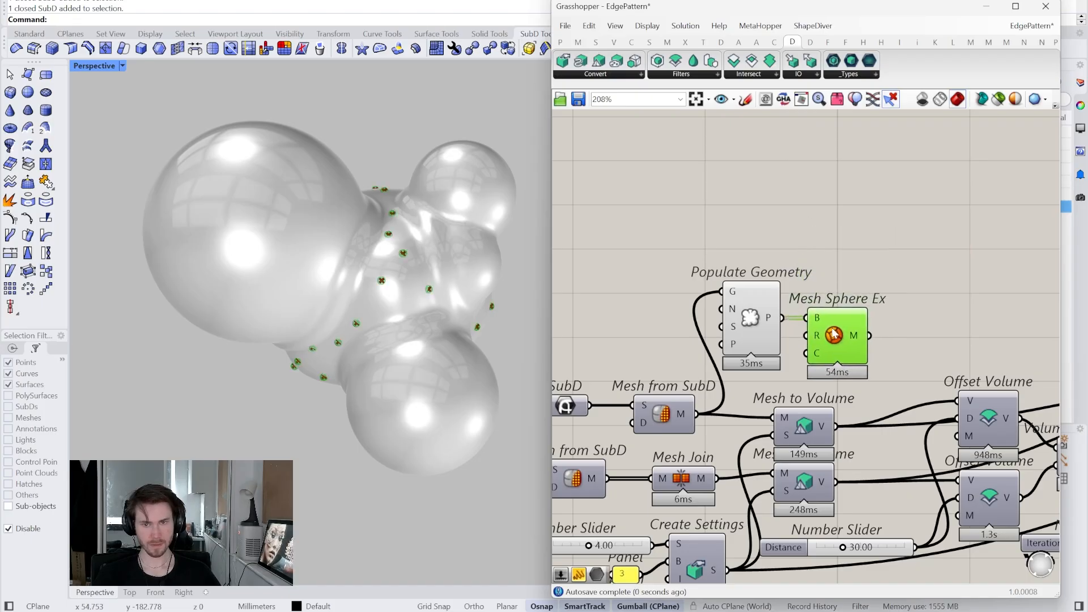
pyautogui.moveTo(763, 322); pyautogui.dragTo(745, 282)
pyautogui.moveTo(825, 331); pyautogui.dragTo(823, 289)
pyautogui.doubleClick(735, 200)
pyautogui.write('rand')
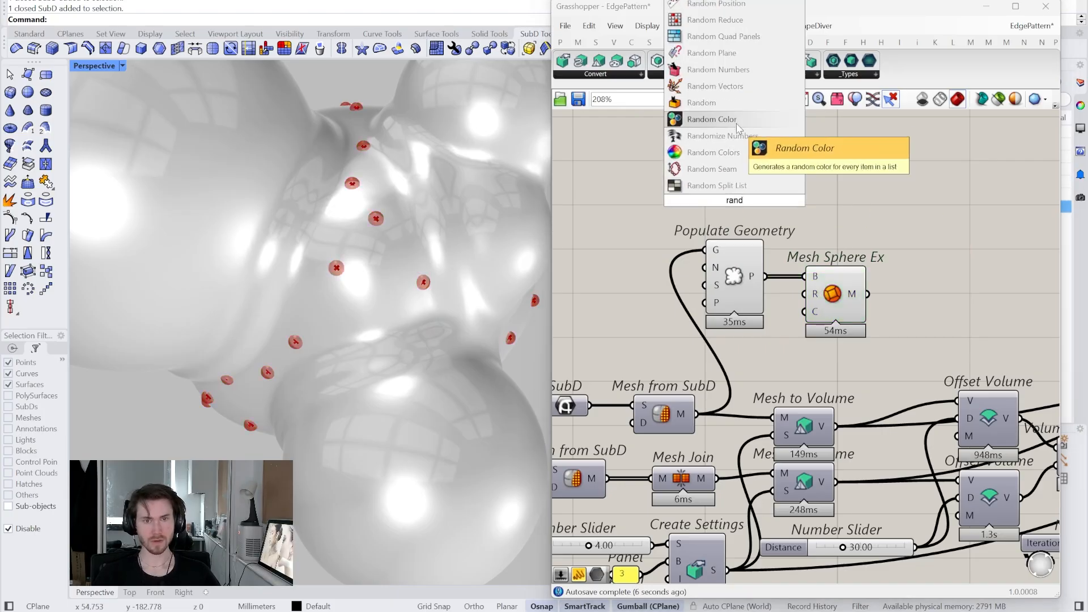
pyautogui.click(728, 103)
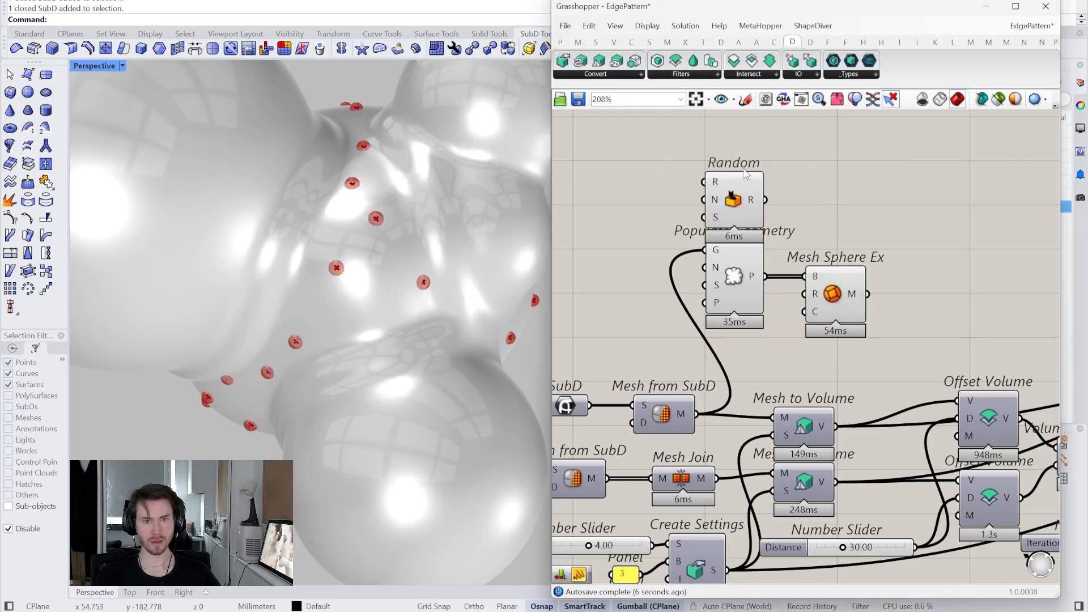
pyautogui.moveTo(803, 278); pyautogui.dragTo(831, 285, button='right')
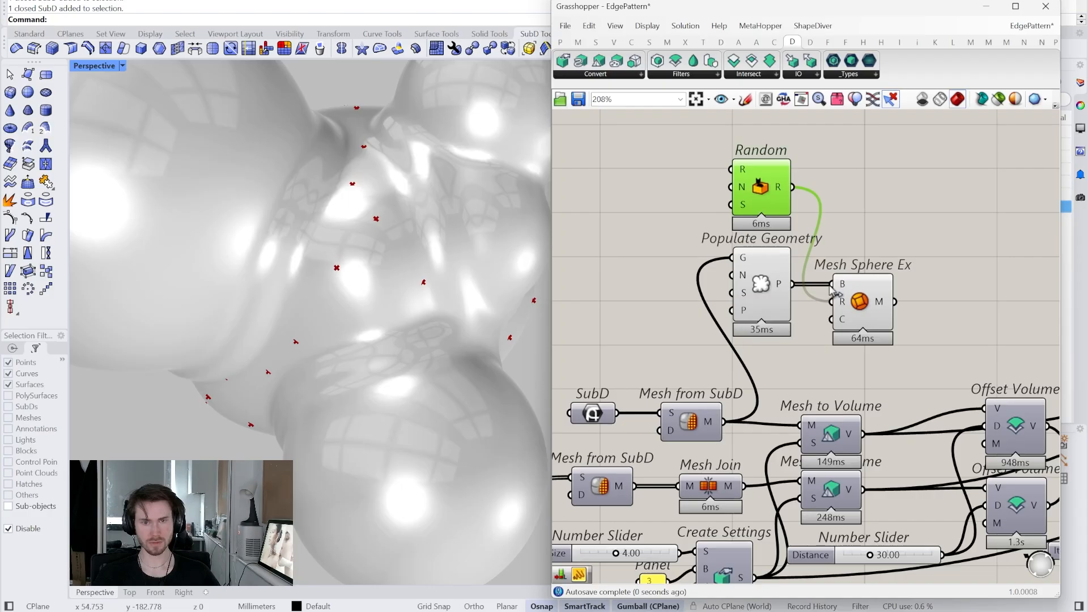
# - Drive Random's range with Construct Domain and a 1..100 slider set to 70
pyautogui.doubleClick(658, 189)
pyautogui.write('con dom')
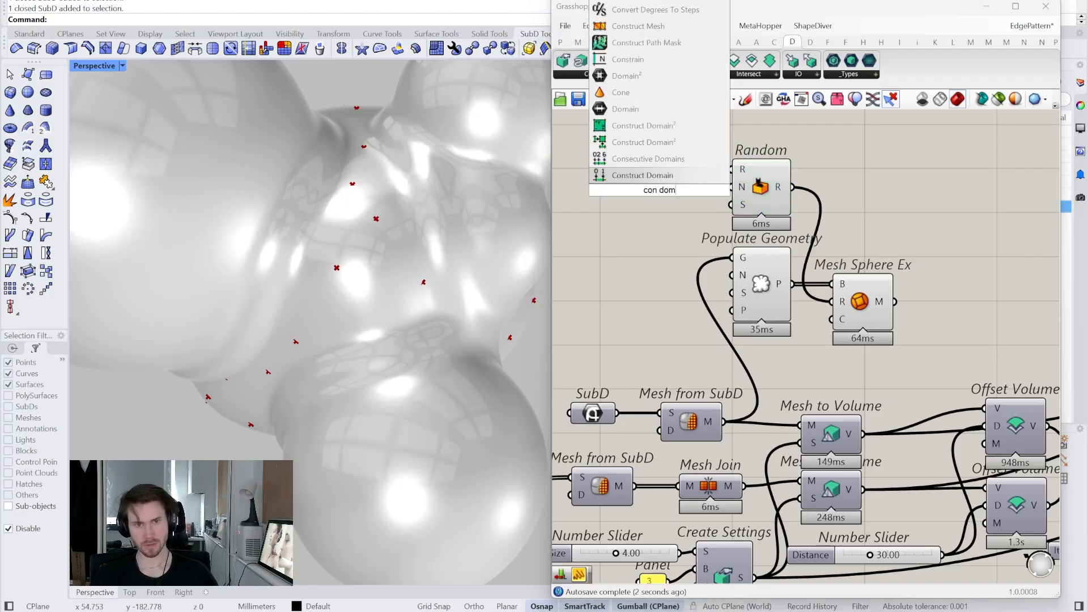
pyautogui.press('Return')
pyautogui.moveTo(675, 194); pyautogui.dragTo(697, 196)
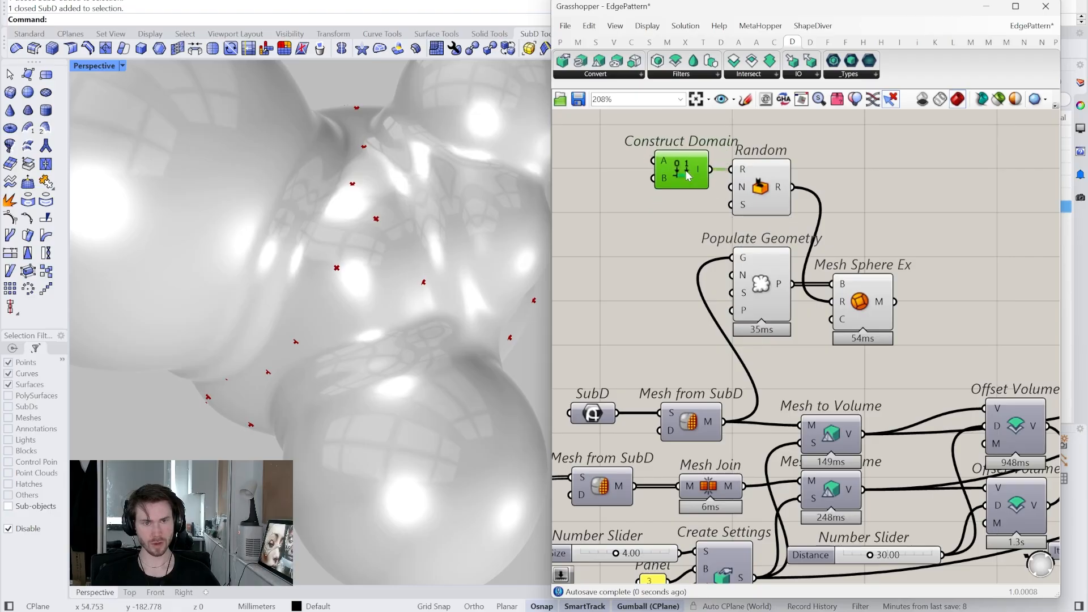
pyautogui.moveTo(627, 227); pyautogui.dragTo(668, 225, button='right')
pyautogui.doubleClick(642, 234)
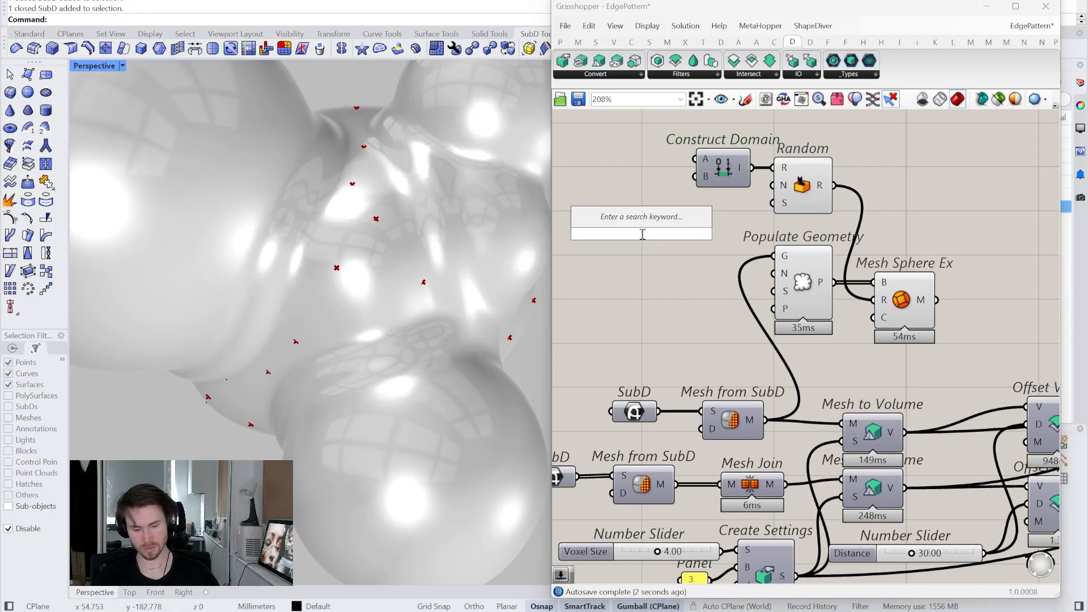
pyautogui.write('1..100')
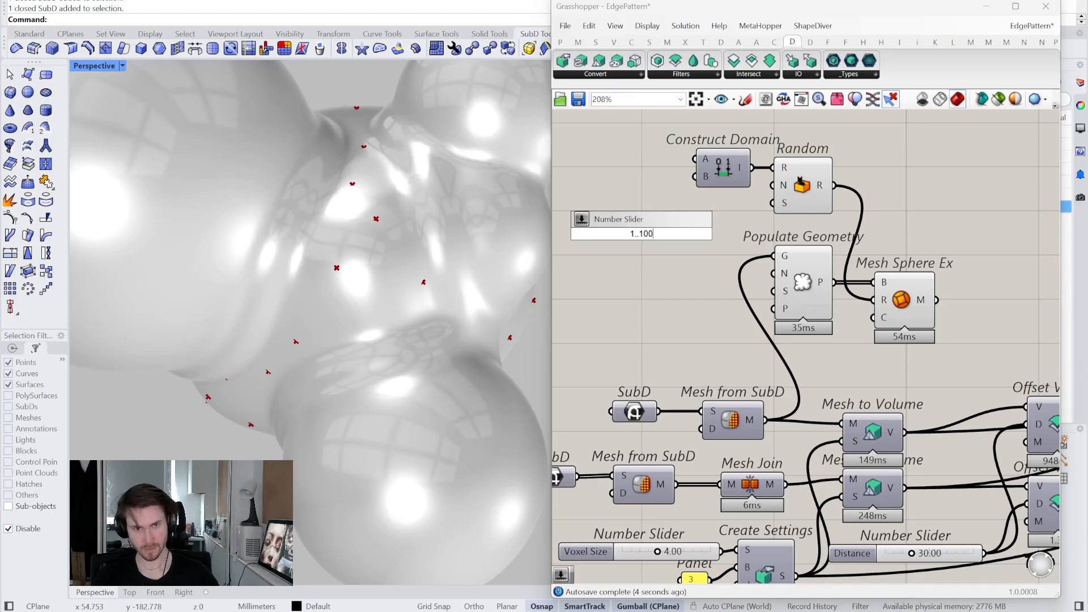
pyautogui.press('Return')
pyautogui.moveTo(638, 238); pyautogui.dragTo(621, 168)
pyautogui.moveTo(660, 158)
pyautogui.mouseDown()
pyautogui.moveTo(701, 164)
pyautogui.moveTo(631, 177)
pyautogui.moveTo(650, 160)
pyautogui.mouseUp()
pyautogui.moveTo(590, 177); pyautogui.dragTo(645, 178)
pyautogui.moveTo(728, 259); pyautogui.dragTo(760, 298, button='right')
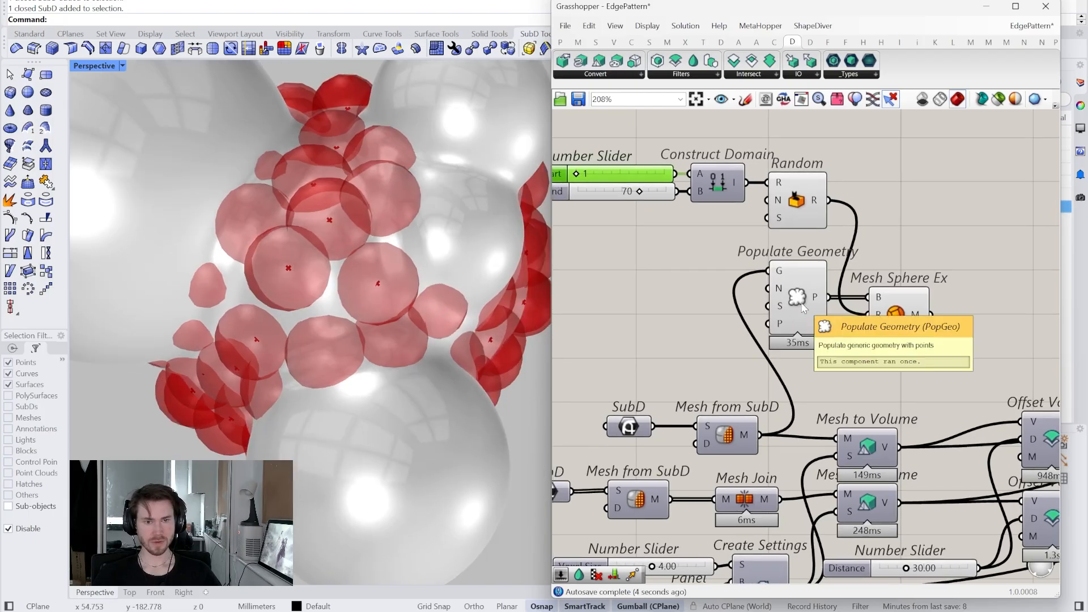
# - Add List Length from the points into Random so each point gets its own radius
pyautogui.moveTo(782, 286)
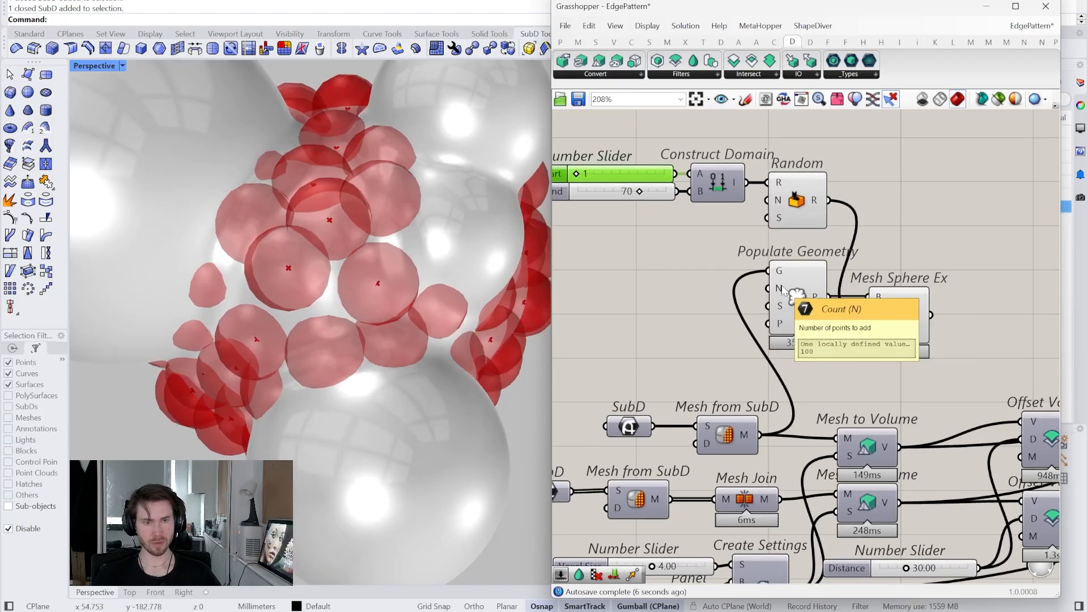
pyautogui.doubleClick(692, 255)
pyautogui.write('li l')
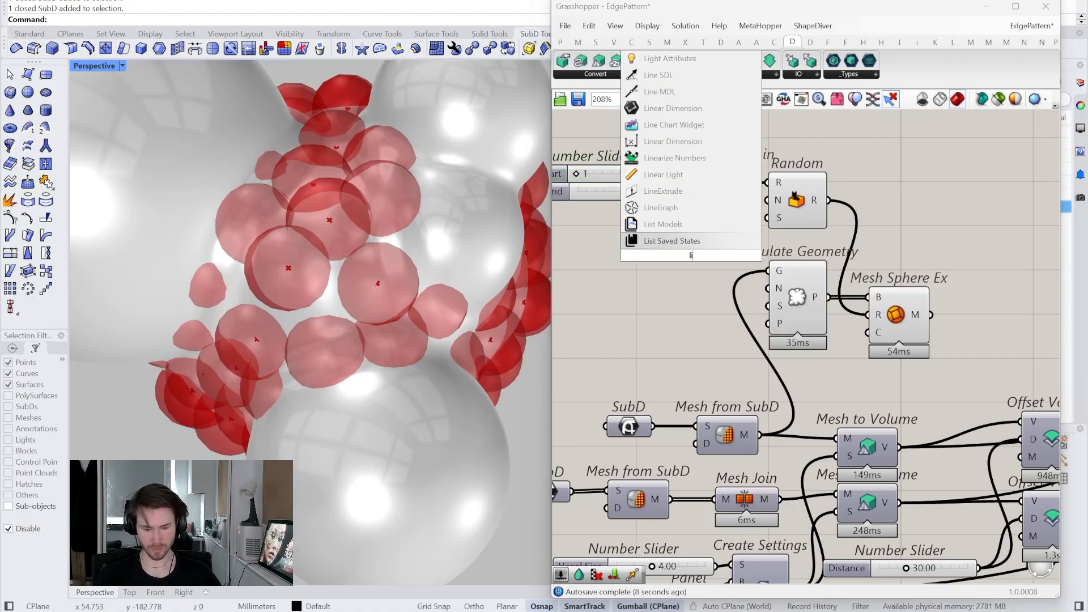
pyautogui.write('e')
pyautogui.click(696, 225)
pyautogui.moveTo(699, 264); pyautogui.dragTo(737, 253)
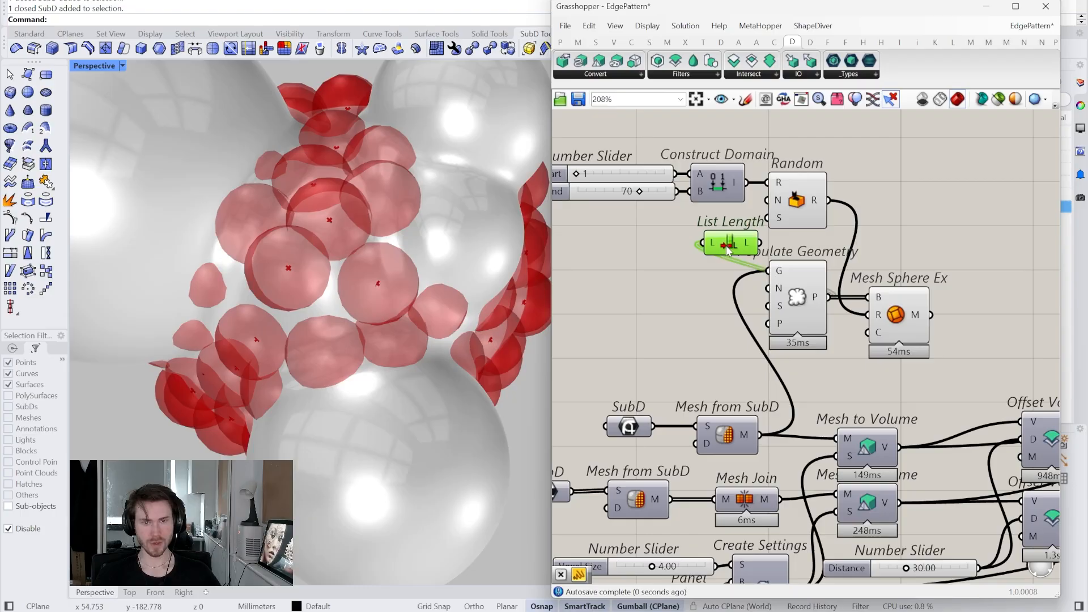
pyautogui.moveTo(754, 243); pyautogui.dragTo(731, 229)
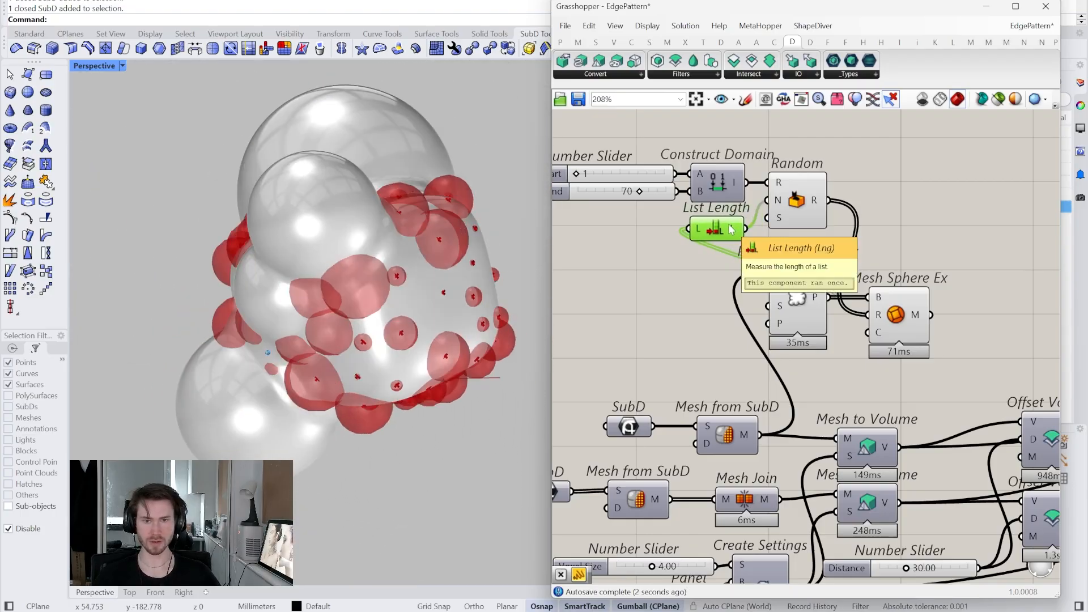
# - Turn Preview off for the sphere-generating components to hide the red spheres
pyautogui.moveTo(848, 390)
pyautogui.mouseDown(button='right')
pyautogui.moveTo(851, 356)
pyautogui.moveTo(848, 379)
pyautogui.mouseUp(button='right')
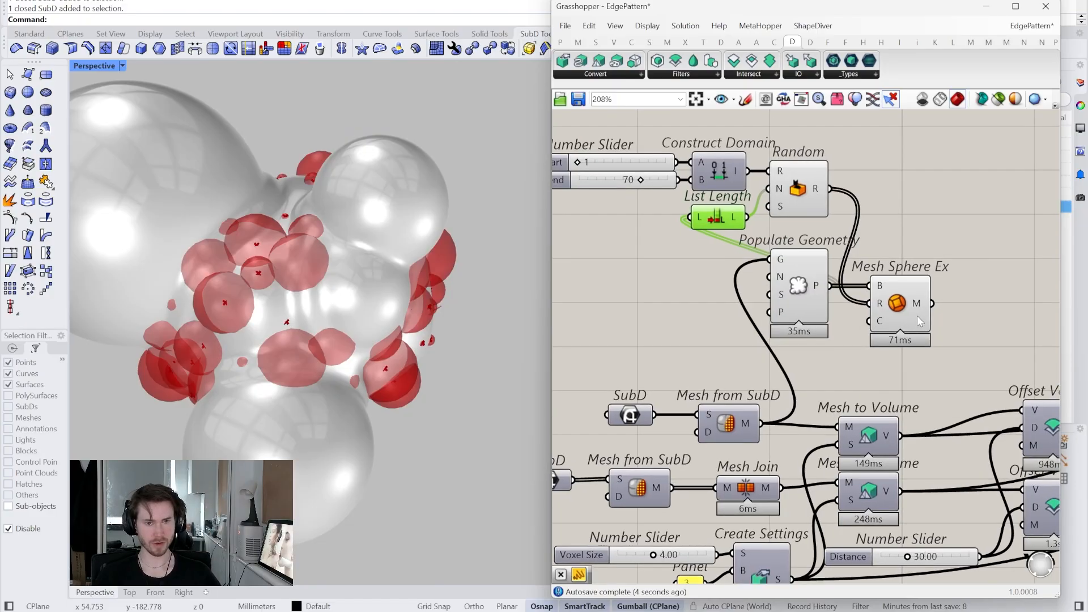
pyautogui.scroll(-1, 918, 308)
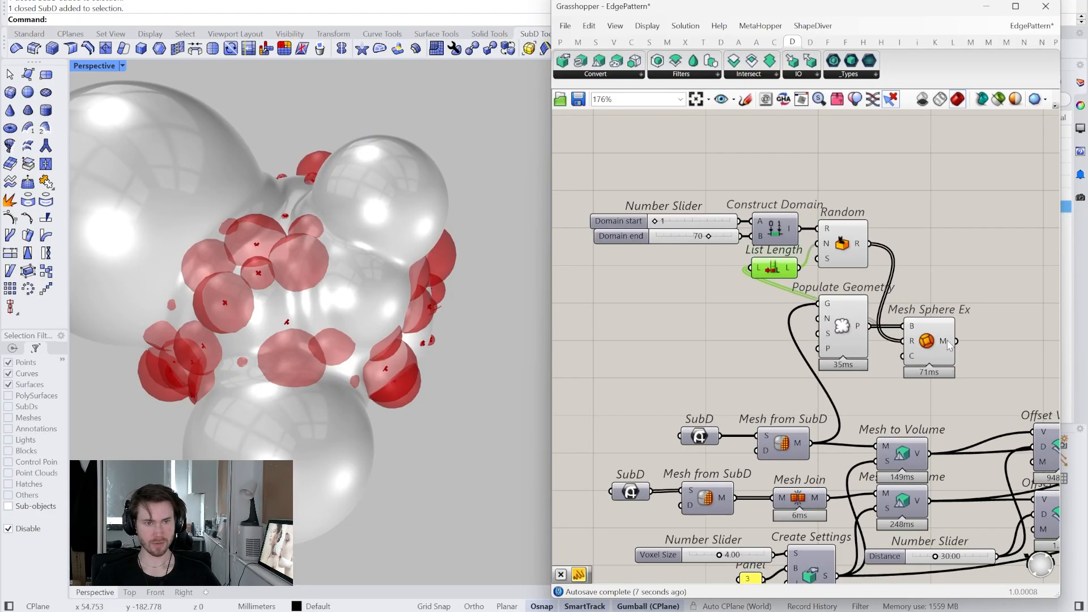
pyautogui.moveTo(946, 344)
pyautogui.moveTo(965, 361); pyautogui.dragTo(779, 215)
pyautogui.rightClick(808, 164)
pyautogui.click(847, 184)
pyautogui.click(911, 306)
pyautogui.scroll(4, 885, 277)
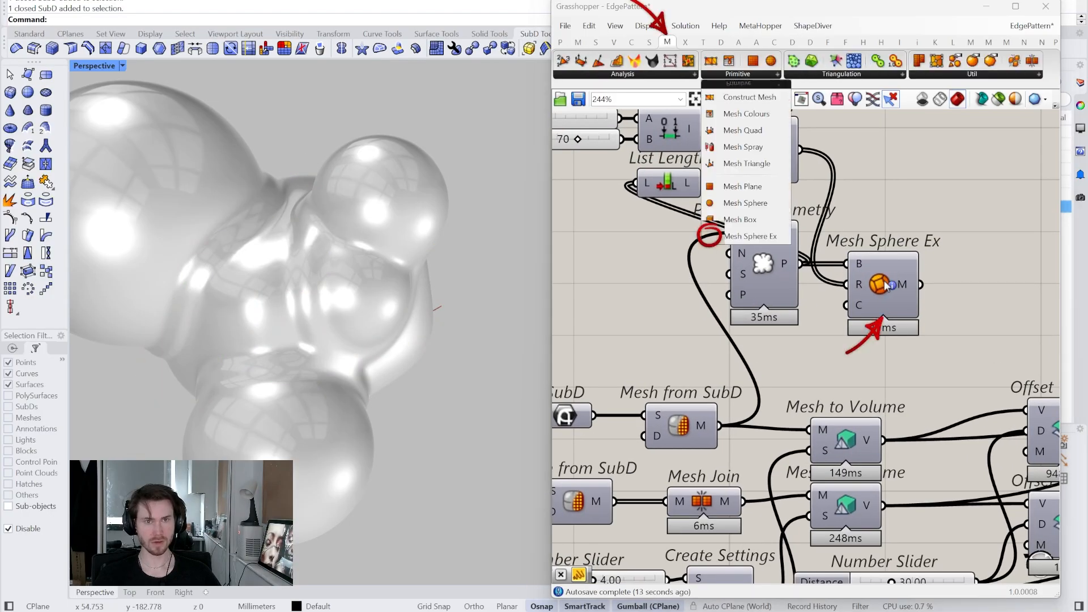
pyautogui.scroll(-2, 887, 286)
# - Feed Mesh Sphere Ex's meshes into Mesh Join's M input to get the bumpy carved blob
pyautogui.moveTo(812, 389); pyautogui.dragTo(738, 440)
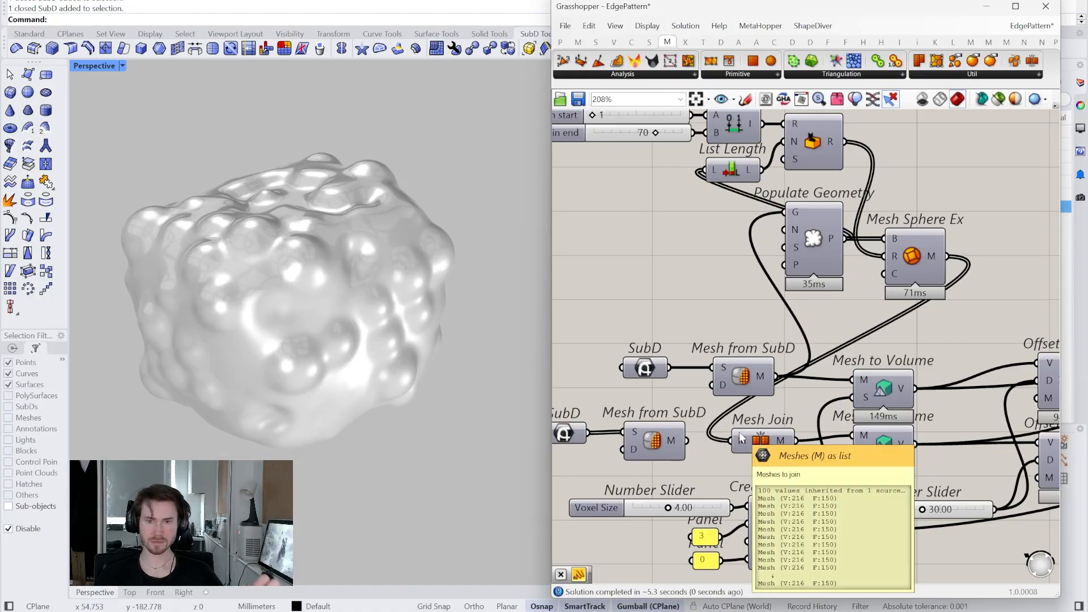
pyautogui.scroll(-1, 783, 351)
pyautogui.moveTo(783, 350); pyautogui.dragTo(786, 381, button='right')
pyautogui.scroll(3, 697, 301)
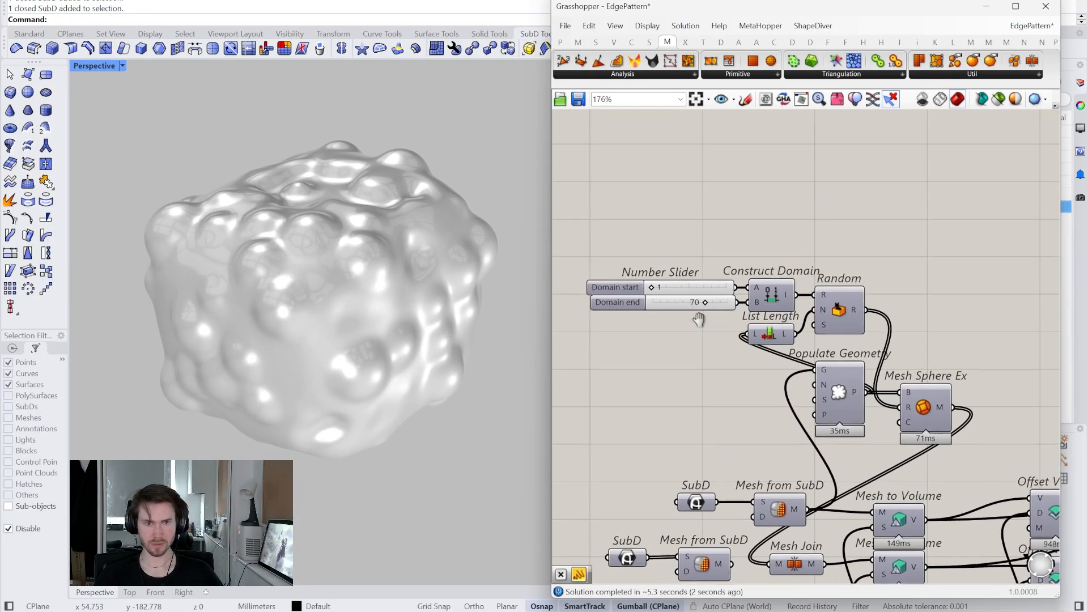
# - Raise the radius Domain end to 100 and feed a 25-count slider into Populate Geometry N
pyautogui.doubleClick(663, 301)
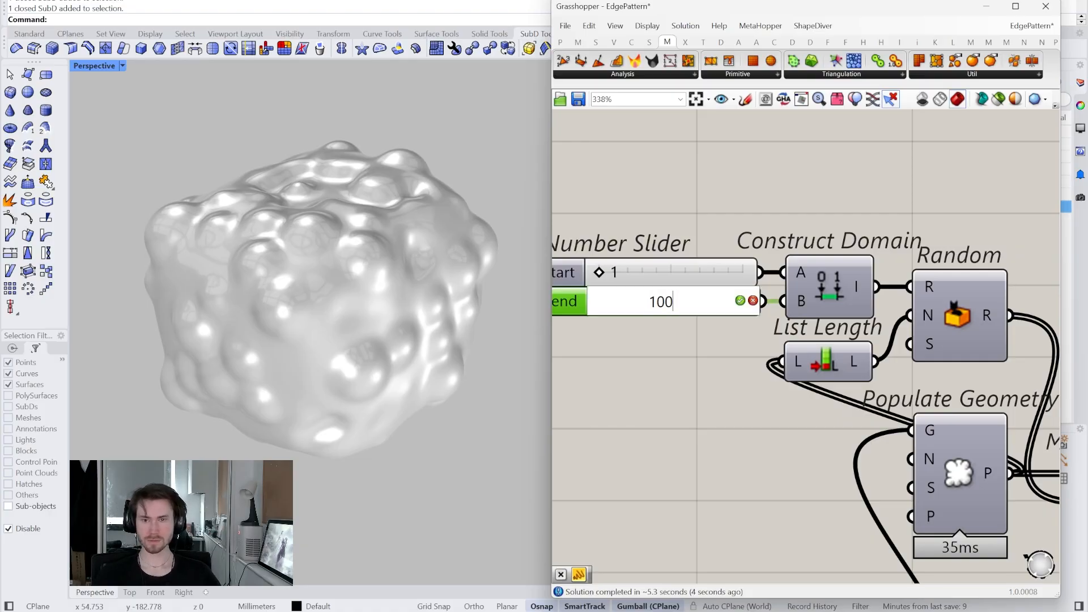
pyautogui.press('Return')
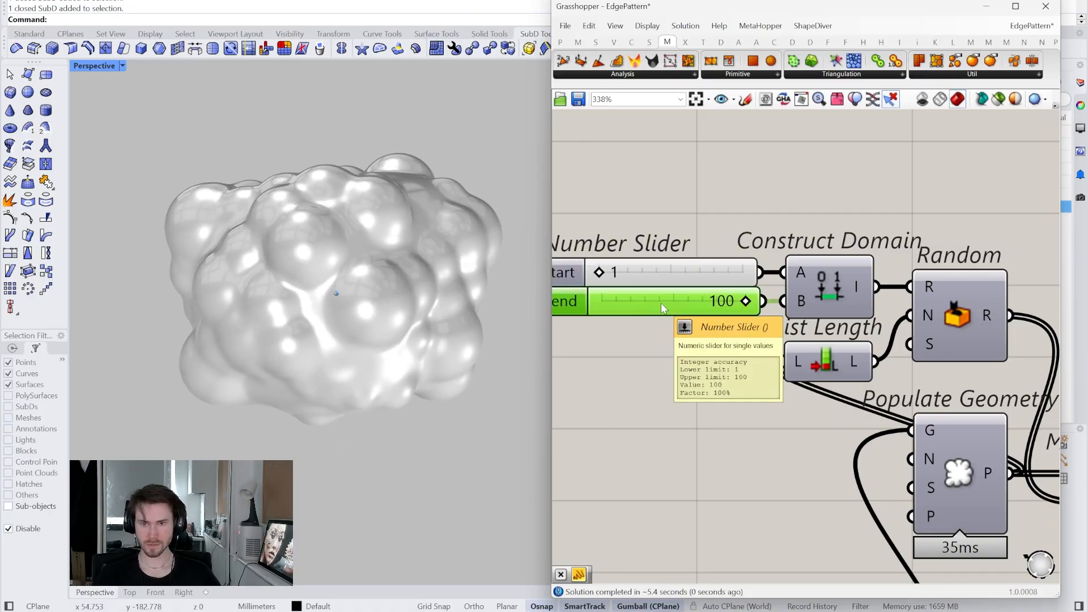
pyautogui.moveTo(771, 435)
pyautogui.mouseDown(button='right')
pyautogui.moveTo(777, 418)
pyautogui.moveTo(780, 437)
pyautogui.mouseUp(button='right')
pyautogui.doubleClick(763, 458)
pyautogui.write('1..100')
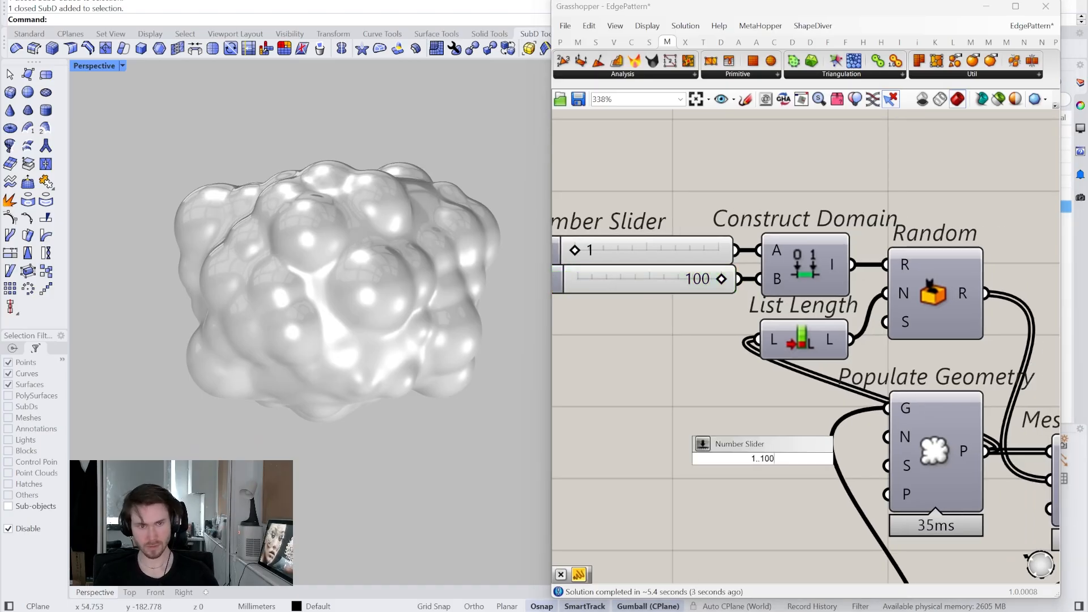
pyautogui.press('Return')
pyautogui.moveTo(703, 457); pyautogui.dragTo(734, 458)
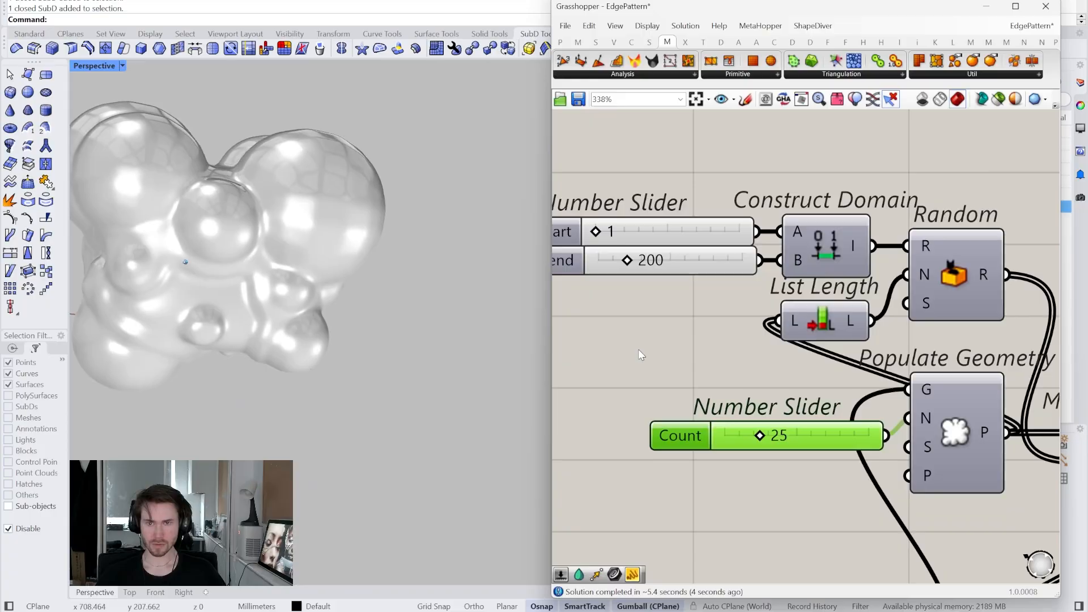
pyautogui.scroll(-3, 648, 345)
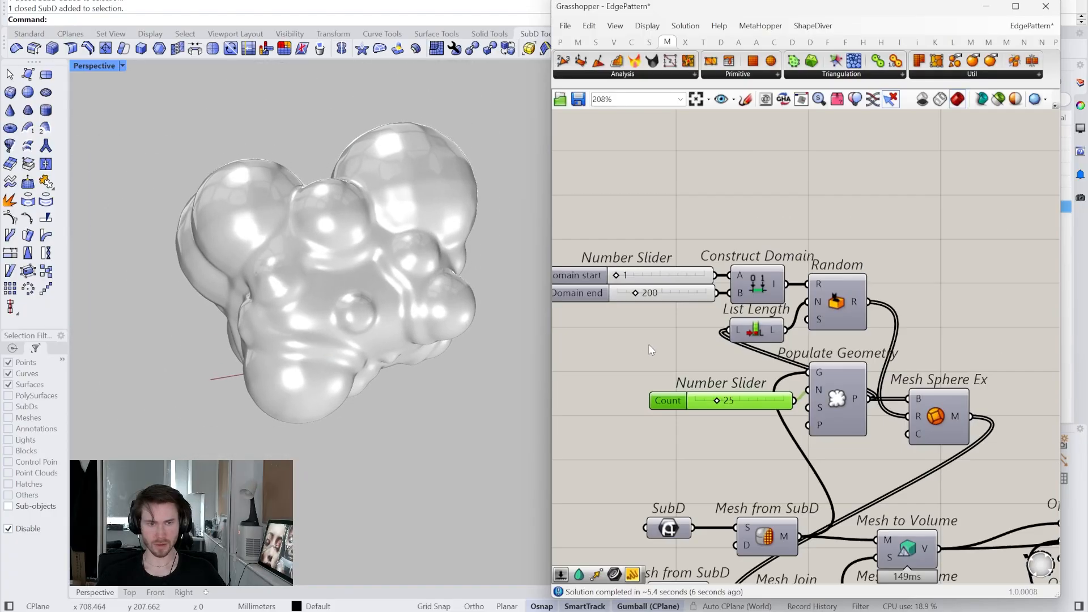
pyautogui.scroll(2, 875, 396)
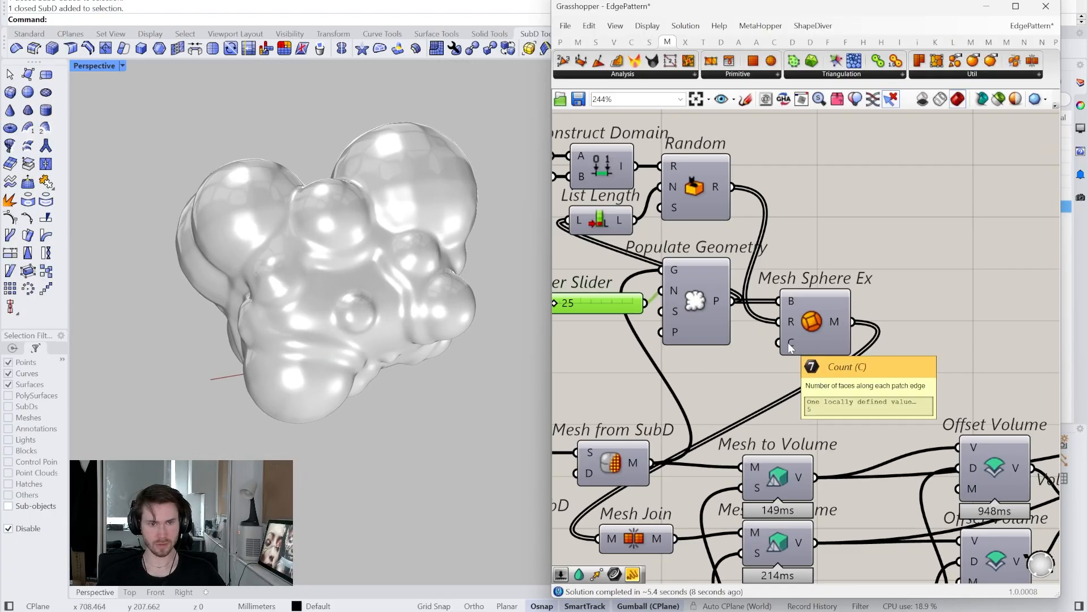
# - Add a Panel with value 8 as Mesh Sphere Ex's faces-per-edge count C
pyautogui.doubleClick(739, 390)
pyautogui.write('//')
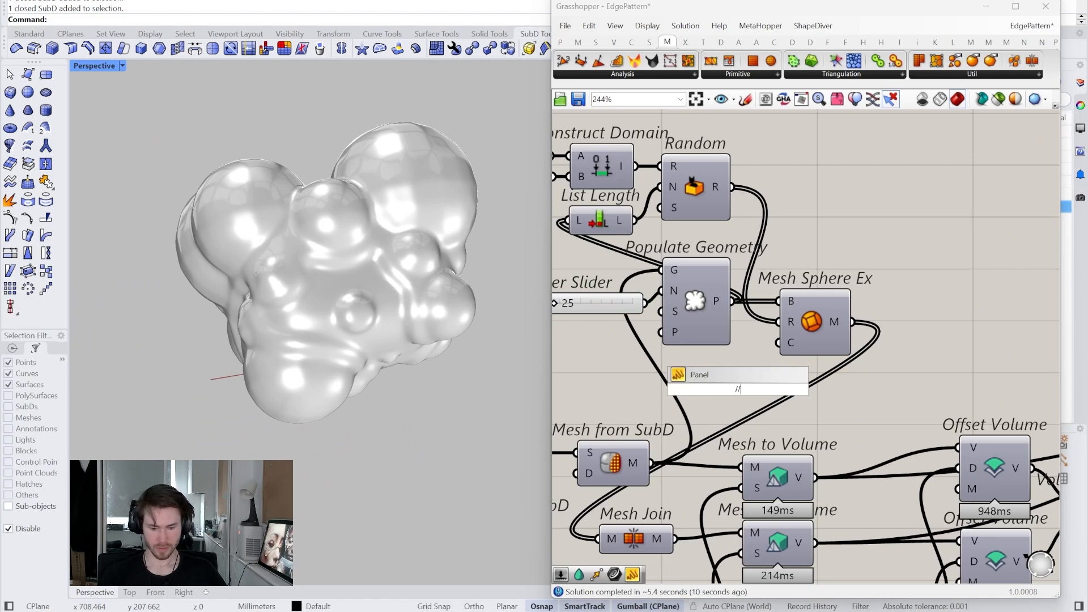
pyautogui.write('8')
pyautogui.press('Return')
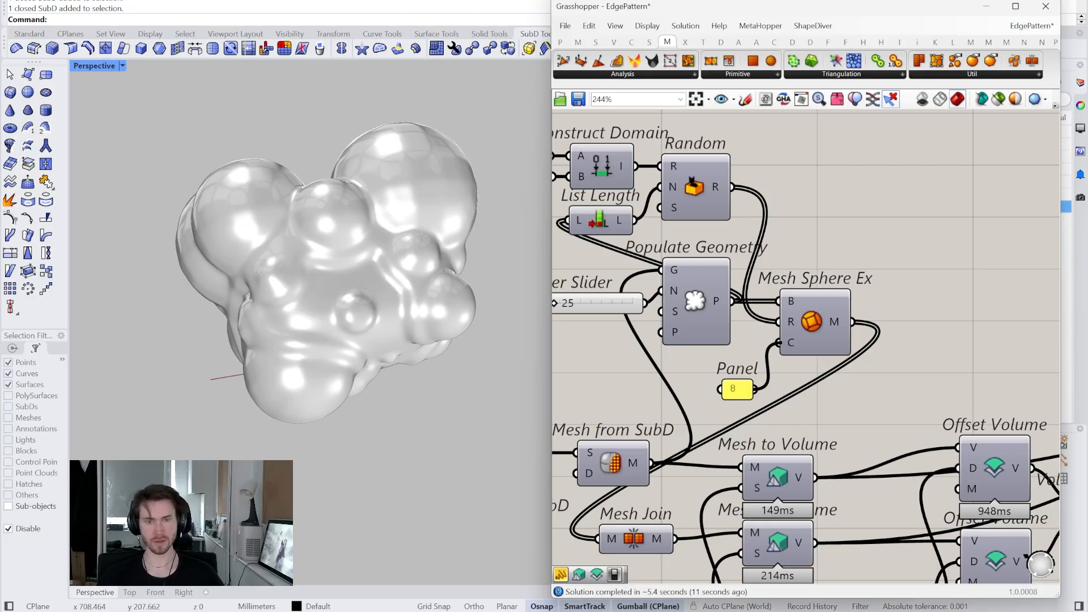
pyautogui.moveTo(374, 182); pyautogui.dragTo(417, 224, button='right')
# - Preview only selected components and inspect the Volume Intersection, Smooth Volume and Volume Union results
pyautogui.scroll(-3, 817, 341)
pyautogui.moveTo(954, 453); pyautogui.dragTo(632, 350, button='right')
pyautogui.scroll(3, 873, 399)
pyautogui.scroll(-3, 1010, 452)
pyautogui.moveTo(1010, 452); pyautogui.dragTo(813, 392, button='right')
pyautogui.scroll(-1, 826, 407)
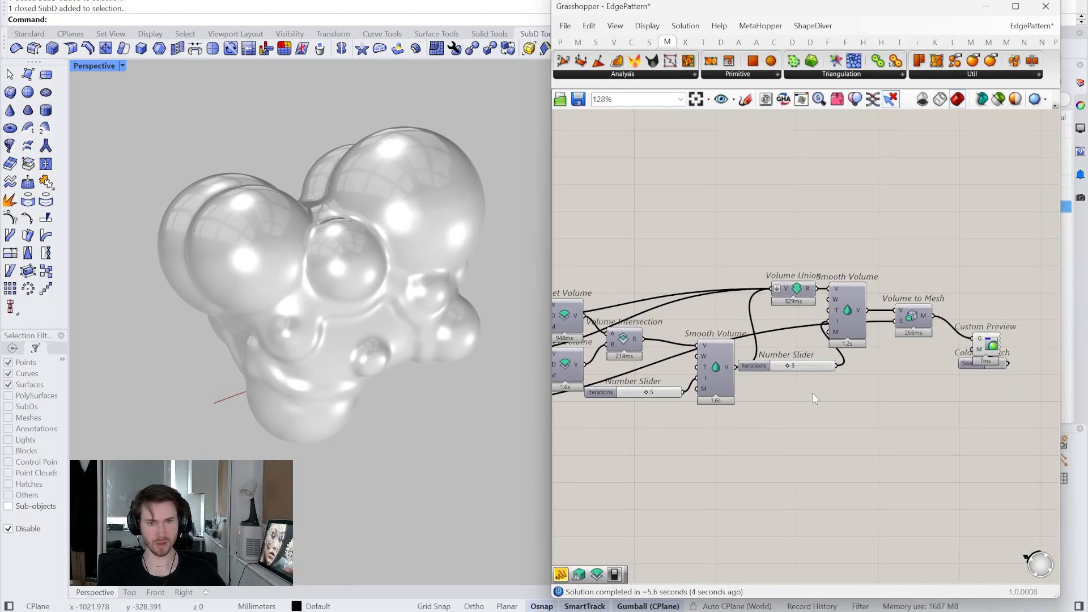
pyautogui.scroll(2, 723, 420)
pyautogui.moveTo(719, 342); pyautogui.dragTo(808, 372, button='right')
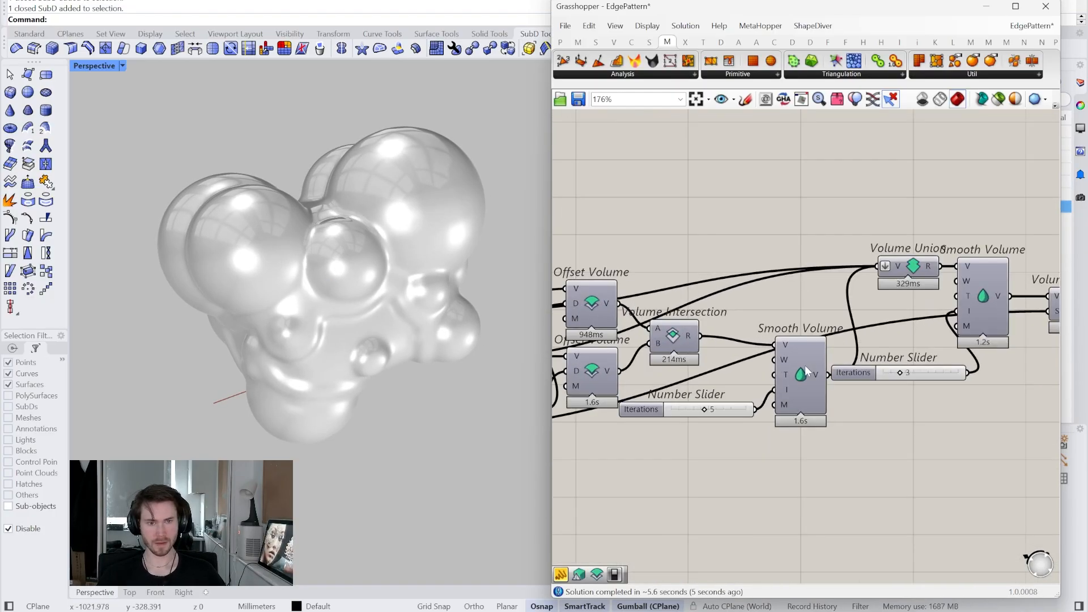
pyautogui.click(1013, 99)
pyautogui.click(671, 340)
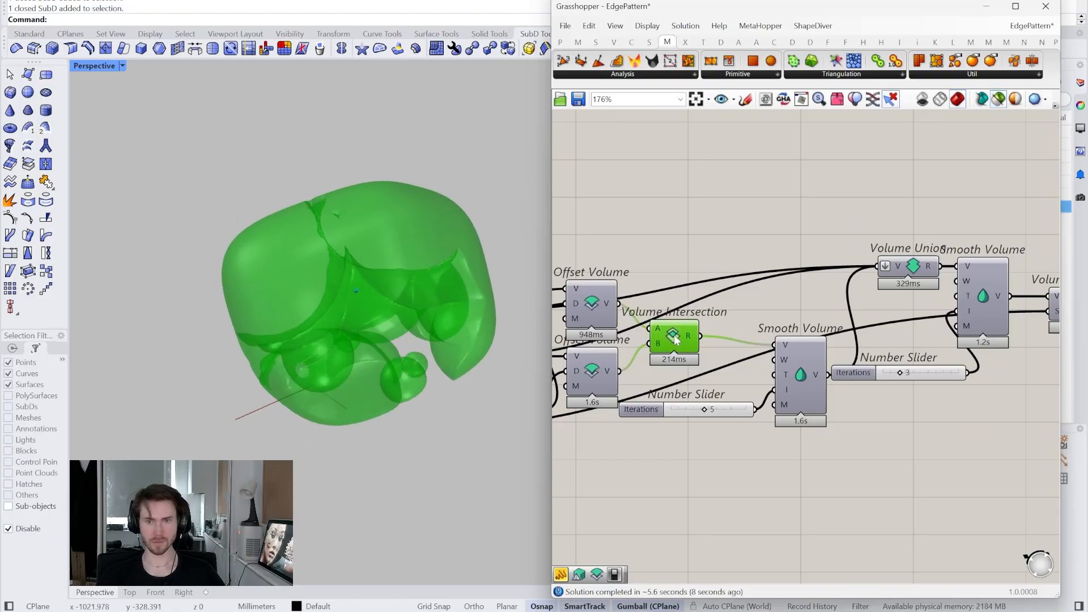
pyautogui.click(800, 373)
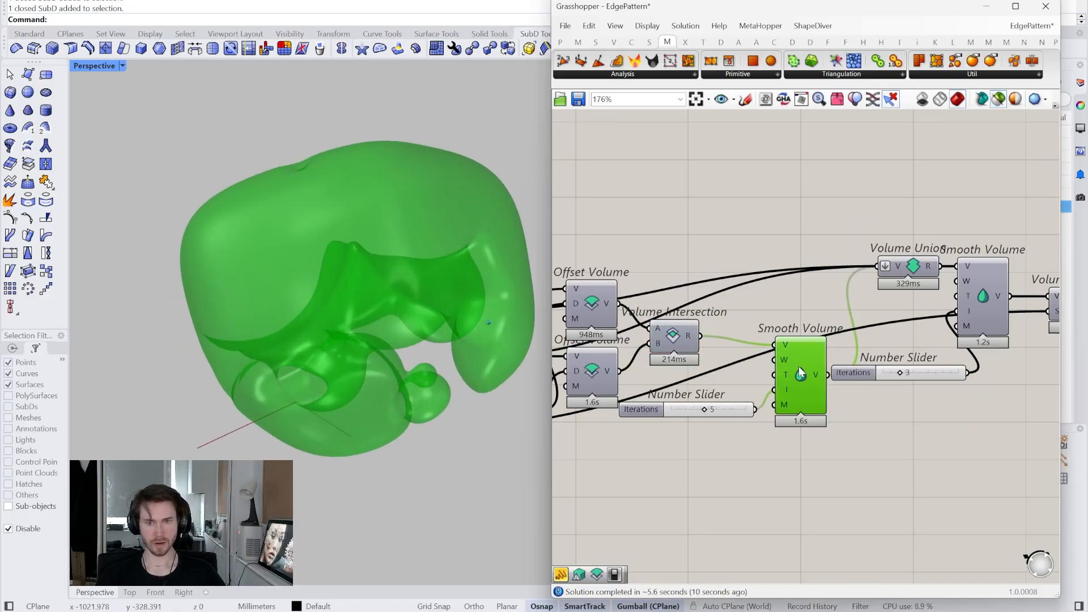
pyautogui.moveTo(899, 312); pyautogui.dragTo(825, 305, button='right')
pyautogui.click(882, 284)
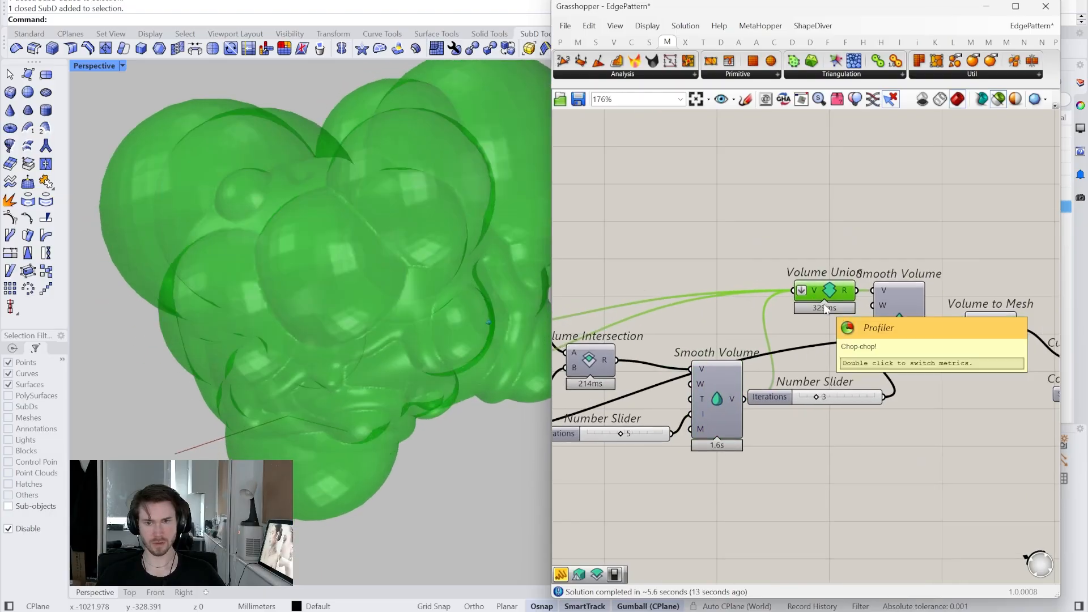
pyautogui.moveTo(769, 376); pyautogui.dragTo(844, 410, button='right')
pyautogui.click(806, 425)
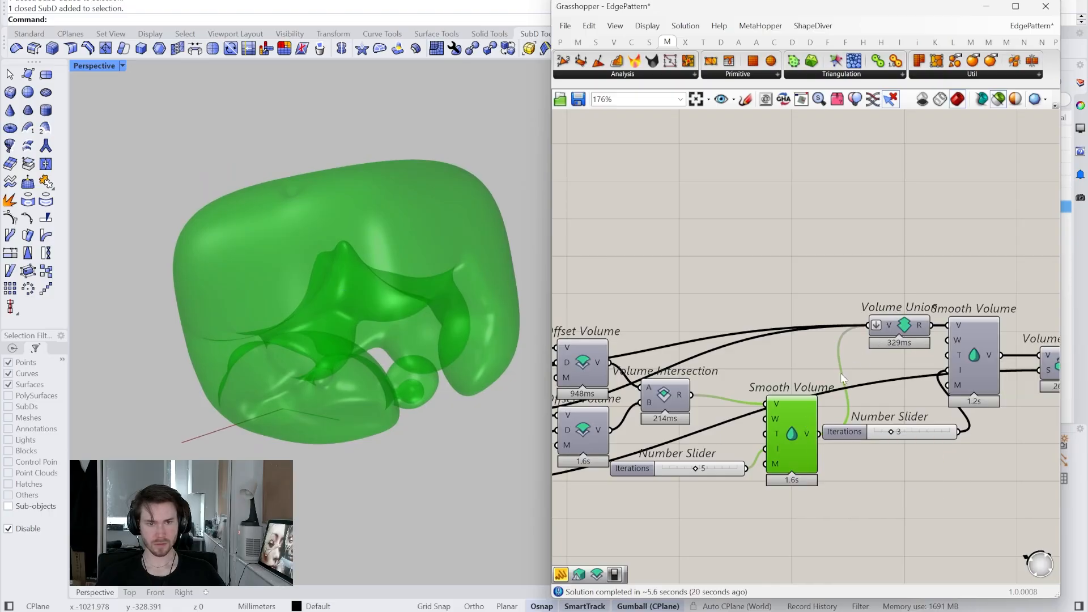
# - Add Volume Difference with Smooth Volume as A and the lower Offset Volume as B
pyautogui.click(792, 42)
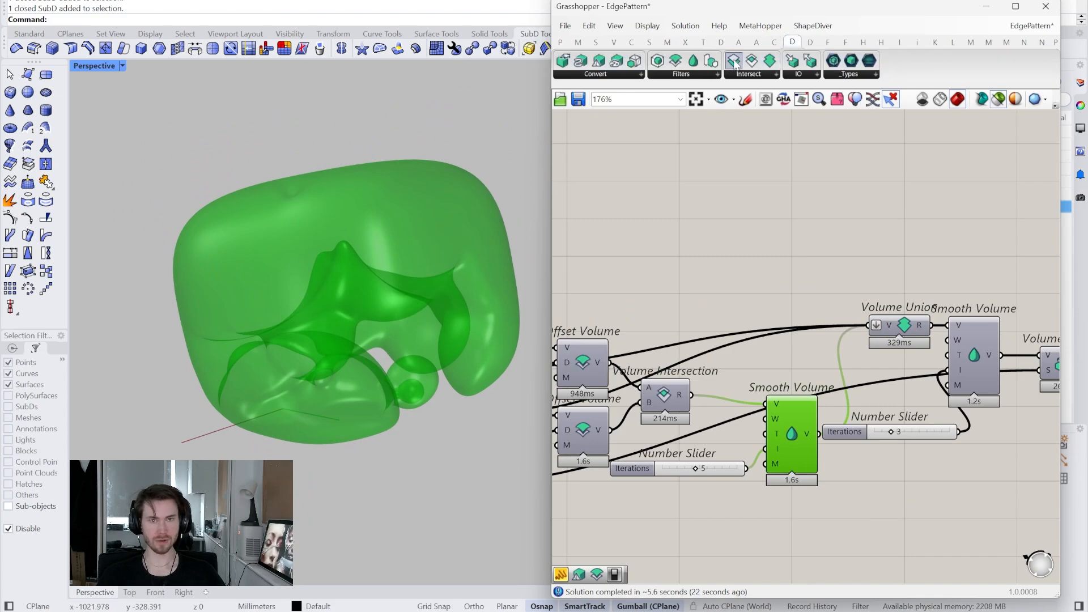
pyautogui.moveTo(736, 63); pyautogui.dragTo(805, 279)
pyautogui.moveTo(819, 434); pyautogui.dragTo(784, 276)
pyautogui.moveTo(757, 299); pyautogui.dragTo(811, 300, button='right')
pyautogui.click(651, 362)
pyautogui.click(650, 430)
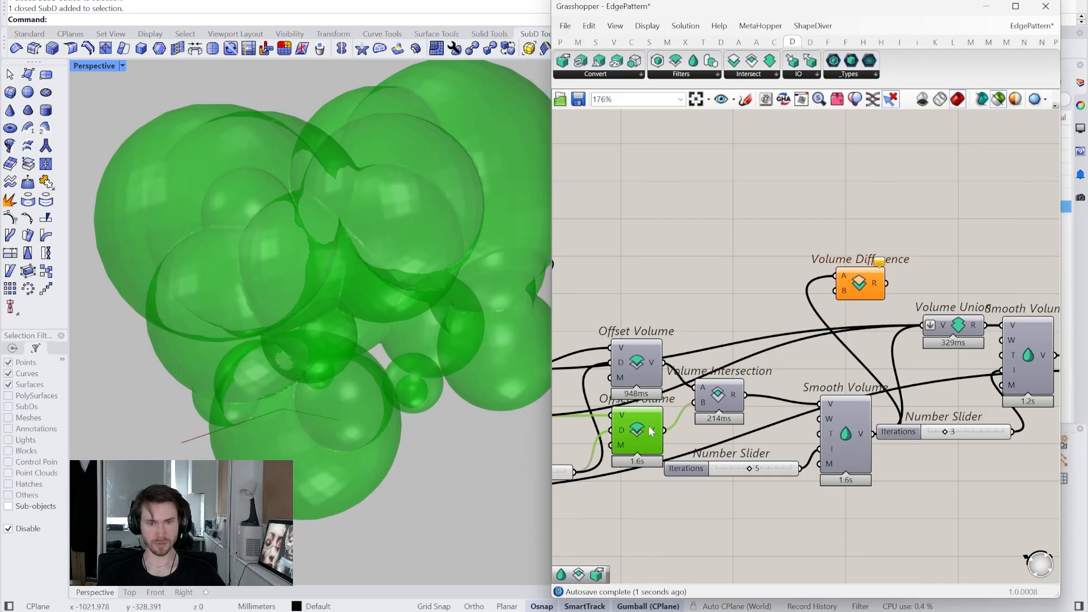
pyautogui.moveTo(839, 307); pyautogui.dragTo(836, 291)
pyautogui.click(860, 284)
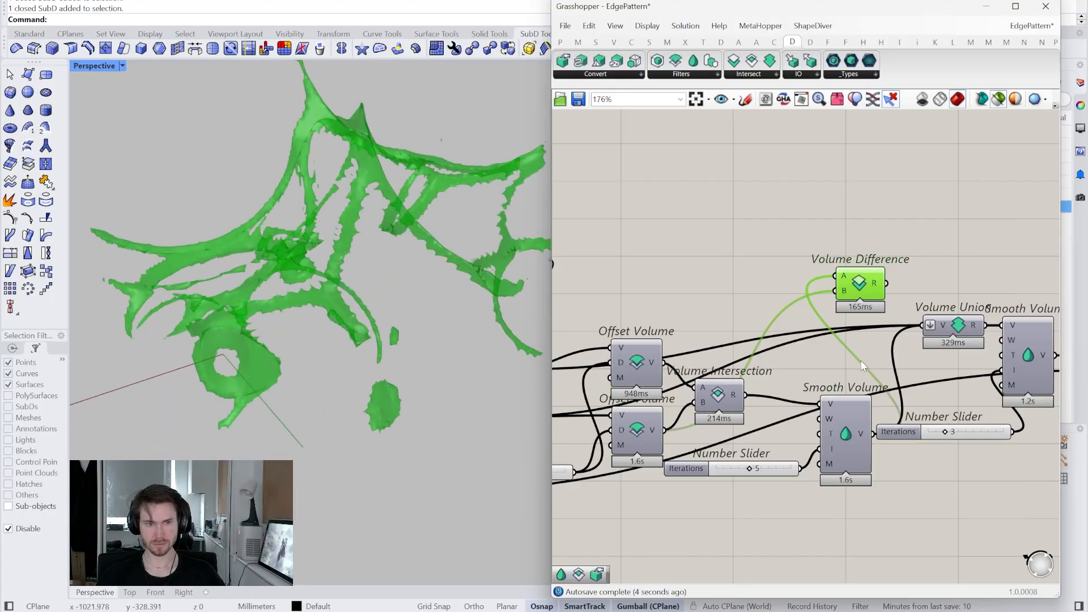
pyautogui.moveTo(861, 358); pyautogui.dragTo(819, 381, button='right')
pyautogui.rightClick(818, 381)
pyautogui.moveTo(826, 305); pyautogui.dragTo(876, 272)
pyautogui.click(768, 278)
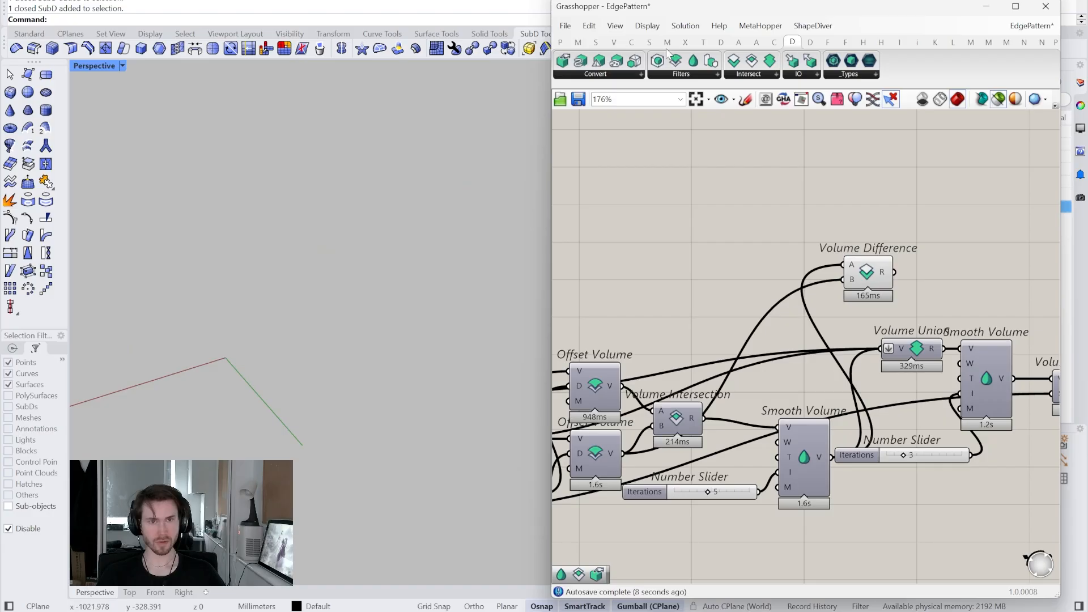
# - Add a Volume Union fed by the upper Offset Volume blob
pyautogui.moveTo(741, 251); pyautogui.dragTo(740, 308)
pyautogui.click(805, 456)
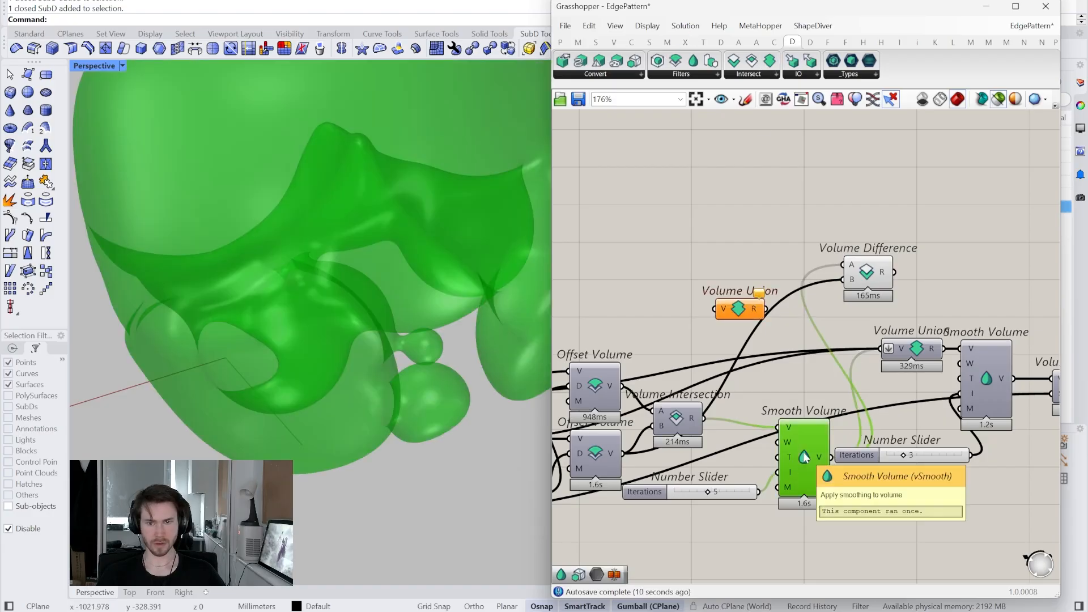
pyautogui.click(912, 348)
pyautogui.click(804, 449)
pyautogui.moveTo(779, 460); pyautogui.dragTo(787, 462, button='right')
pyautogui.click(615, 384)
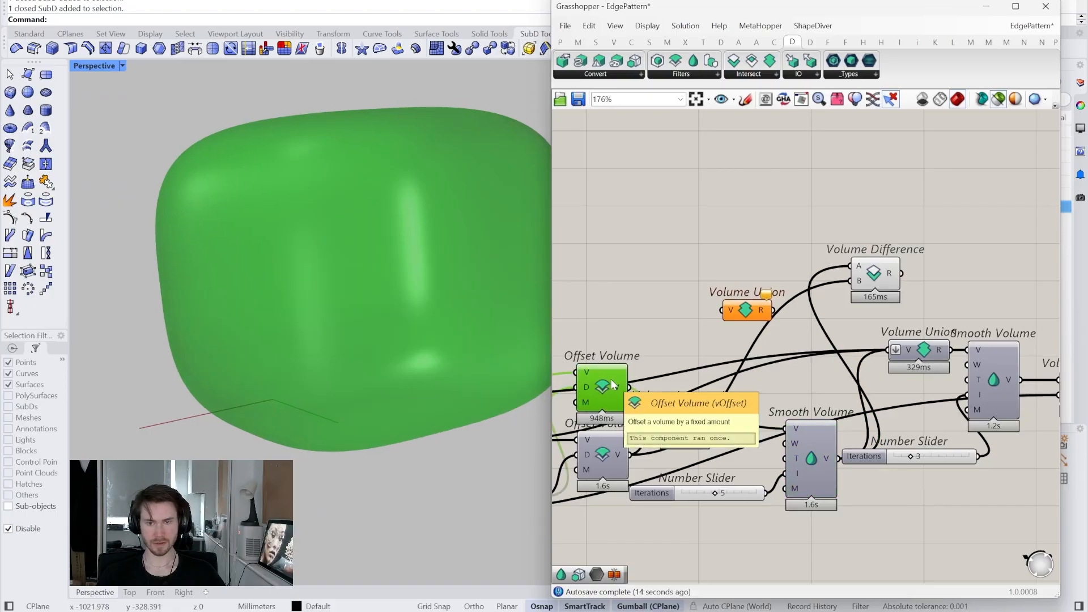
pyautogui.moveTo(637, 391); pyautogui.dragTo(722, 311)
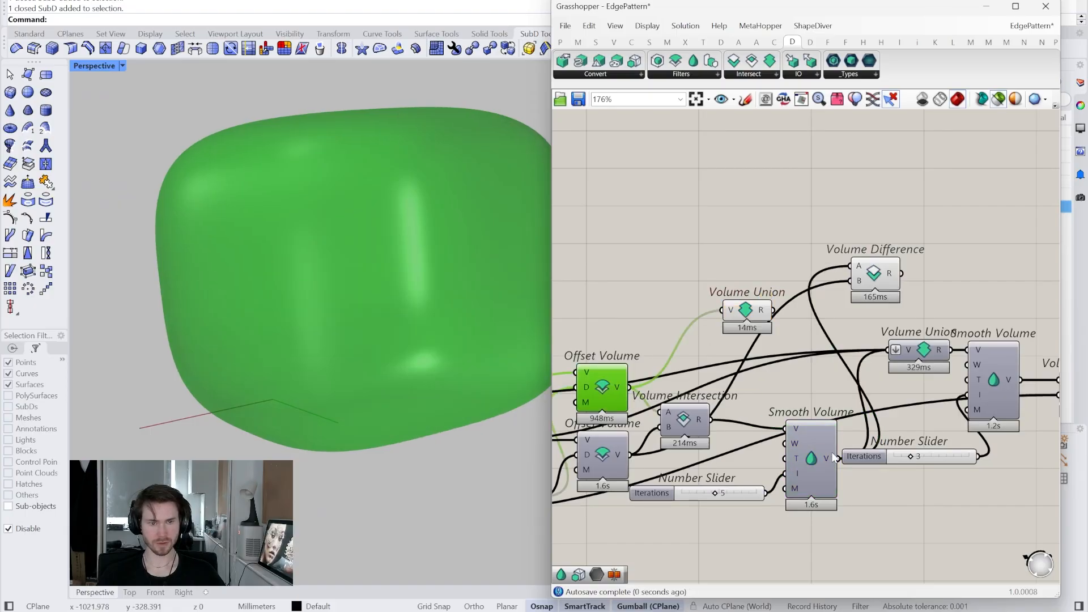
pyautogui.click(814, 463)
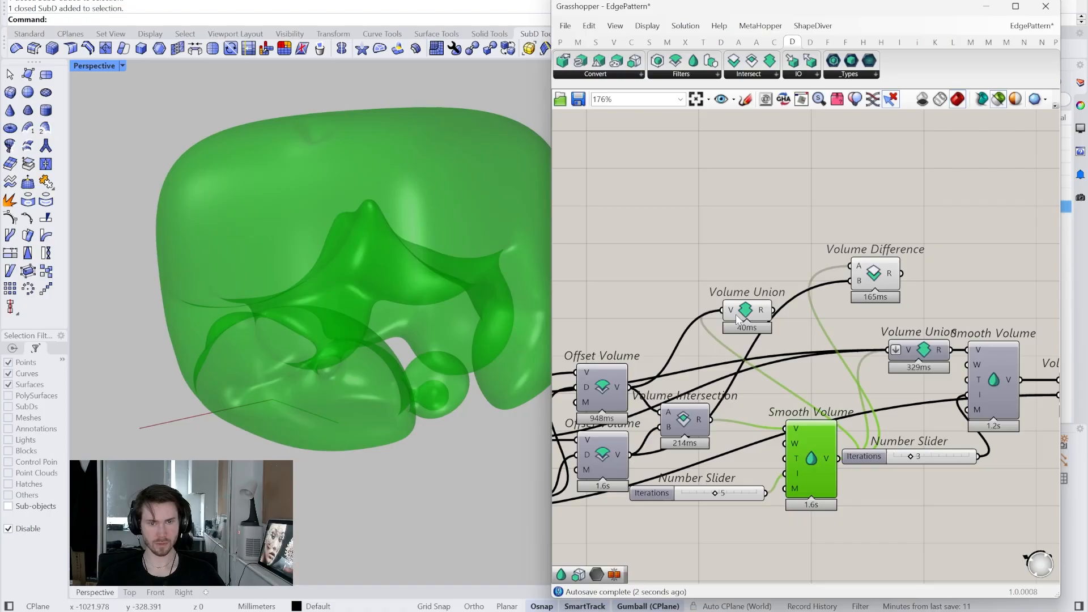
pyautogui.moveTo(737, 317); pyautogui.dragTo(745, 304)
# - Flatten Volume Union's V input so all volumes merge into one blob
pyautogui.rightClick(738, 304)
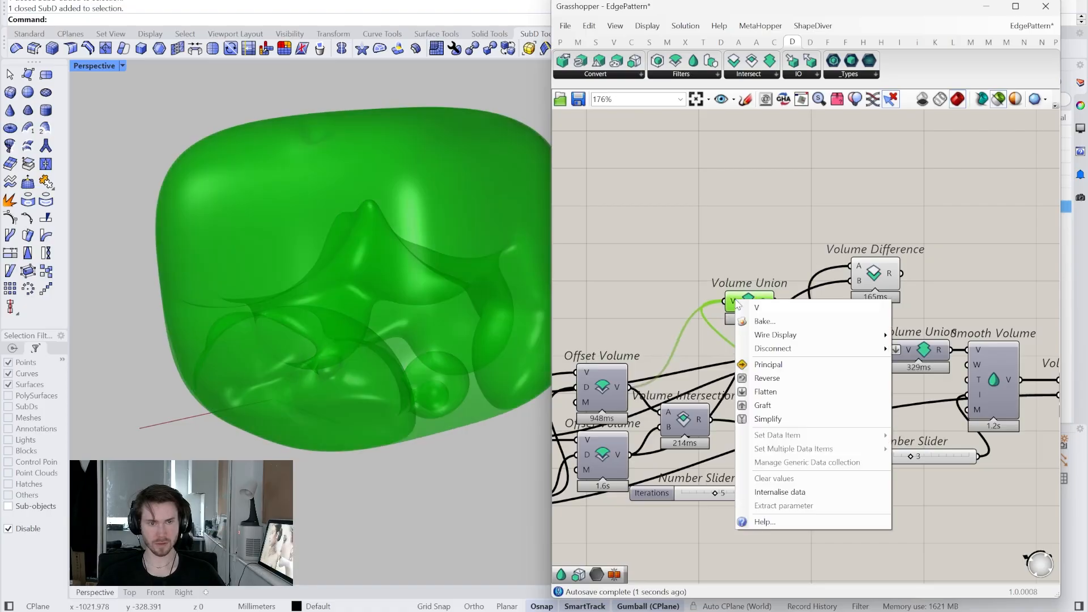
pyautogui.click(782, 392)
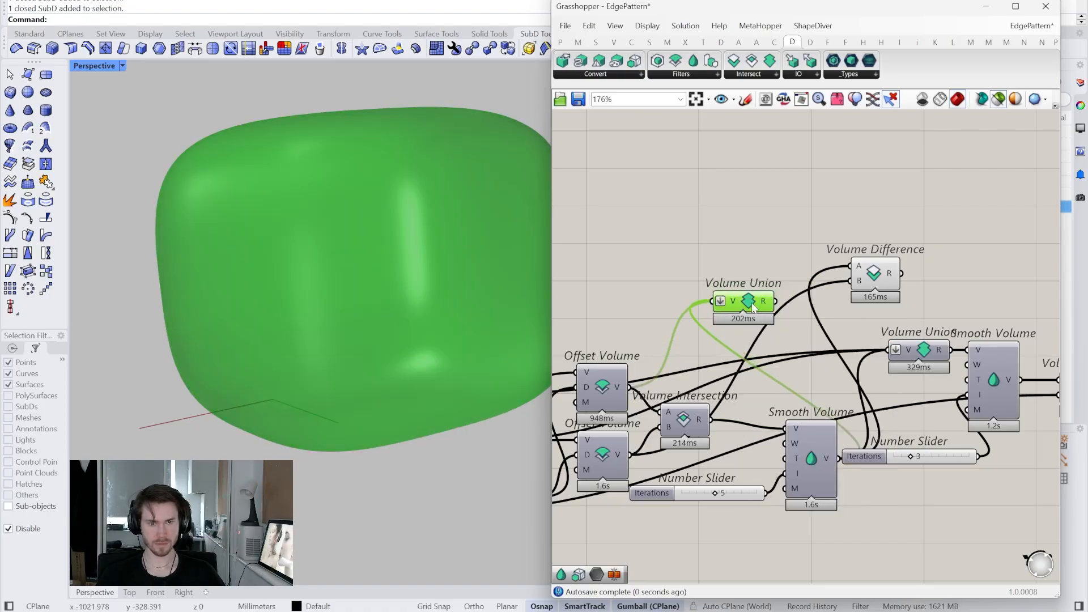
pyautogui.moveTo(755, 373); pyautogui.dragTo(769, 384, button='right')
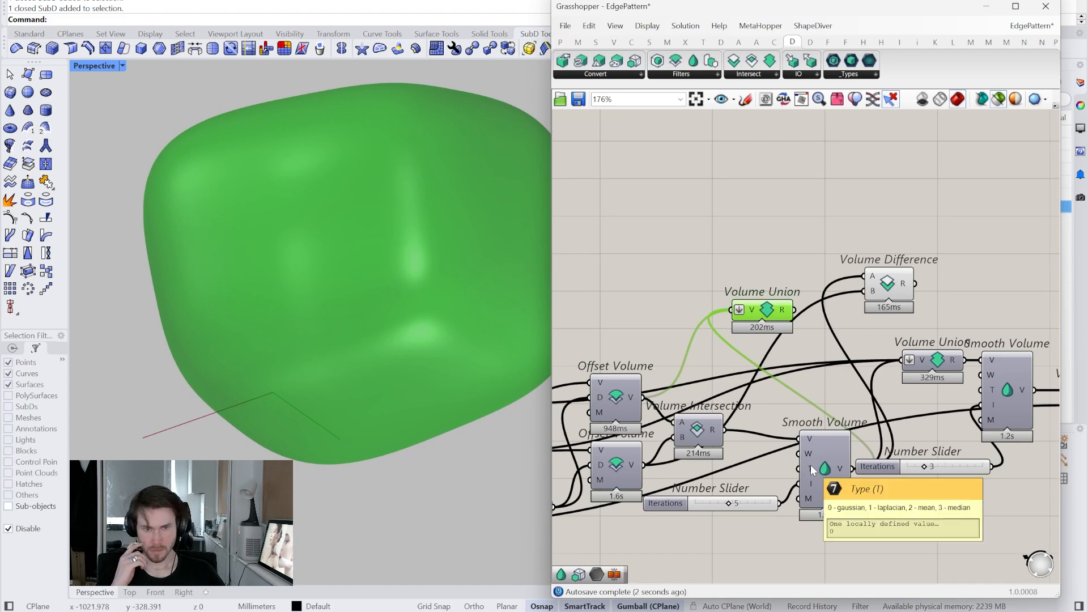
pyautogui.moveTo(876, 425); pyautogui.dragTo(916, 418, button='right')
pyautogui.moveTo(720, 430); pyautogui.dragTo(751, 426, button='right')
pyautogui.click(693, 404)
pyautogui.moveTo(693, 404); pyautogui.dragTo(800, 419, button='right')
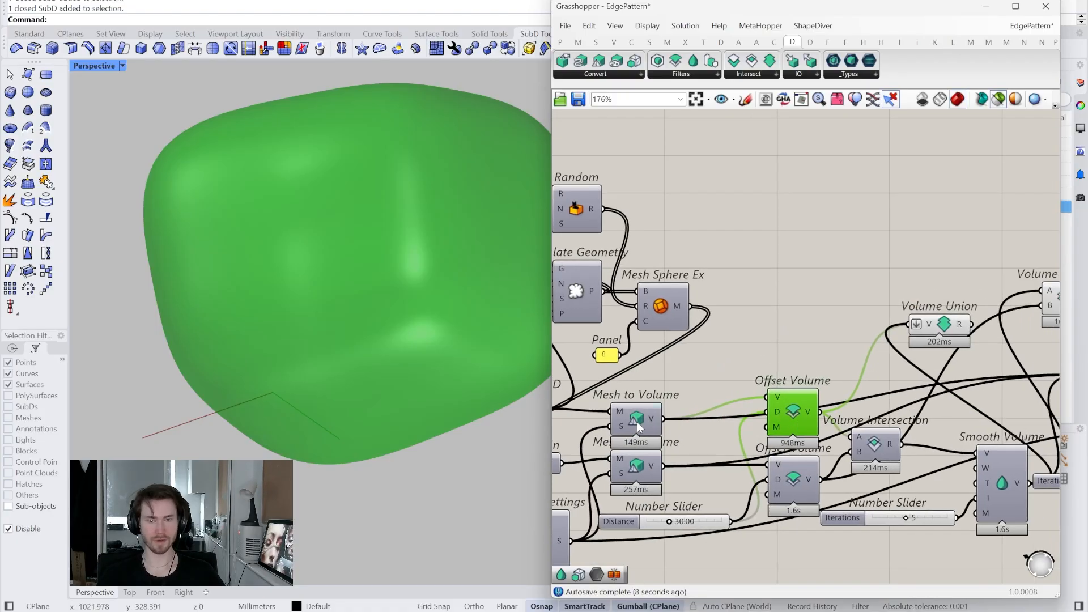
# - Wire the first Mesh to Volume output into Volume Union's V input
pyautogui.click(639, 426)
pyautogui.moveTo(649, 429); pyautogui.dragTo(622, 445, button='right')
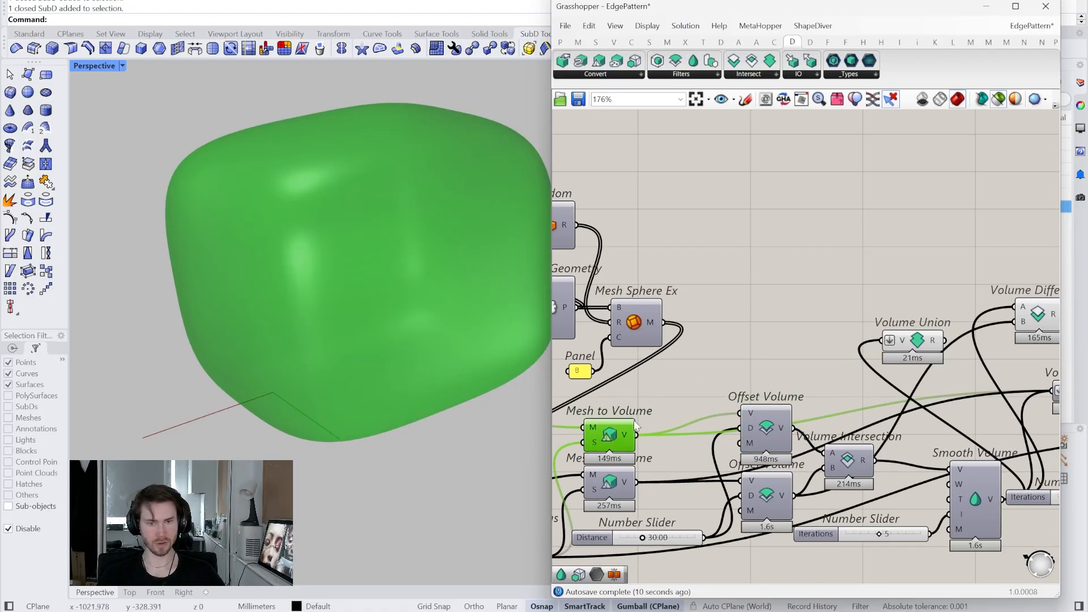
pyautogui.moveTo(735, 399); pyautogui.dragTo(882, 341)
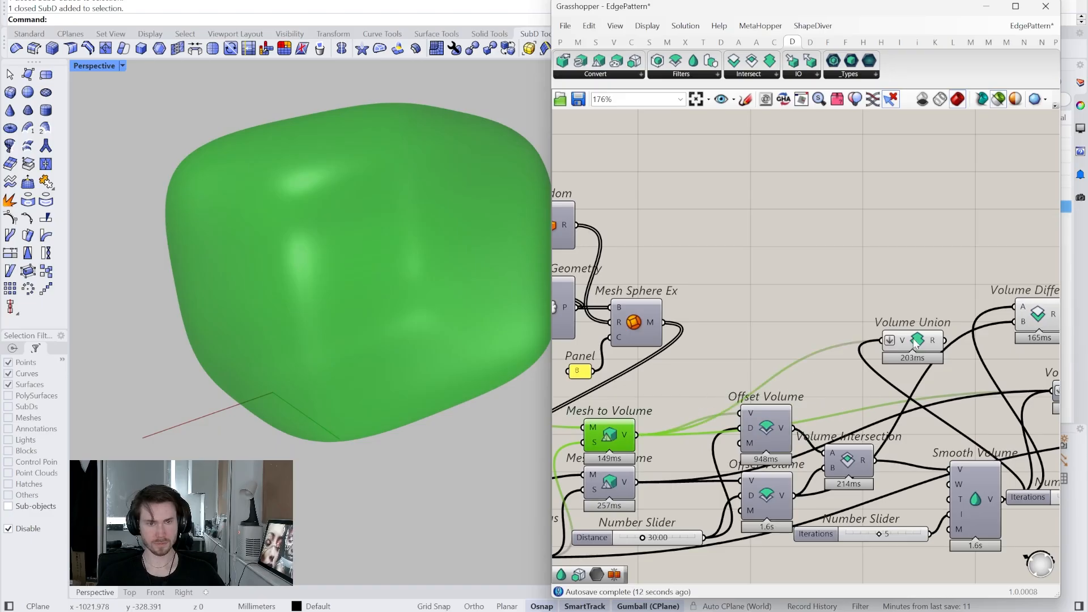
pyautogui.click(917, 343)
pyautogui.moveTo(917, 343); pyautogui.dragTo(862, 376, button='right')
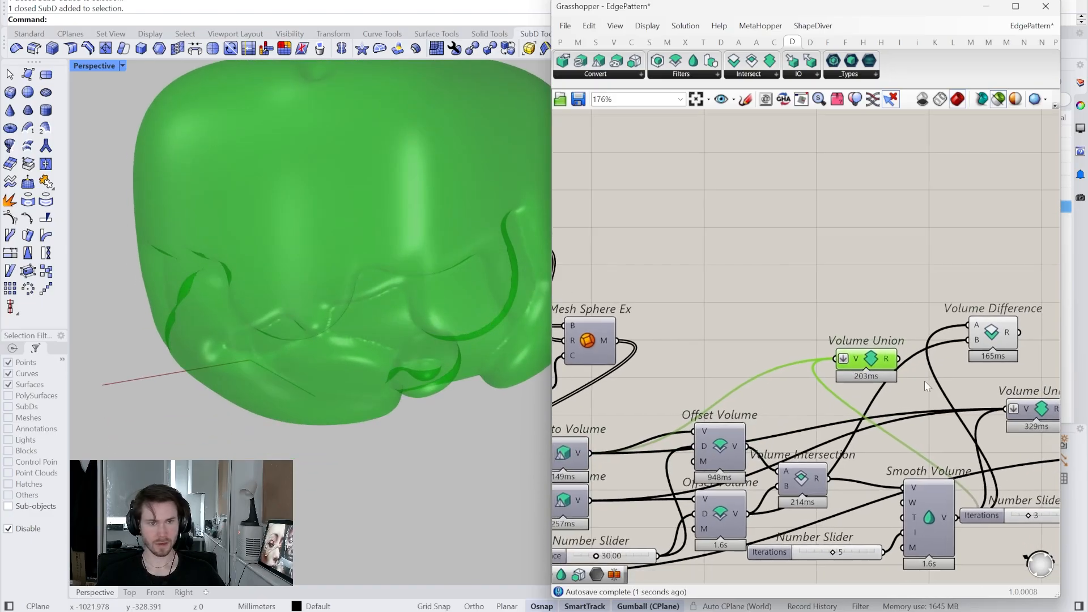
# - Plug the second Mesh to Volume sphere output into Volume Difference B and preview the carved shell
pyautogui.click(993, 340)
pyautogui.click(569, 502)
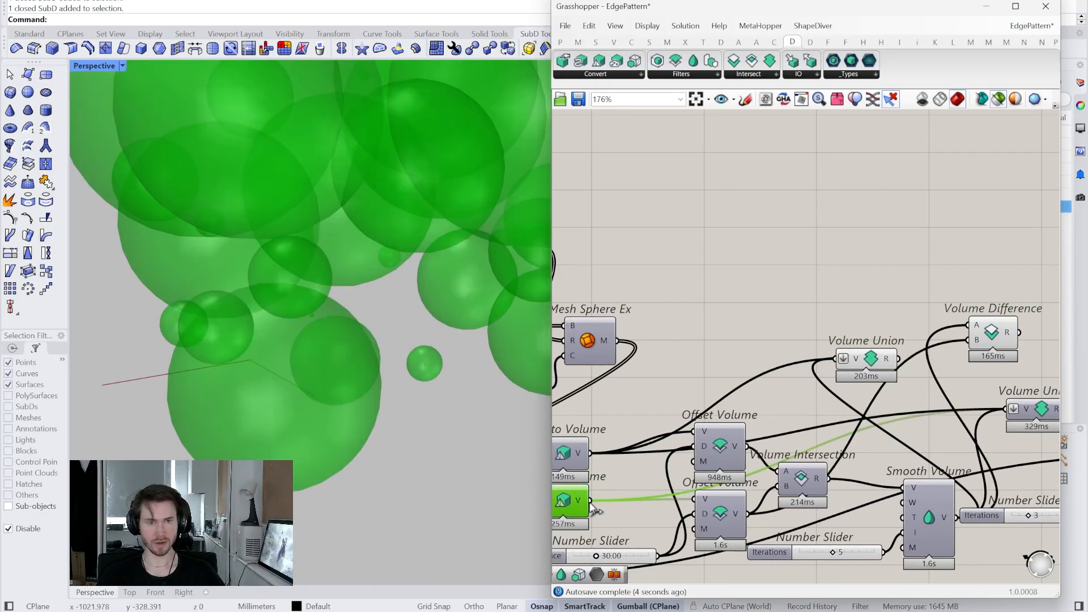
pyautogui.moveTo(779, 332); pyautogui.dragTo(966, 341)
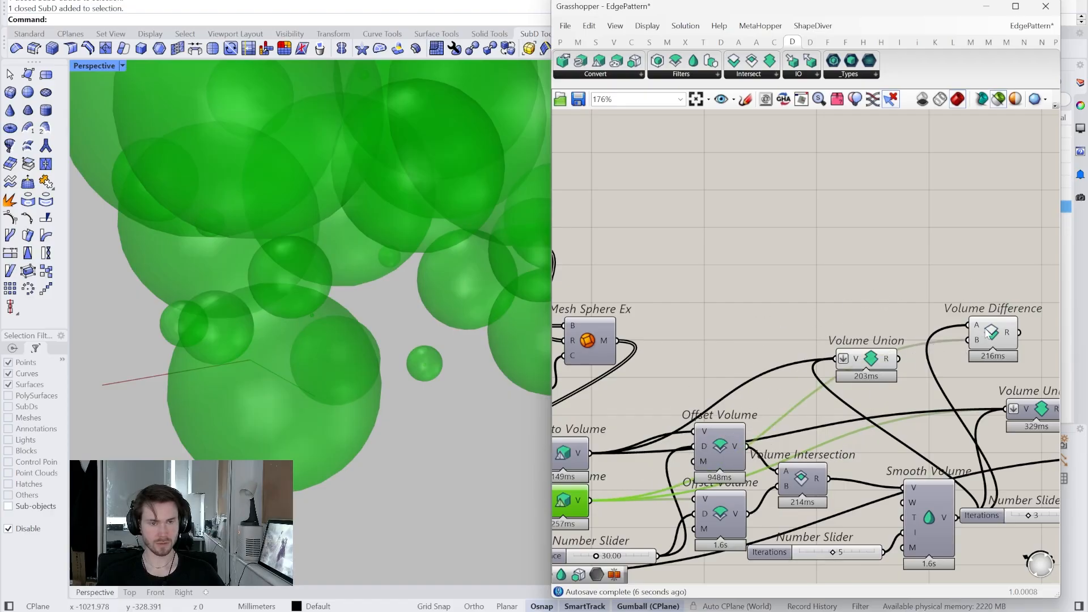
pyautogui.click(992, 334)
pyautogui.moveTo(955, 346); pyautogui.dragTo(932, 364, button='right')
pyautogui.moveTo(849, 376); pyautogui.dragTo(912, 346)
pyautogui.click(974, 348)
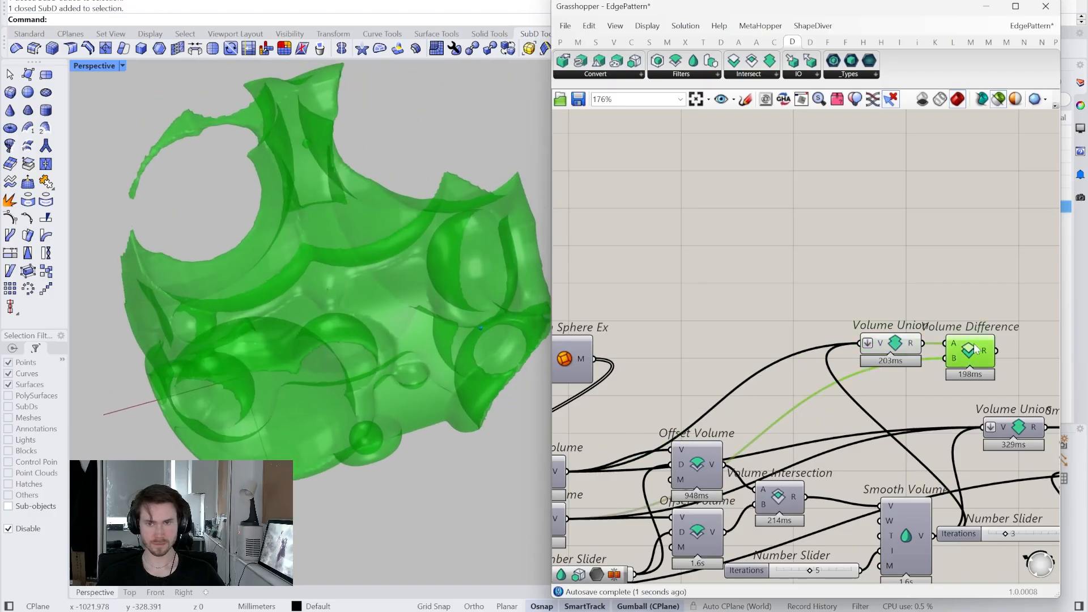
pyautogui.moveTo(930, 395); pyautogui.dragTo(890, 383, button='right')
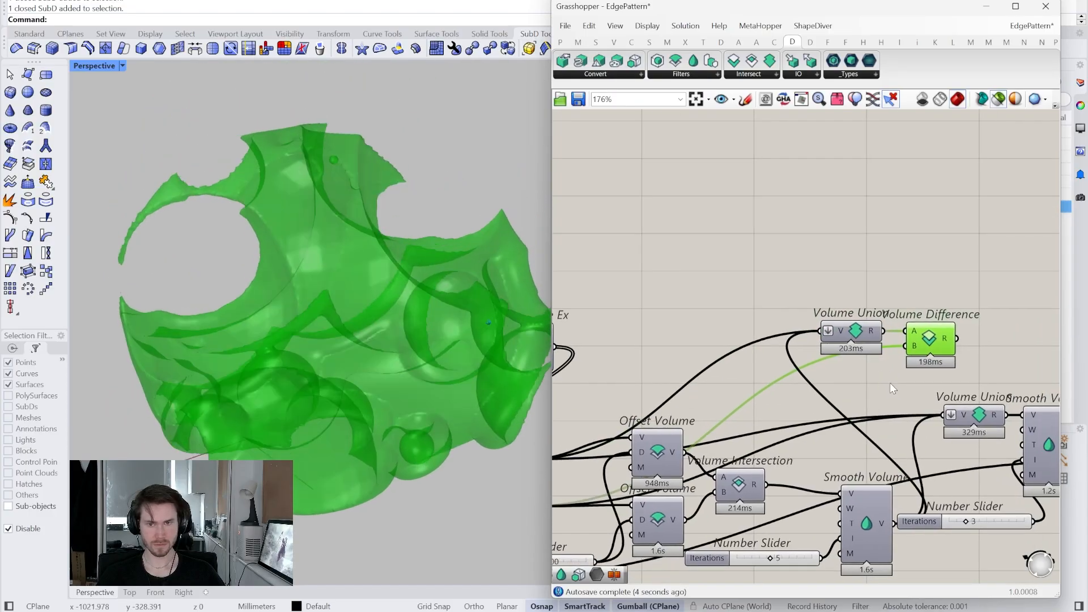
pyautogui.rightClick(933, 335)
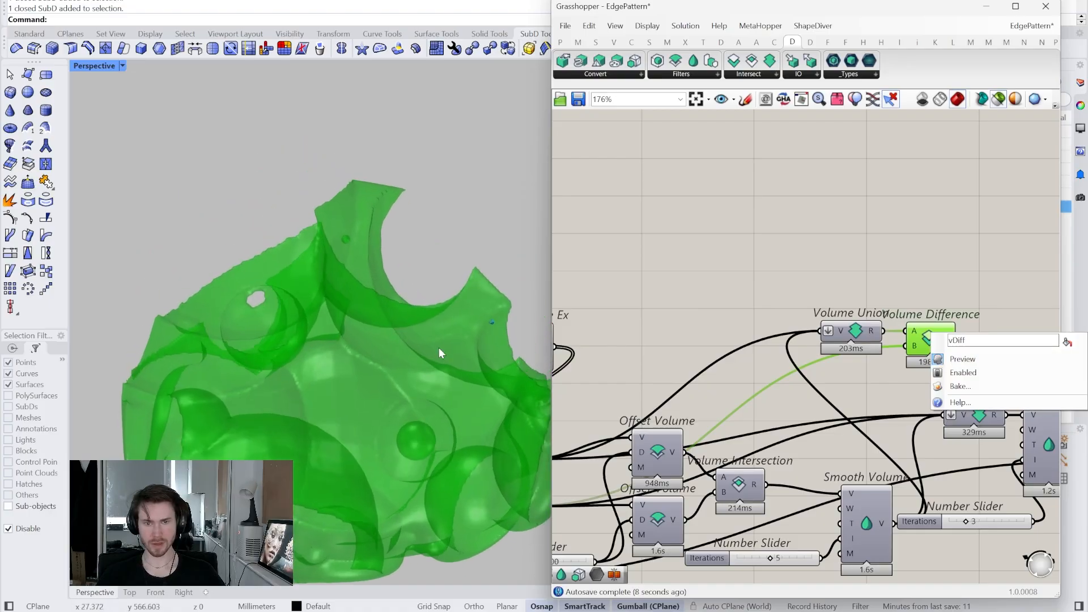
# - Enable Volume Difference's preview and move the Union and Difference pair upward
pyautogui.click(956, 362)
pyautogui.moveTo(939, 290); pyautogui.dragTo(825, 367)
pyautogui.moveTo(938, 345); pyautogui.dragTo(947, 298)
pyautogui.moveTo(956, 328); pyautogui.dragTo(832, 301, button='right')
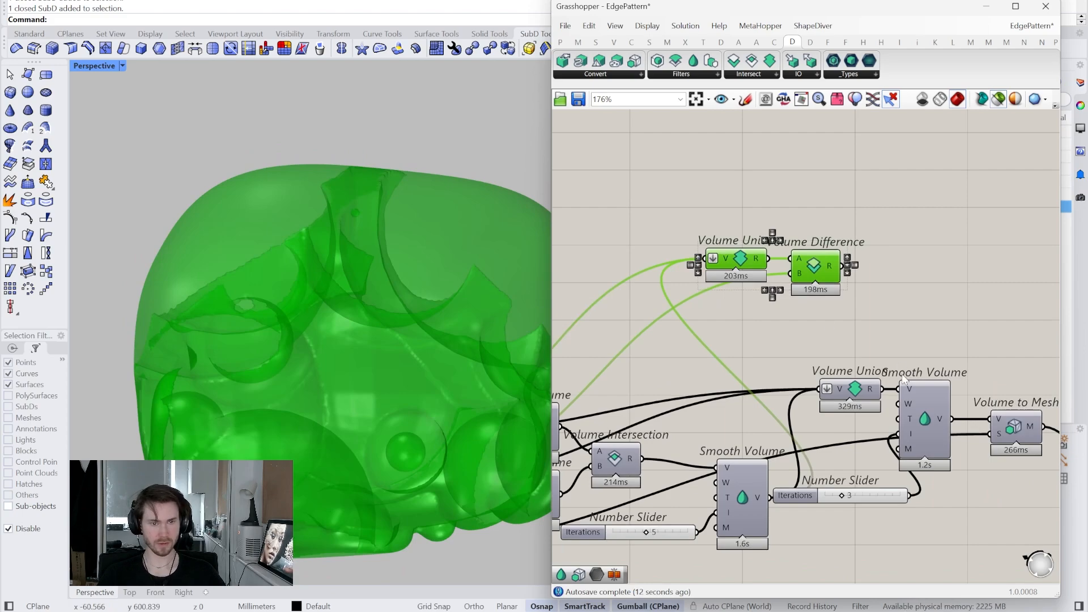
pyautogui.moveTo(865, 386); pyautogui.dragTo(837, 406, button='right')
# - Copy Smooth Volume with its 3-iteration slider and feed it the Volume Difference result
pyautogui.moveTo(794, 277); pyautogui.dragTo(792, 220)
pyautogui.moveTo(912, 547); pyautogui.dragTo(860, 270)
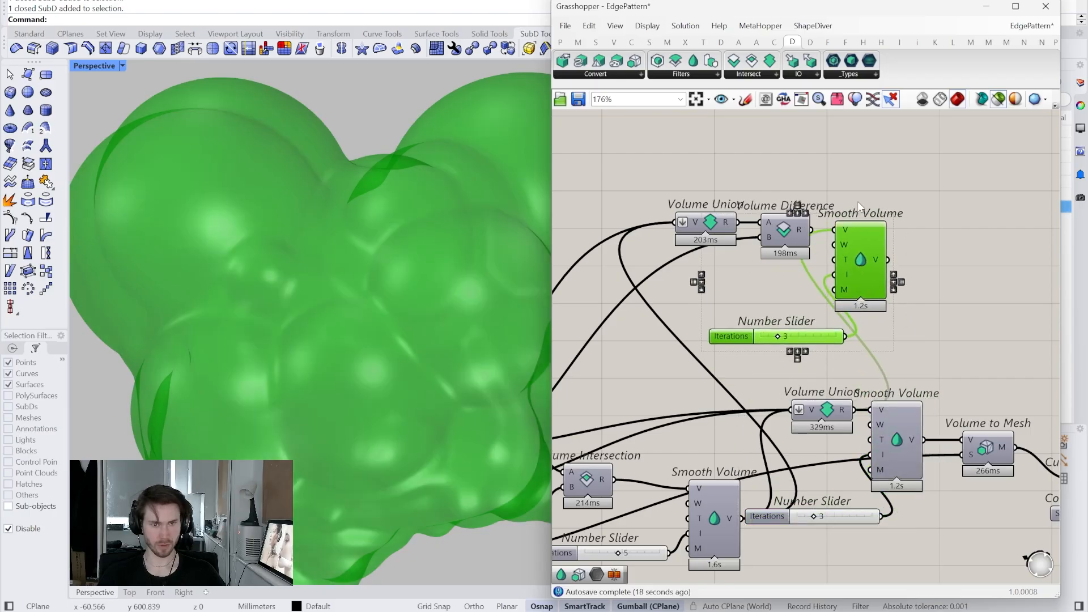
pyautogui.moveTo(835, 230); pyautogui.dragTo(814, 234)
pyautogui.moveTo(818, 342); pyautogui.dragTo(788, 282)
pyautogui.click(870, 265)
pyautogui.moveTo(870, 264); pyautogui.dragTo(866, 259)
pyautogui.click(789, 275)
# - Paste a Custom Preview and Colour Swatch pair beside the new smoother
pyautogui.moveTo(890, 265); pyautogui.dragTo(867, 268, button='right')
pyautogui.moveTo(975, 398); pyautogui.dragTo(913, 386, button='right')
pyautogui.moveTo(1012, 425); pyautogui.dragTo(836, 252)
pyautogui.hotkey('ctrl', 'v')
pyautogui.click(842, 216)
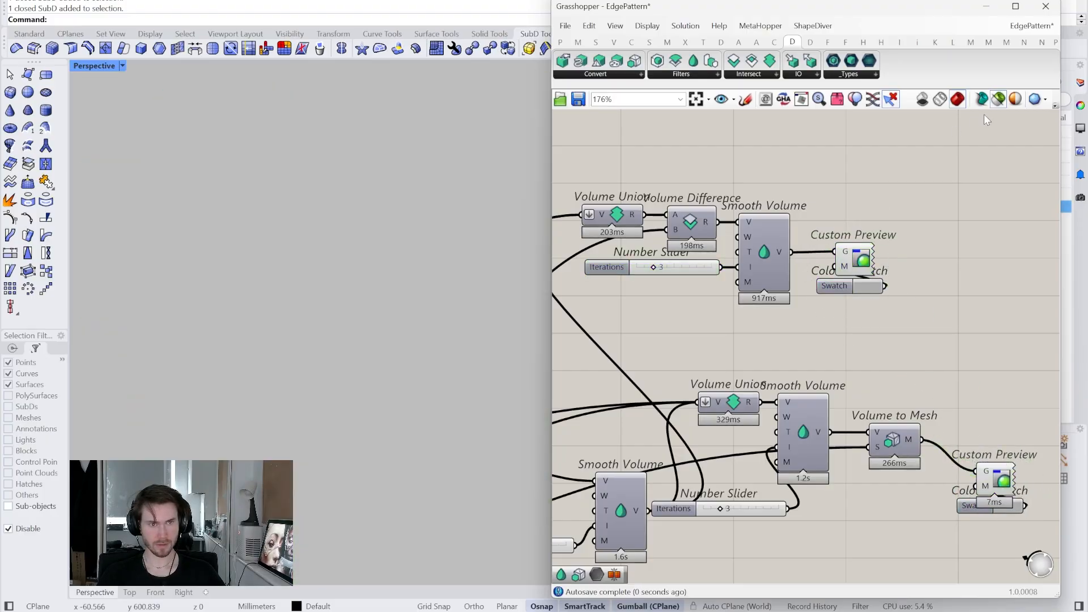
# - Show all previews, disable the old lower preview pair, and reposition the upper component group
pyautogui.click(995, 105)
pyautogui.moveTo(1035, 423); pyautogui.dragTo(980, 520)
pyautogui.middleClick(956, 366)
pyautogui.click(966, 390)
pyautogui.click(924, 363)
pyautogui.moveTo(875, 341); pyautogui.dragTo(933, 383, button='right')
pyautogui.moveTo(935, 210); pyautogui.dragTo(603, 345)
pyautogui.moveTo(839, 285); pyautogui.dragTo(852, 240)
pyautogui.click(760, 324)
pyautogui.moveTo(312, 361); pyautogui.dragTo(317, 372, button='right')
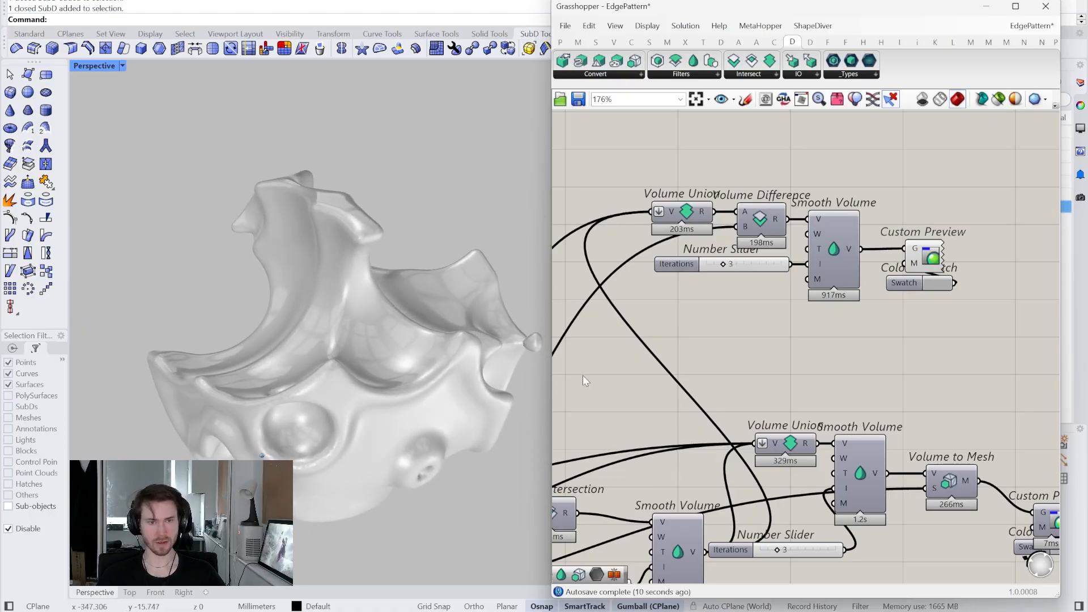
# - Duplicate the Custom Preview and Swatch below and set the copy's colour to dark grey
pyautogui.moveTo(796, 376); pyautogui.dragTo(865, 365, button='right')
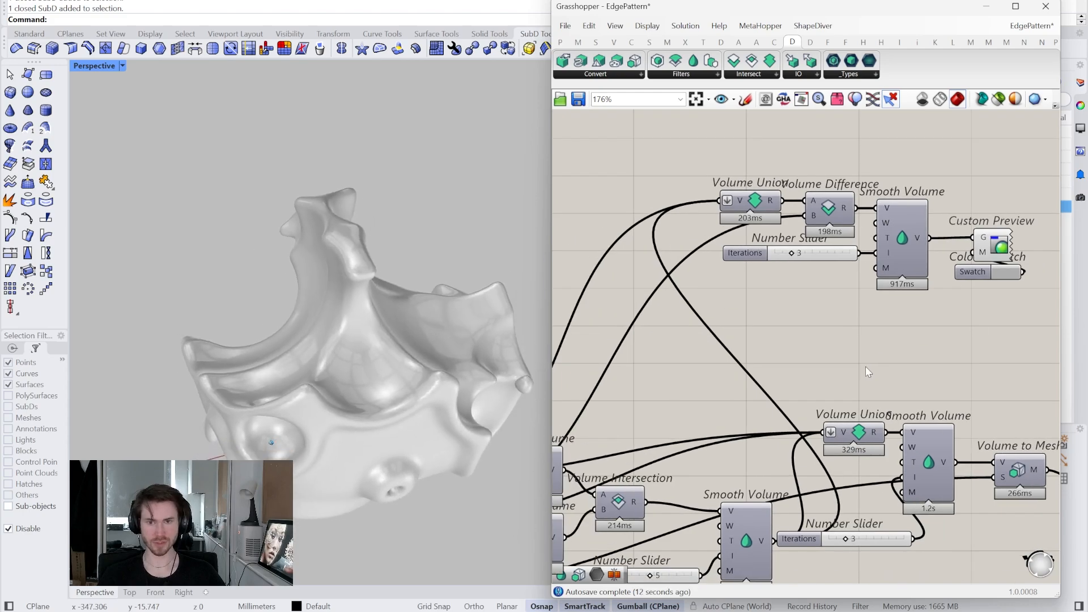
pyautogui.scroll(-1, 866, 367)
pyautogui.moveTo(996, 265); pyautogui.dragTo(969, 230)
pyautogui.keyDown('alt'); pyautogui.moveTo(976, 249); pyautogui.dragTo(975, 302); pyautogui.keyUp('alt')
pyautogui.click(842, 305)
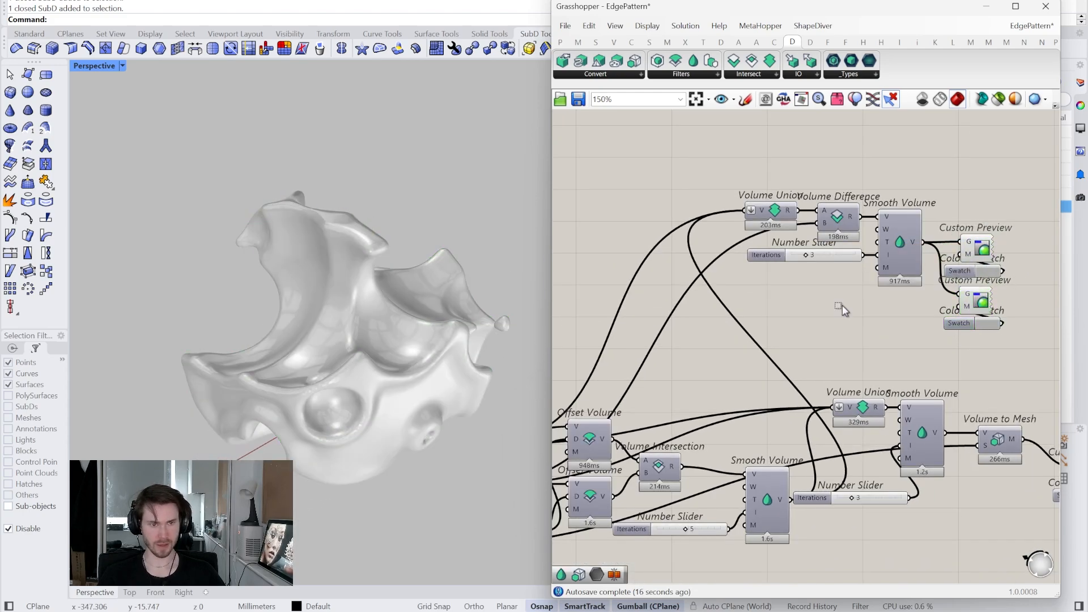
pyautogui.click(987, 324)
pyautogui.click(1035, 415)
pyautogui.click(847, 325)
pyautogui.moveTo(687, 418); pyautogui.dragTo(737, 423, button='right')
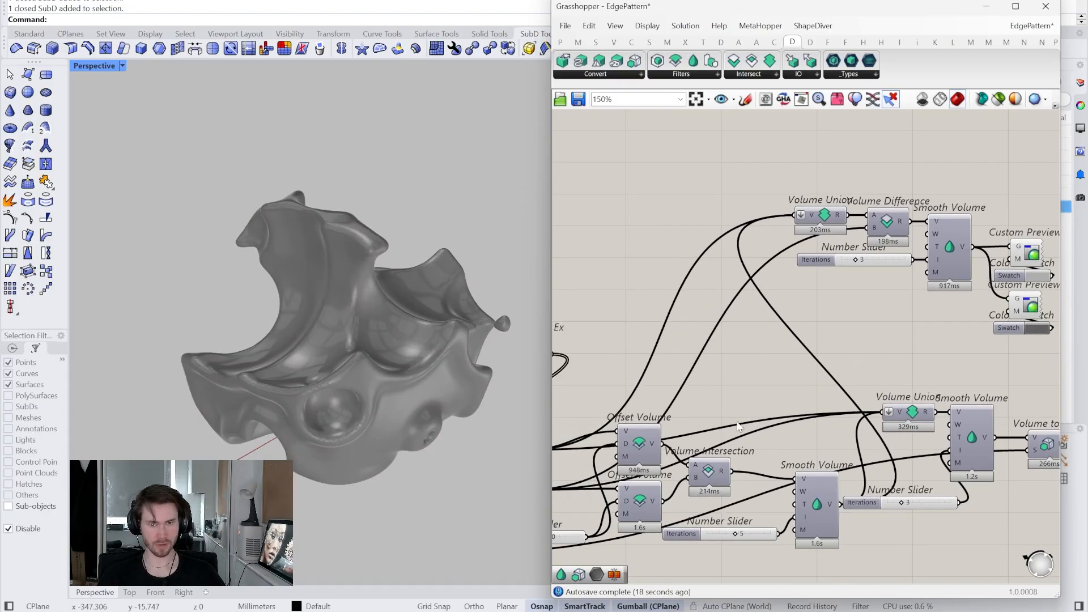
pyautogui.moveTo(645, 491); pyautogui.dragTo(730, 475, button='right')
pyautogui.scroll(-1, 680, 473)
pyautogui.moveTo(608, 470); pyautogui.dragTo(653, 454, button='right')
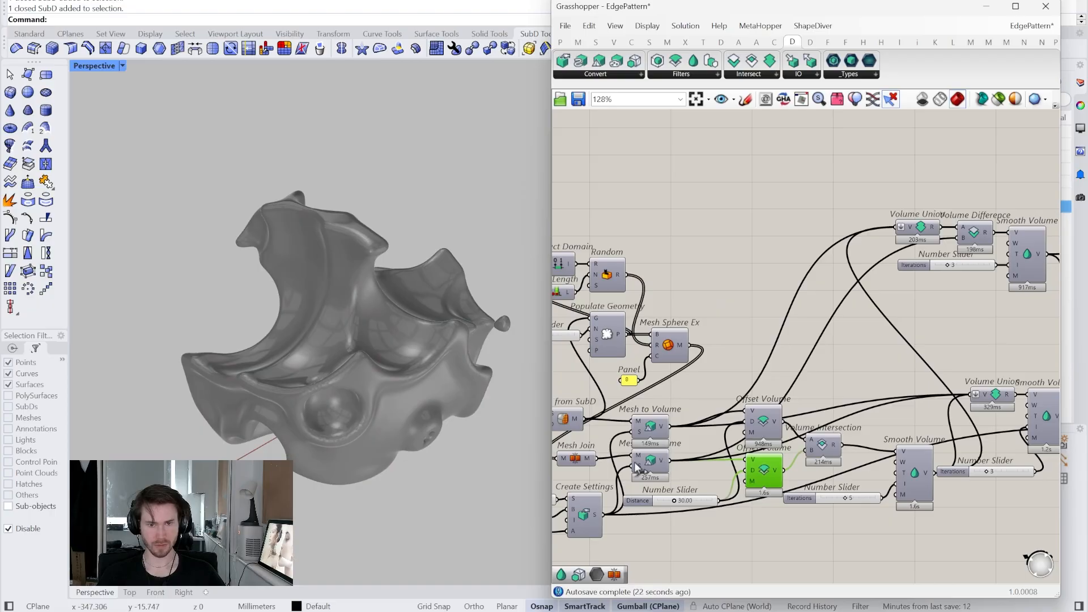
# - Connect Mesh Join's output to the lower Custom Preview's G input
pyautogui.scroll(-2, 623, 477)
pyautogui.moveTo(625, 472); pyautogui.dragTo(914, 337)
pyautogui.scroll(4, 1018, 371)
# - Orbit the Perspective view to inspect the dark grey spheres around the white shell
pyautogui.moveTo(318, 328); pyautogui.dragTo(382, 359, button='right')
pyautogui.moveTo(430, 376); pyautogui.dragTo(357, 359, button='right')
pyautogui.scroll(6, 357, 360)
pyautogui.scroll(-4, 357, 359)
pyautogui.moveTo(357, 359); pyautogui.dragTo(387, 339, button='right')
pyautogui.scroll(-2, 640, 412)
pyautogui.moveTo(640, 412); pyautogui.dragTo(789, 403, button='right')
pyautogui.scroll(1, 788, 404)
pyautogui.moveTo(607, 445); pyautogui.dragTo(683, 426, button='right')
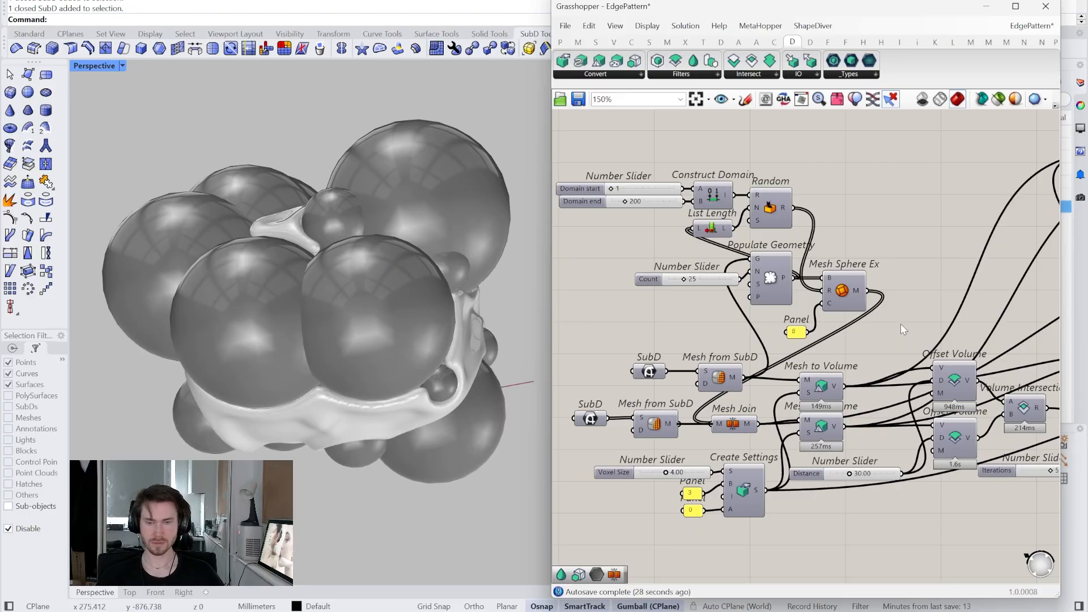
pyautogui.moveTo(301, 291); pyautogui.dragTo(335, 302, button='right')
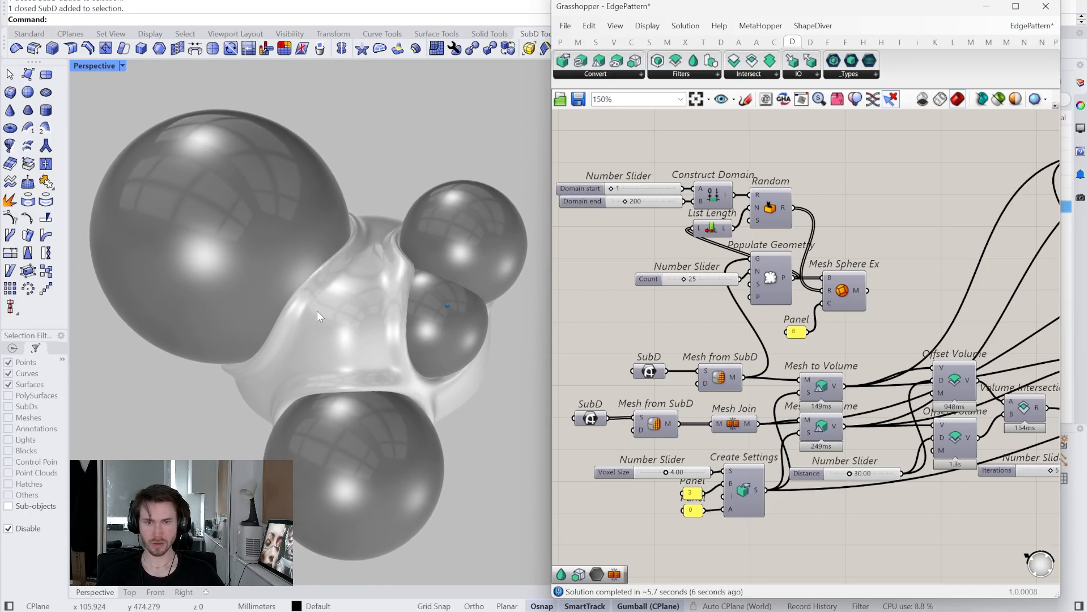
pyautogui.moveTo(896, 349); pyautogui.dragTo(703, 407, button='right')
pyautogui.scroll(-2, 766, 401)
pyautogui.moveTo(944, 359); pyautogui.dragTo(914, 355, button='right')
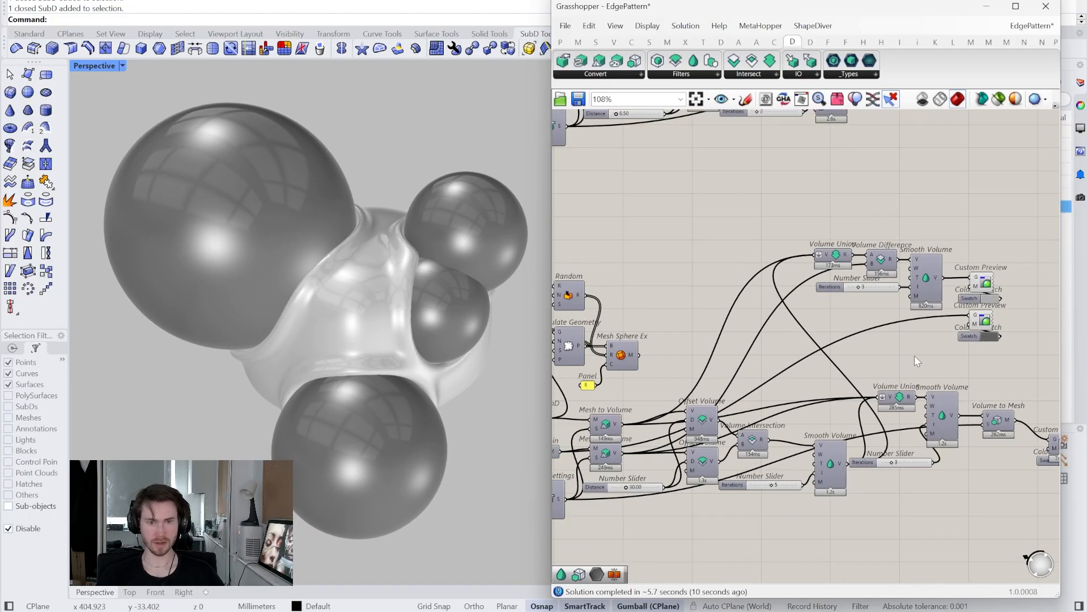
pyautogui.moveTo(754, 349); pyautogui.dragTo(854, 330, button='right')
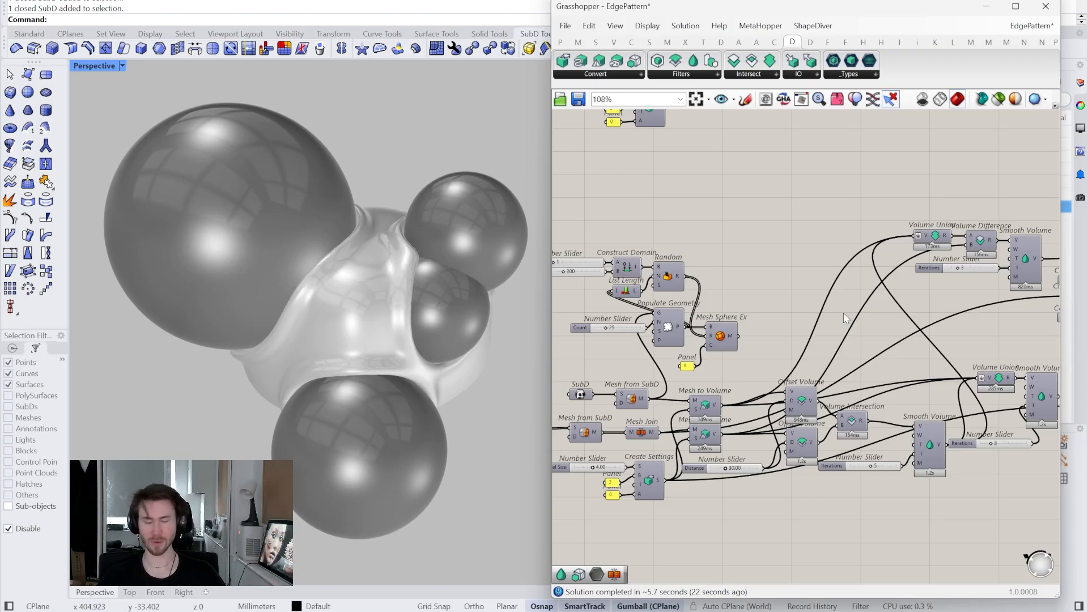
pyautogui.moveTo(844, 313); pyautogui.dragTo(825, 304, button='right')
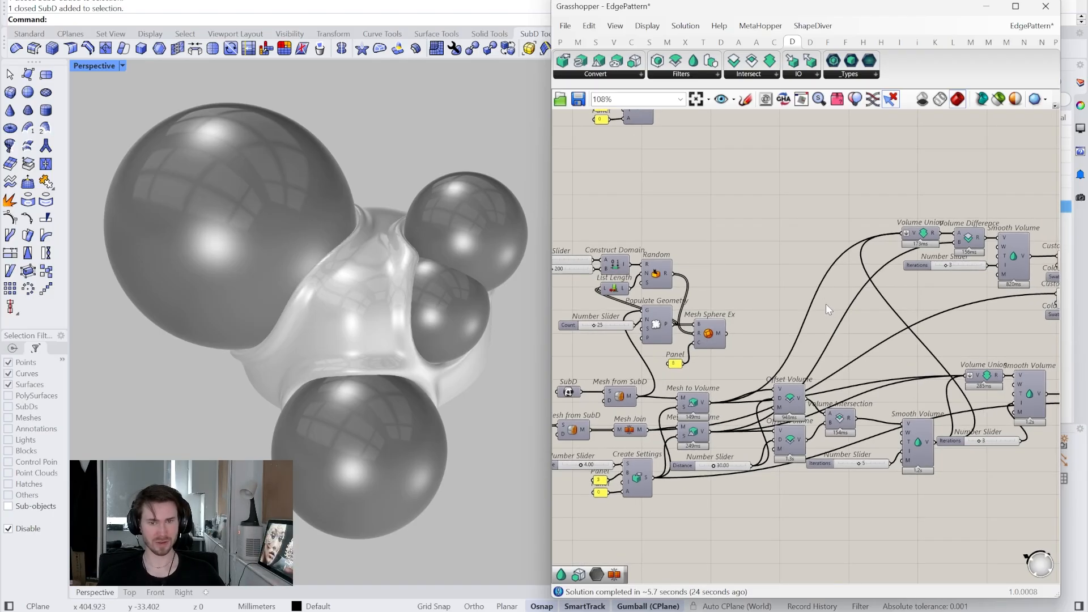
pyautogui.scroll(-4, 819, 322)
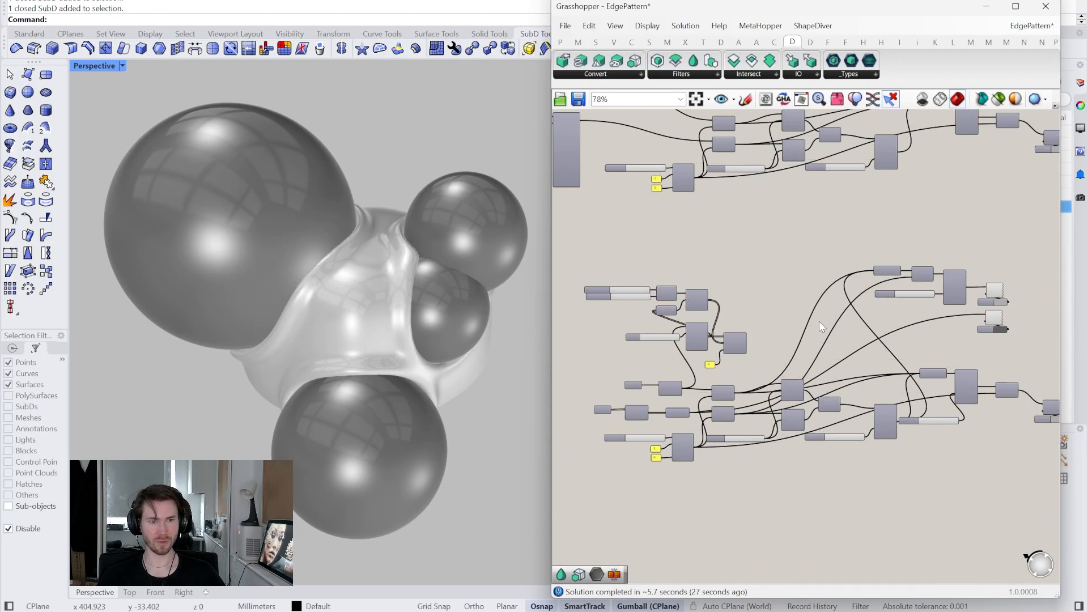
pyautogui.moveTo(818, 322); pyautogui.dragTo(819, 388, button='right')
pyautogui.moveTo(1025, 490); pyautogui.dragTo(615, 308)
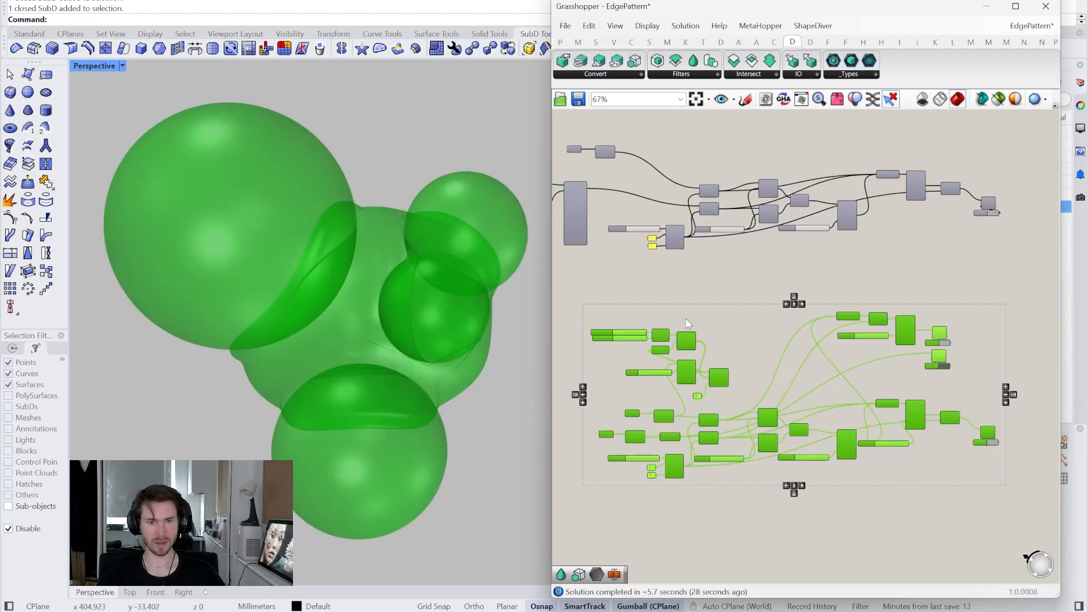
pyautogui.scroll(6, 849, 387)
pyautogui.click(776, 343)
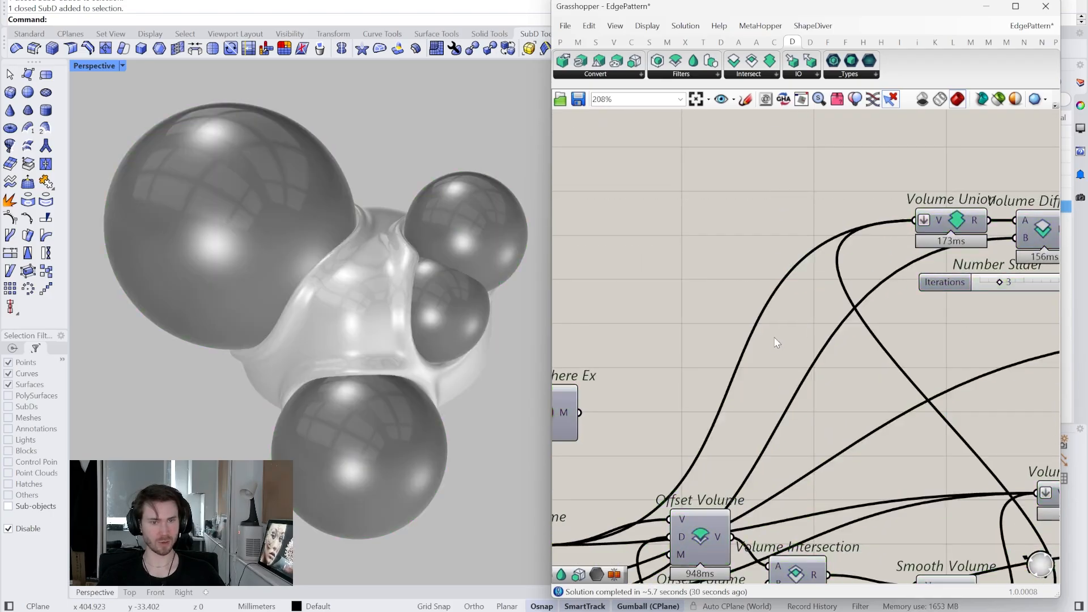